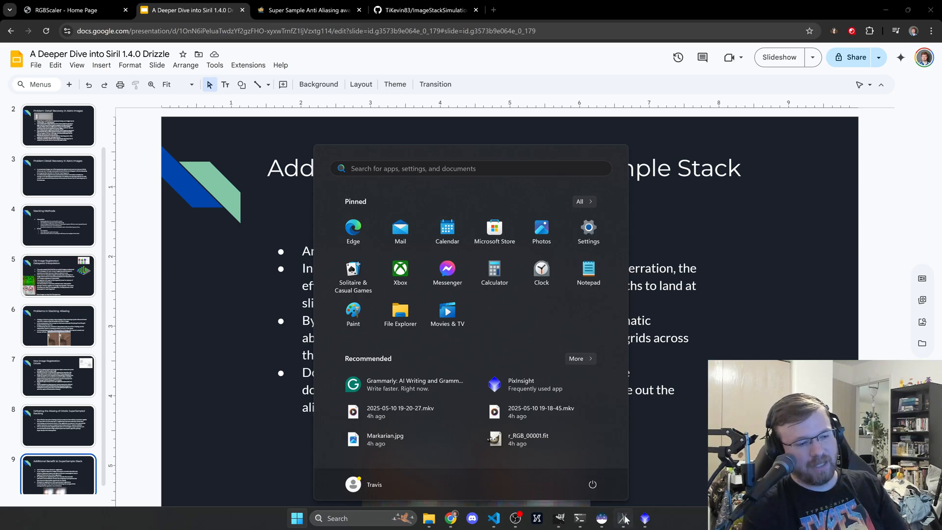
Switch to Siril and view the whole testing_00003.fit frame with both galaxies.
click(601, 519)
scroll(505, 321, down, 5)
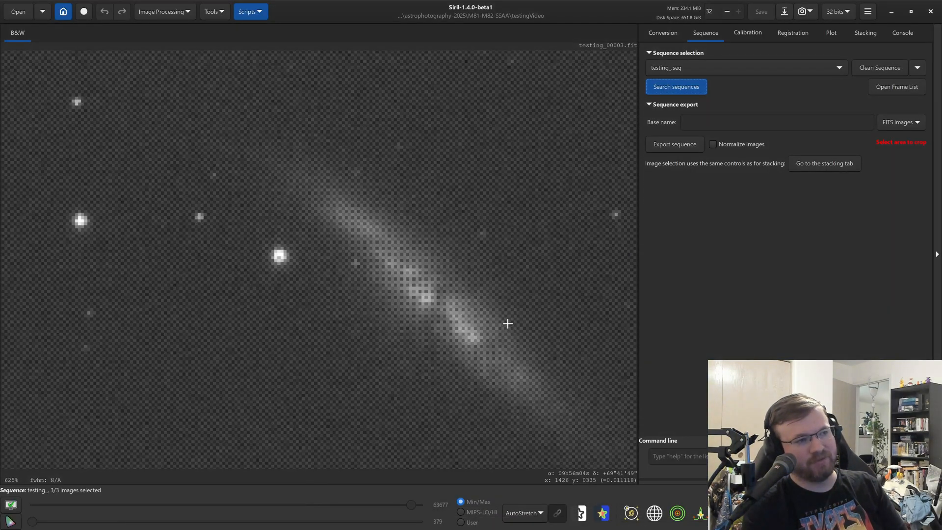
scroll(397, 289, down, 2)
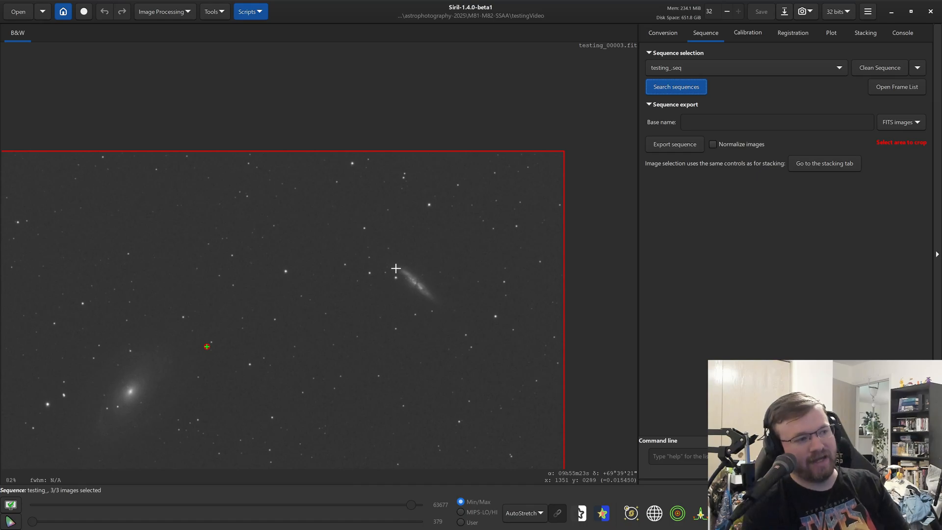
scroll(395, 274, down, 2)
scroll(320, 287, up, 2)
scroll(347, 266, down, 2)
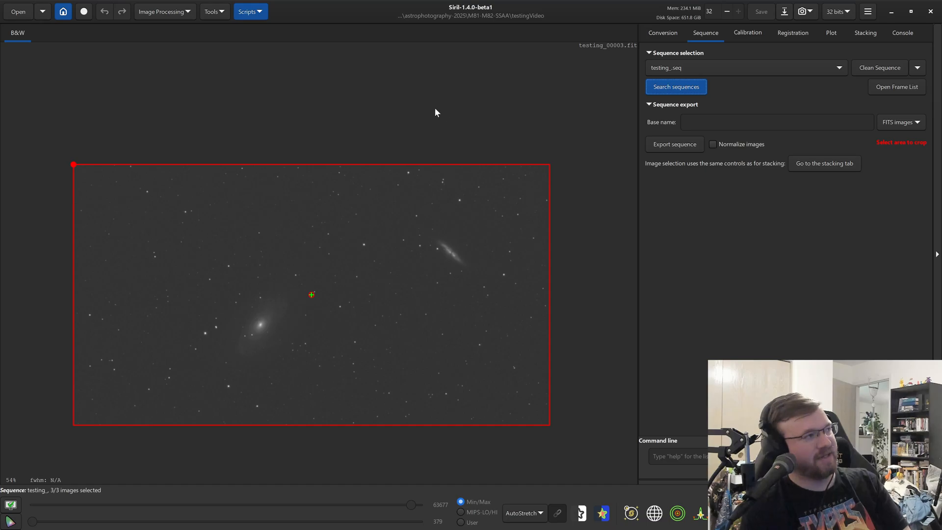
Check the testingVideo working folder without changing it, and reload the testing_.seq sequence from a sequence search.
click(63, 13)
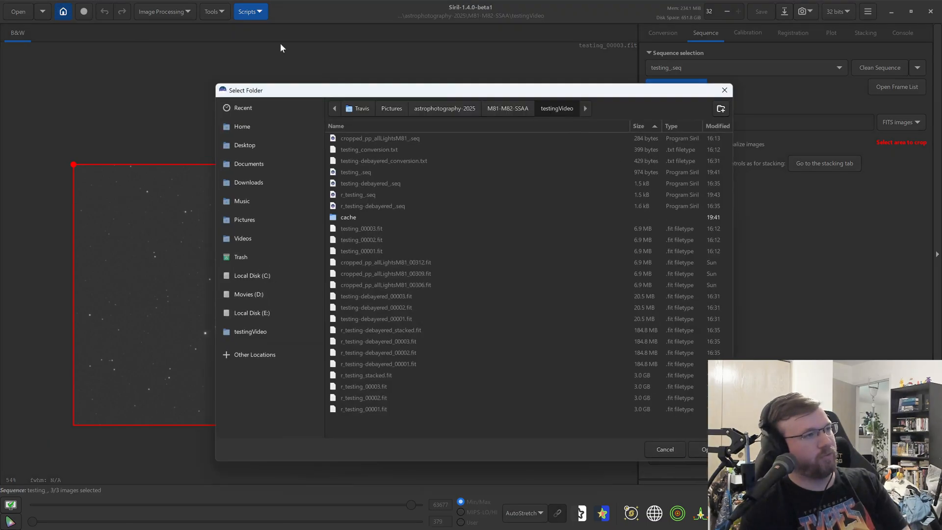
click(660, 448)
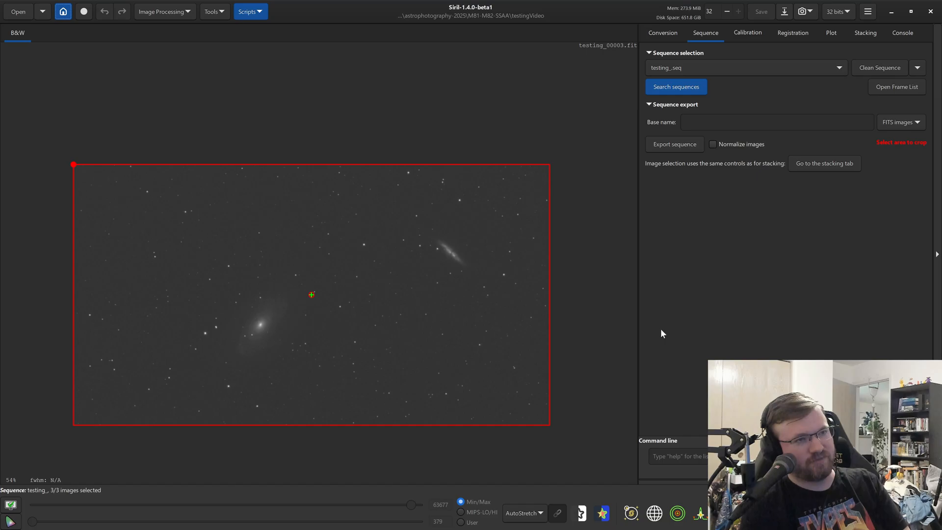
click(669, 89)
click(676, 119)
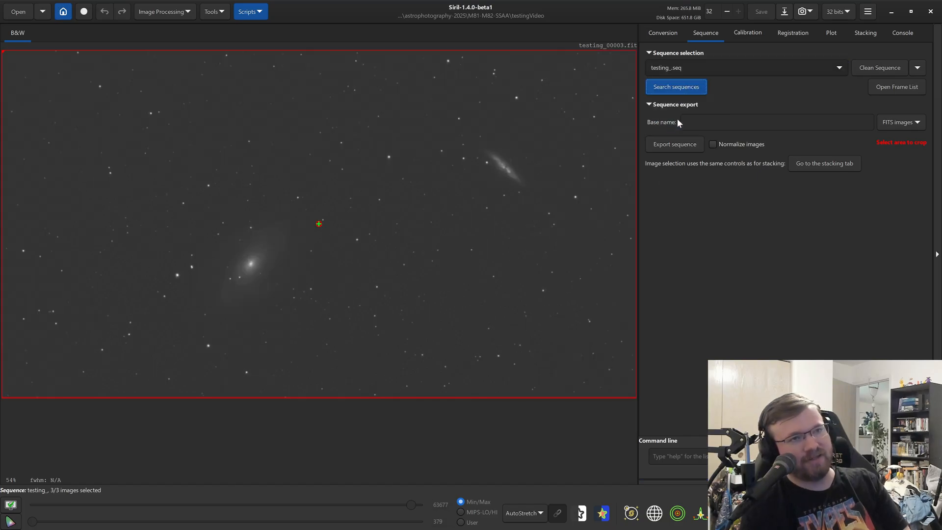
Register the testing_ sequence using drizzle with scaling 1 and pixel fraction 1.
click(795, 34)
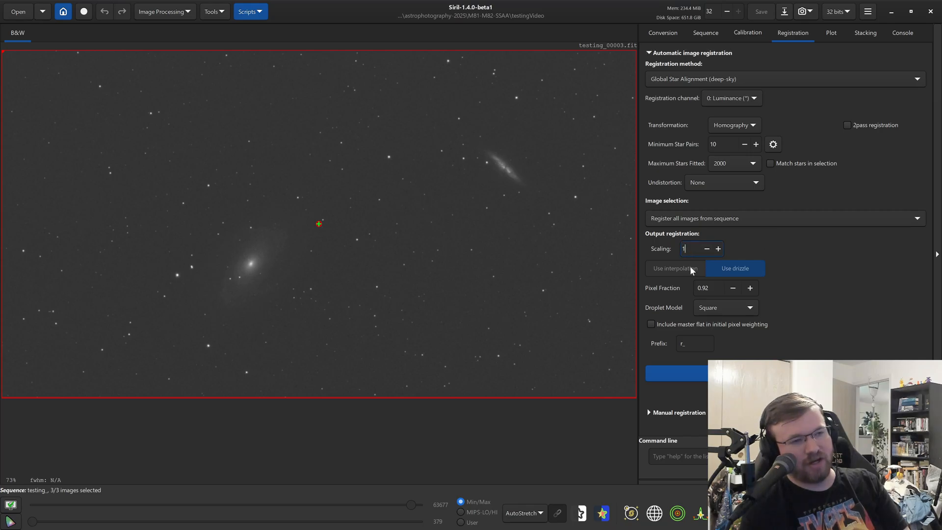
drag(698, 288, 709, 288)
text(1)
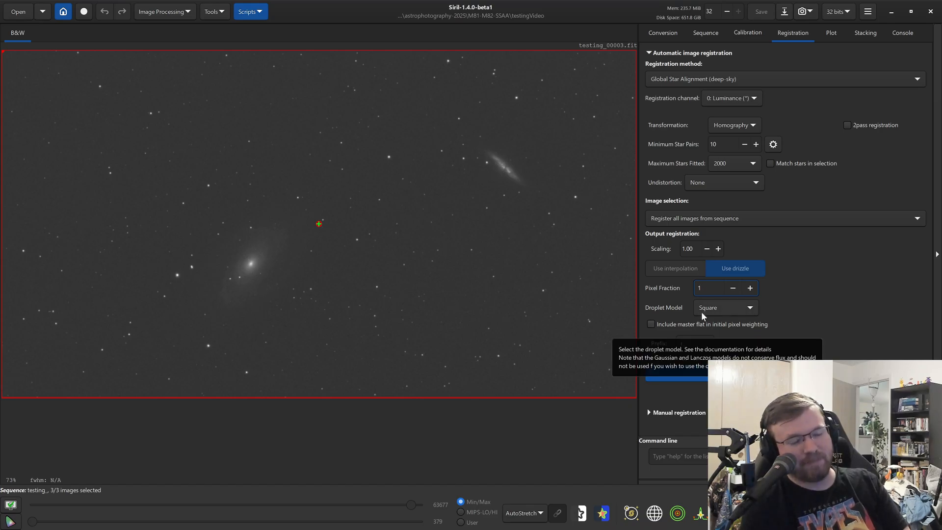
click(677, 373)
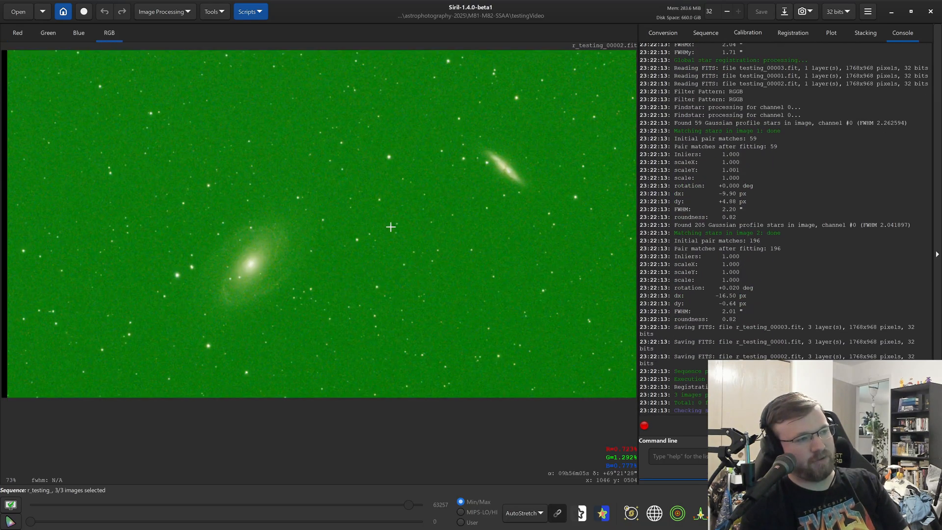
Examine the pixels of the registered r_testing_00002.fit in the sky background and around the large galaxy's core.
scroll(391, 226, up, 8)
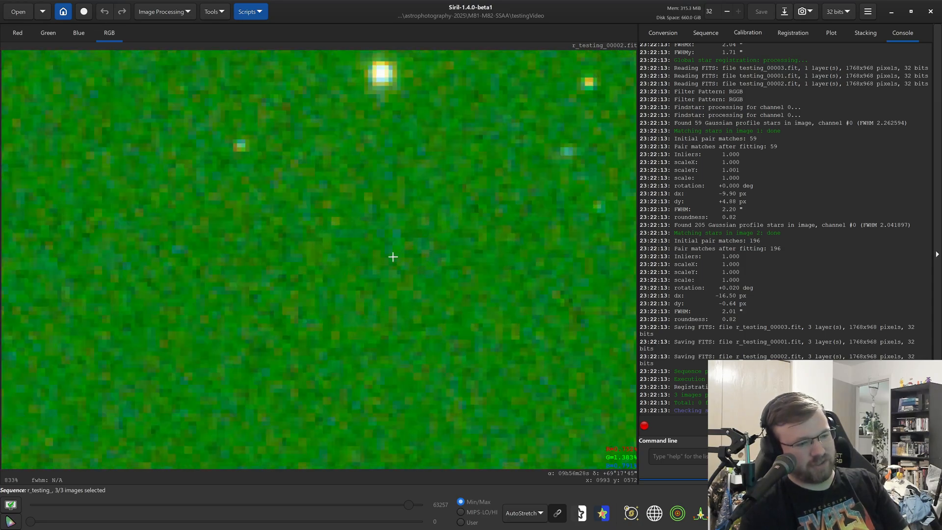
scroll(347, 254, up, 4)
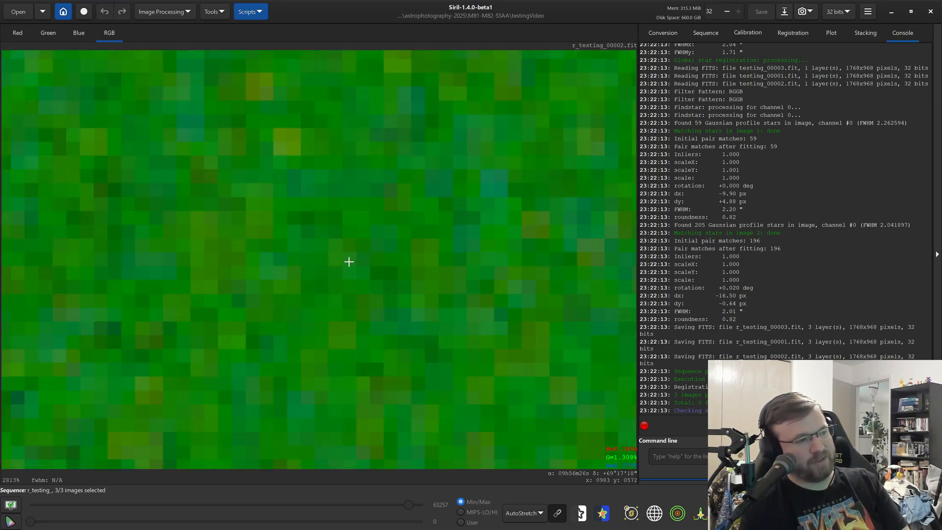
scroll(352, 296, down, 5)
scroll(352, 297, down, 3)
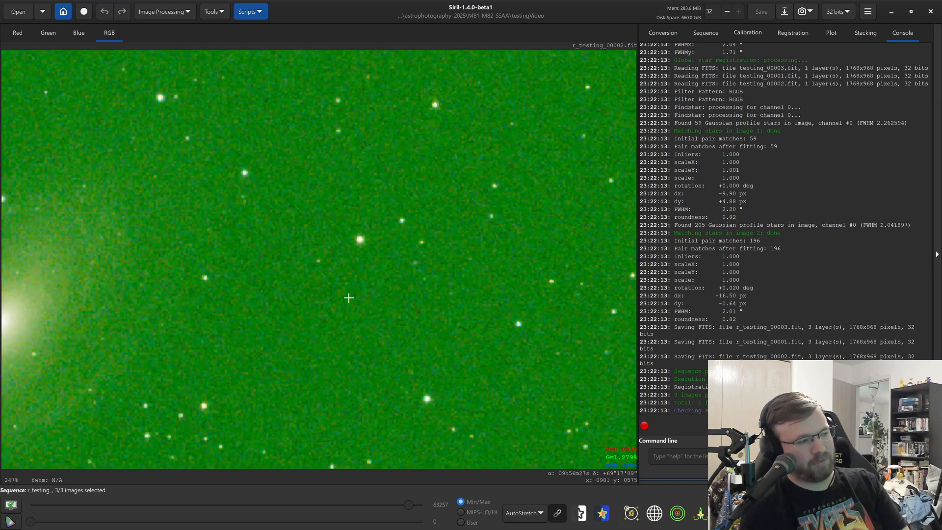
scroll(274, 283, down, 3)
scroll(168, 279, up, 5)
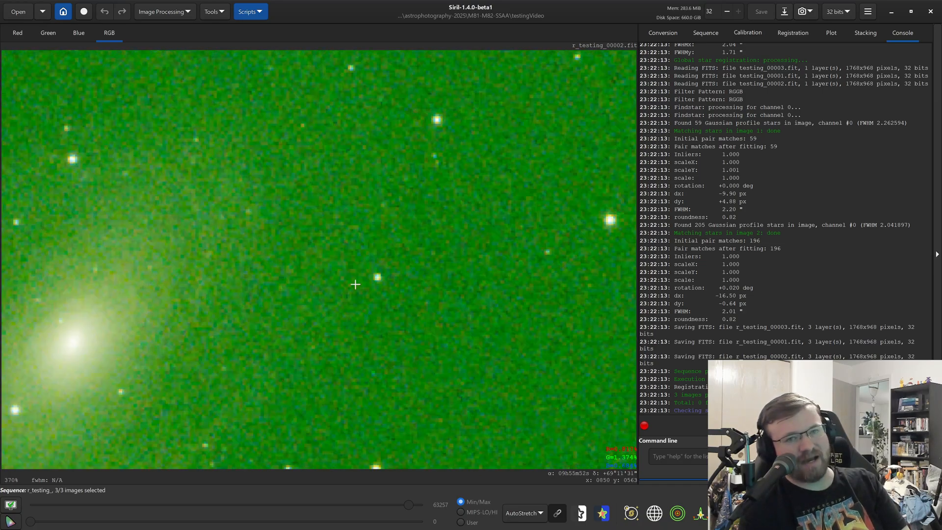
scroll(355, 284, down, 1)
scroll(371, 282, down, 1)
scroll(263, 288, up, 3)
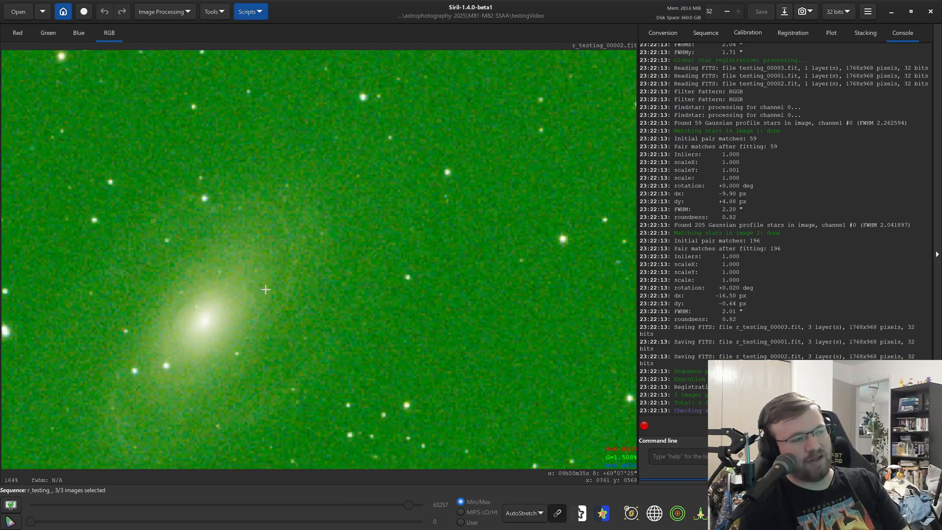
scroll(330, 317, down, 4)
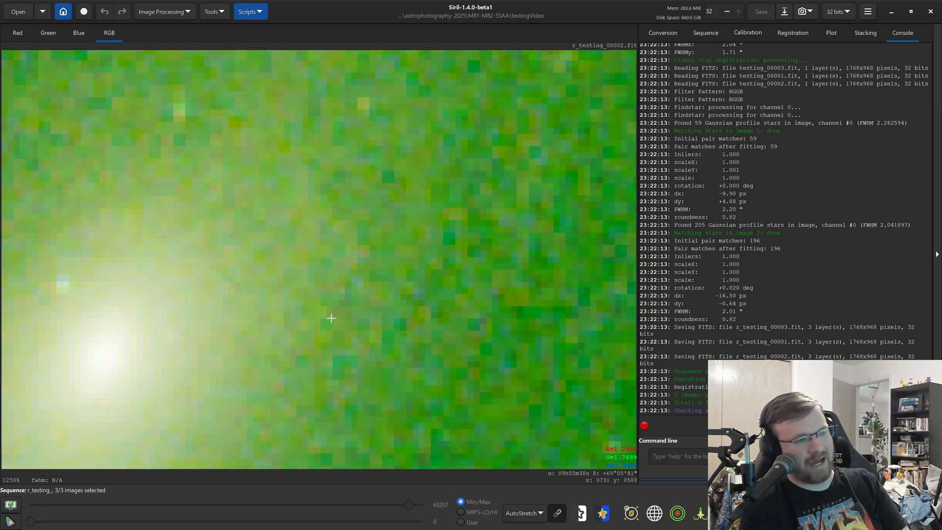
scroll(331, 320, up, 4)
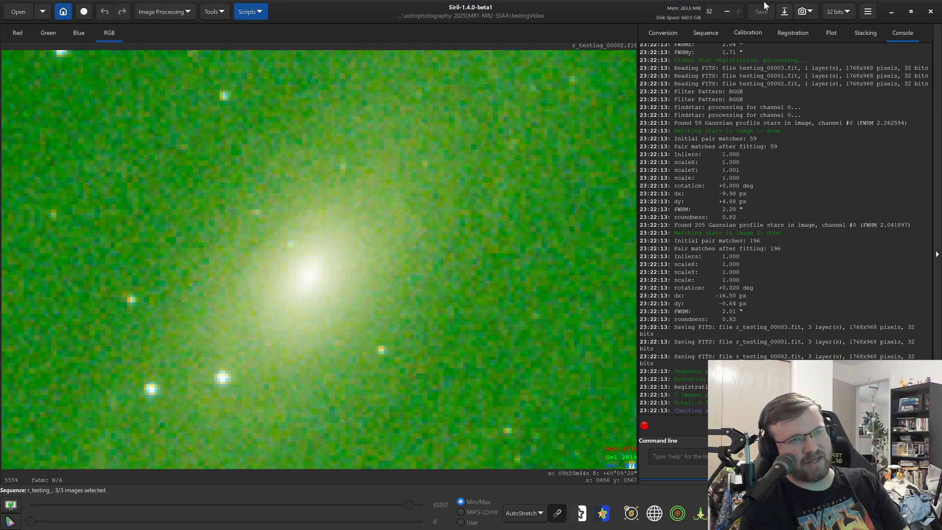
Search for sequences, open the frame list of r_testing_, and display r_testing_00003.fit.
click(707, 33)
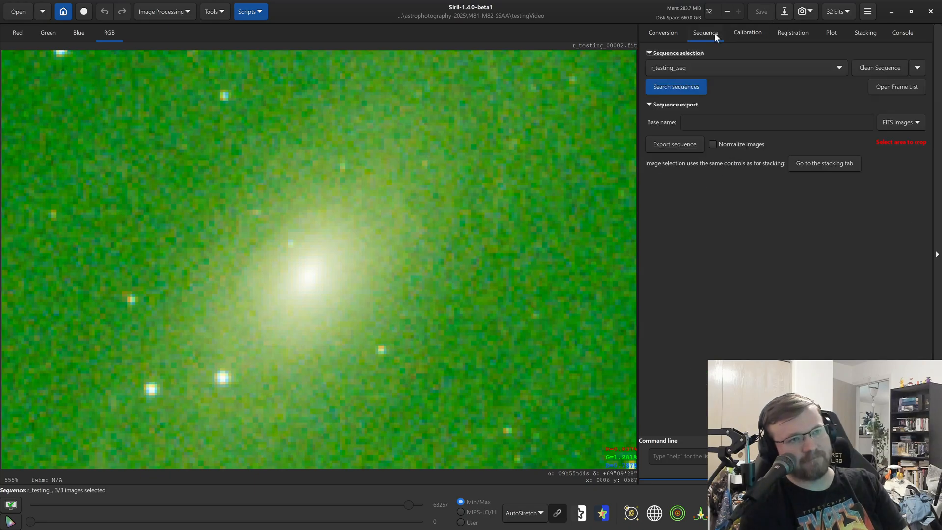
click(694, 89)
click(714, 210)
click(875, 86)
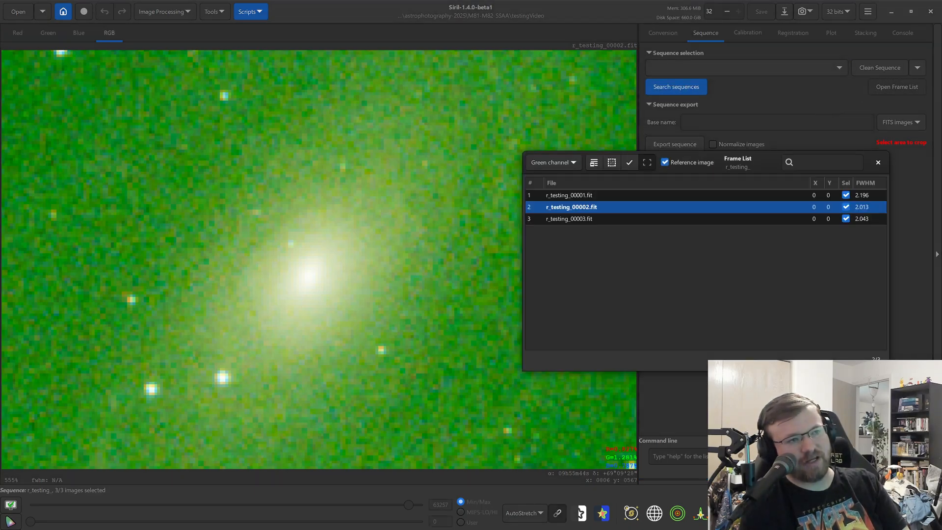
click(687, 198)
click(667, 217)
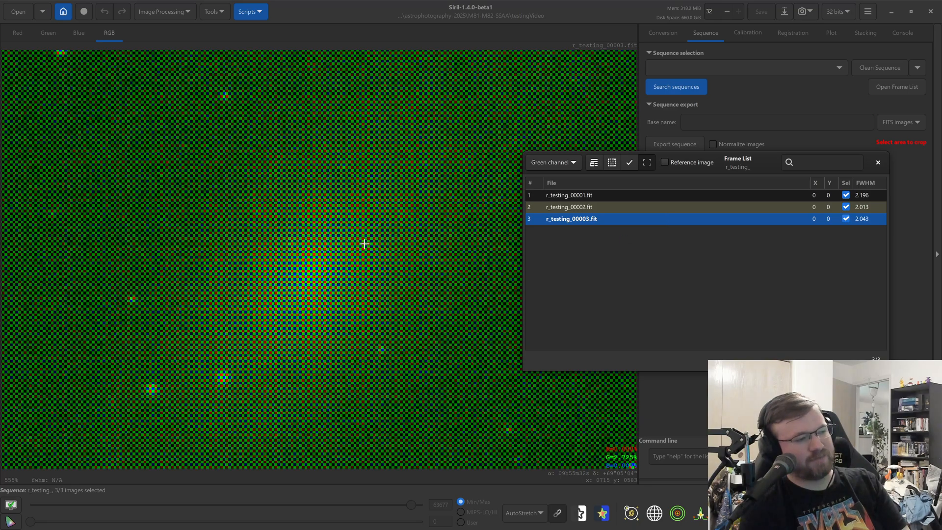
Examine the pixel-level colour pattern of r_testing_00003.fit near the large galaxy.
scroll(365, 243, down, 2)
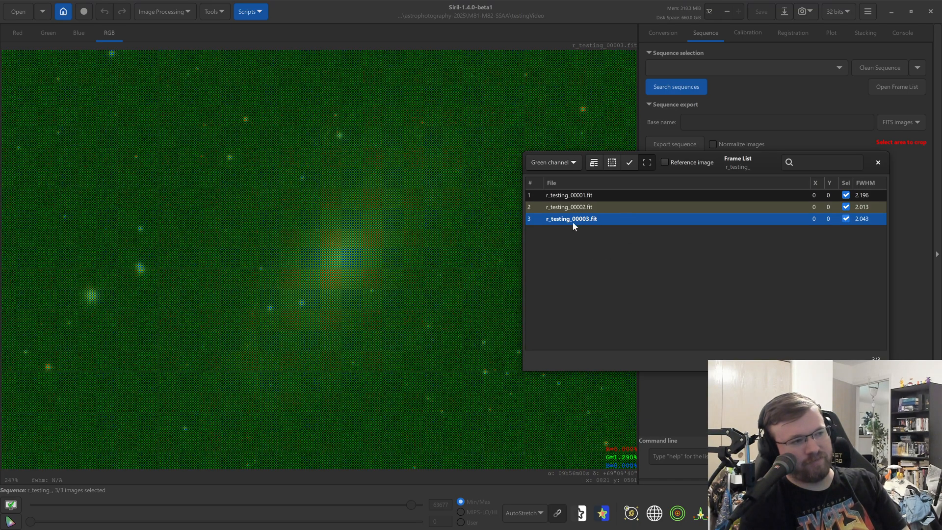
scroll(368, 250, up, 8)
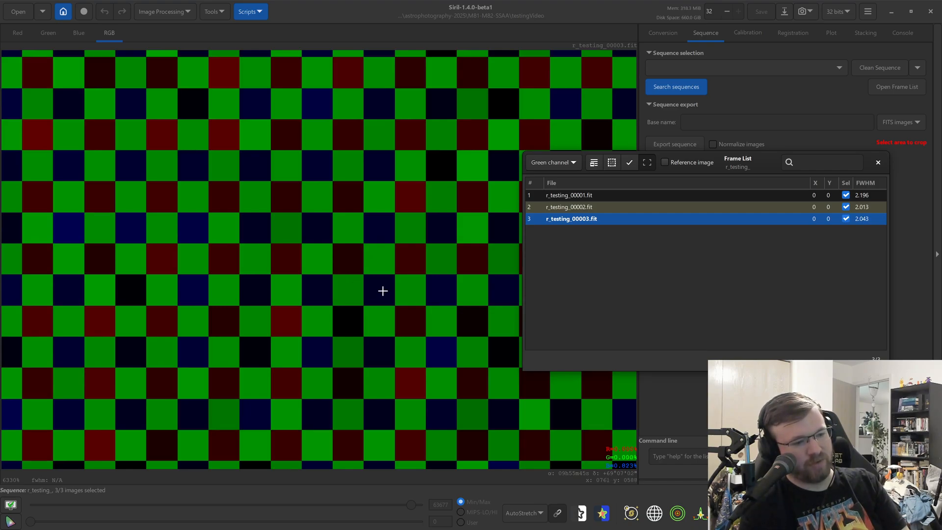
scroll(383, 290, down, 5)
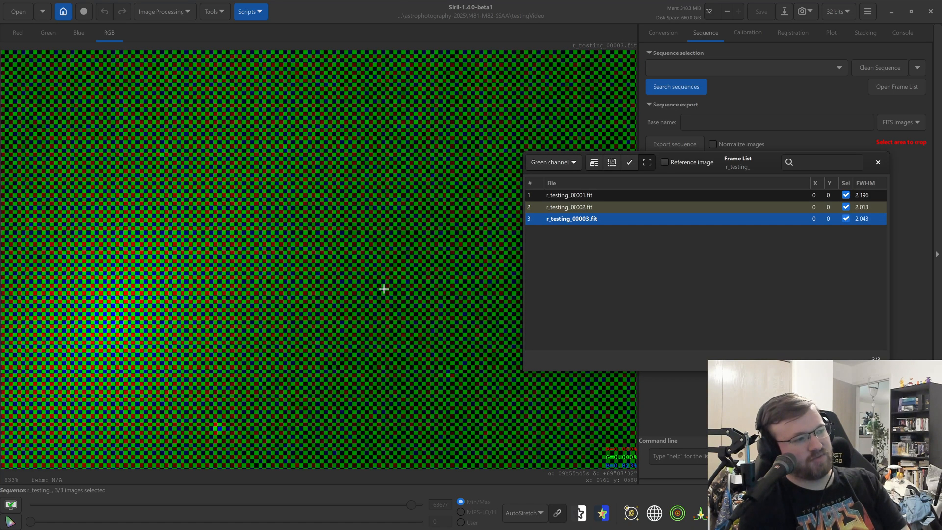
scroll(378, 288, up, 4)
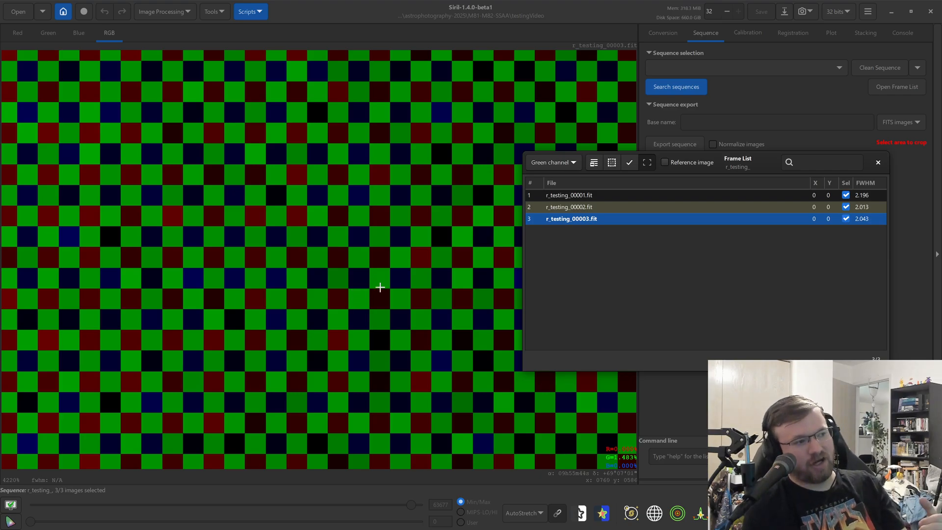
scroll(387, 259, up, 2)
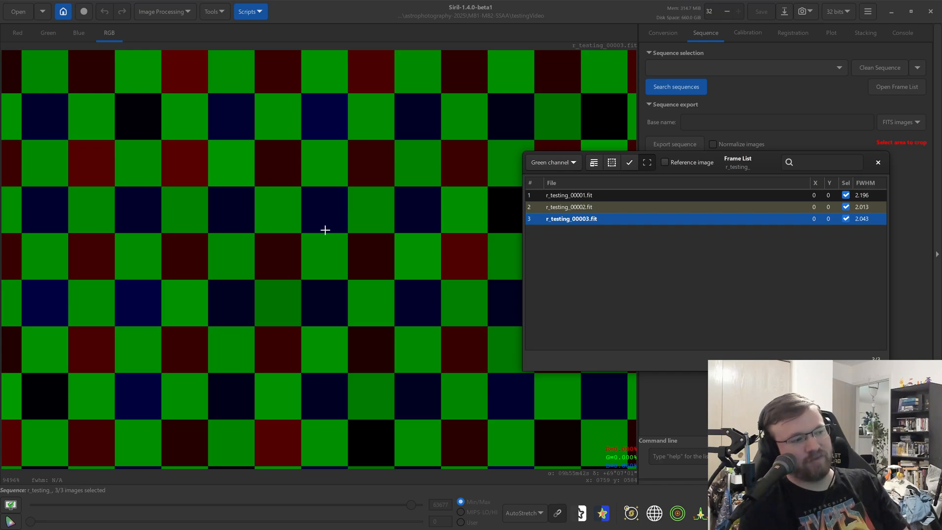
scroll(382, 277, down, 1)
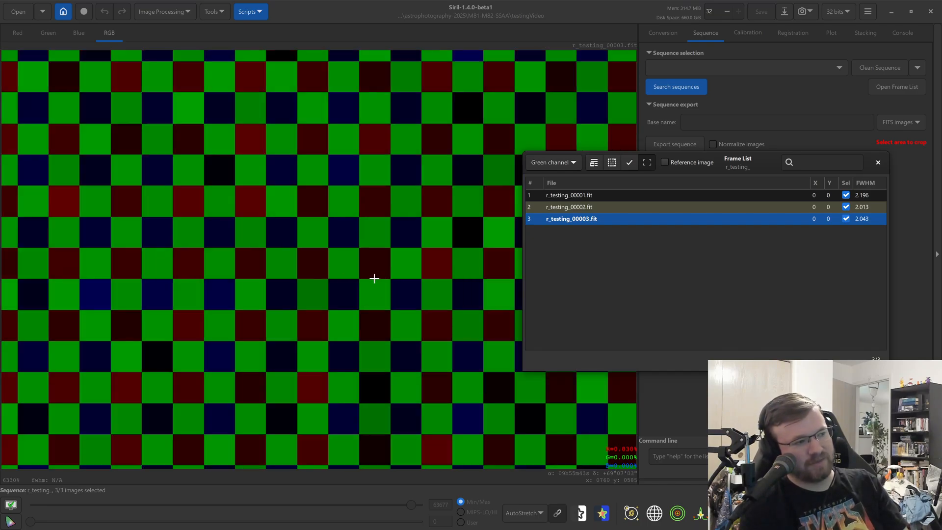
scroll(368, 279, down, 1)
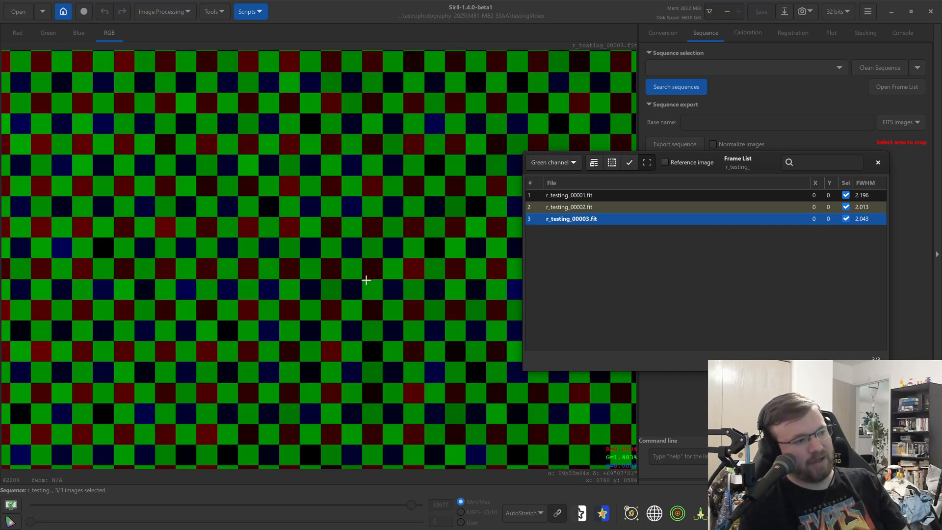
Compare the large galaxy across r_testing_00001.fit, r_testing_00003.fit and r_testing_00002.fit, and close the frame list.
click(554, 207)
key(Up)
scroll(434, 241, down, 5)
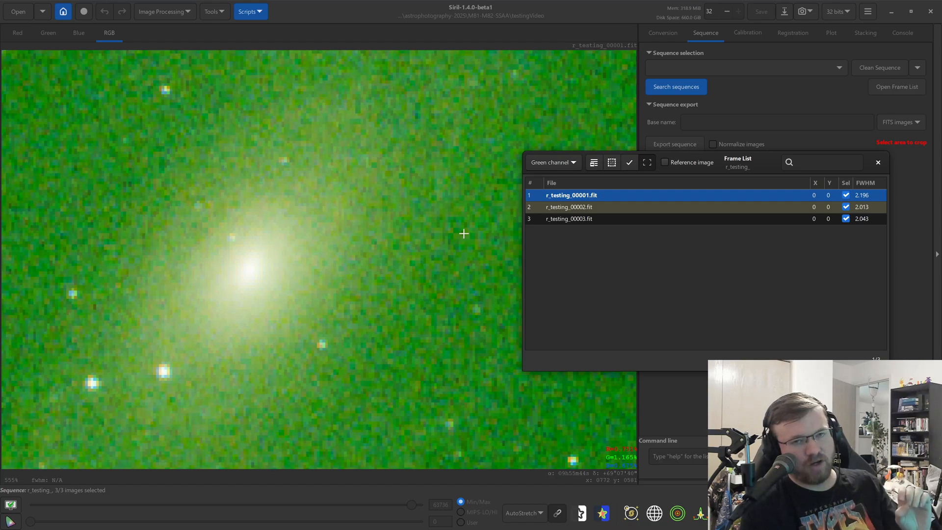
click(557, 209)
click(555, 218)
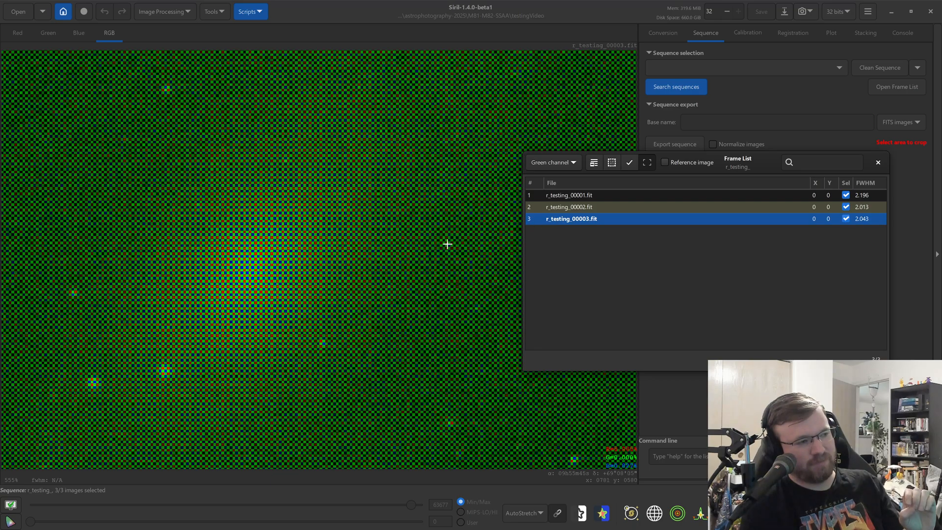
scroll(409, 255, down, 1)
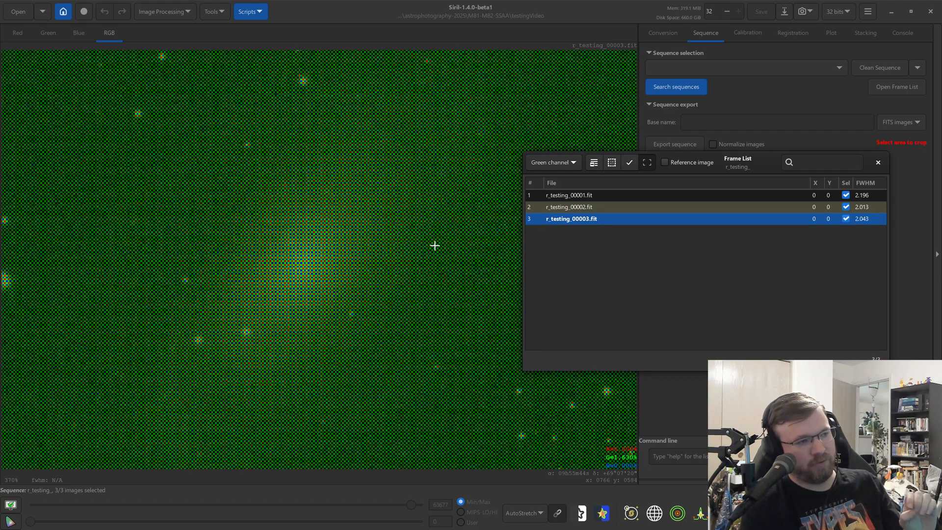
scroll(386, 251, up, 1)
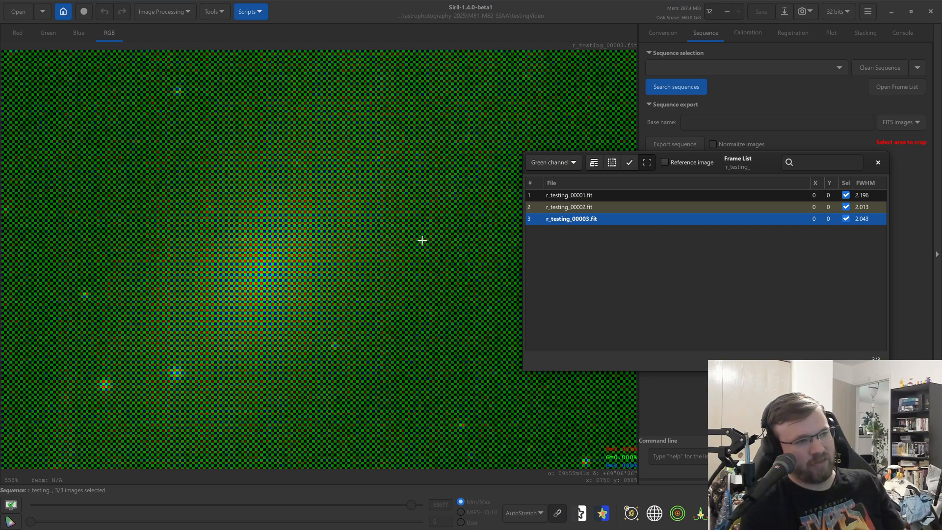
click(565, 206)
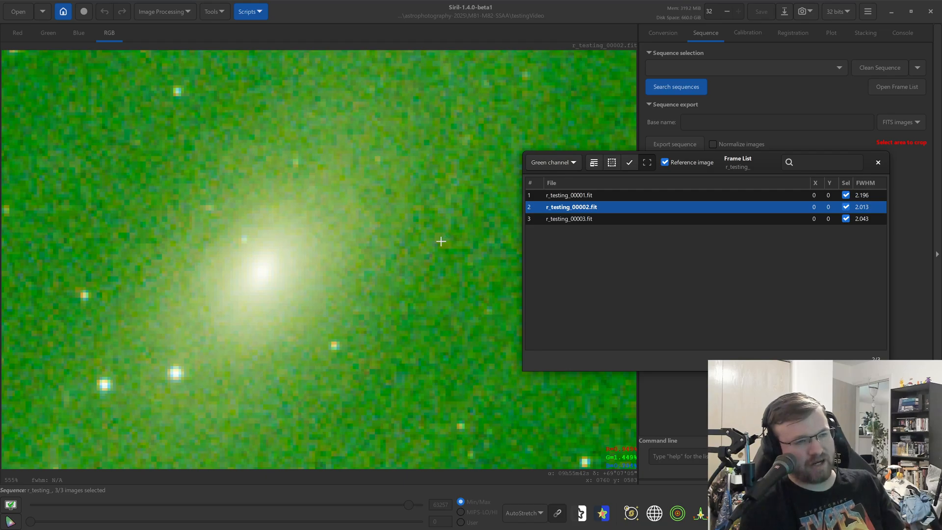
click(878, 164)
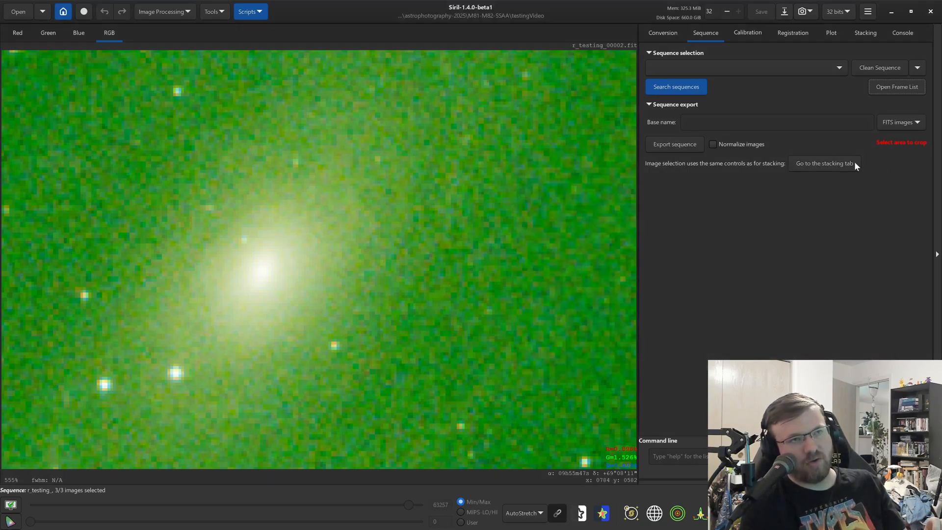
Load the testing_.seq sequence and register it with drizzle at scaling 2.00 and pixel fraction 0.50.
click(741, 74)
click(715, 125)
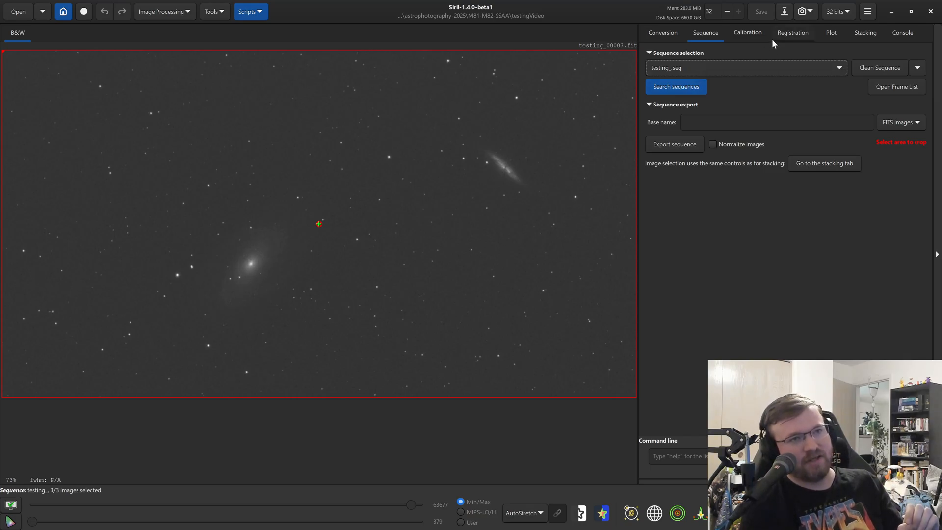
click(785, 33)
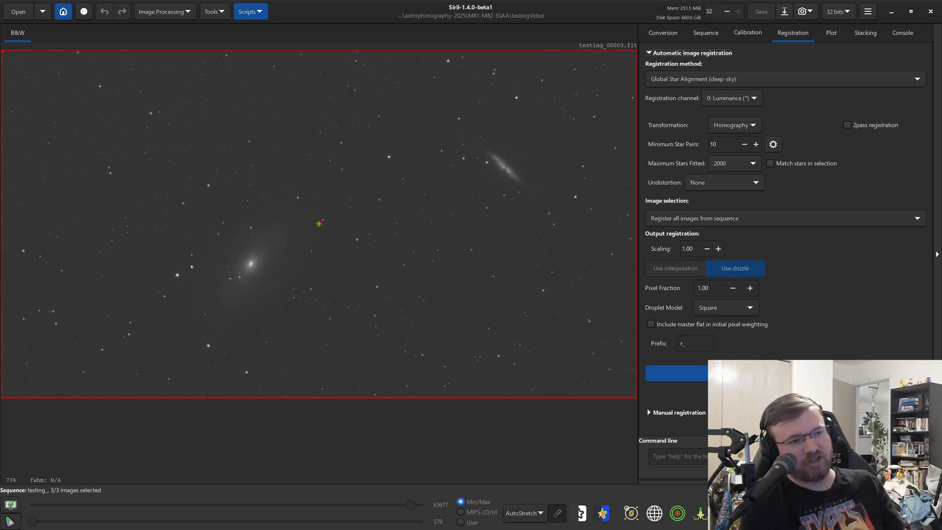
click(684, 248)
text(2)
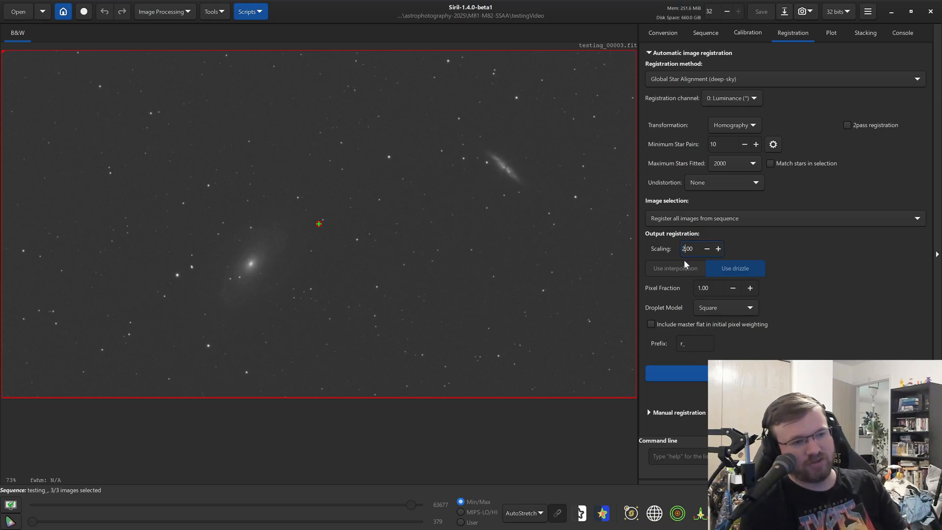
key(Tab)
text(0.5)
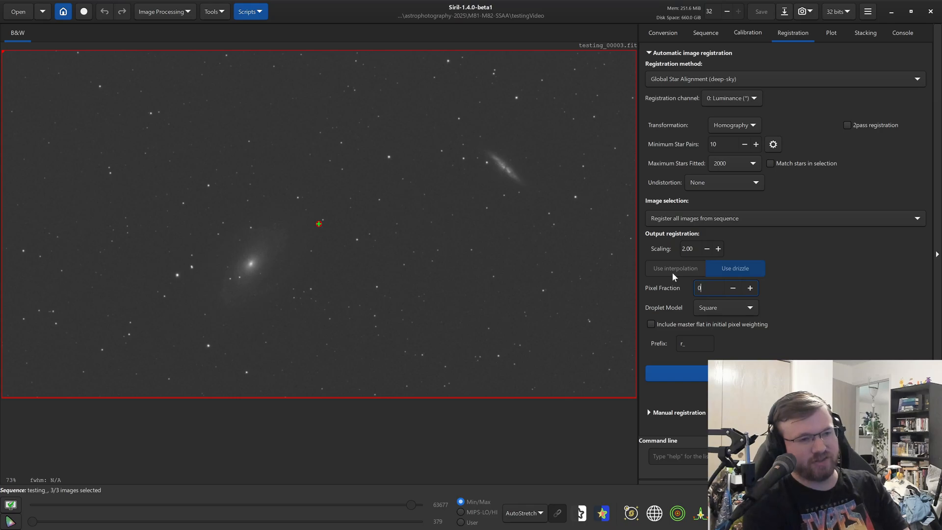
click(687, 374)
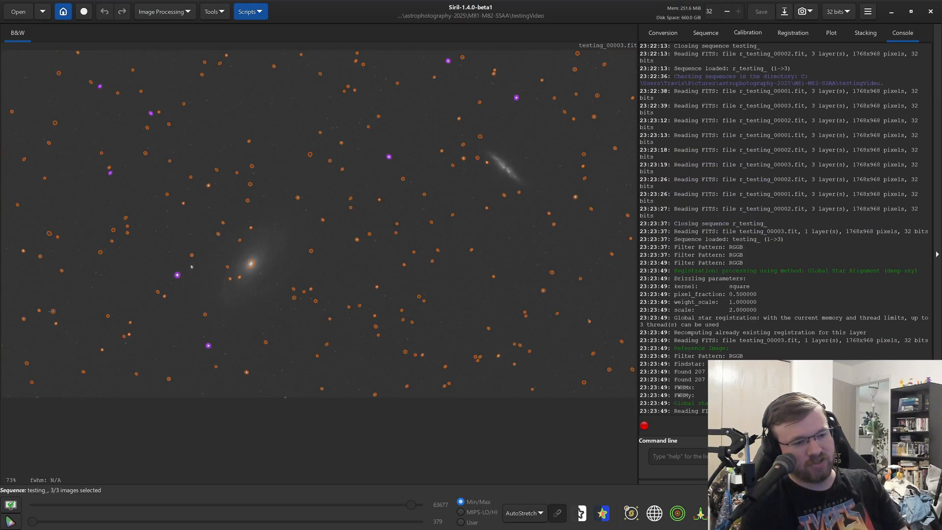
Examine the pixel-level colour pattern around a bright star in the newly registered r_testing_00002.fit.
scroll(353, 229, up, 6)
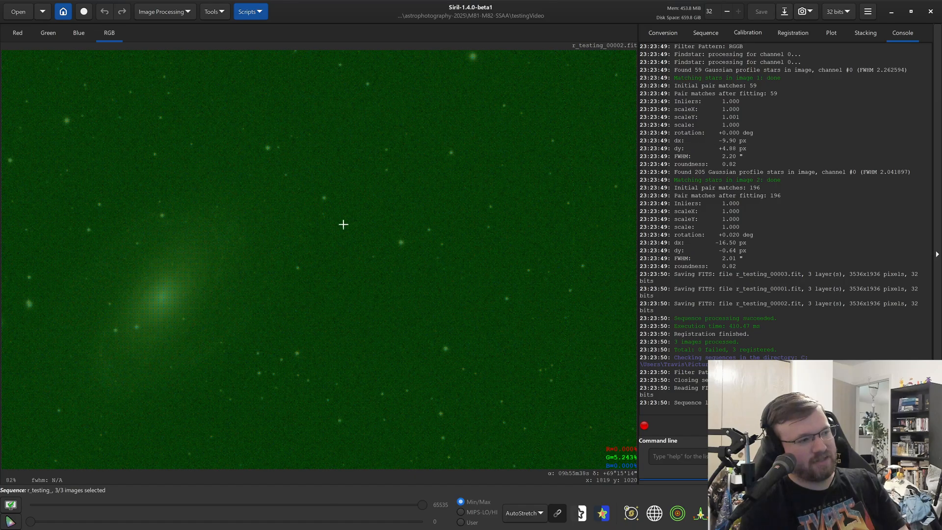
scroll(626, 298, up, 2)
scroll(626, 298, up, 2)
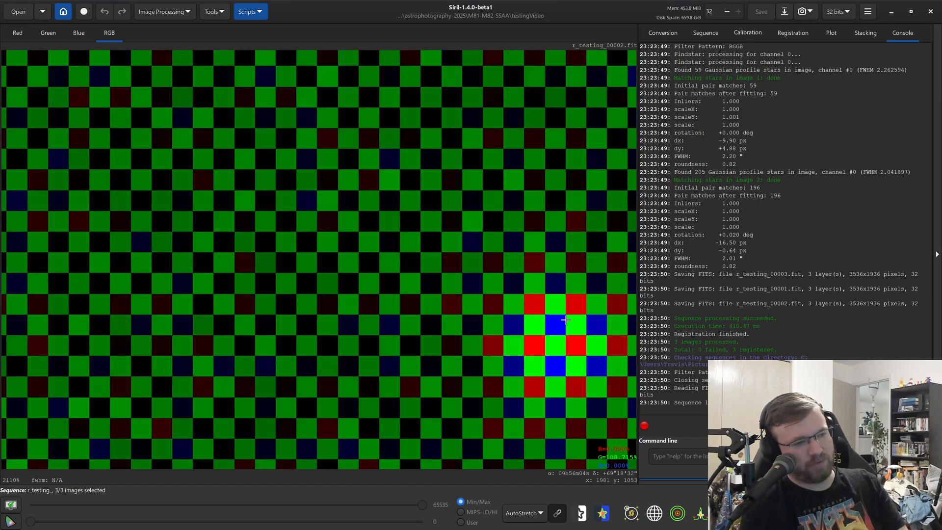
scroll(539, 302, up, 3)
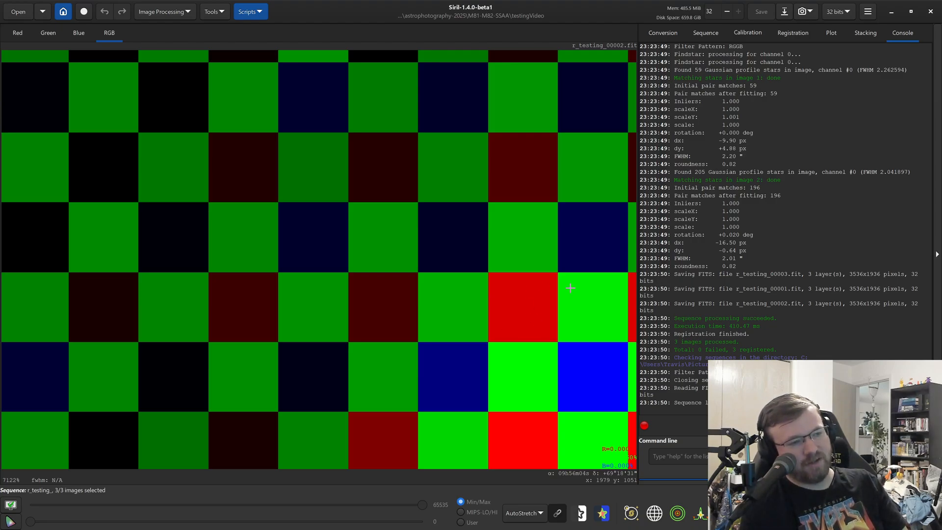
scroll(591, 283, down, 1)
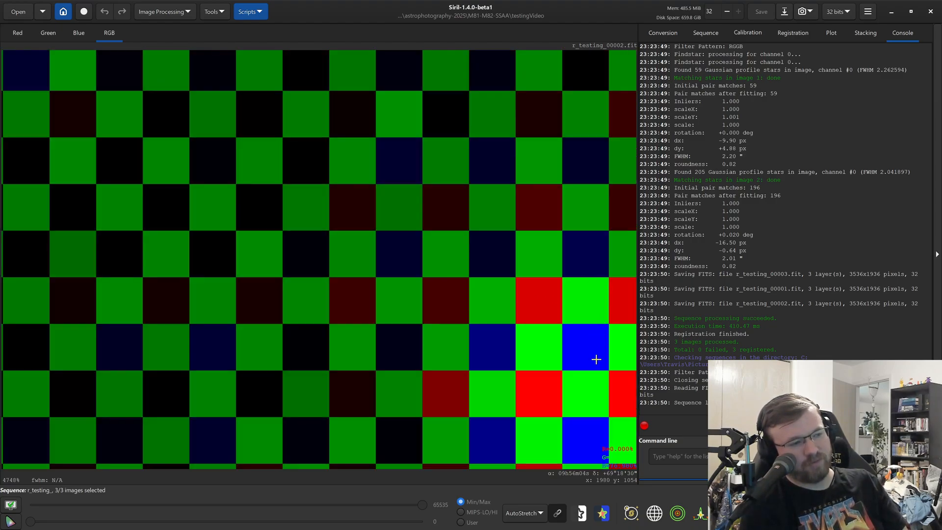
scroll(539, 349, down, 13)
scroll(442, 320, down, 2)
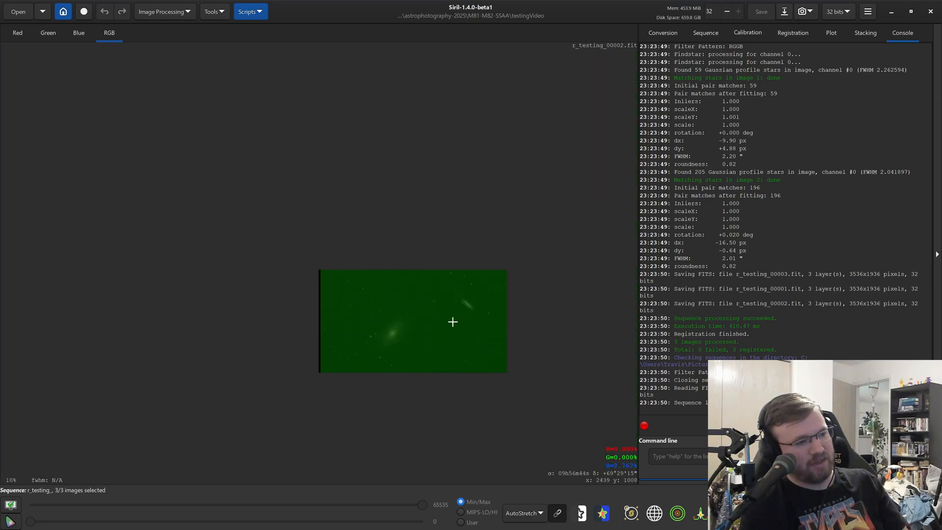
Examine the pixels along the dark diagonal seam in the sky background of r_testing_00002.fit at several magnifications.
scroll(439, 275, up, 7)
scroll(311, 293, up, 5)
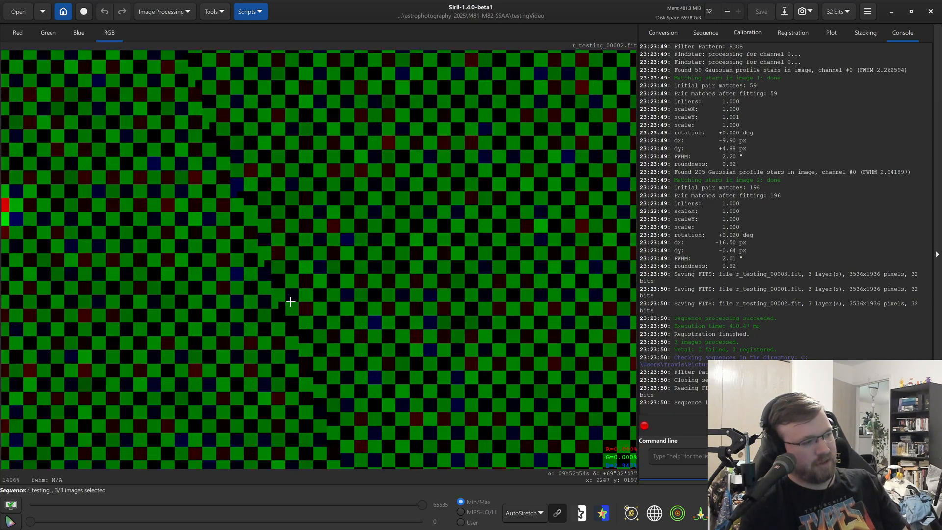
scroll(281, 306, up, 2)
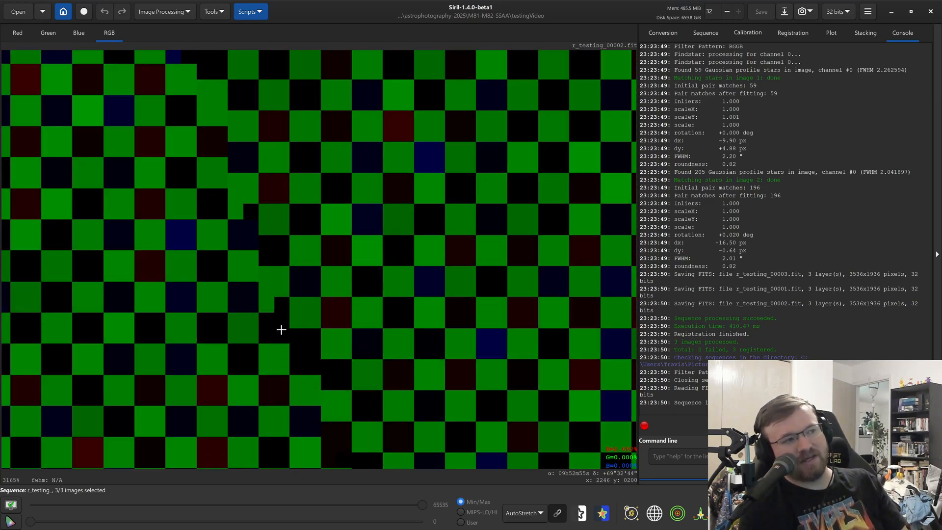
scroll(282, 330, down, 4)
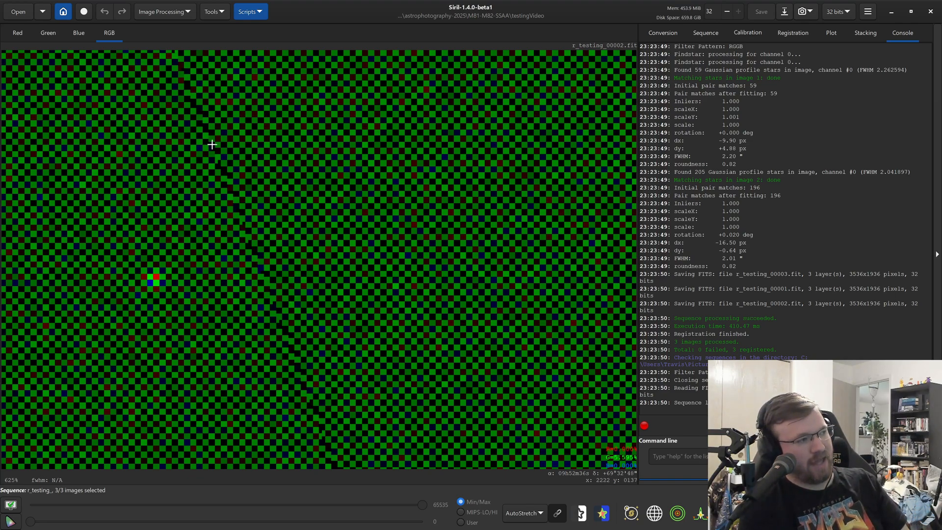
scroll(288, 385, up, 3)
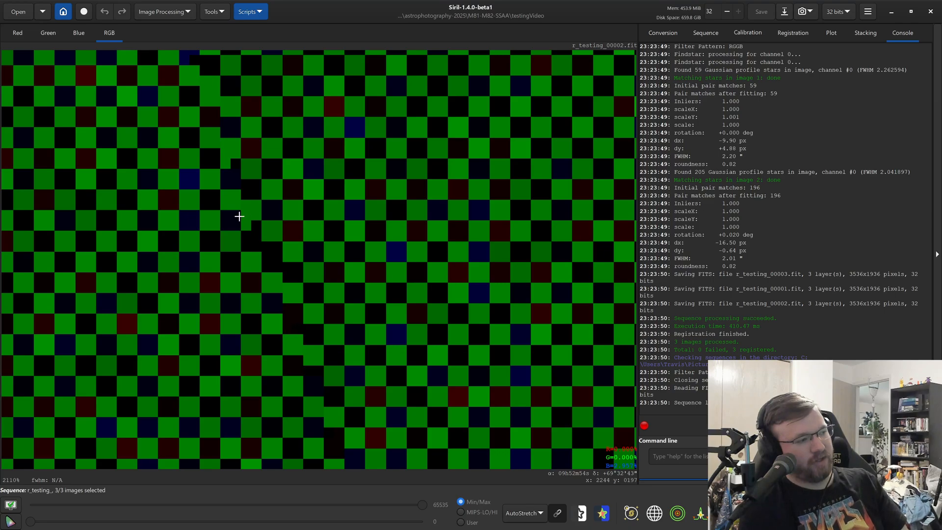
scroll(253, 231, down, 3)
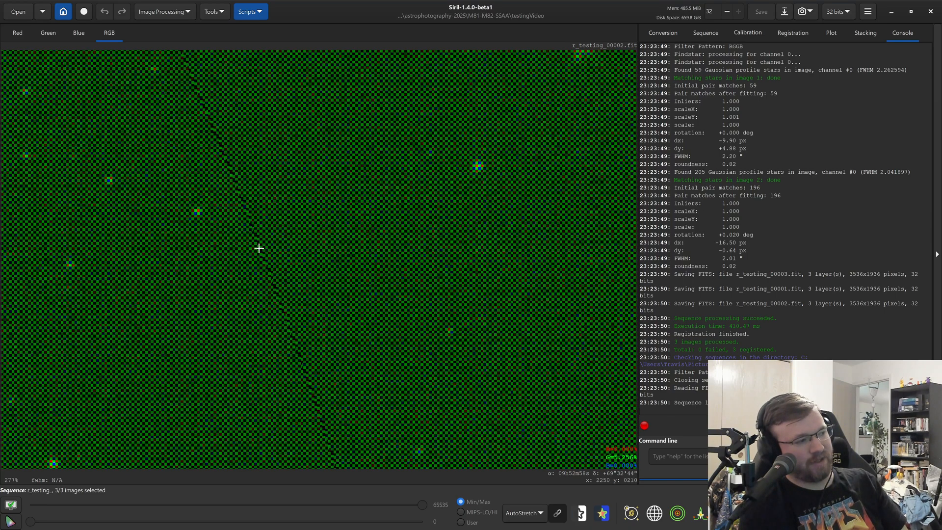
scroll(259, 248, up, 3)
scroll(294, 309, up, 4)
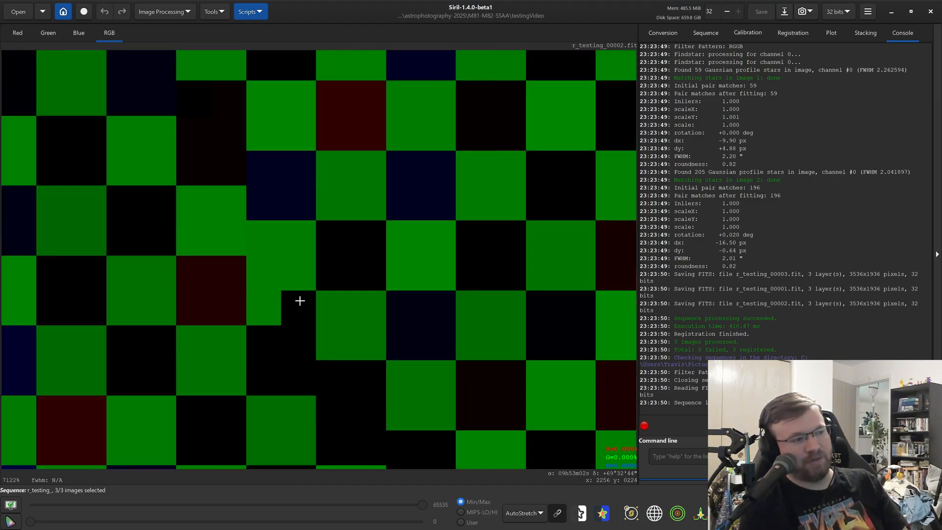
scroll(300, 301, down, 3)
Reload the testing_.seq sequence and register it with drizzle at scaling 3.00 and pixel fraction 0.67.
click(774, 34)
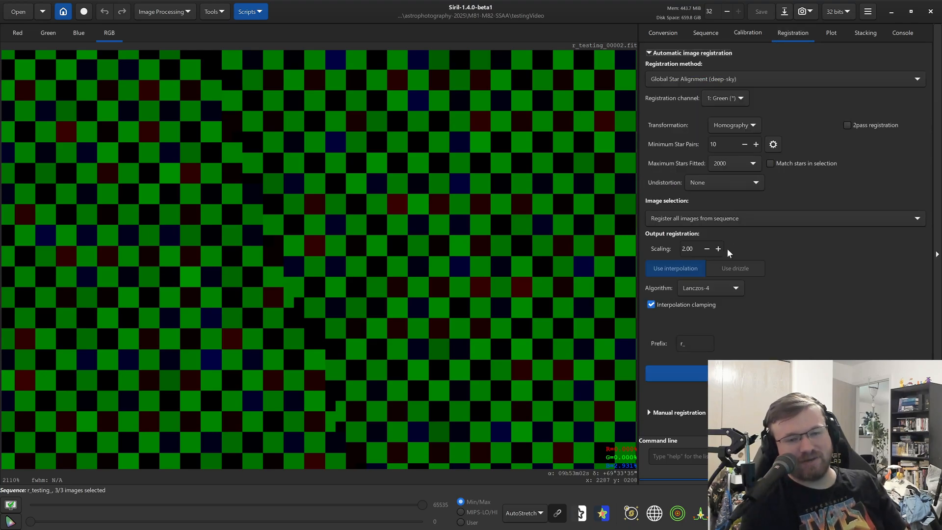
click(685, 249)
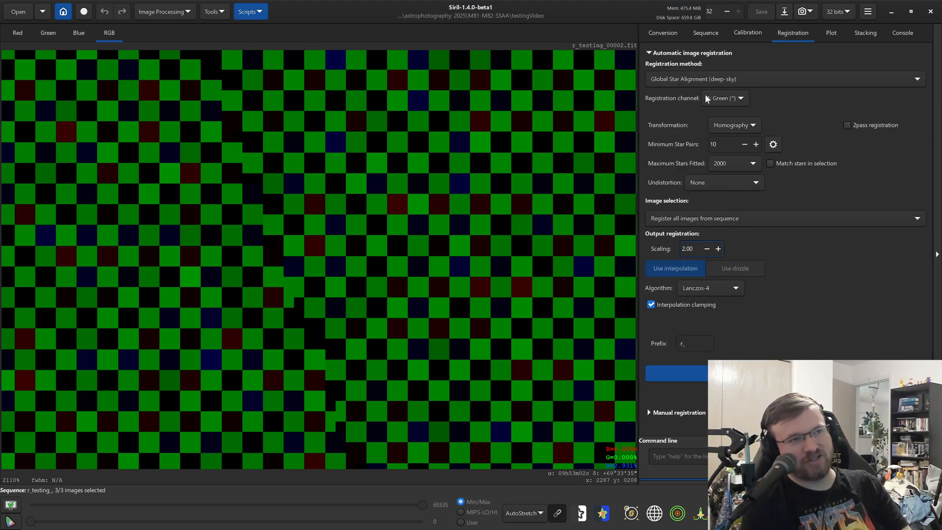
click(705, 32)
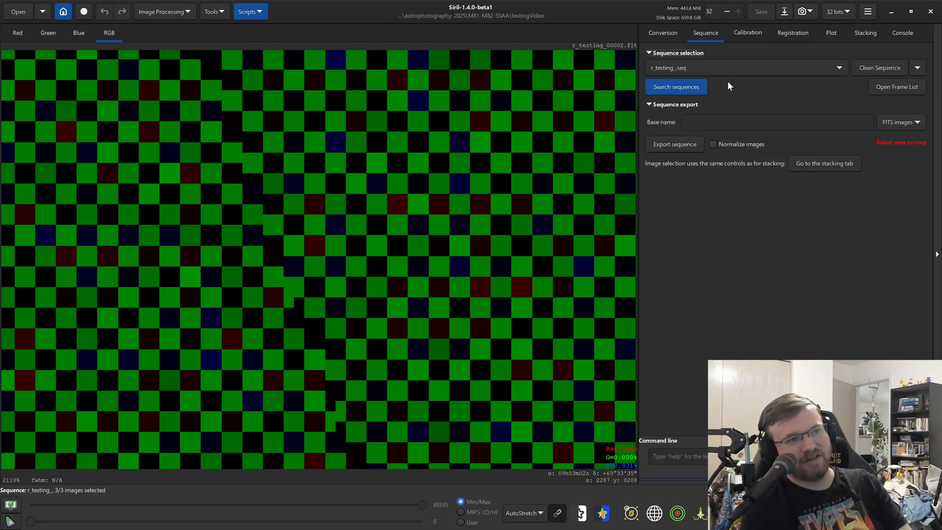
click(754, 69)
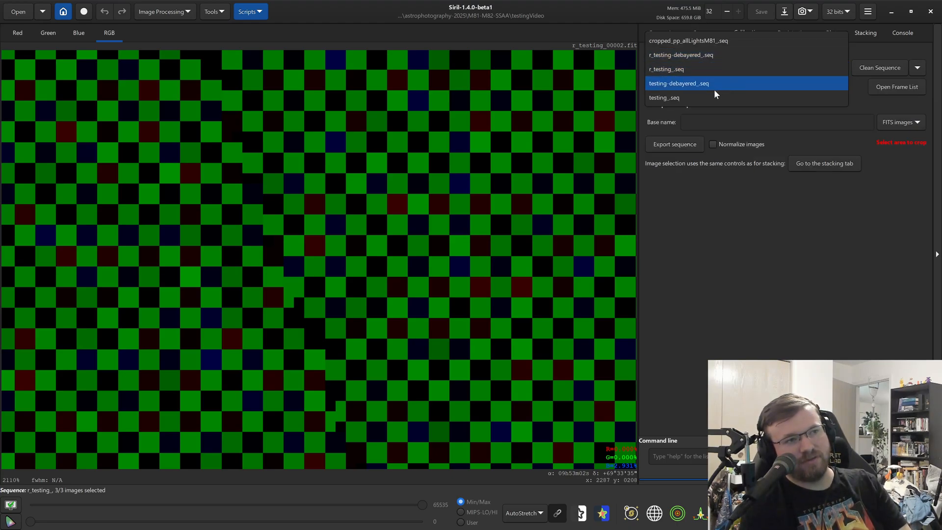
click(714, 96)
click(792, 32)
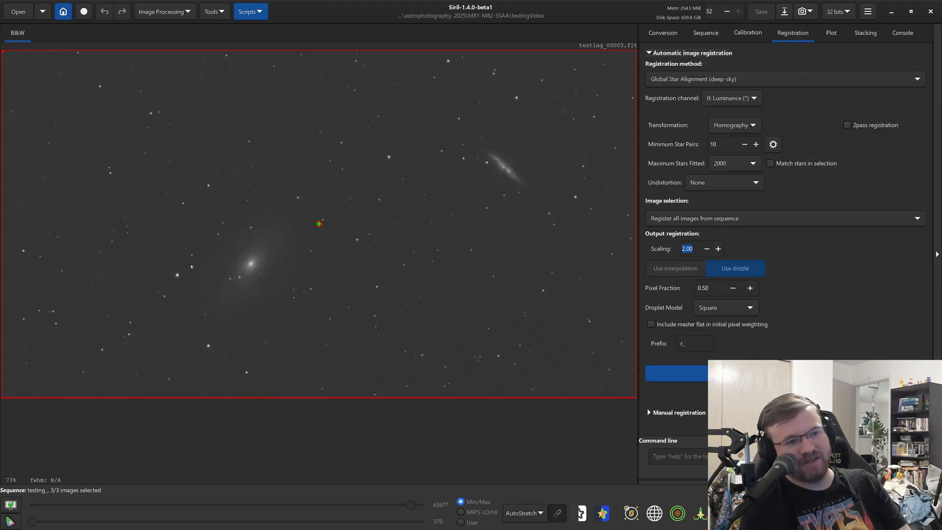
text(3)
click(700, 288)
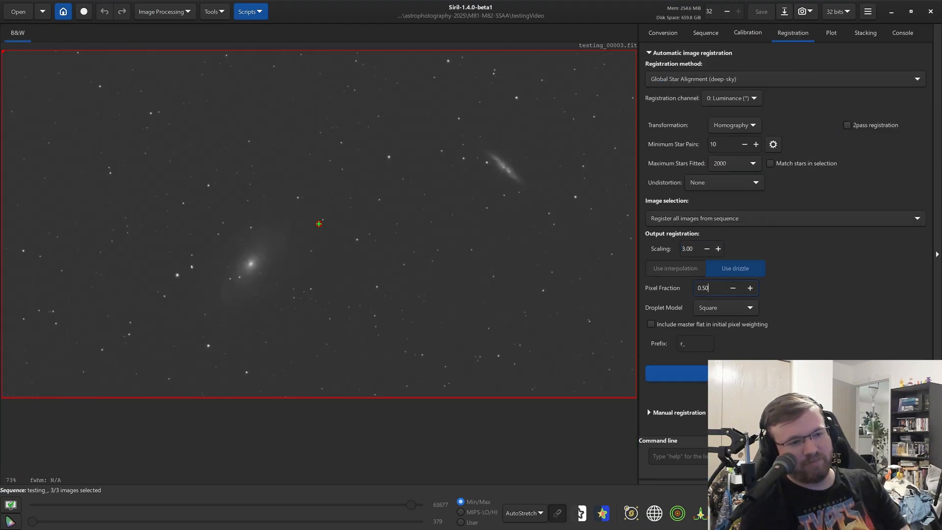
key(BackSpace)
key(BackSpace)
text(67)
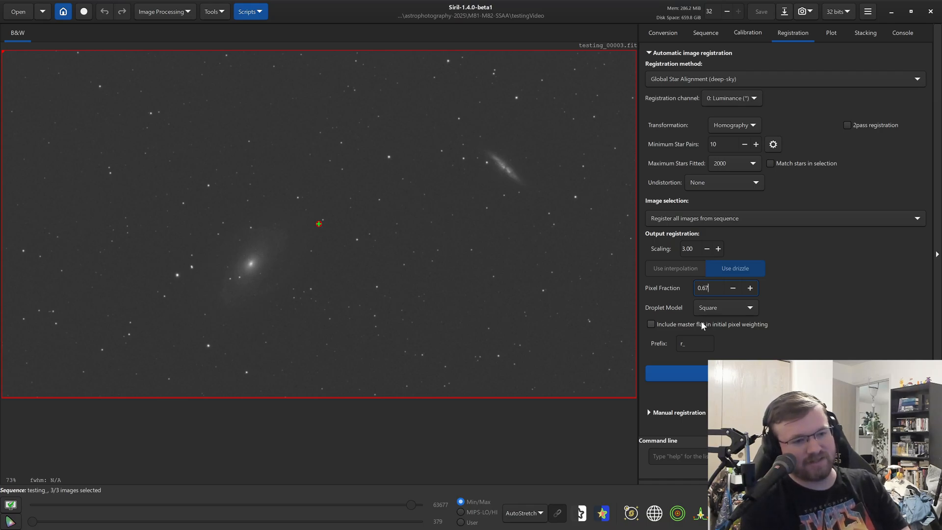
click(776, 374)
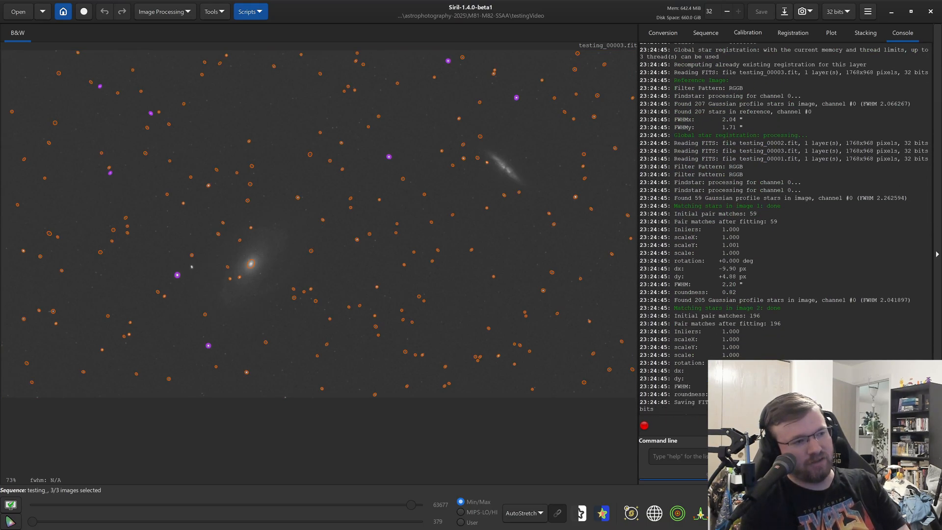
Examine the overlapping pixels inside and beside the bright diagonal band in the re-registered r_testing_00002.fit.
scroll(148, 254, up, 5)
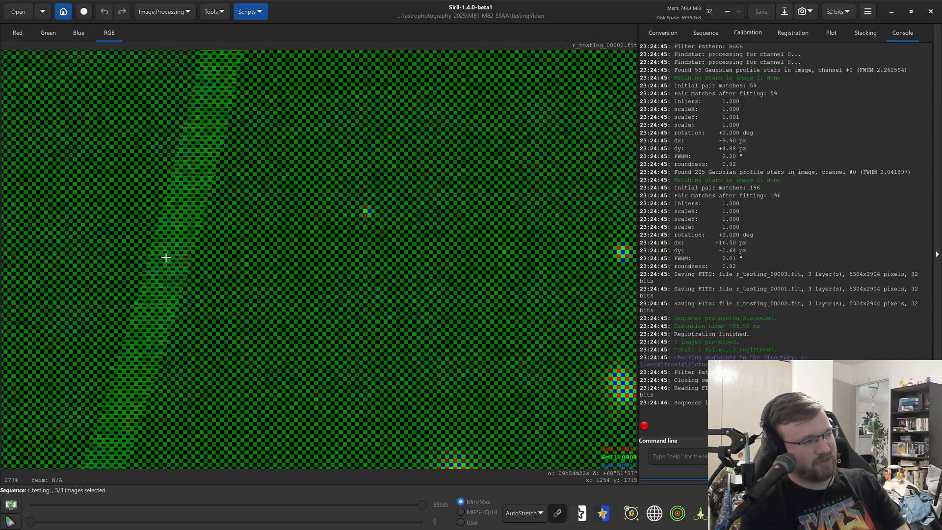
scroll(166, 258, up, 5)
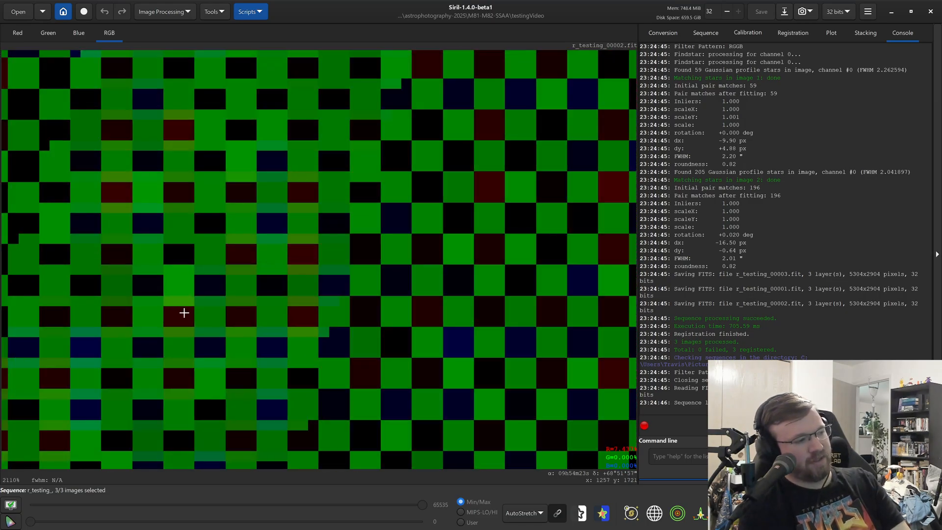
scroll(236, 319, down, 6)
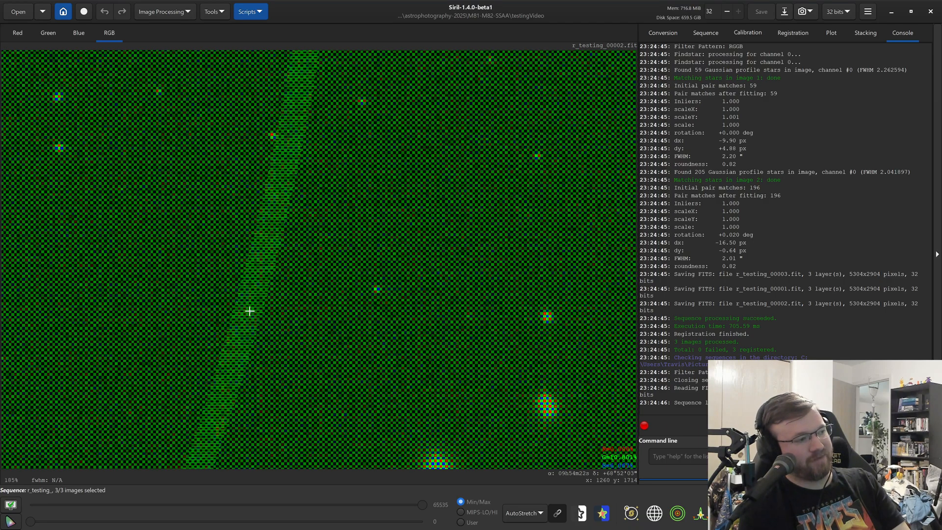
scroll(269, 216, up, 3)
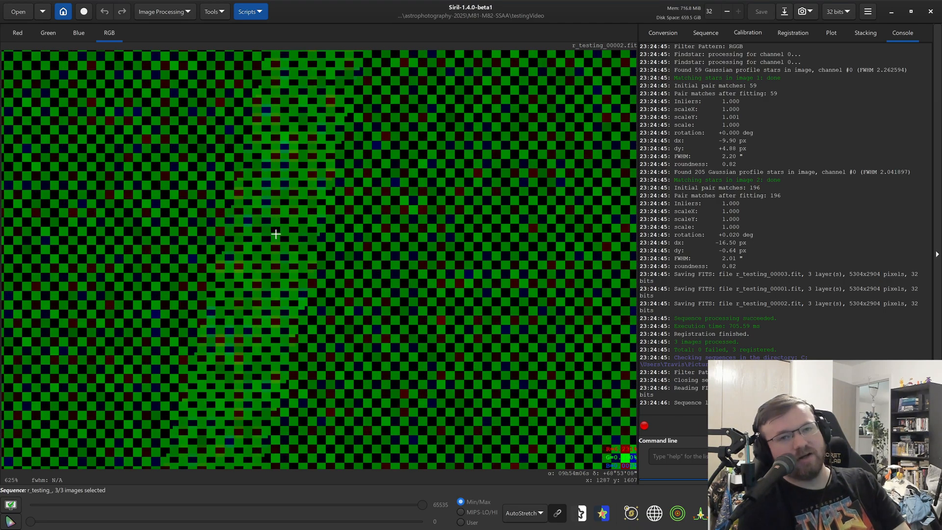
scroll(365, 194, up, 3)
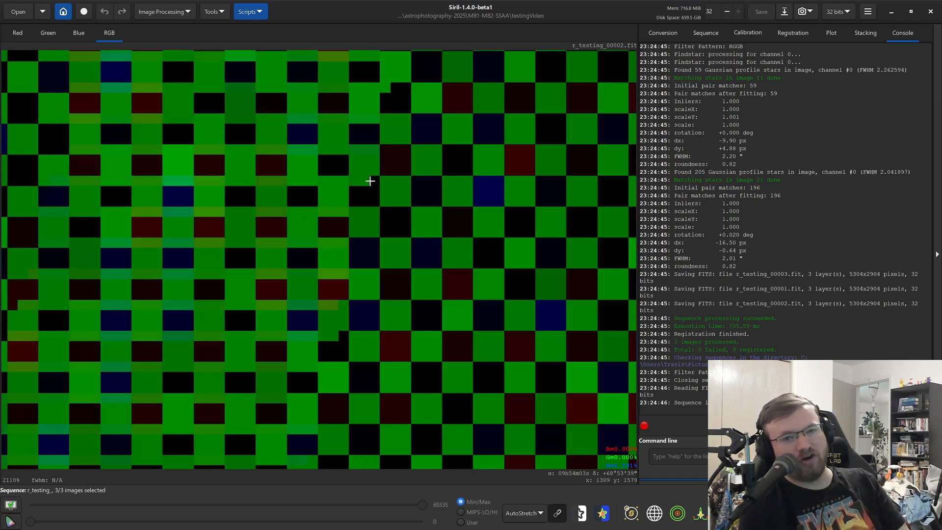
scroll(371, 180, up, 2)
scroll(372, 181, down, 2)
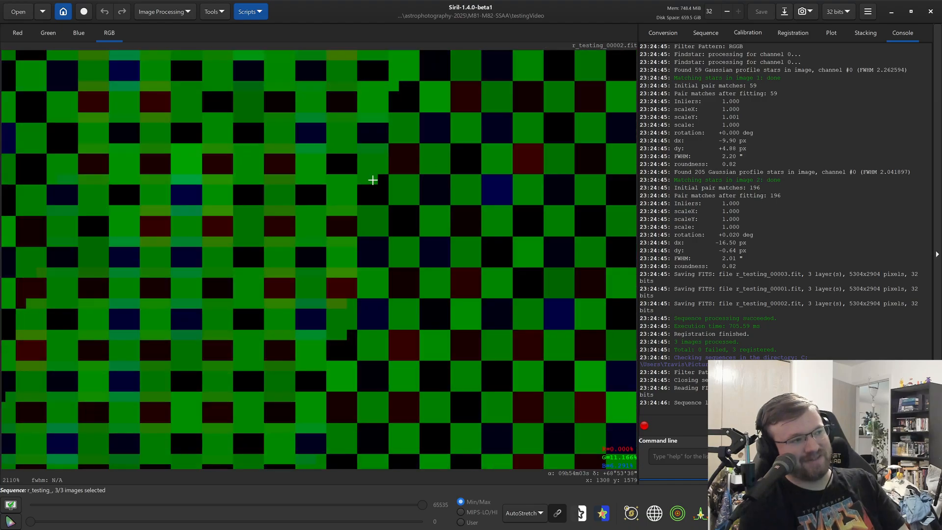
scroll(375, 179, down, 3)
scroll(363, 184, up, 1)
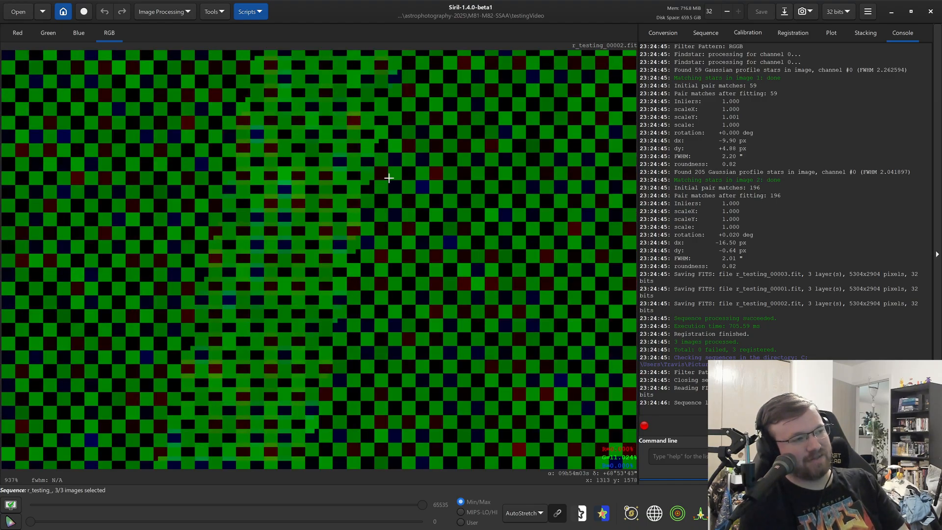
scroll(363, 174, down, 2)
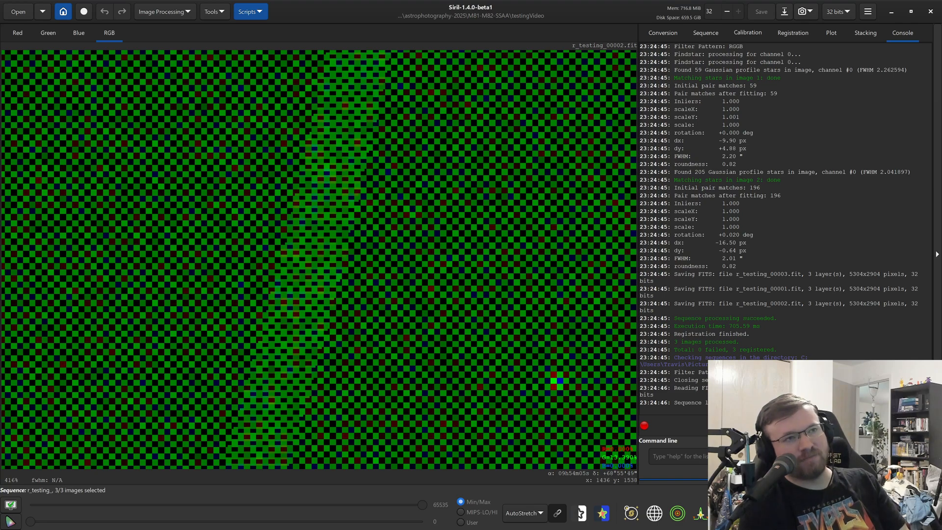
Reload the testing_.seq sequence and return to its registration settings.
click(788, 35)
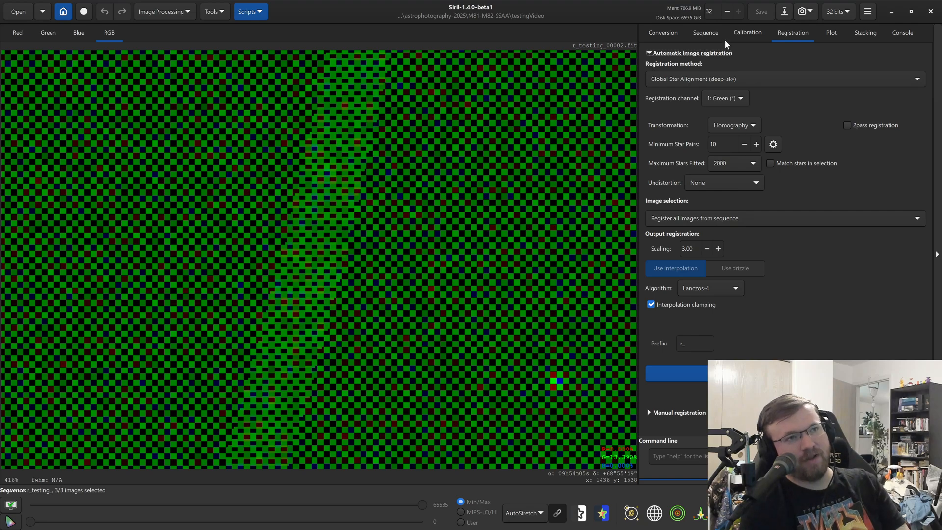
click(709, 33)
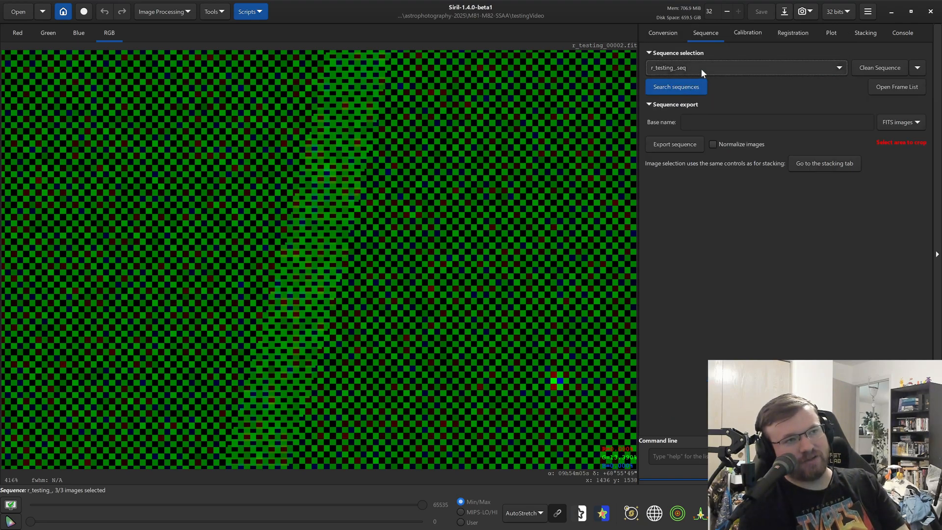
click(698, 69)
click(685, 97)
click(803, 33)
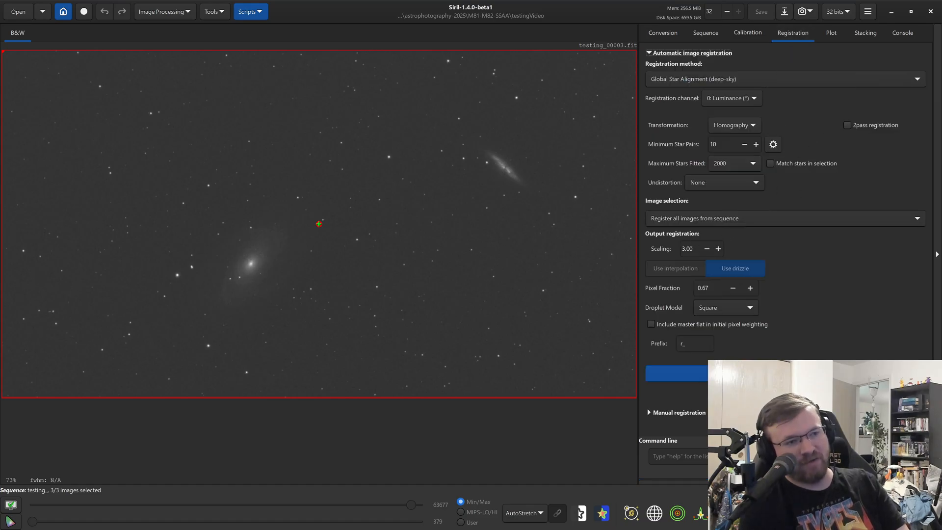
Register the testing_.seq sequence with drizzle at scaling 4.00 and pixel fraction 0.75.
drag(685, 249, 680, 250)
text(4)
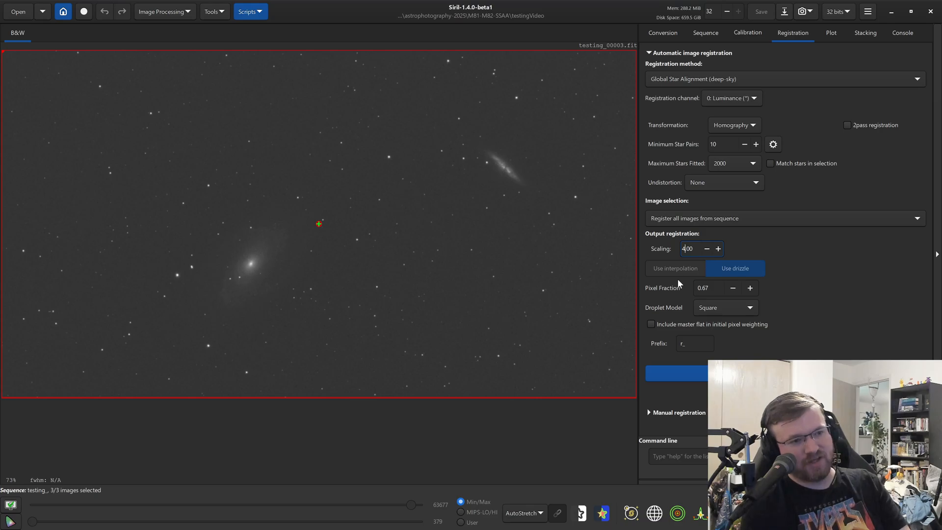
click(727, 283)
key(BackSpace)
key(BackSpace)
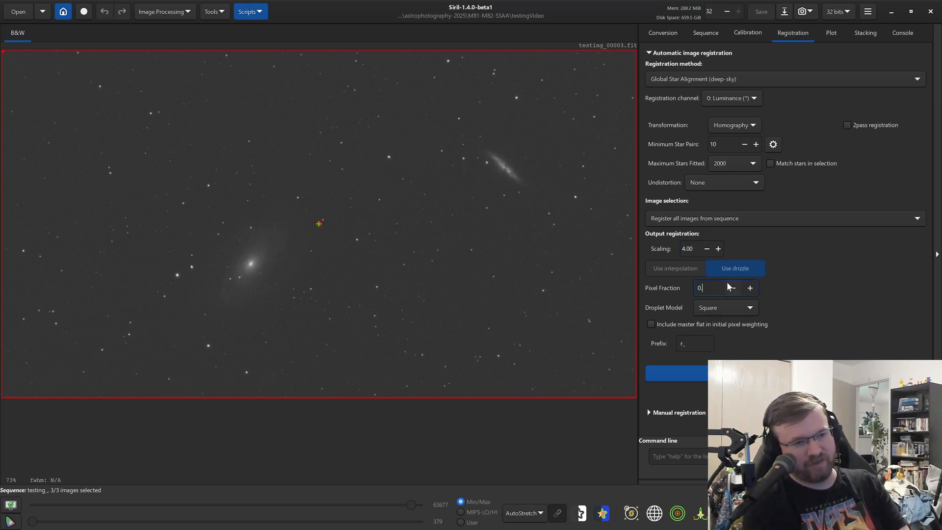
text(75)
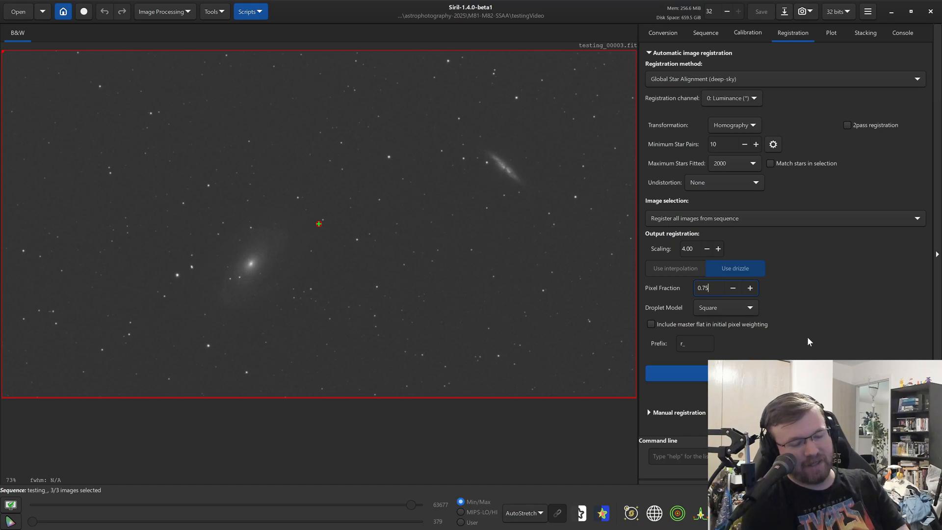
click(677, 374)
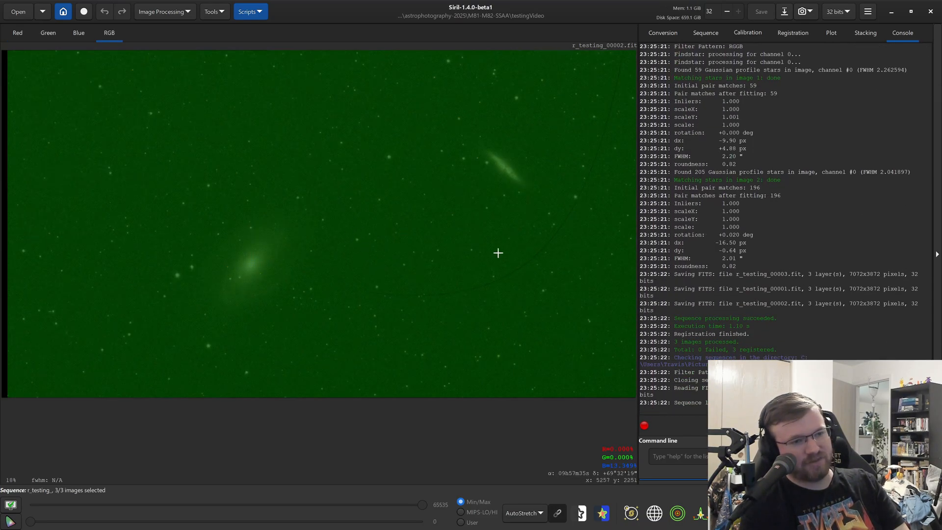
Examine the pixels along the dark curved seam of the re-registered r_testing_00002.fit at several magnifications.
click(787, 35)
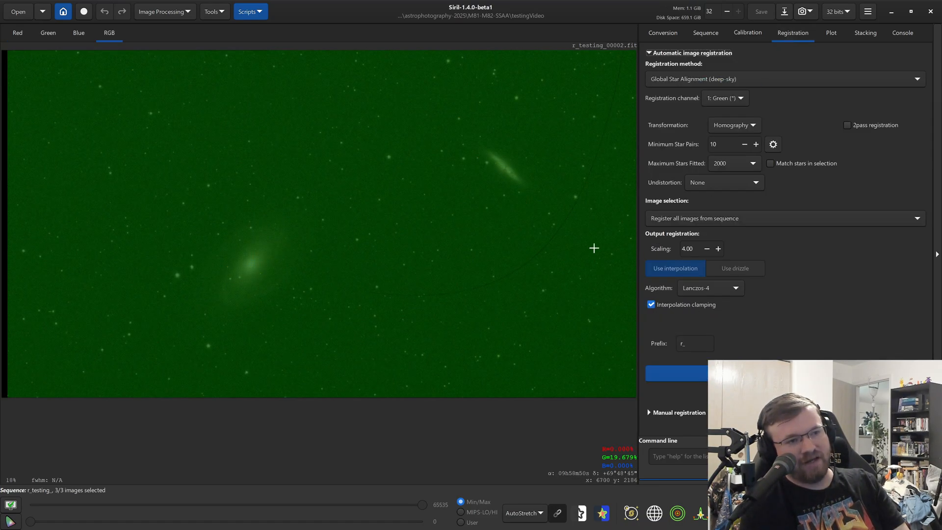
scroll(418, 318, up, 4)
scroll(418, 318, up, 6)
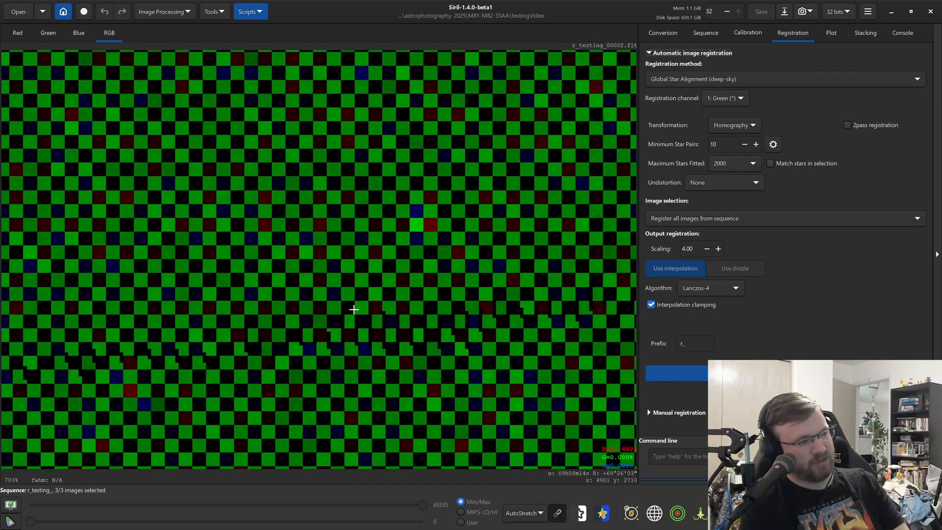
scroll(345, 342, up, 2)
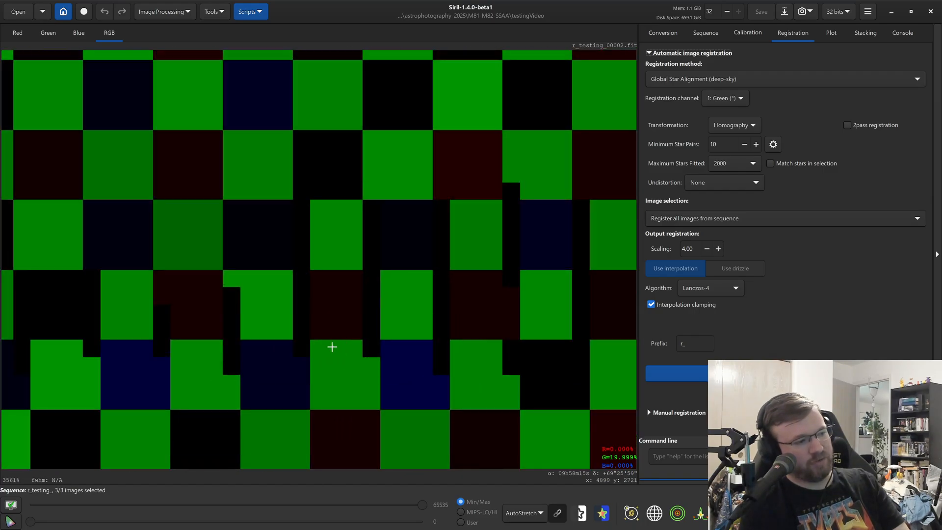
scroll(331, 380, down, 3)
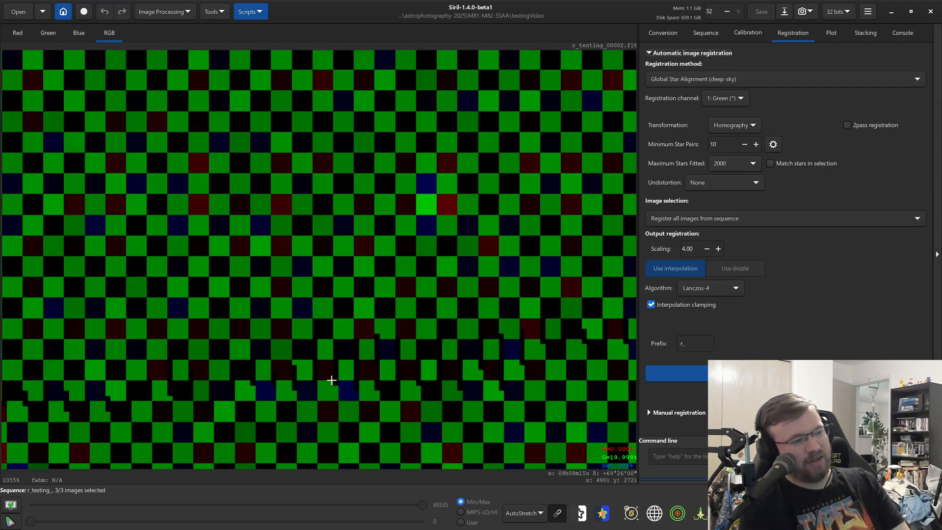
scroll(332, 380, down, 4)
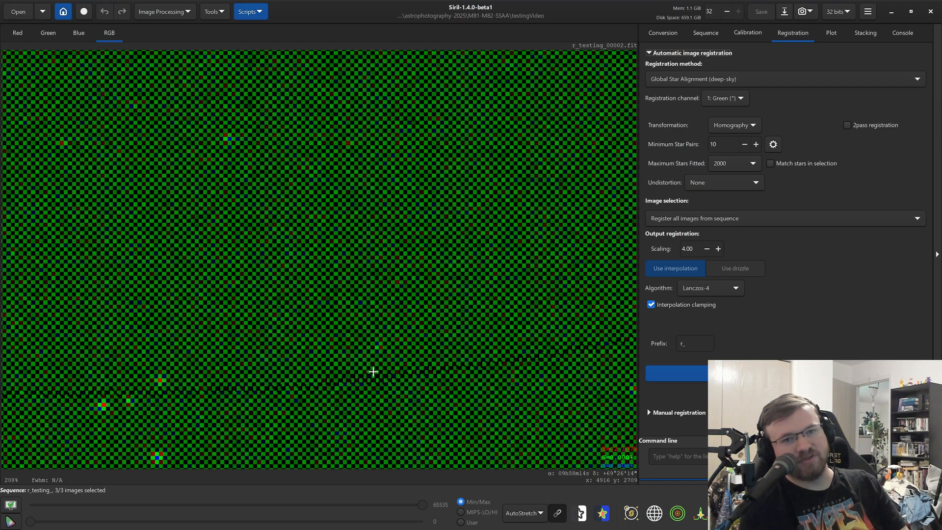
scroll(397, 366, down, 2)
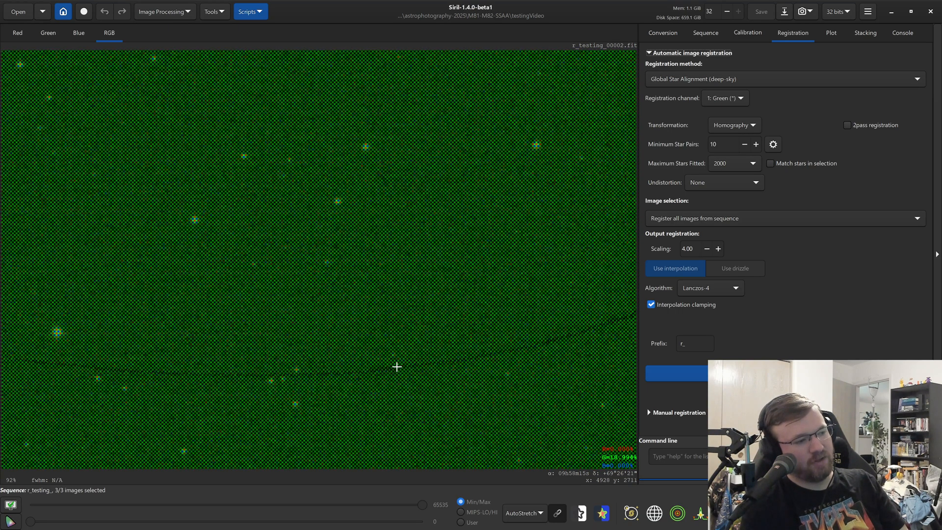
scroll(397, 367, up, 2)
scroll(396, 358, up, 1)
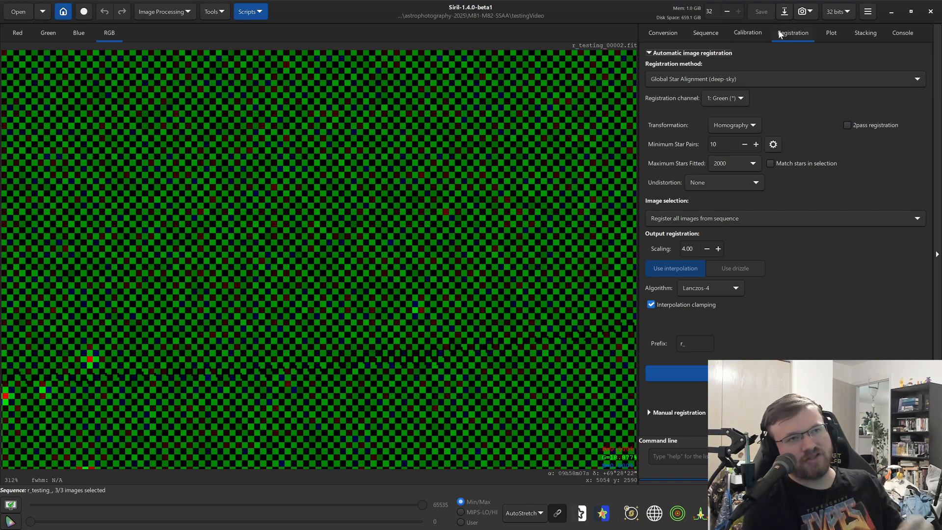
Reload the testing_.seq sequence and register it with drizzle at scaling 1.00 and pixel fraction 1.
click(706, 33)
click(688, 67)
click(682, 94)
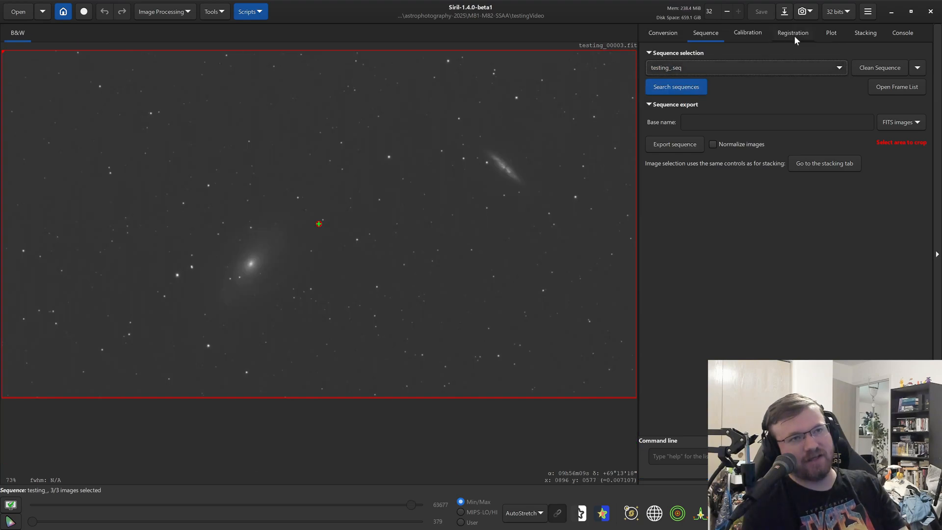
click(795, 34)
click(706, 249)
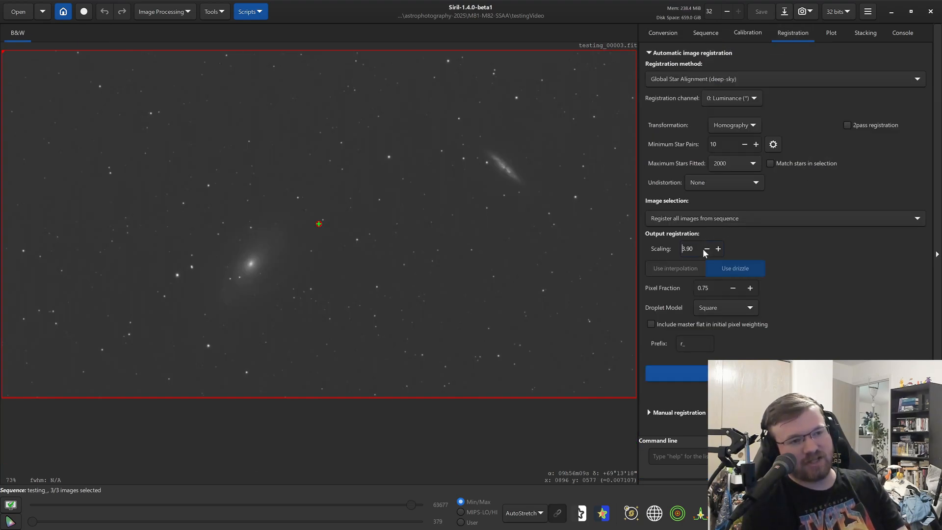
text(1)
drag(697, 249, 666, 306)
text(1)
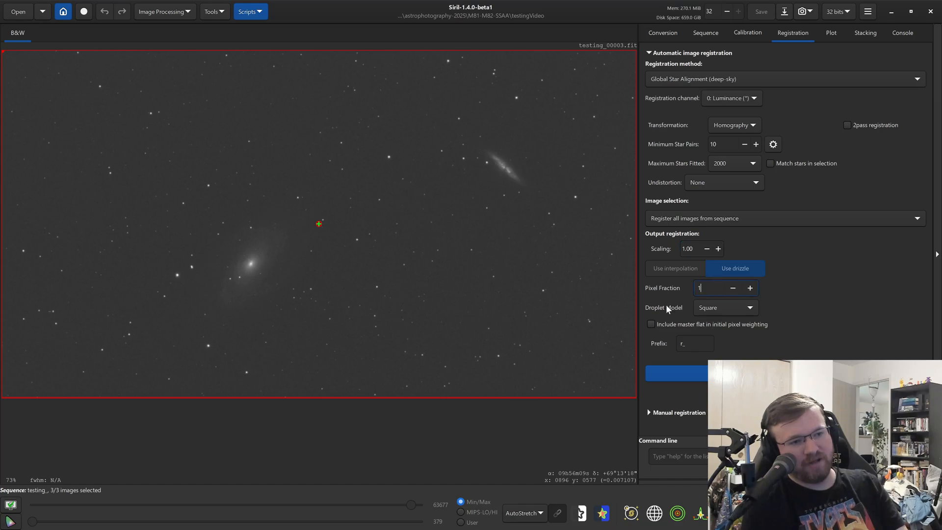
click(702, 371)
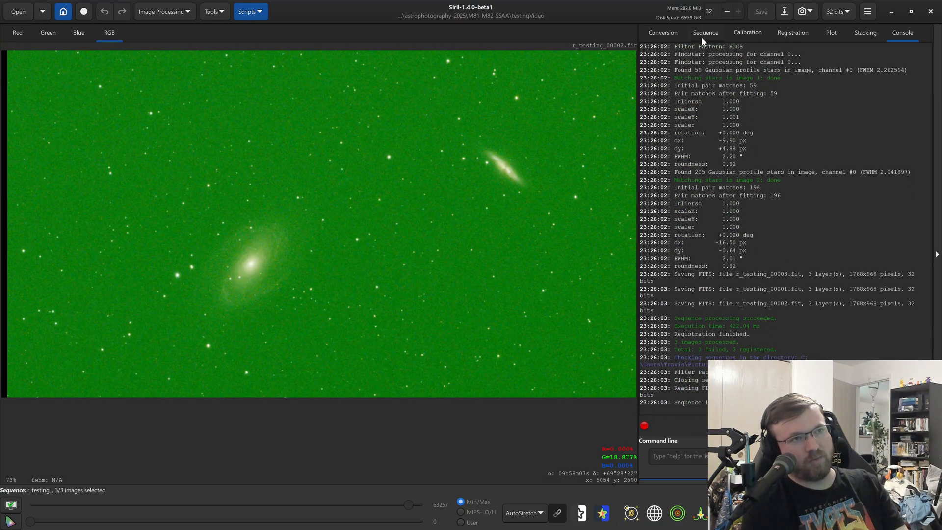
Display r_testing_00003.fit from the registered sequence's frame list and examine its background at pixel level.
click(702, 36)
click(892, 92)
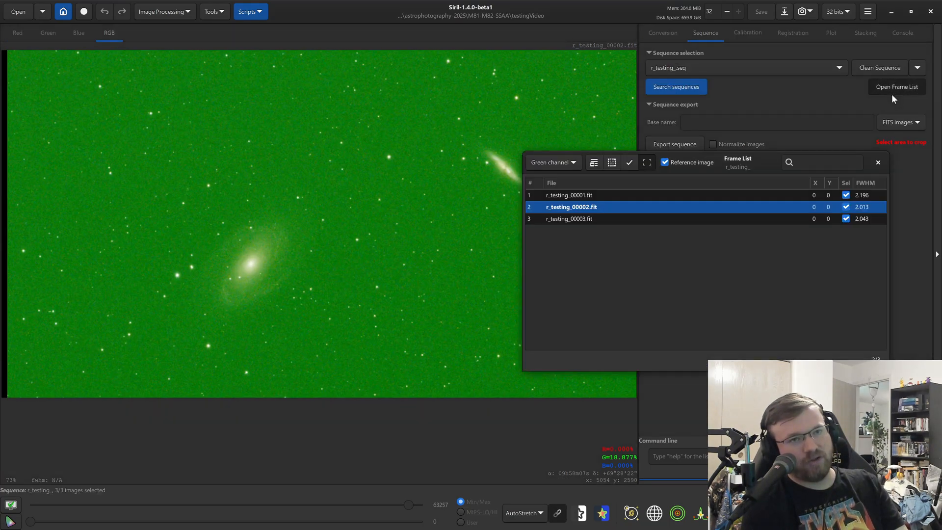
click(611, 195)
click(593, 218)
scroll(361, 257, up, 7)
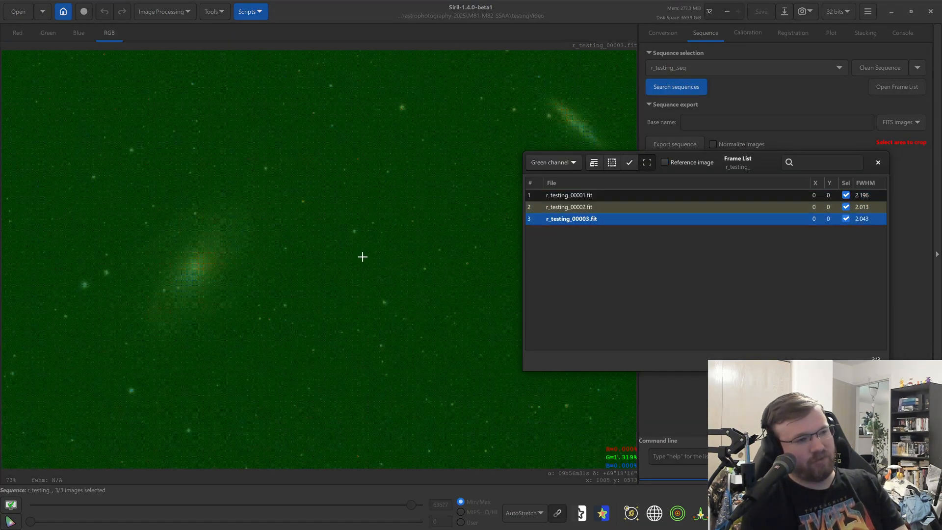
scroll(342, 254, up, 3)
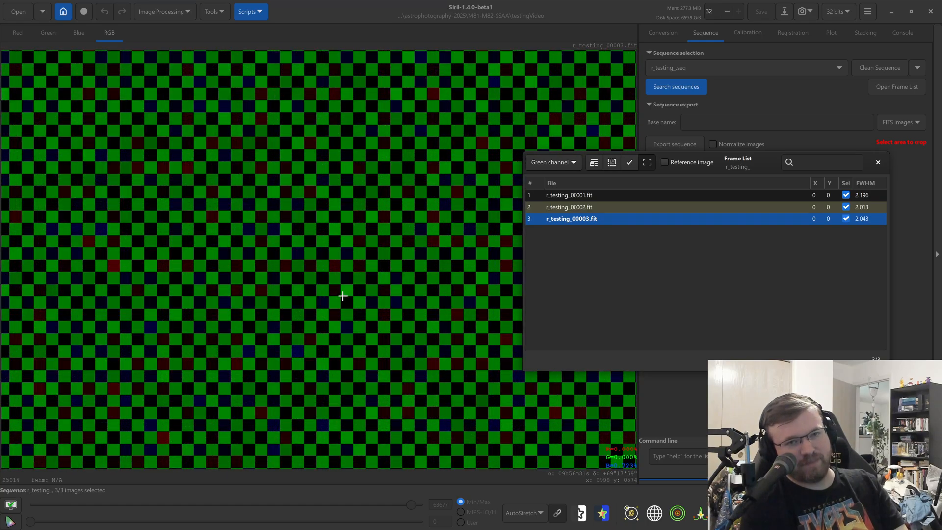
scroll(370, 241, up, 3)
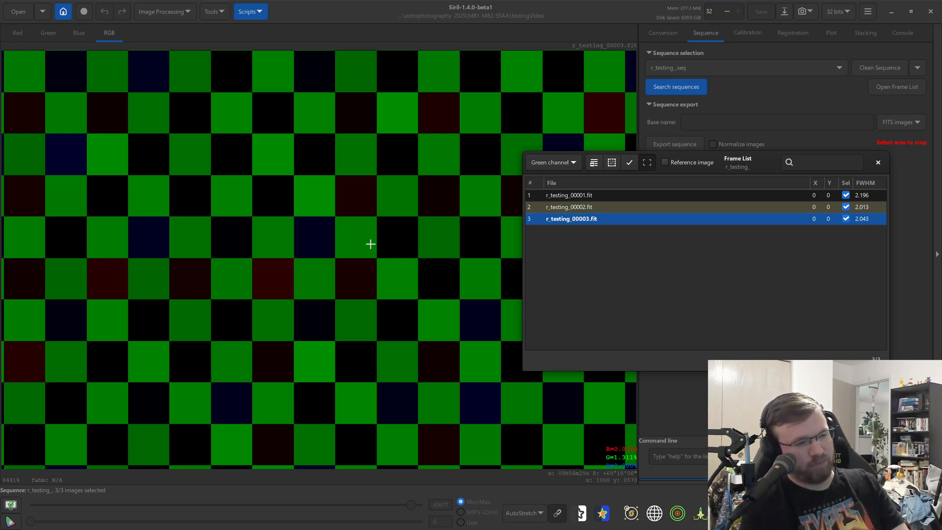
Compare the background pixels of r_testing_00002.fit and r_testing_00001.fit, and close the frame list.
click(570, 208)
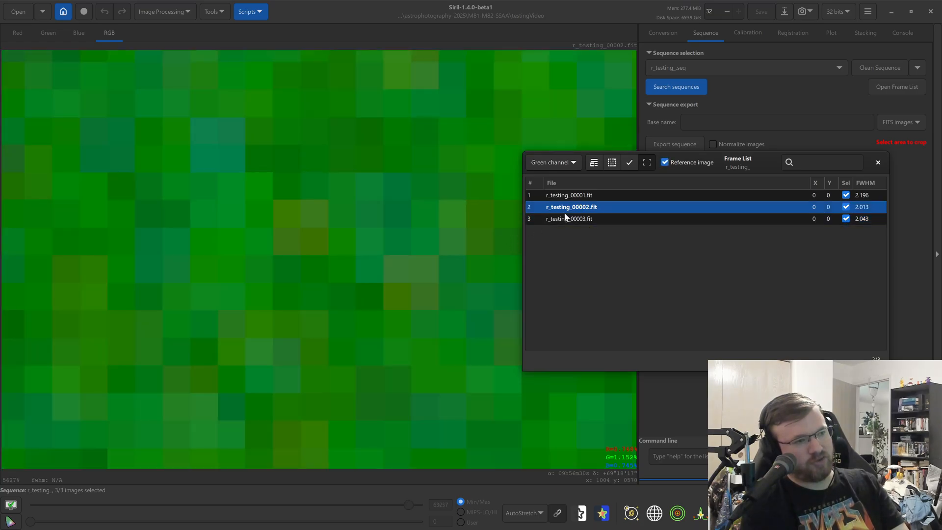
click(578, 195)
scroll(416, 227, down, 4)
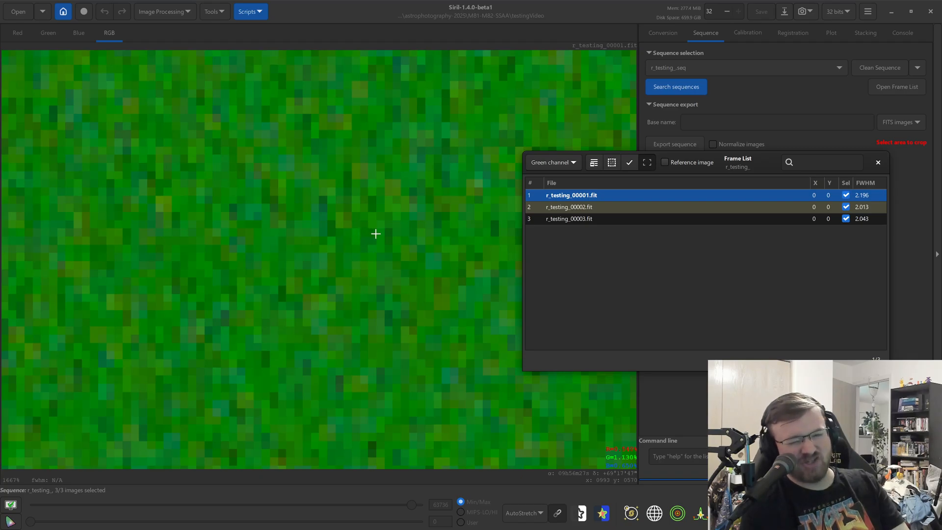
scroll(366, 231, down, 1)
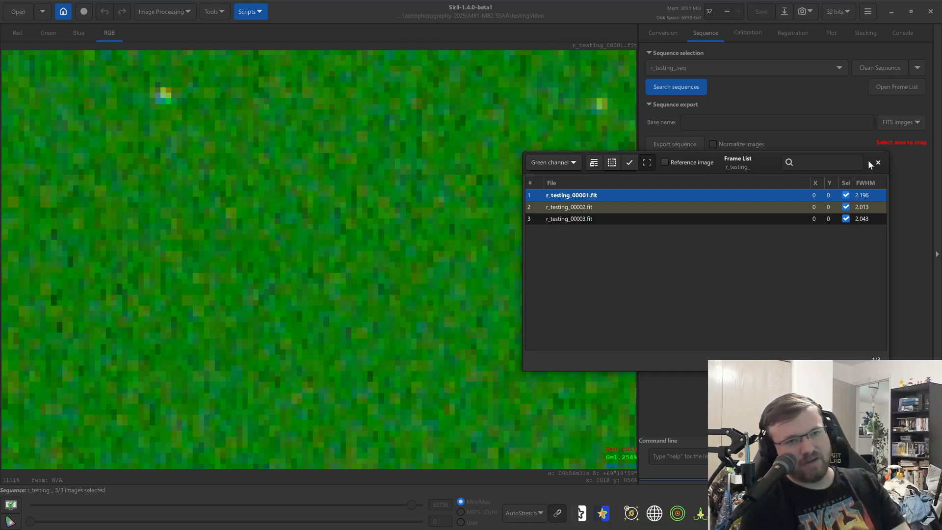
click(878, 162)
Reload the testing_.seq sequence and register it with drizzle at scaling 2.00 and pixel fraction 0.5.
click(782, 35)
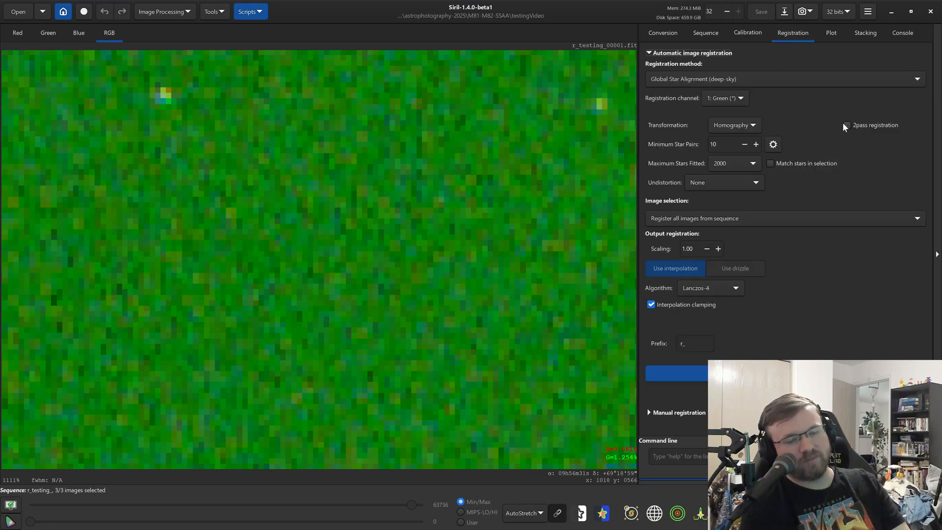
click(706, 32)
click(687, 66)
click(682, 91)
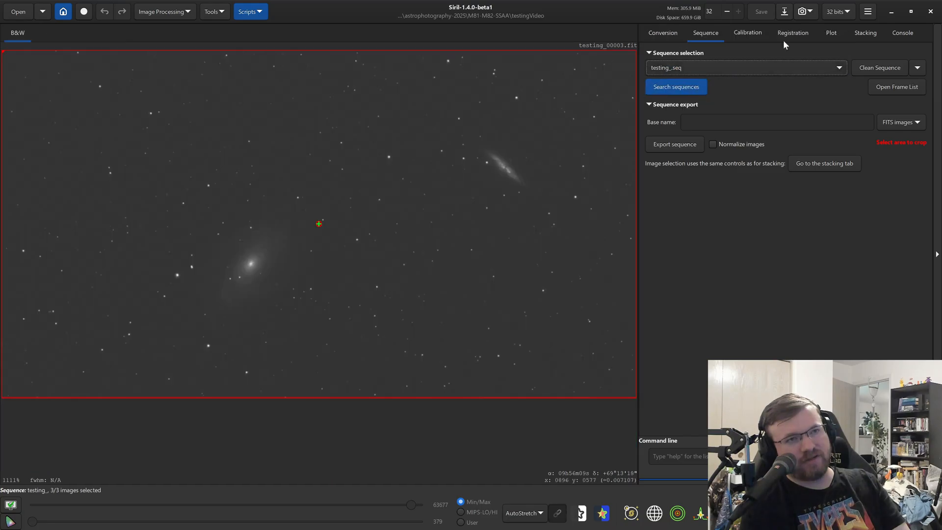
click(785, 34)
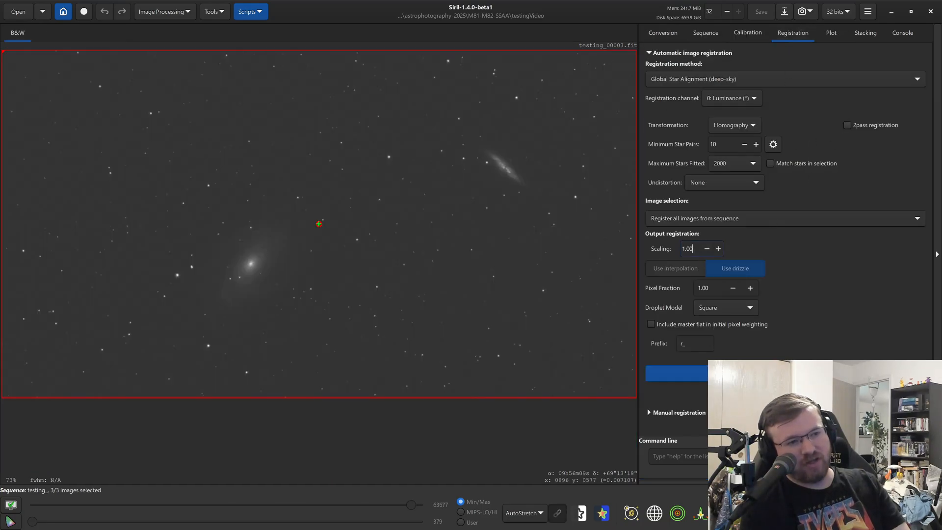
double_click(687, 249)
text(2)
key(Tab)
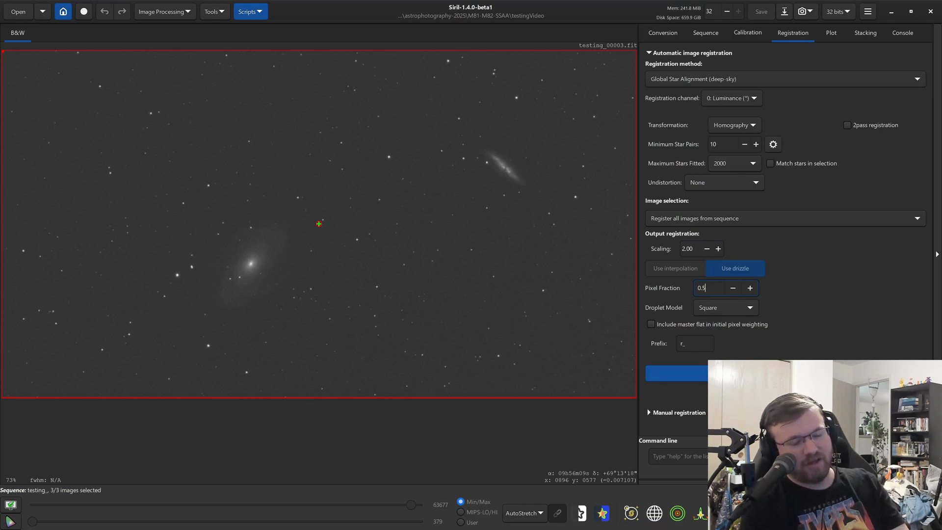
key(Return)
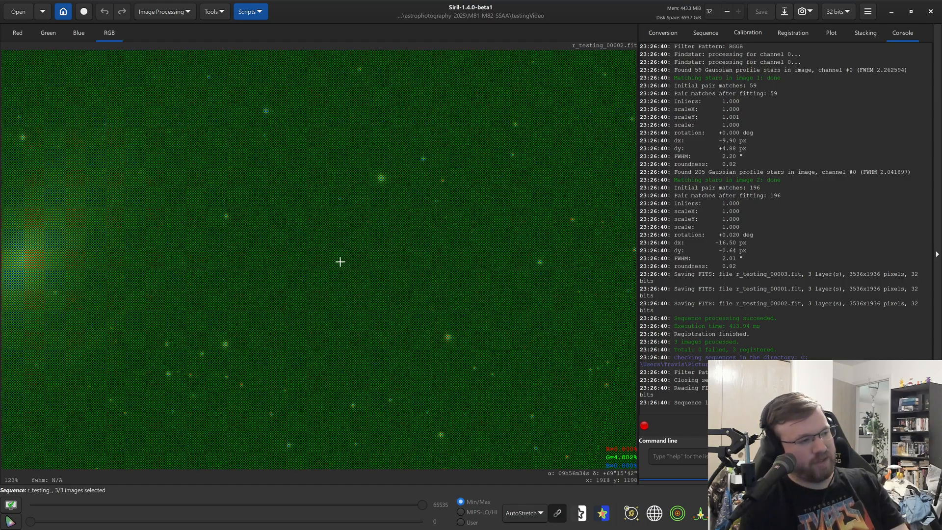
Examine individual background pixels of the re-registered r_testing_00002.fit at very high magnification.
scroll(340, 261, up, 10)
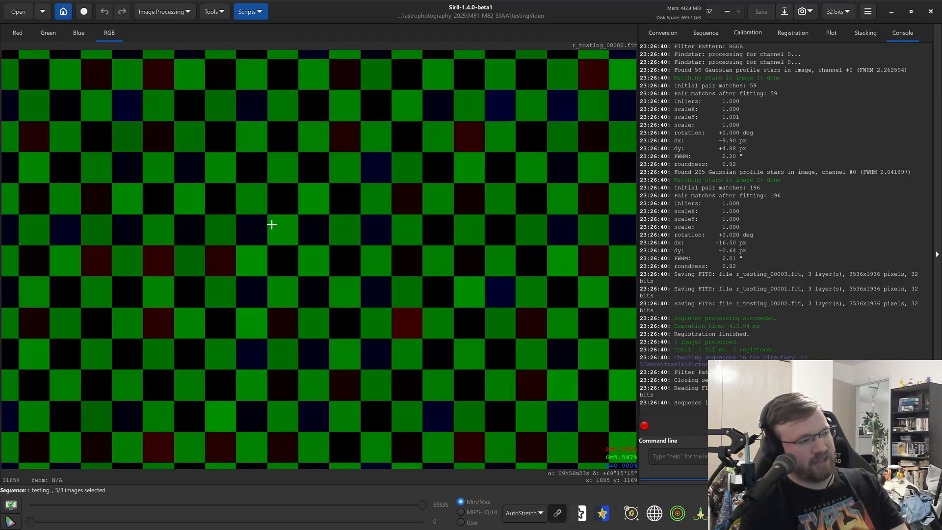
scroll(271, 224, up, 2)
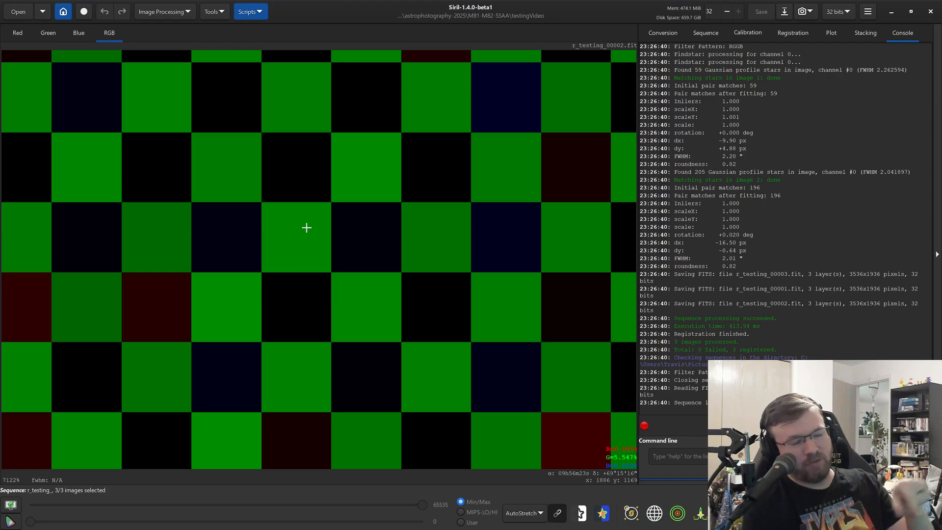
Load the original testing_.seq sequence again and bring up its drizzle registration settings.
click(781, 33)
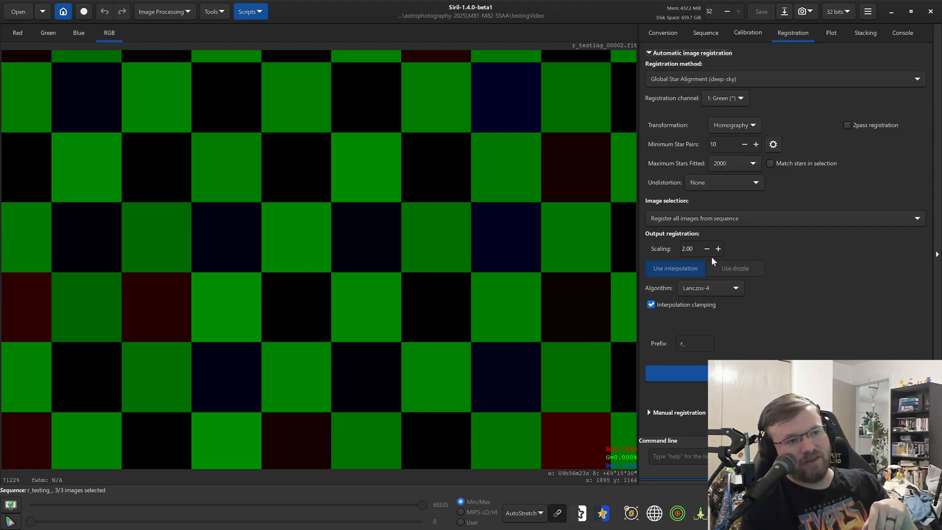
click(720, 32)
click(699, 68)
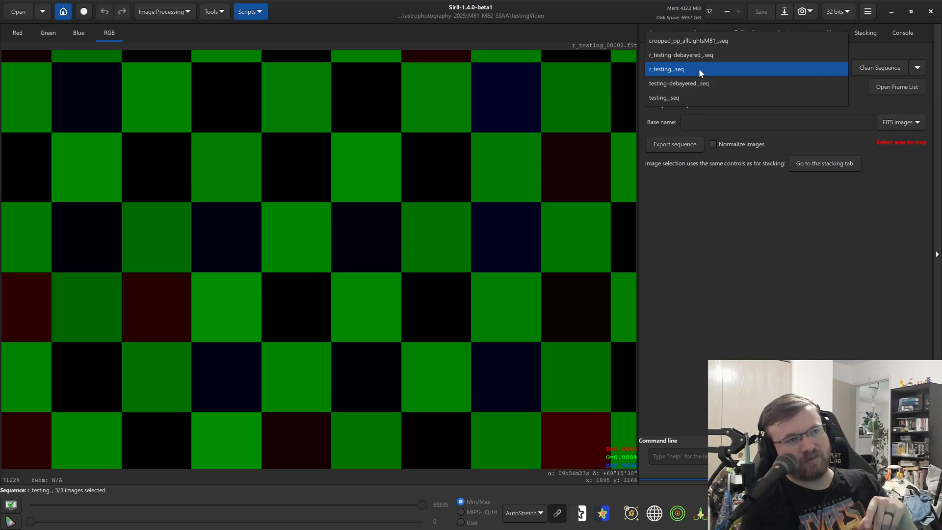
click(698, 69)
click(786, 35)
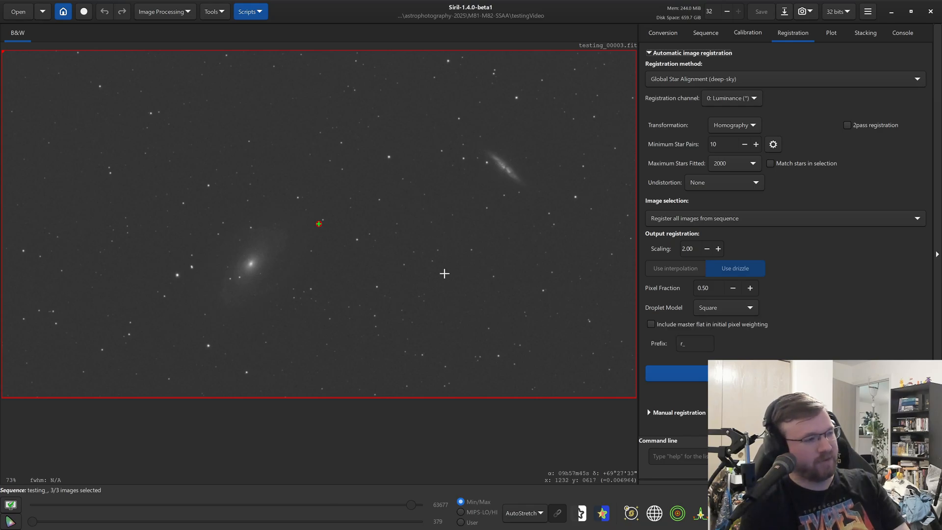
Register the testing_.seq sequence with drizzle at scaling 6.00 and pixel fraction 0.83.
scroll(452, 253, up, 2)
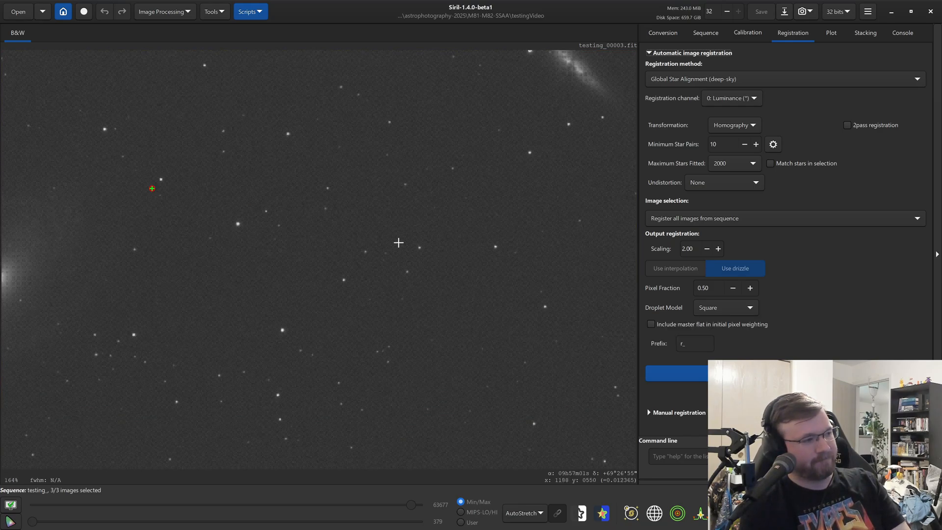
click(685, 249)
text(6)
key(Tab)
key(Tab)
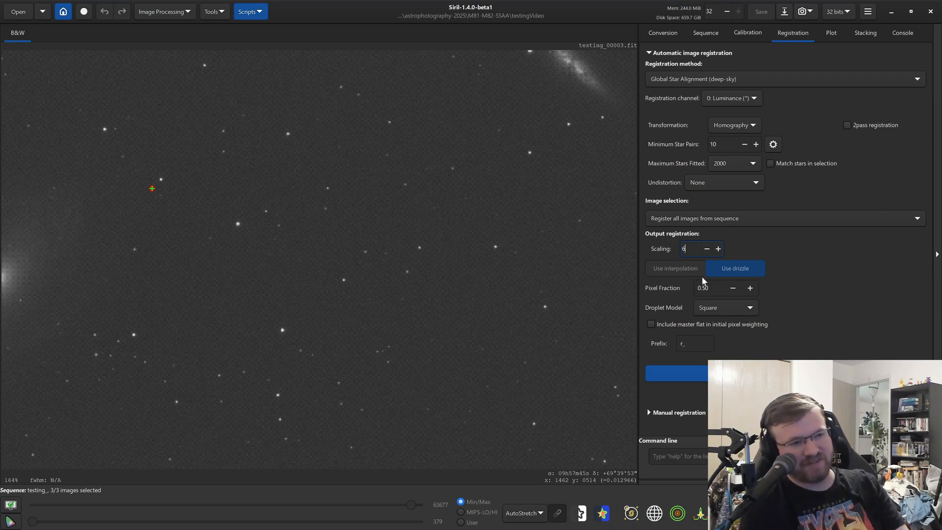
text(.)
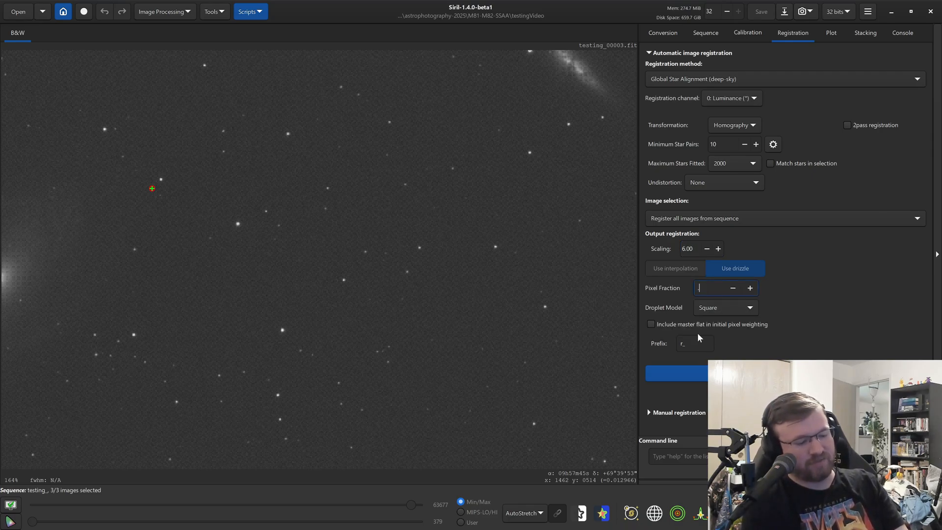
text(83)
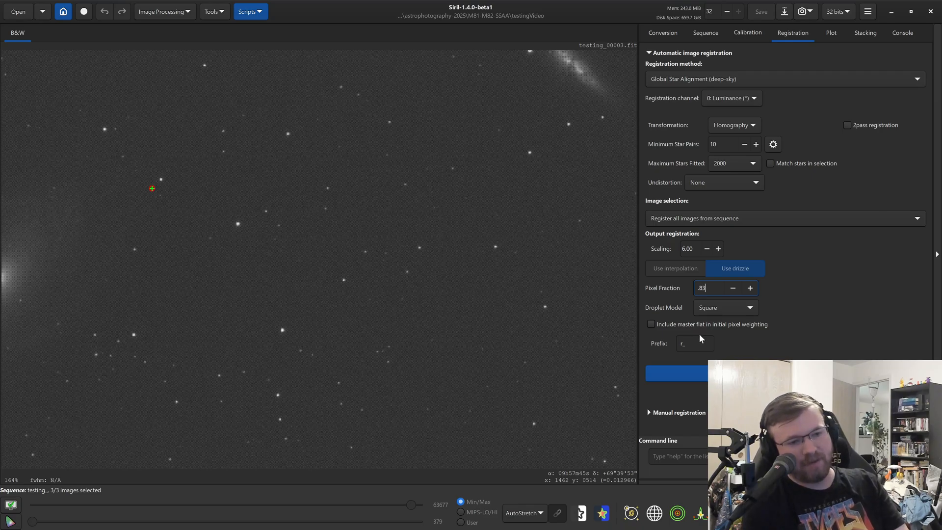
click(677, 374)
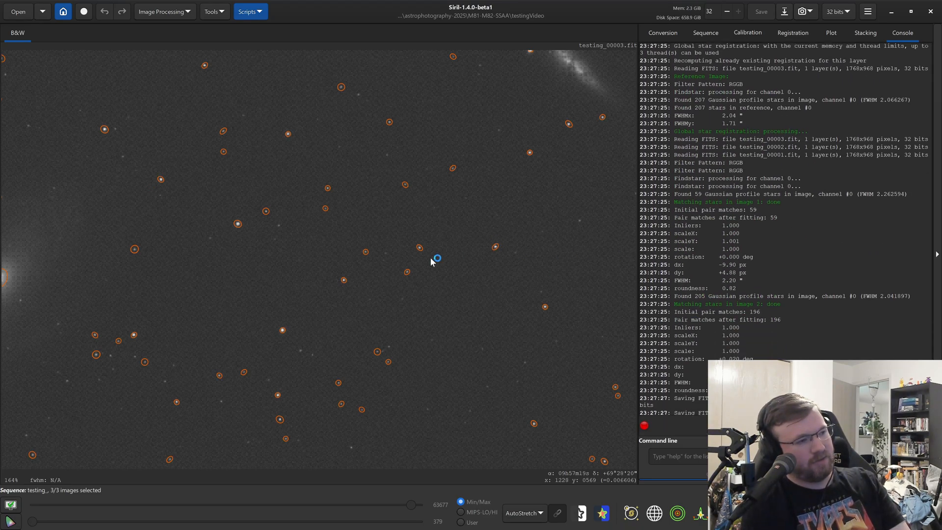
Examine the background pixels of the registered r_testing_00002.fit where the dark bands cross, at several magnifications.
scroll(427, 206, up, 7)
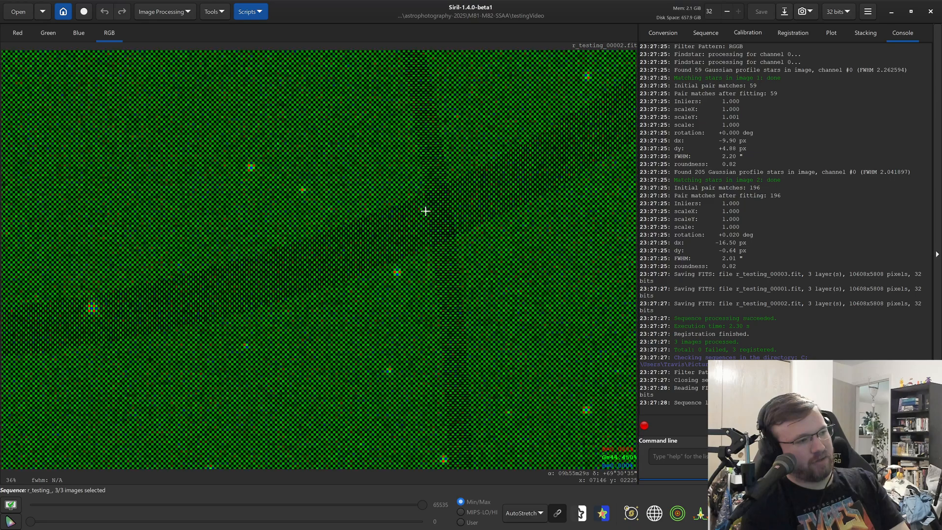
scroll(392, 260, up, 6)
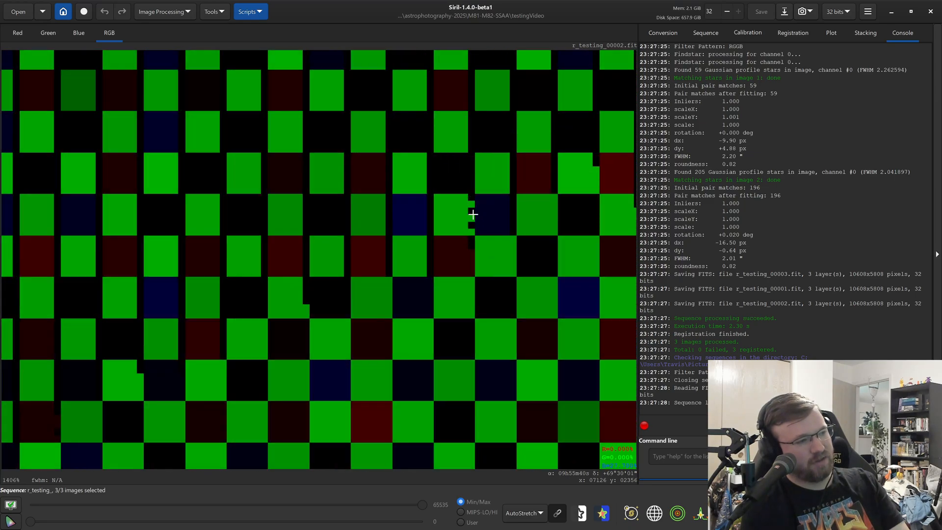
scroll(400, 255, down, 8)
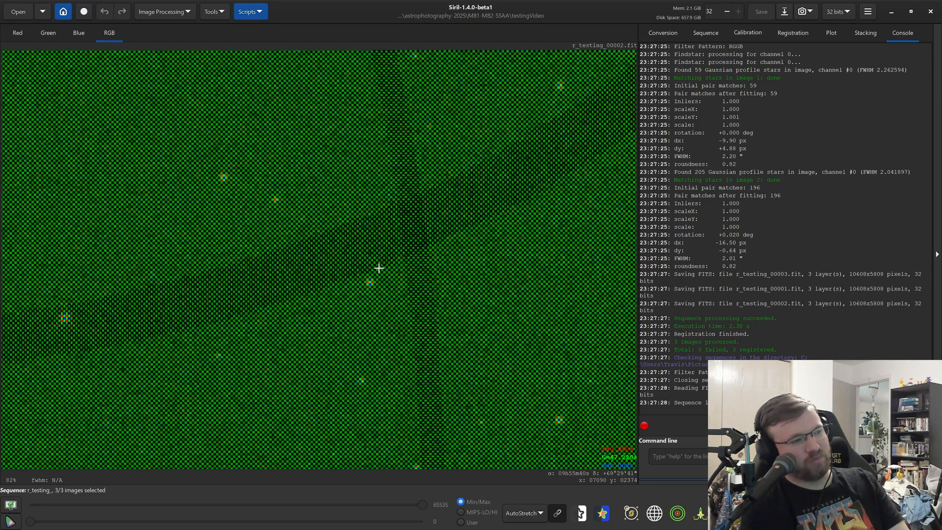
scroll(404, 256, up, 9)
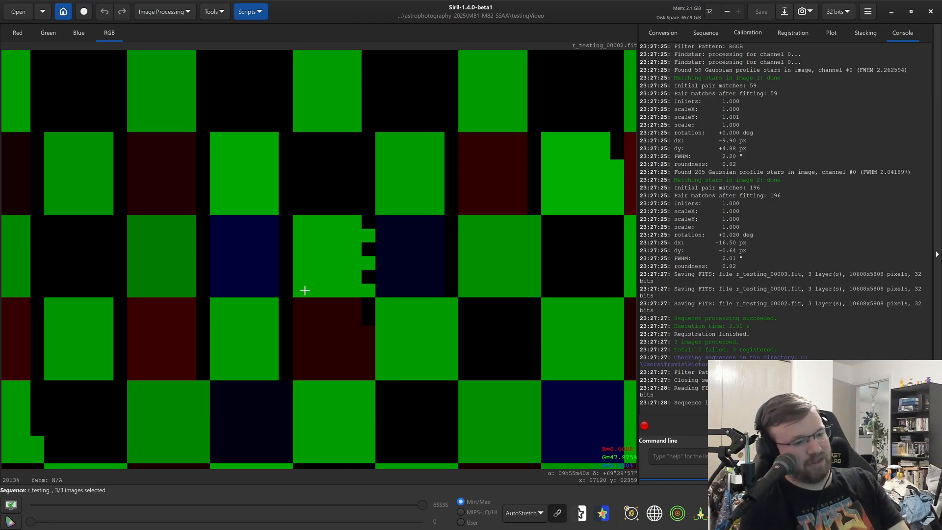
scroll(363, 289, down, 5)
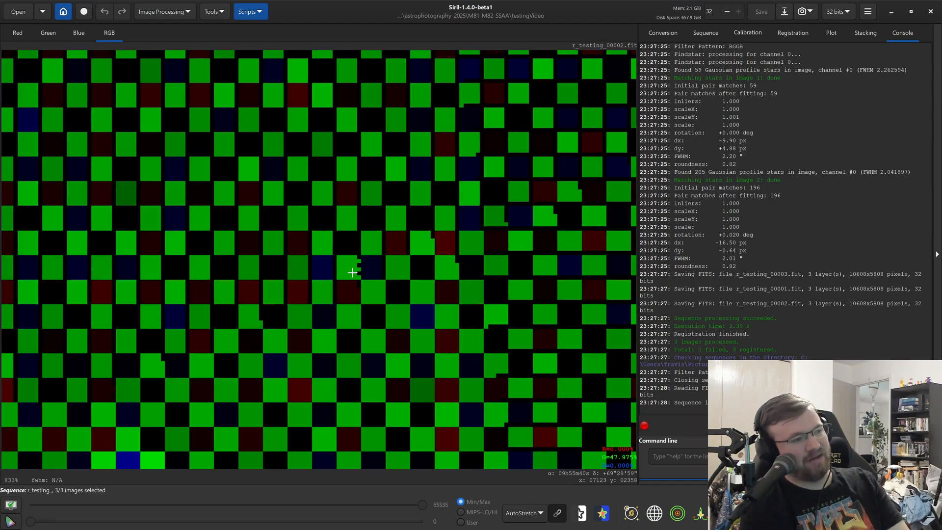
scroll(358, 262, down, 2)
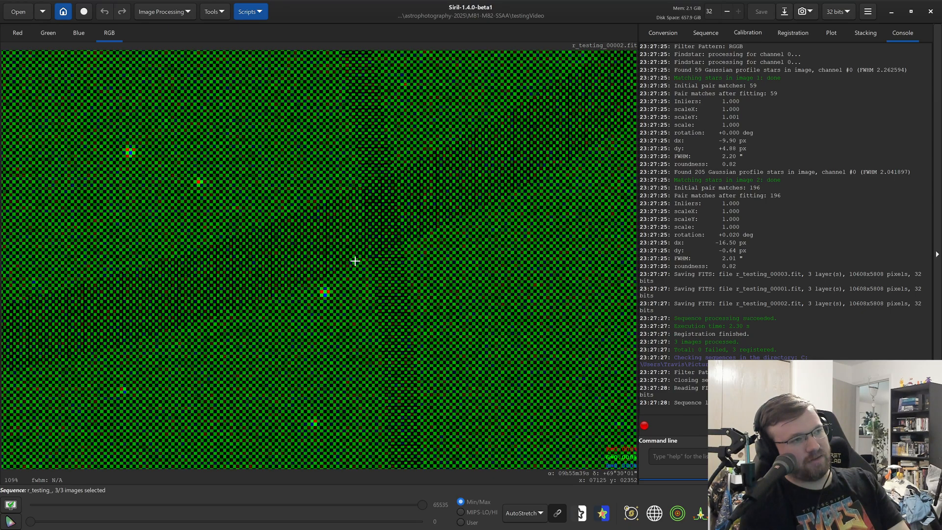
scroll(358, 261, up, 2)
scroll(353, 267, up, 1)
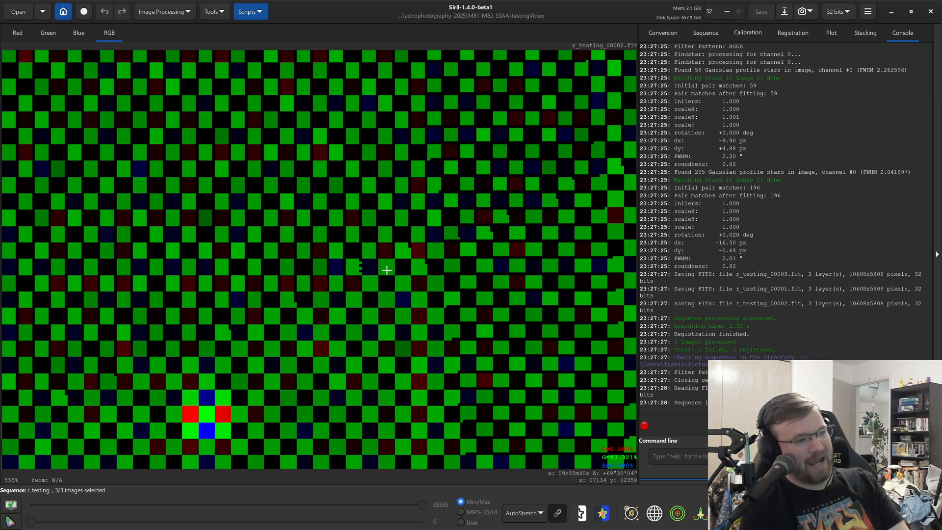
scroll(361, 267, down, 2)
scroll(366, 267, down, 1)
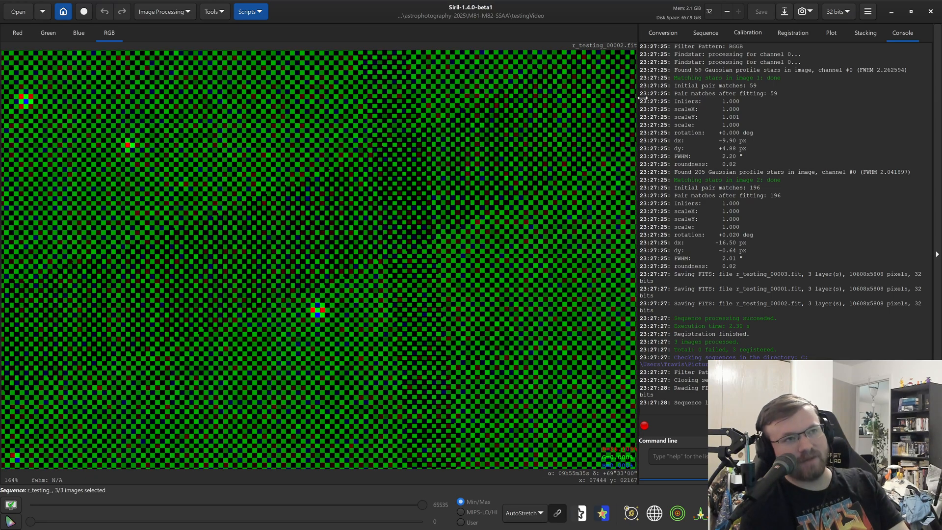
Bring up the registration settings and examine the curved band pattern across the whole r_testing_00002.fit frame.
click(791, 33)
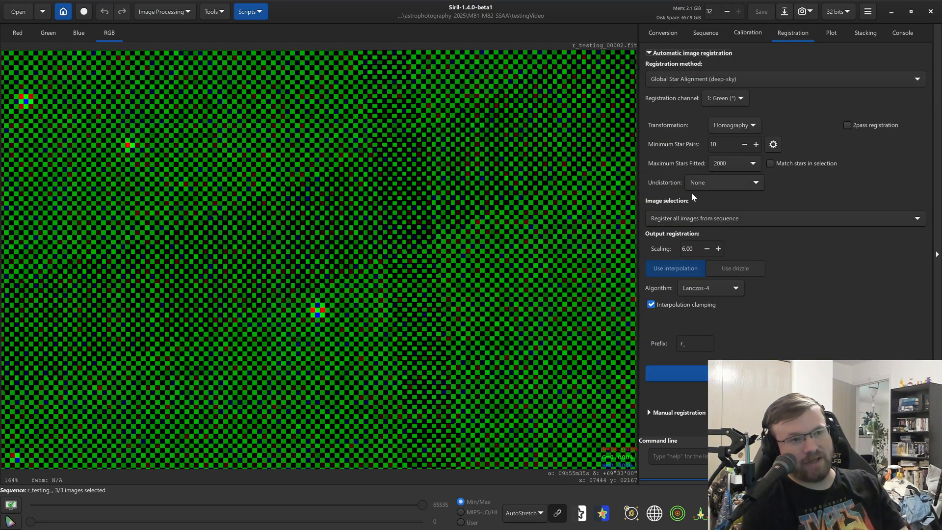
scroll(480, 280, down, 3)
scroll(430, 257, down, 5)
scroll(422, 263, up, 2)
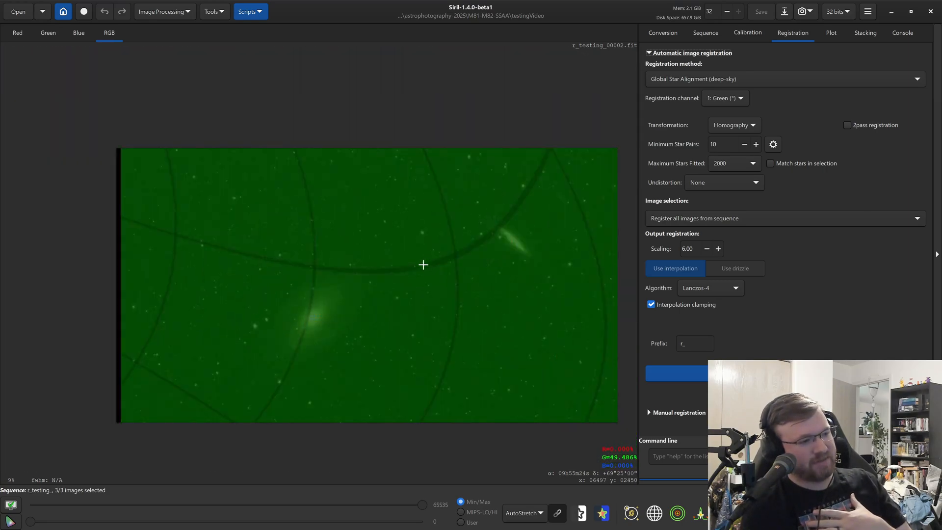
scroll(304, 314, down, 2)
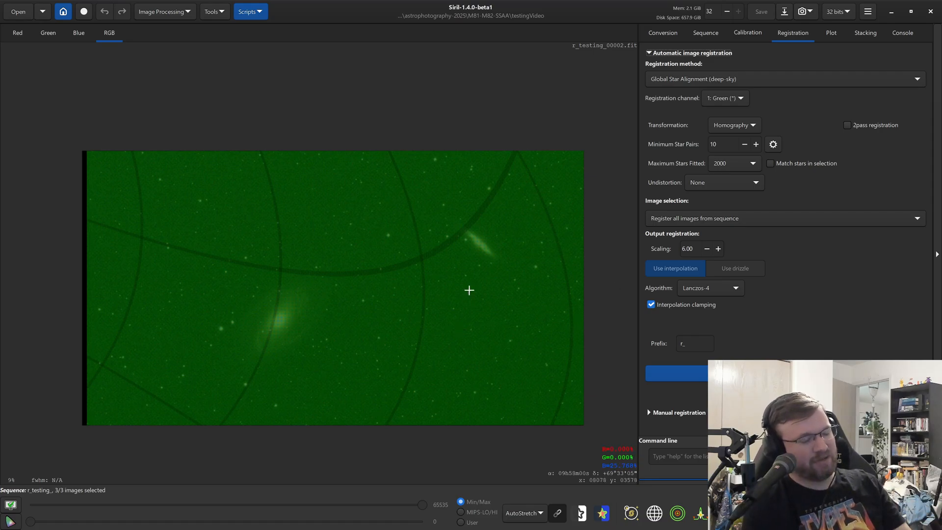
scroll(480, 245, down, 2)
scroll(412, 254, up, 1)
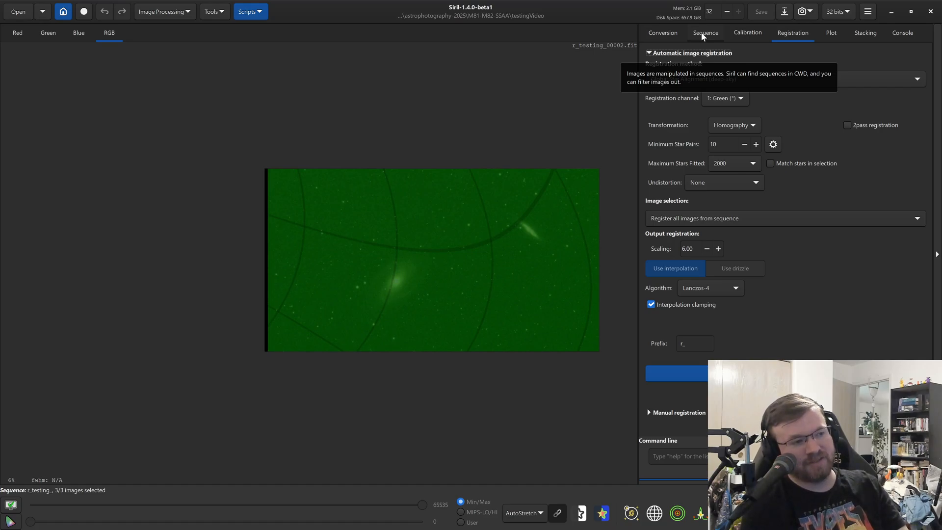
Switch back to the original testing_.seq sequence and show the full testing_00003.fit frame.
click(703, 36)
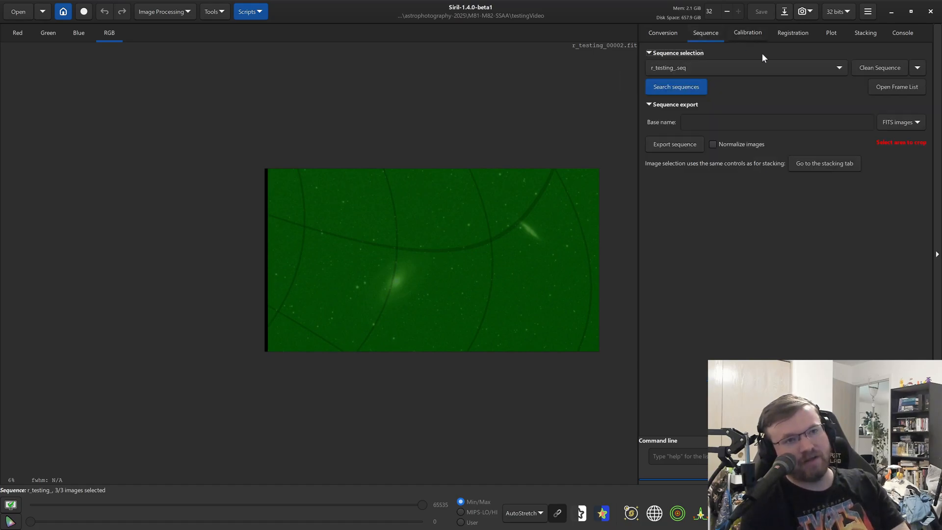
click(832, 69)
click(791, 96)
scroll(403, 286, down, 2)
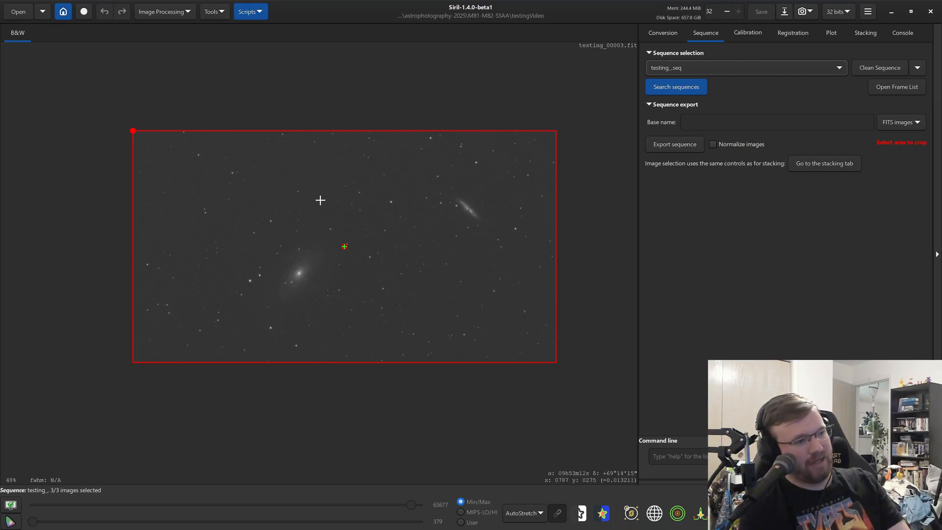
Draw a selection of about 1234 × 765 px around both galaxies in testing_00003.fit.
drag(229, 154, 525, 338)
right_click(425, 260)
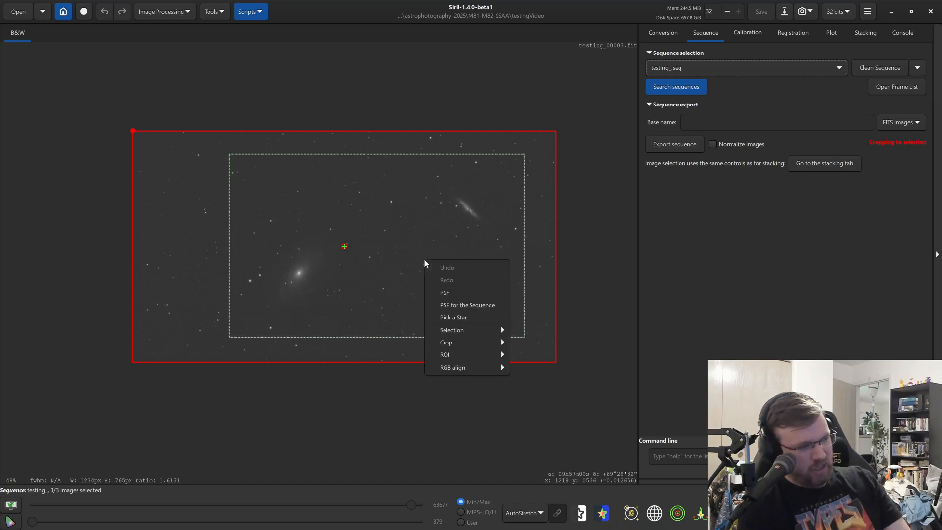
mouse_move(497, 342)
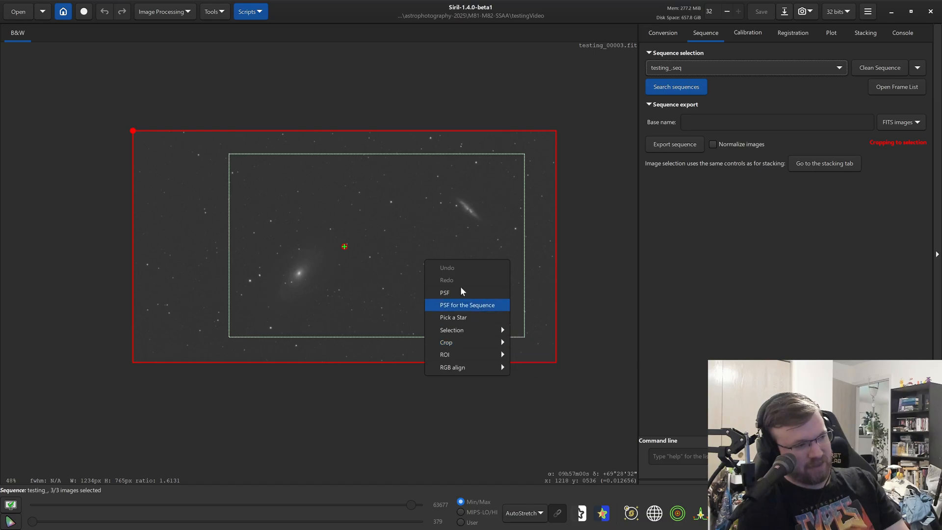
click(336, 350)
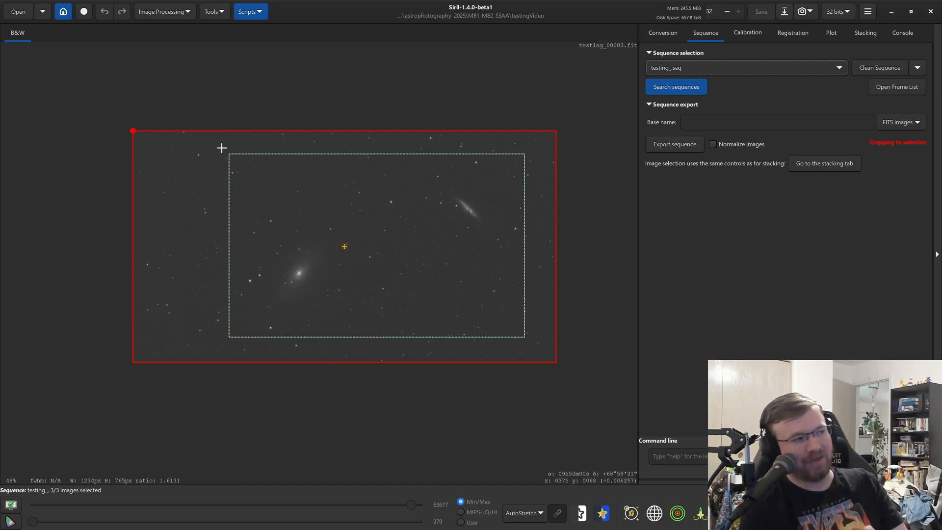
Move the selection's upper edge inward by one pixel row, making it 764 px high.
scroll(220, 147, up, 8)
scroll(361, 265, up, 3)
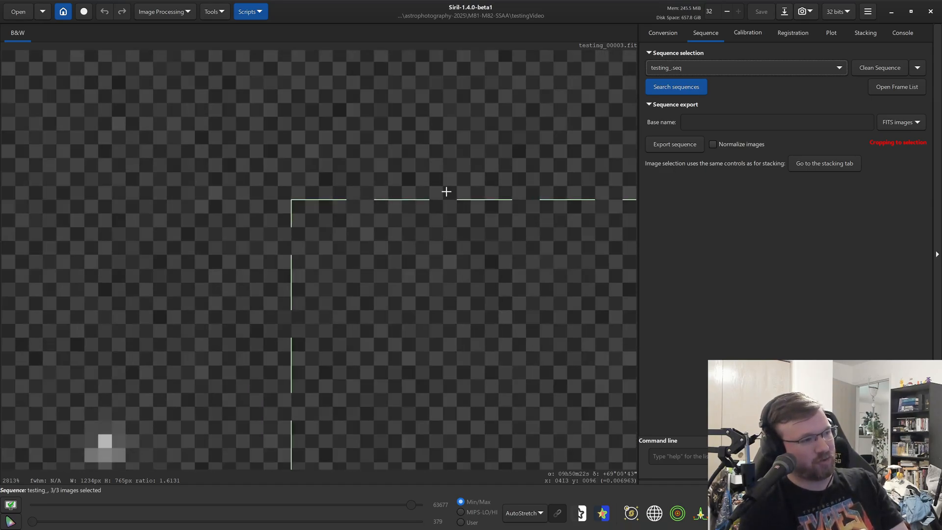
scroll(446, 192, down, 1)
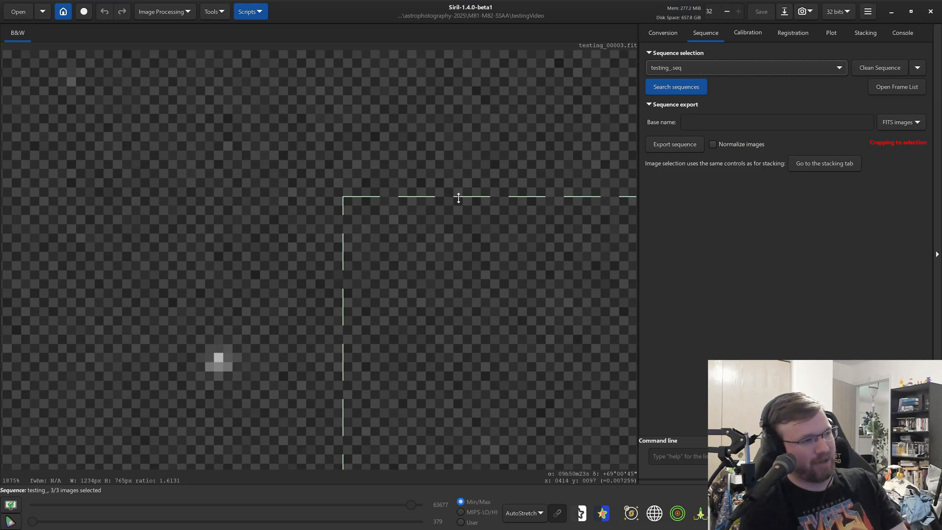
drag(458, 198, 452, 209)
scroll(353, 210, up, 4)
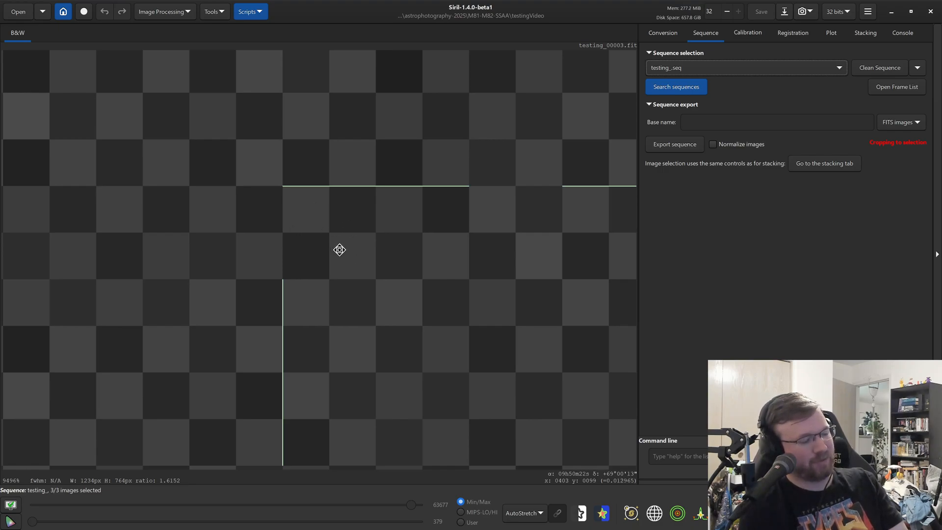
Examine the selection's edges and corners against the pixel grid and its extent around both galaxies.
scroll(339, 249, down, 8)
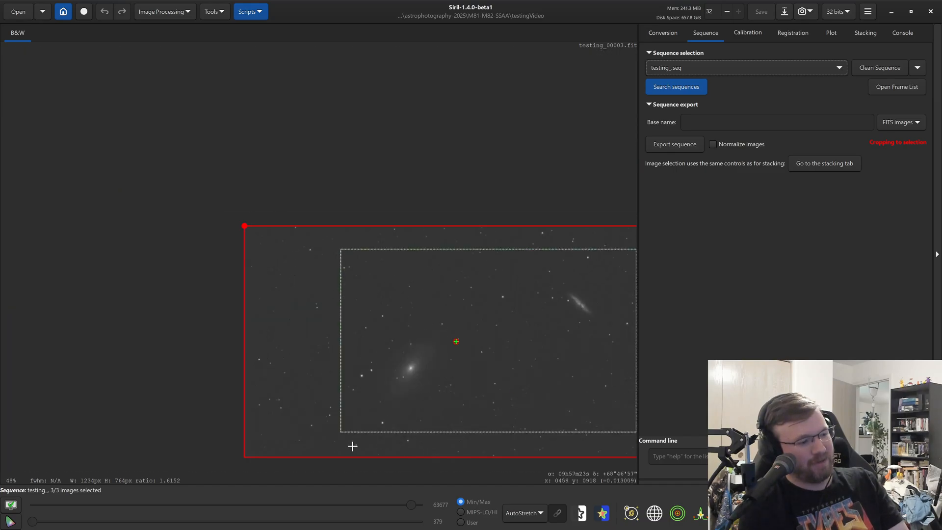
scroll(293, 368, up, 3)
scroll(328, 321, down, 3)
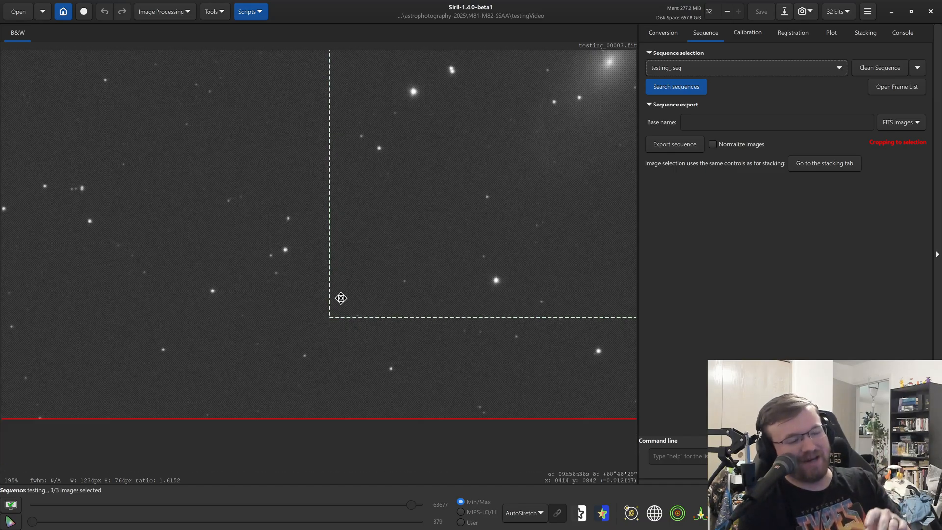
scroll(347, 291, down, 3)
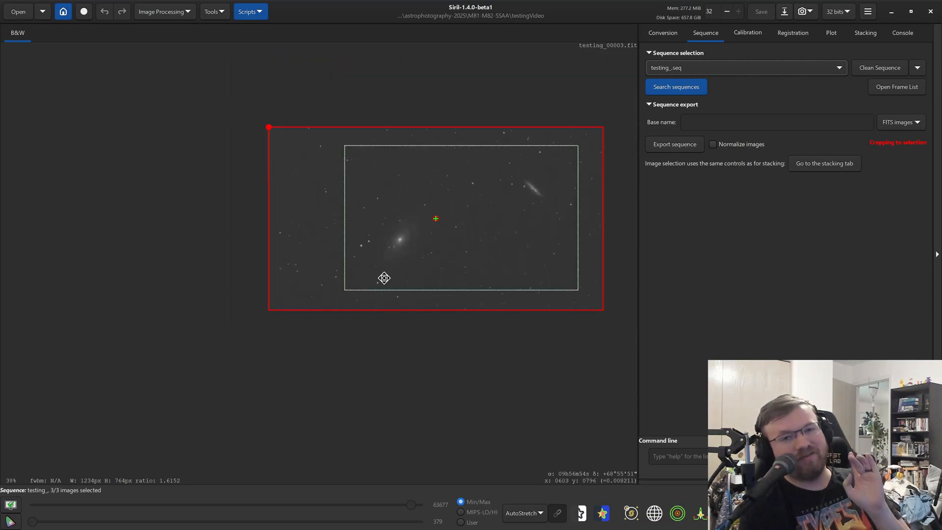
scroll(508, 203, up, 2)
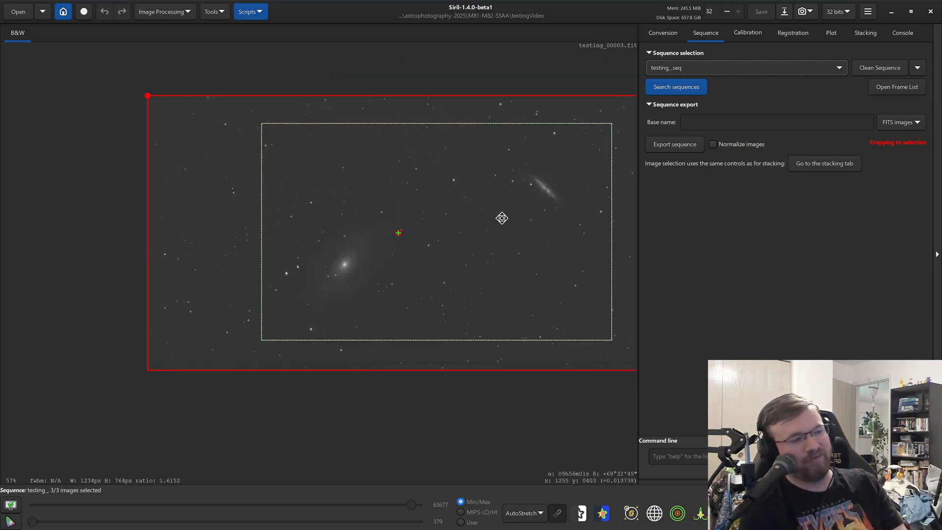
scroll(488, 219, down, 1)
scroll(463, 213, up, 2)
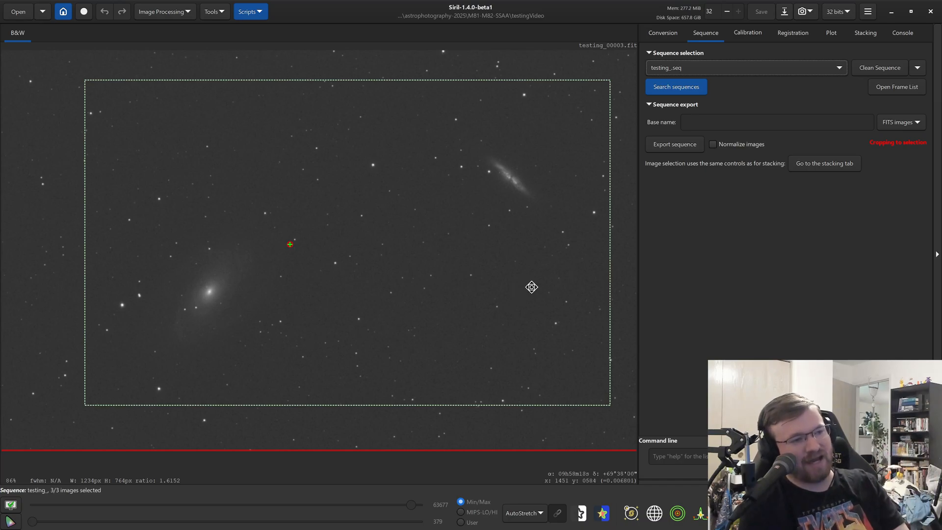
scroll(544, 269, down, 1)
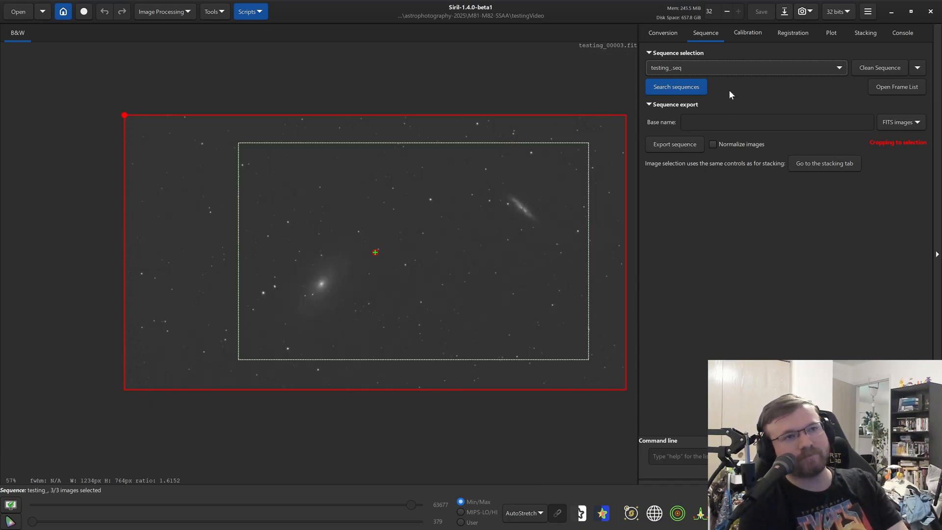
Register the testing_.seq sequence with drizzle at scaling 12.00 and pixel fraction 0.91.
click(790, 34)
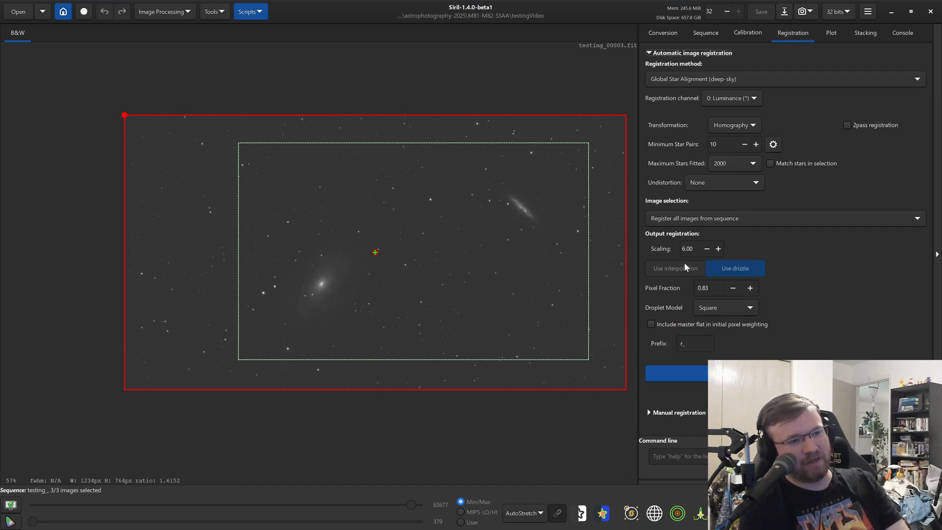
click(685, 249)
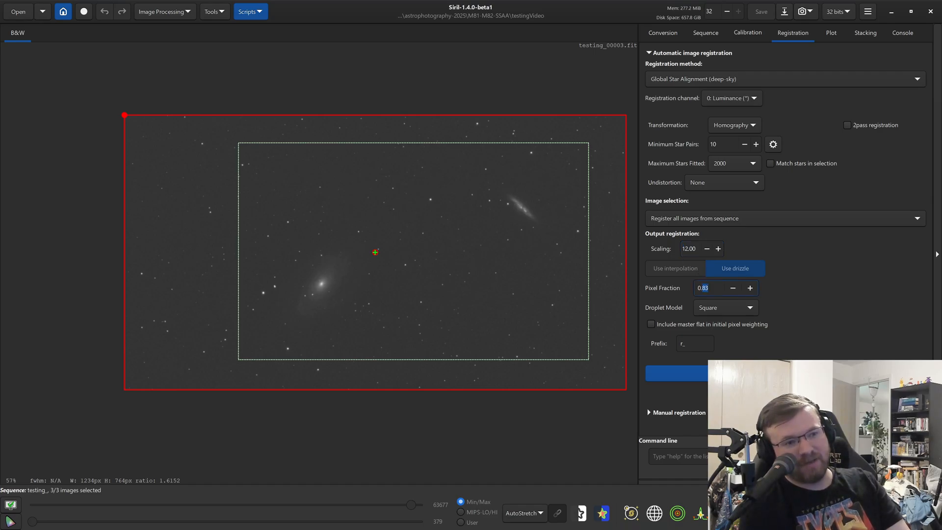
text(8)
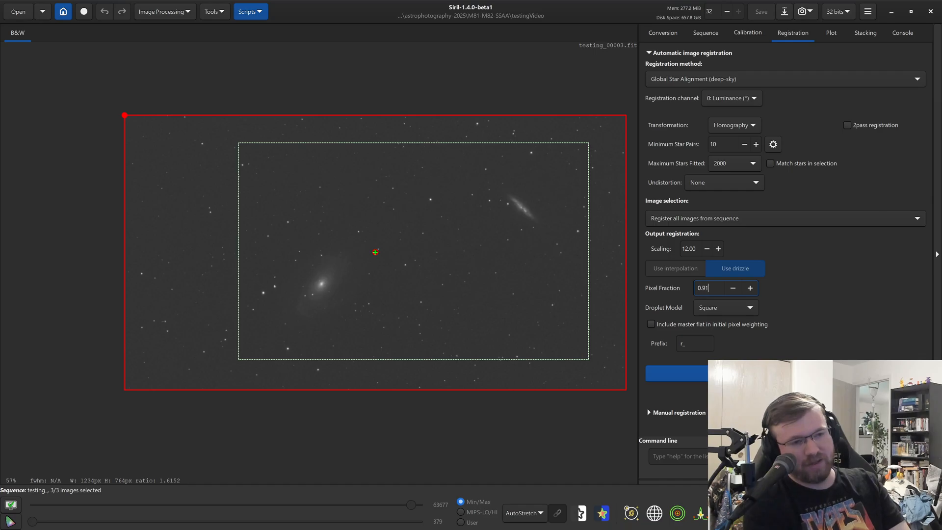
click(765, 374)
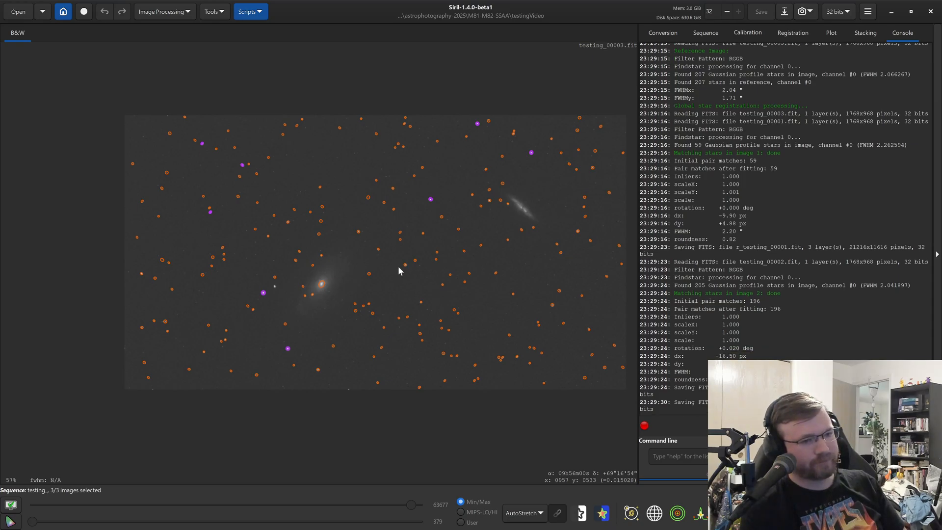
Examine the individual drizzled pixels, the gaps between them and the stepped band edge in r_testing_00002.fit.
scroll(392, 312, up, 10)
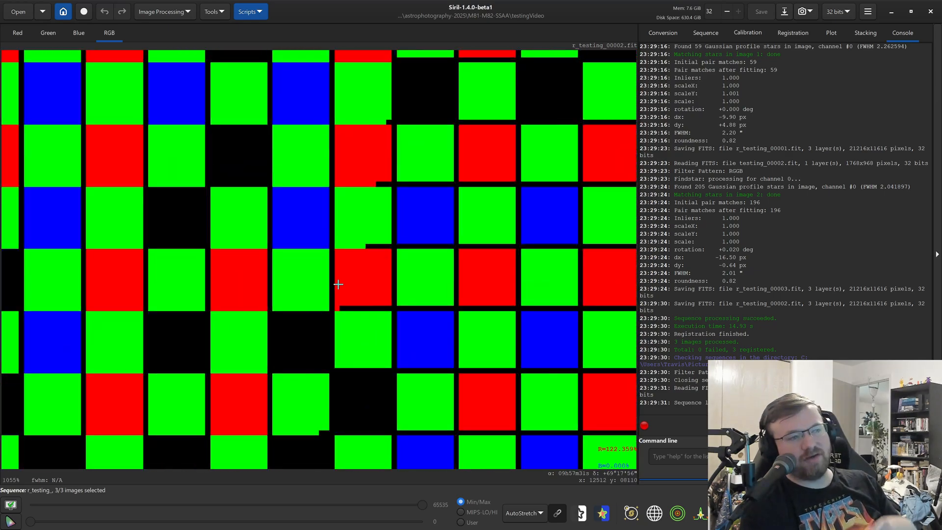
scroll(362, 272, down, 1)
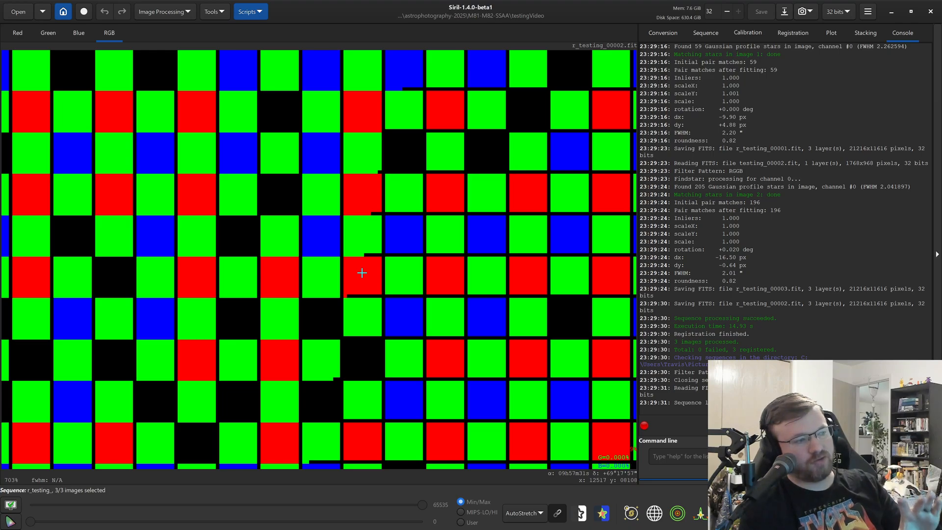
scroll(362, 272, up, 3)
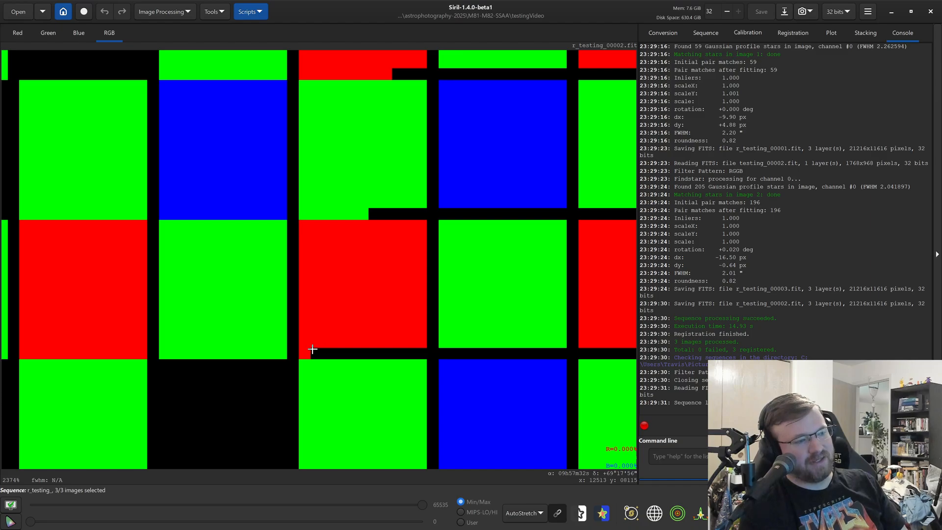
scroll(312, 345, down, 2)
scroll(348, 322, down, 1)
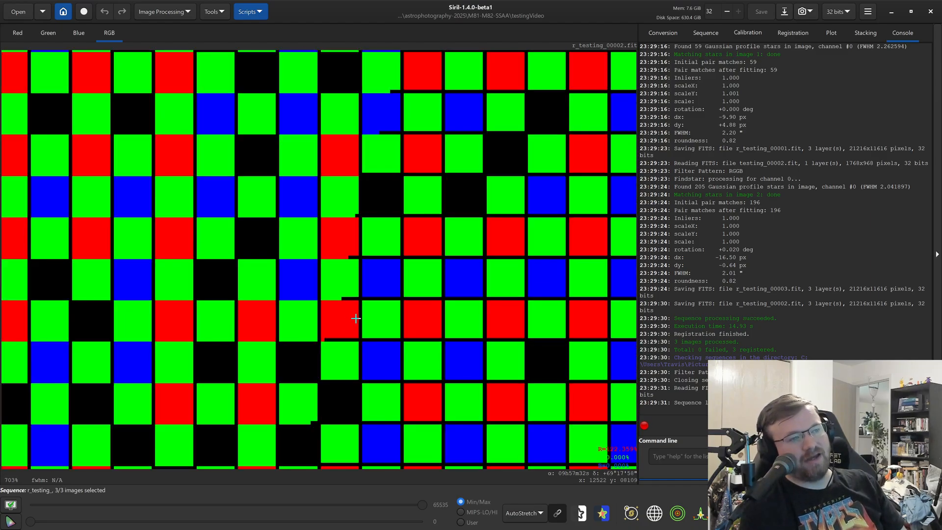
scroll(432, 257, up, 4)
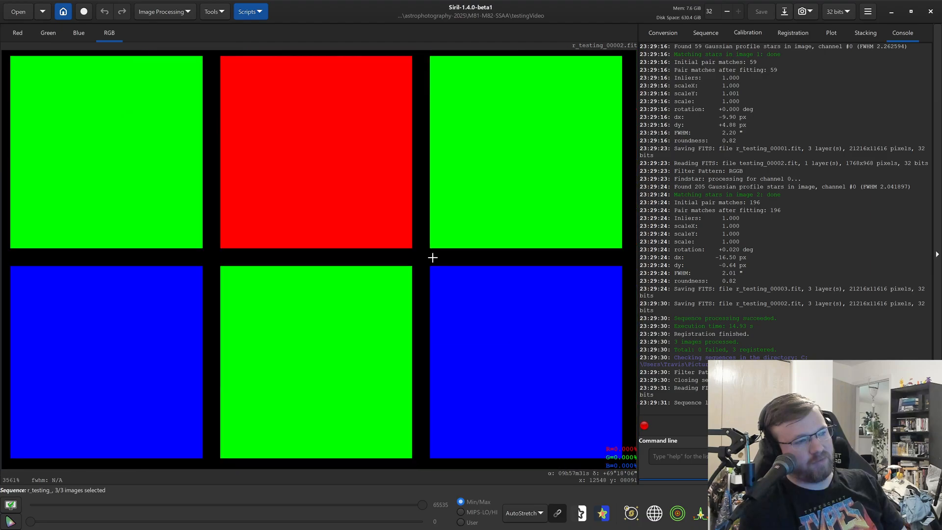
scroll(418, 258, down, 2)
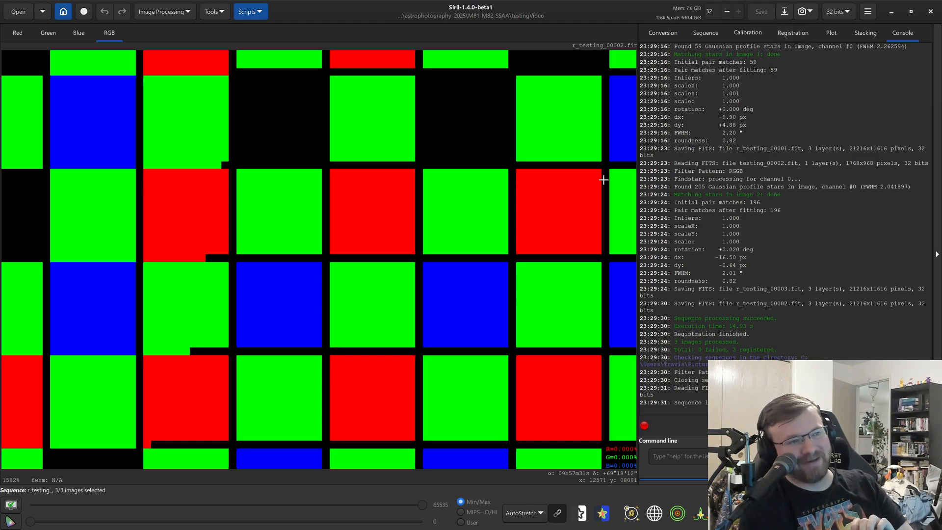
scroll(605, 174, down, 2)
Load the original testing_.seq sequence and bring up its registration settings.
click(780, 35)
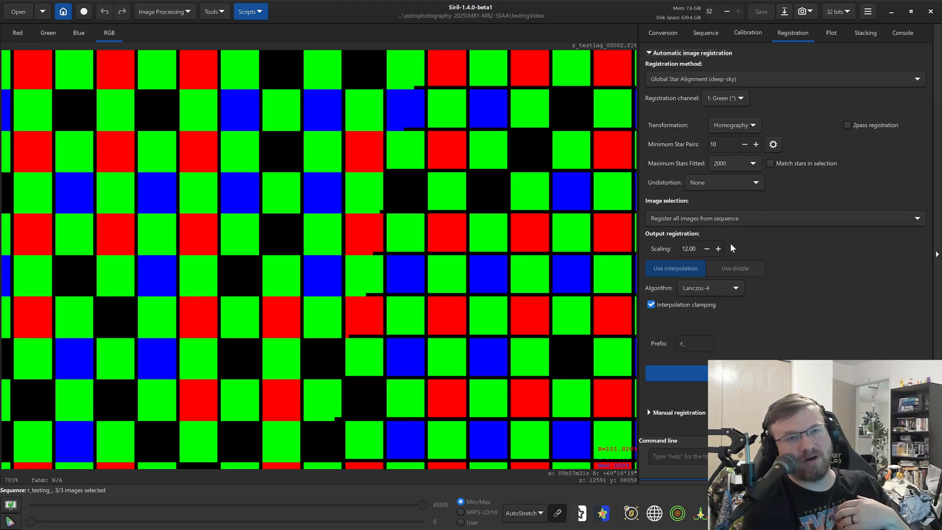
click(706, 33)
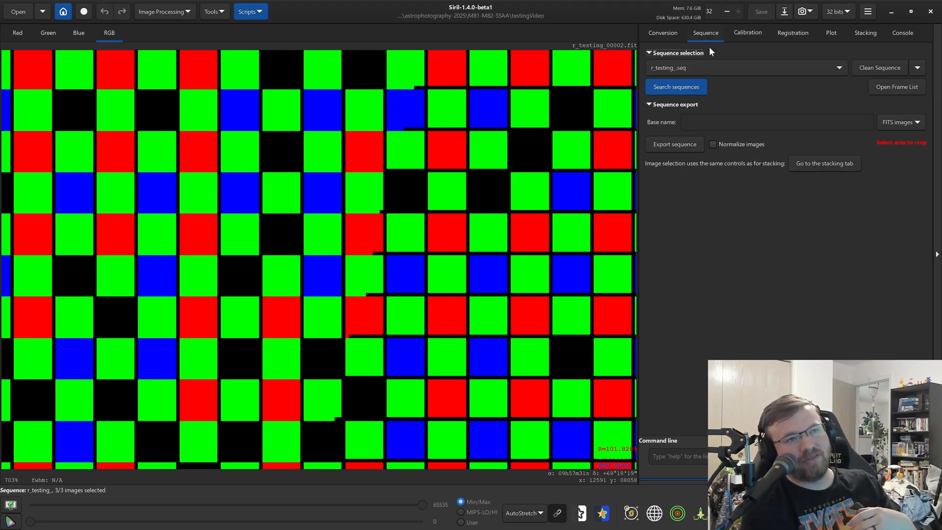
click(728, 71)
click(709, 93)
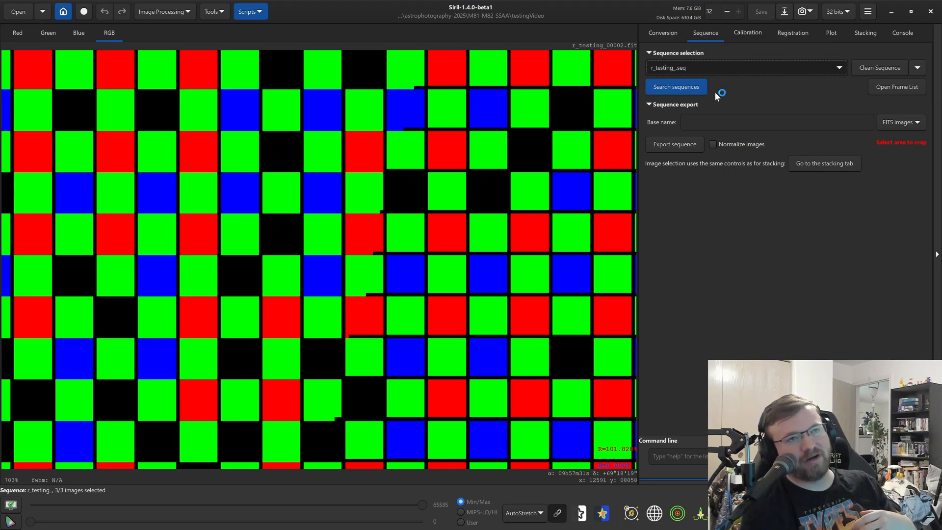
click(797, 34)
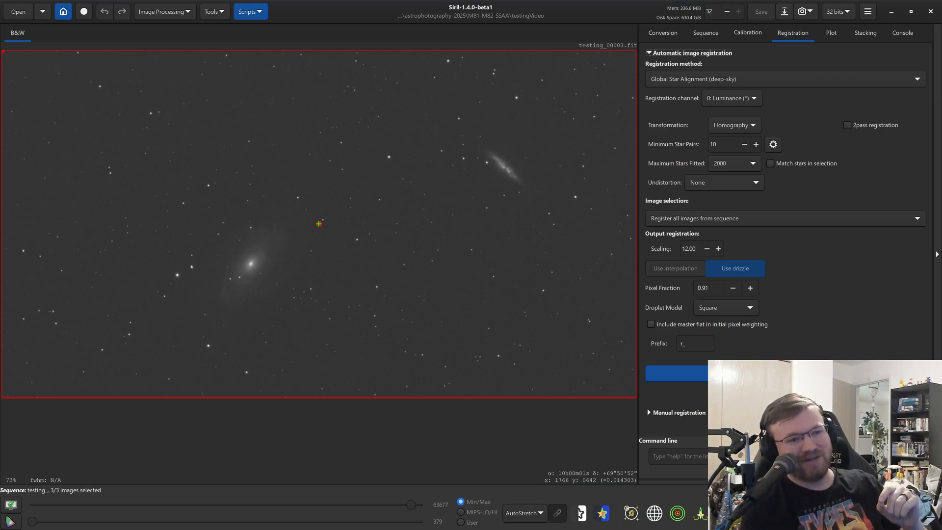
Register testing_.seq with drizzle at scaling 2.00 and pixel fraction 0.5, and stack the registered r_testing_ frames.
click(711, 288)
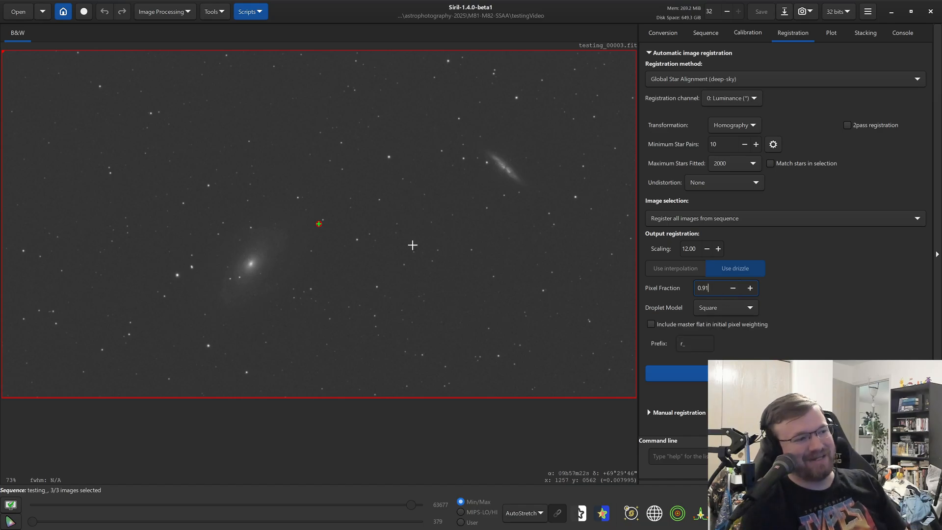
scroll(362, 250, up, 2)
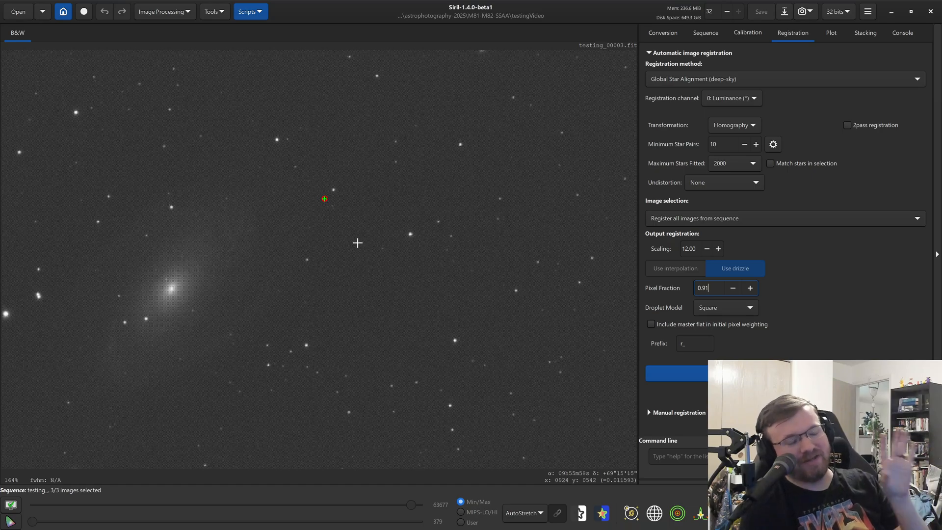
scroll(462, 168, down, 4)
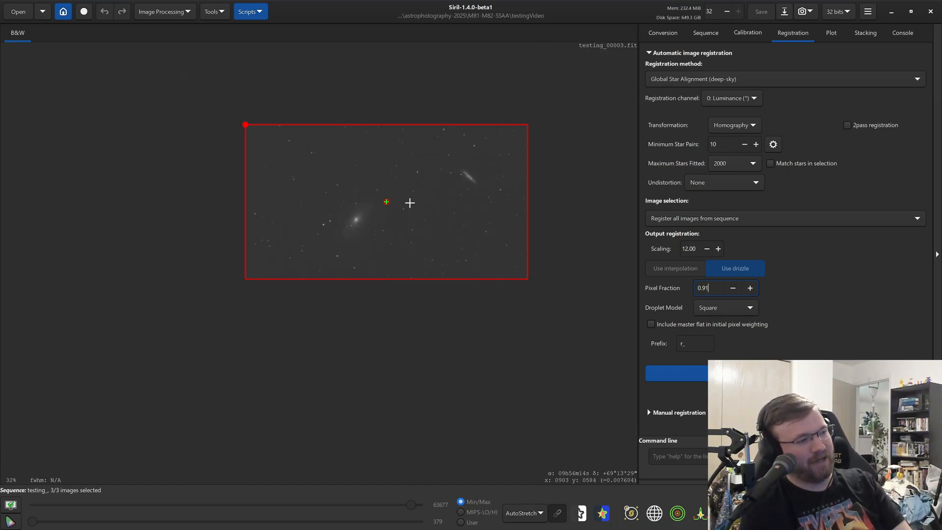
scroll(432, 176, up, 3)
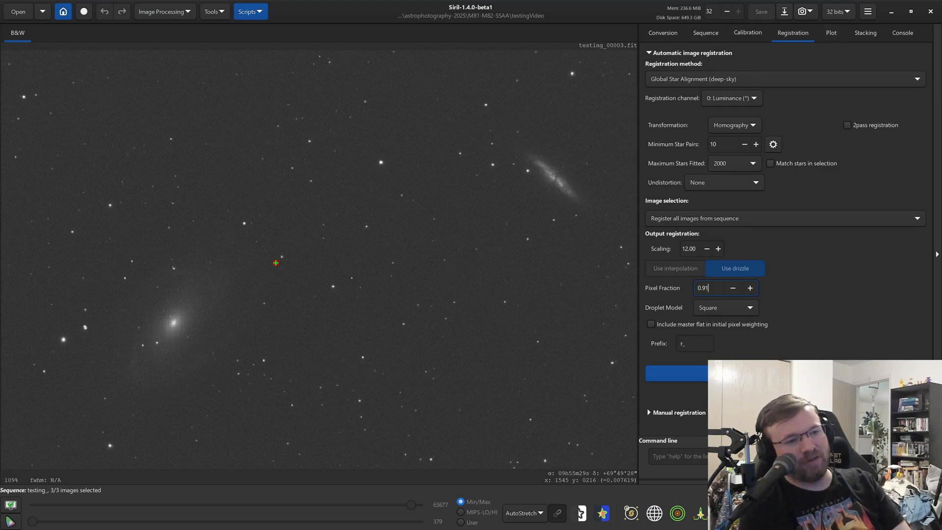
drag(696, 249, 681, 249)
text(2)
drag(702, 288, 715, 318)
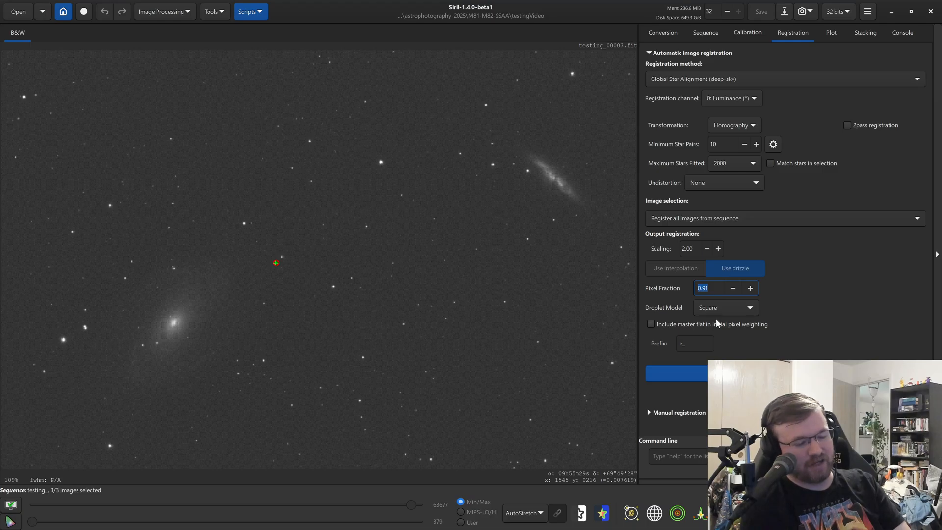
text(0)
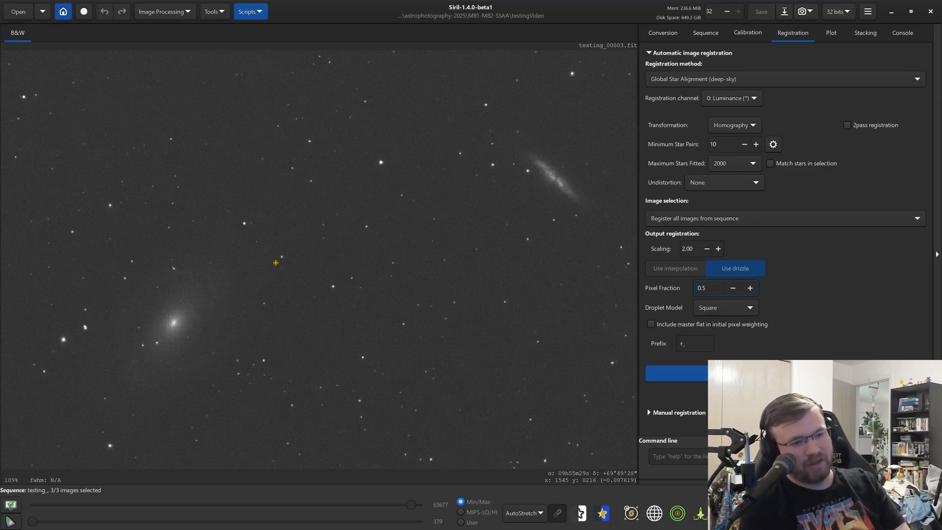
click(785, 373)
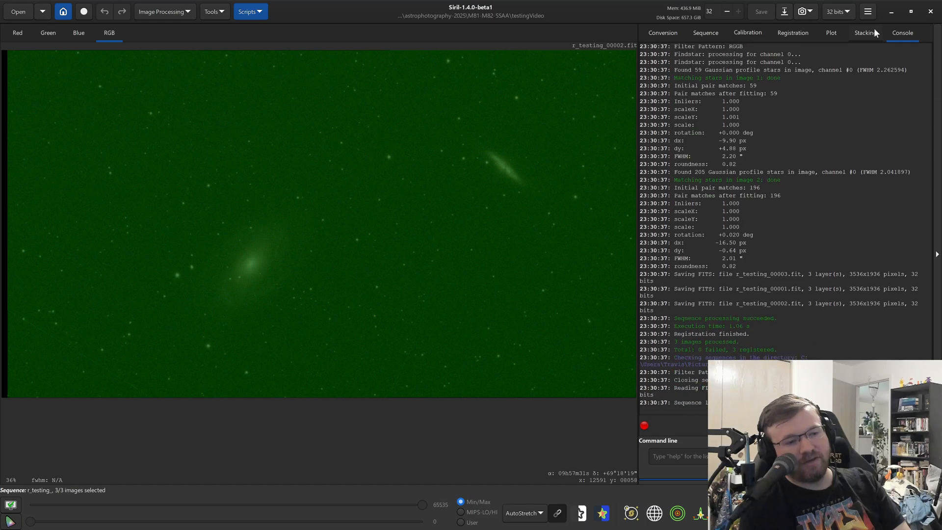
click(864, 33)
click(784, 345)
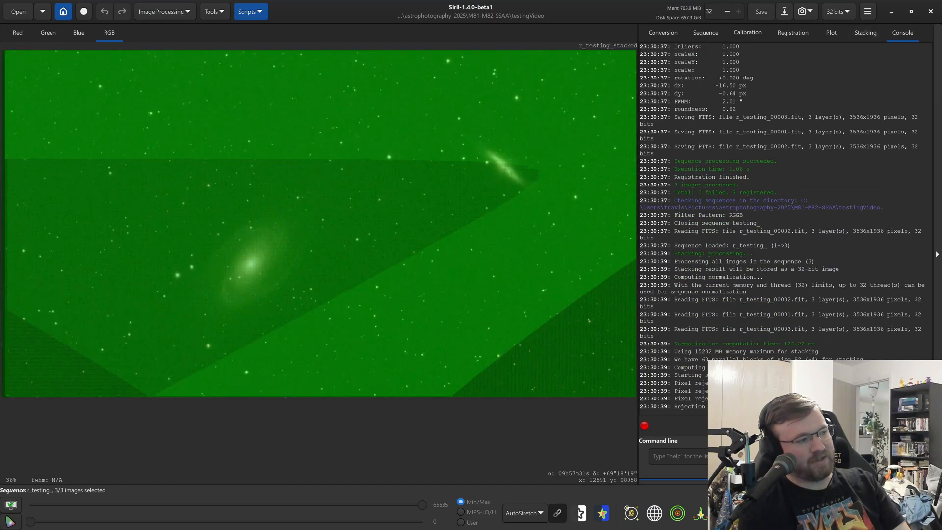
Examine the pixel pattern in the stacked result where the band edge crosses the M82 galaxy.
scroll(511, 224, up, 2)
scroll(511, 224, up, 14)
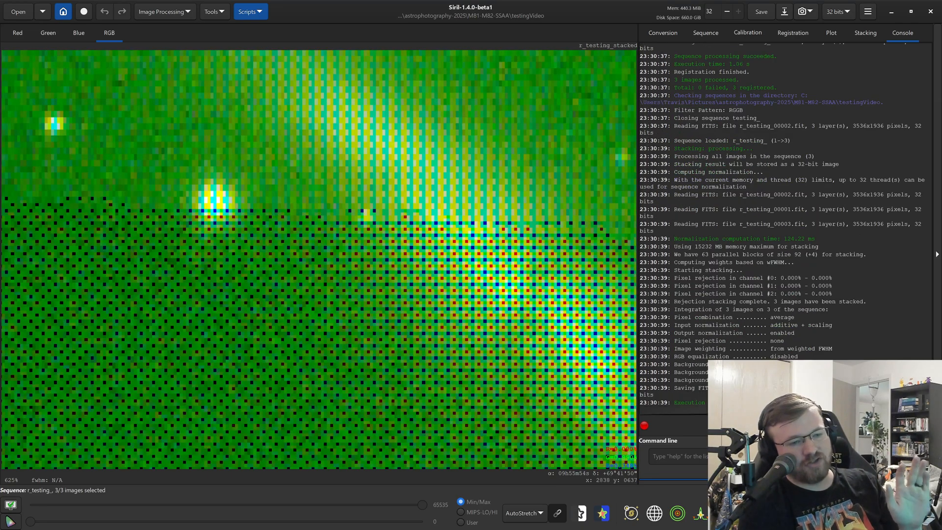
scroll(485, 237, up, 1)
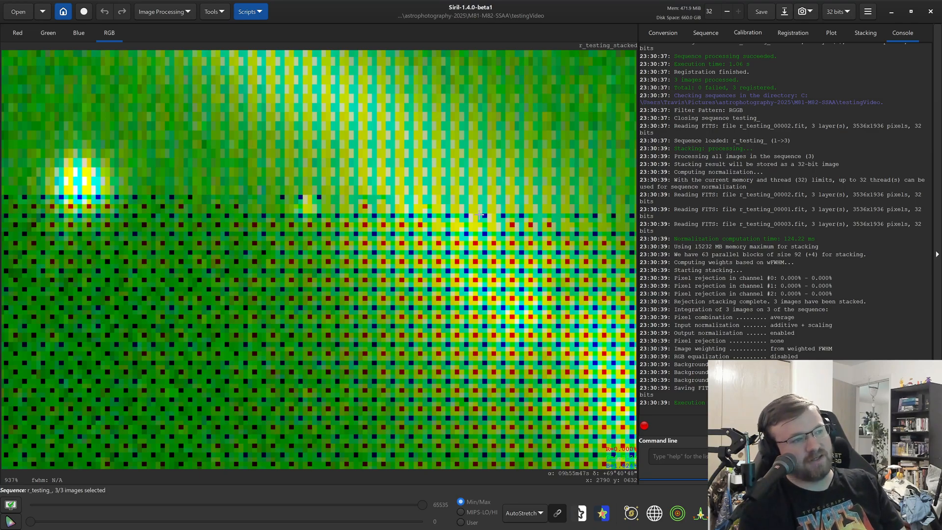
scroll(480, 214, up, 1)
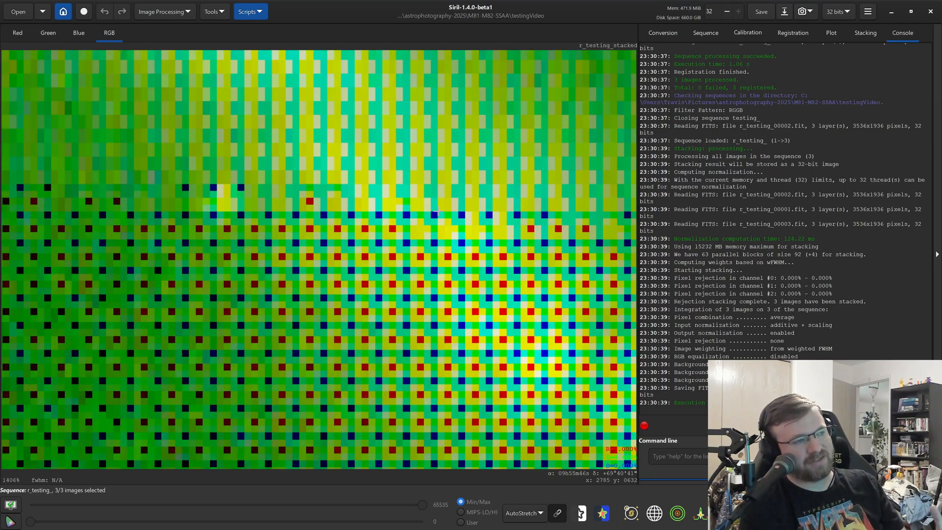
scroll(437, 213, up, 4)
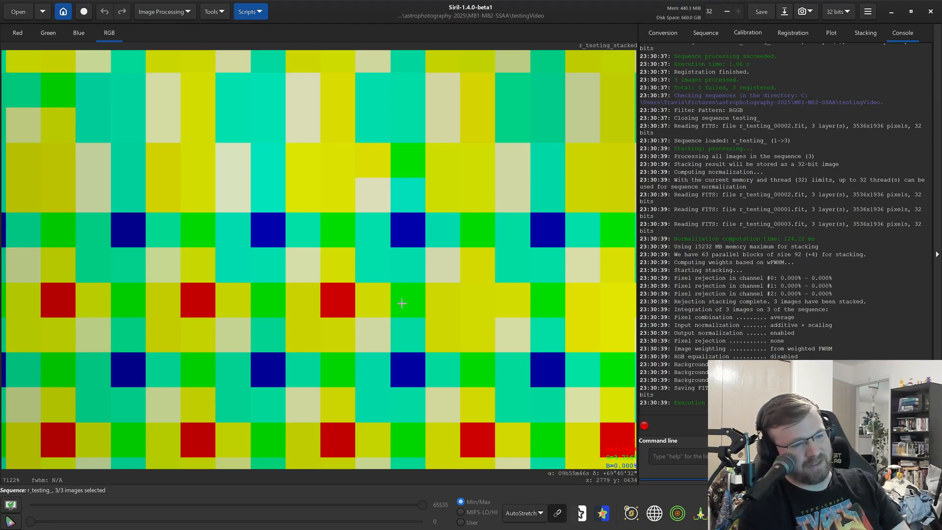
scroll(402, 304, down, 10)
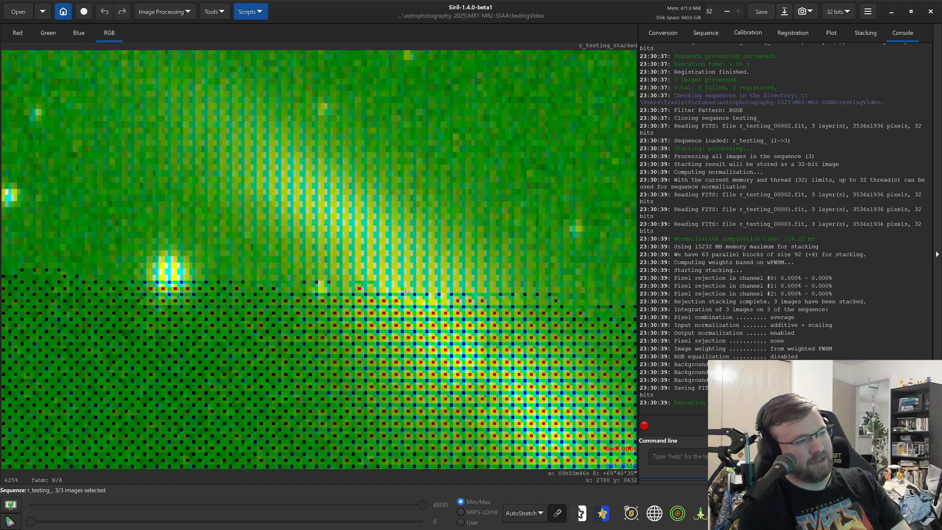
Compare the background and a bright star above M82 with the bands across the whole stacked image.
scroll(406, 217, up, 10)
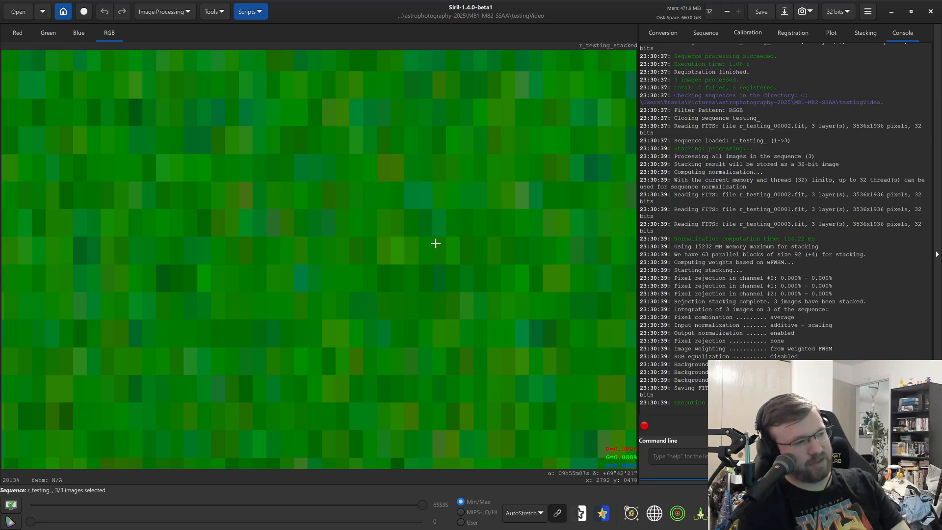
scroll(403, 243, down, 4)
scroll(400, 244, down, 3)
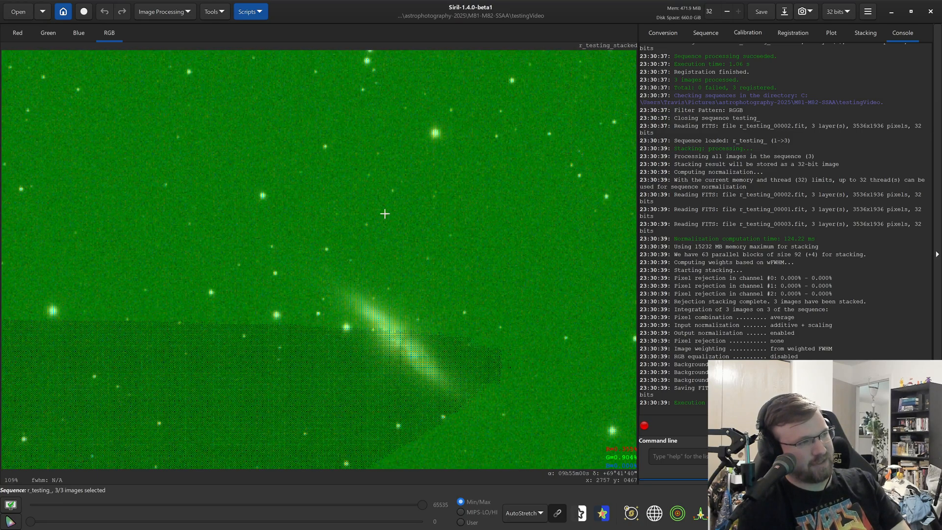
scroll(432, 246, up, 6)
scroll(434, 254, down, 2)
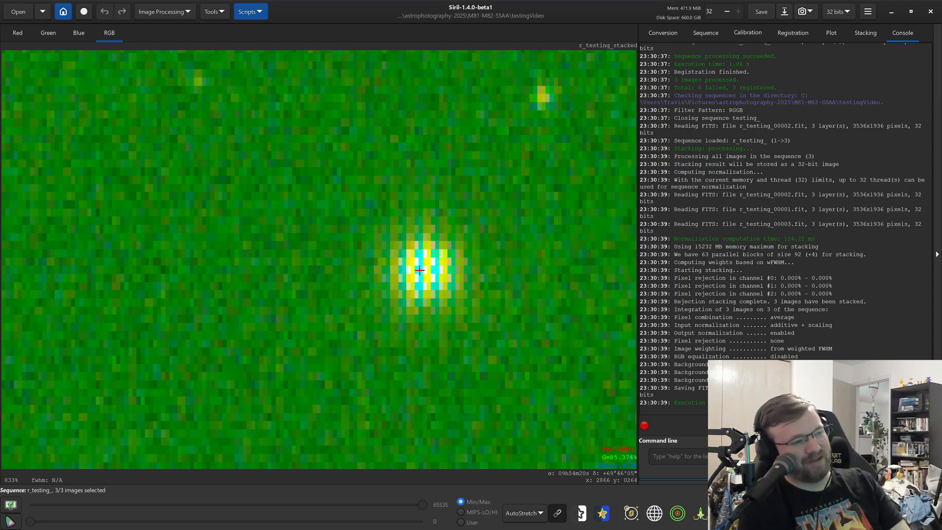
scroll(461, 242, down, 4)
scroll(461, 242, down, 5)
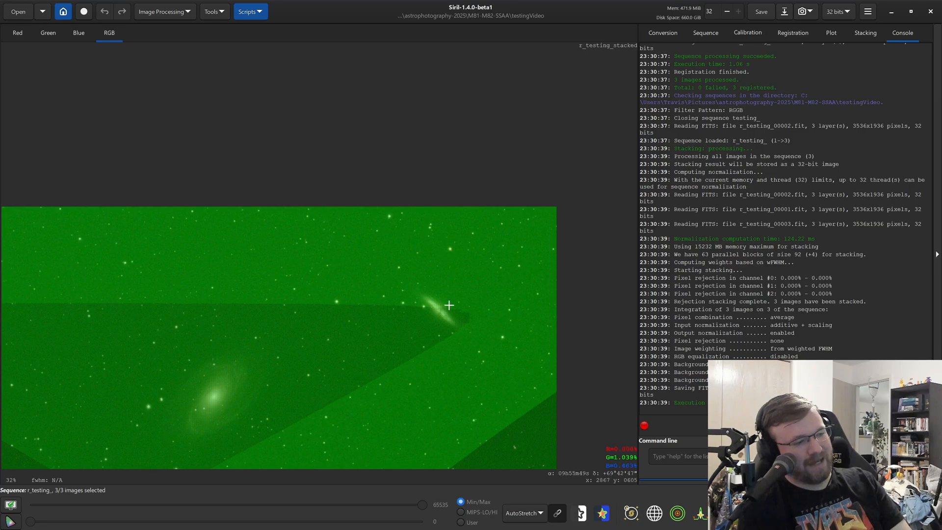
scroll(581, 464, up, 1)
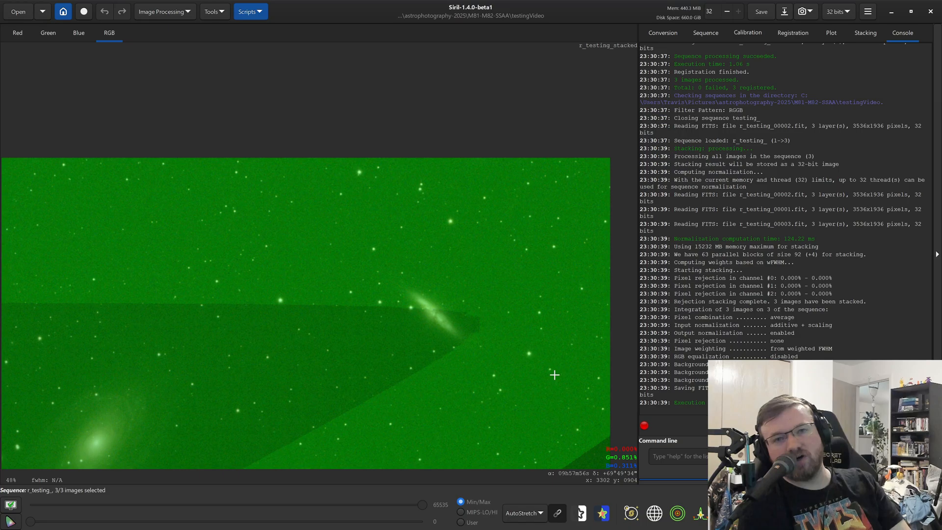
scroll(475, 285, down, 4)
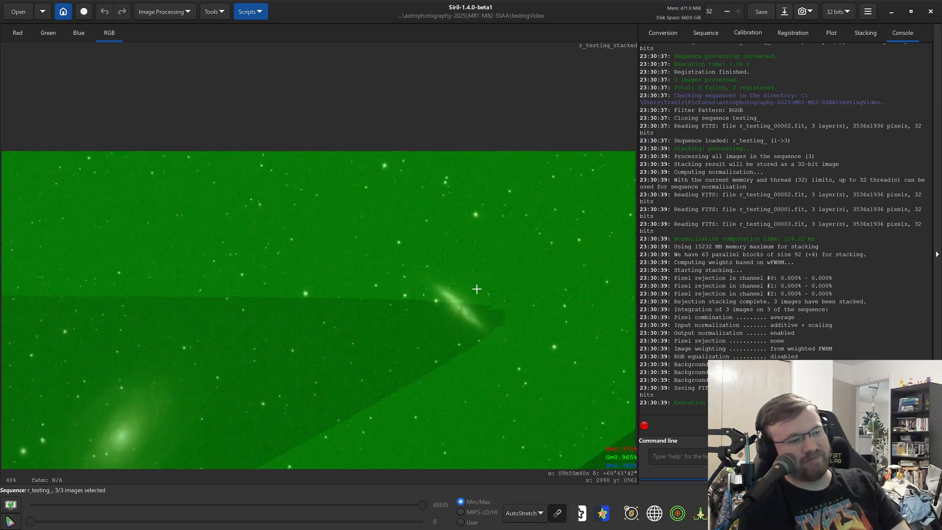
scroll(426, 329, up, 1)
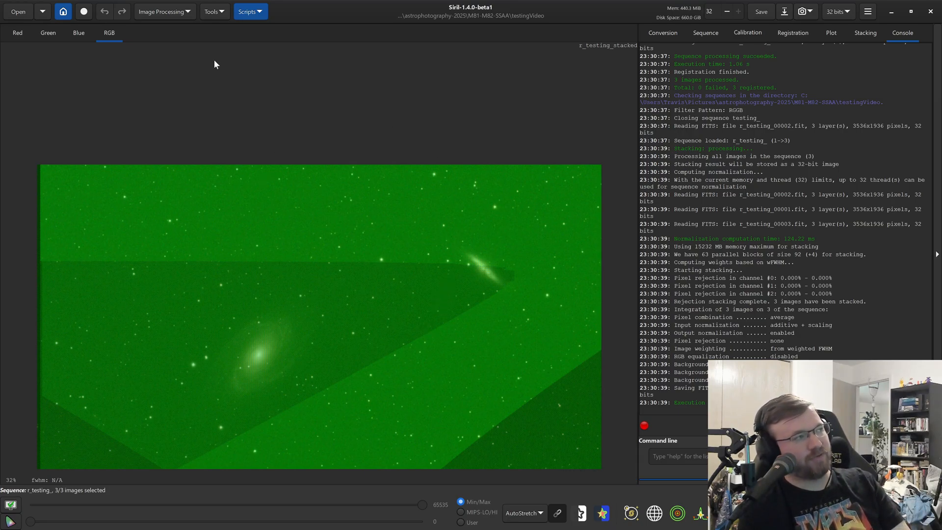
Open stack-3x.fit from the Whale folder in astrophotography-2025 and inspect its stars and background at pixel level.
click(13, 16)
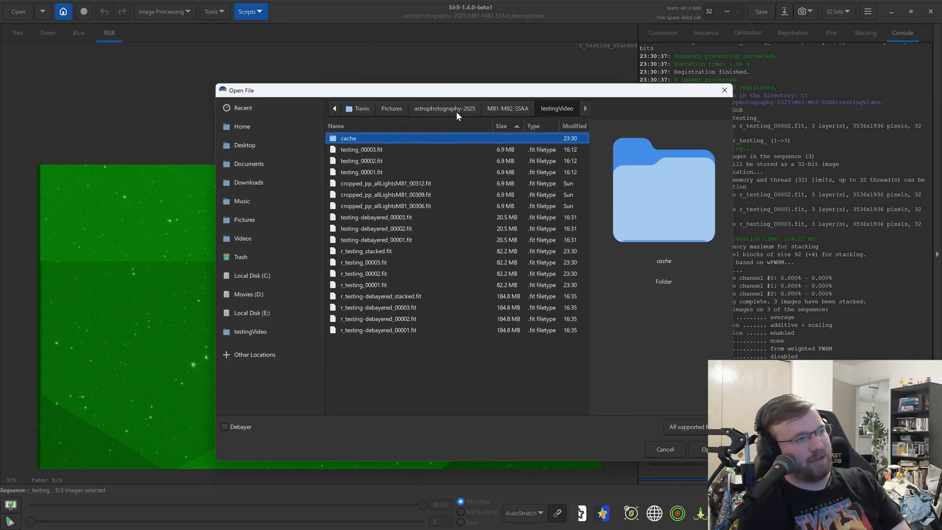
click(456, 111)
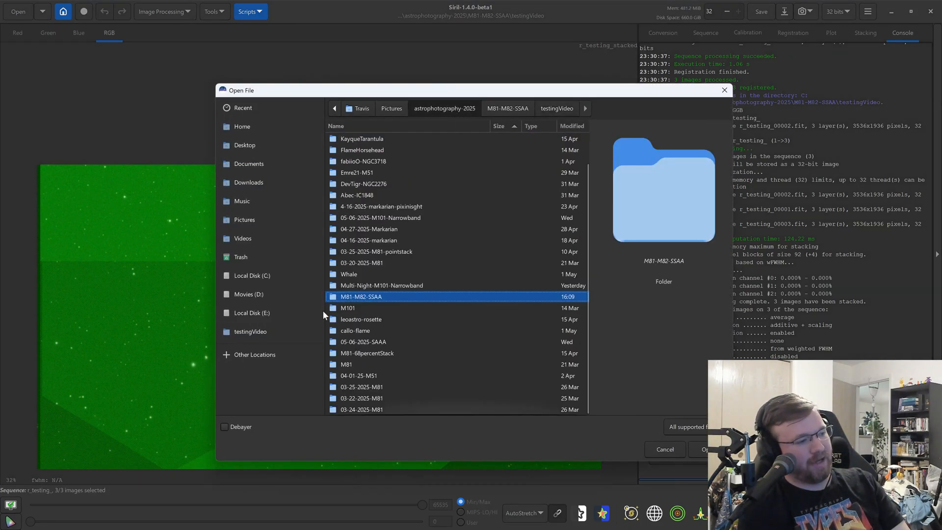
double_click(367, 274)
click(368, 285)
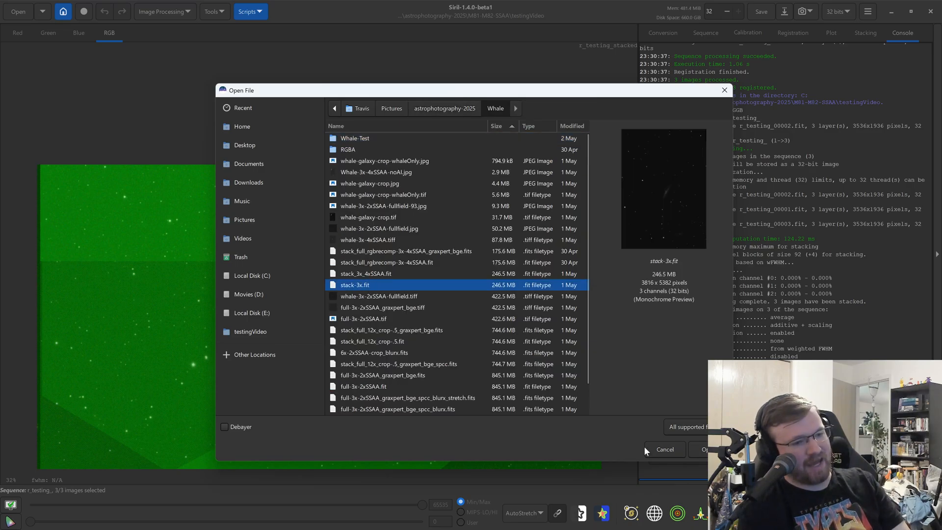
click(692, 450)
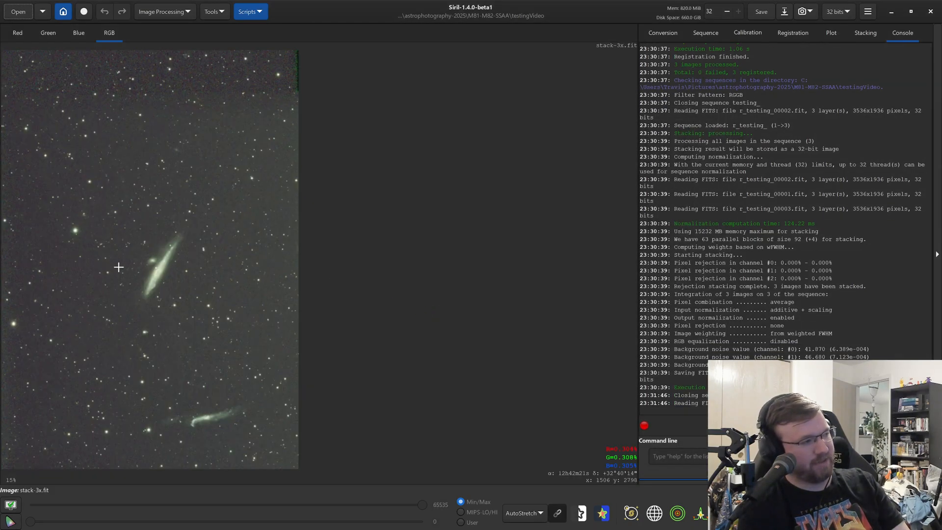
scroll(216, 235, up, 3)
scroll(265, 276, up, 8)
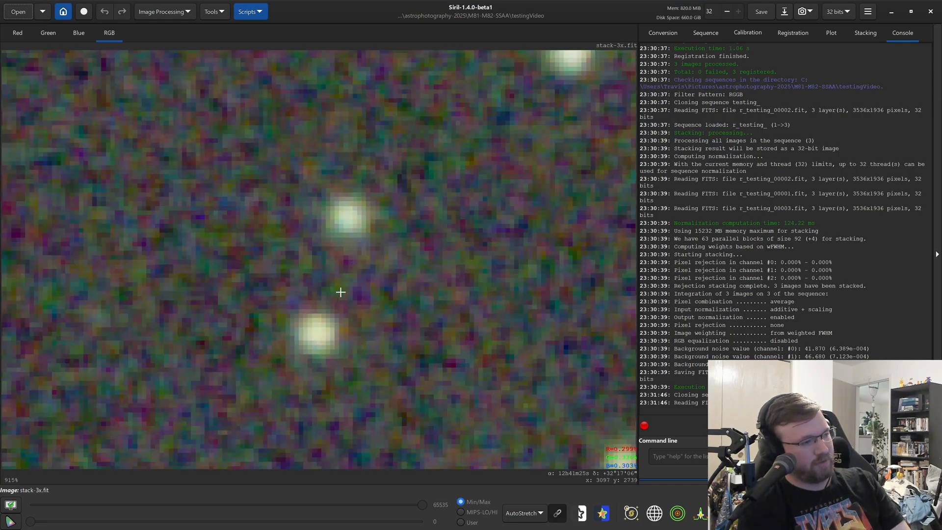
Capture the close double star and its surrounding background in stack-3x.fit as a rectangular snip with Snipping Tool.
scroll(341, 291, down, 3)
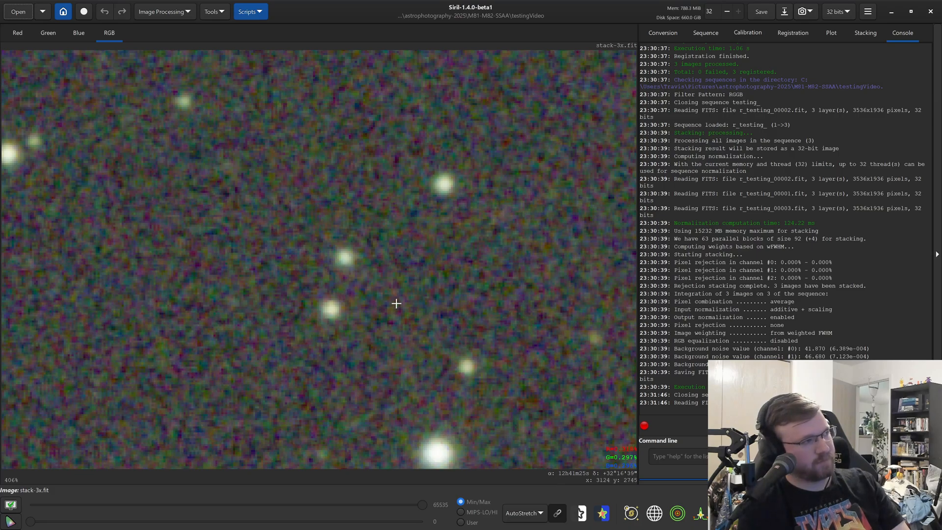
scroll(397, 303, down, 3)
scroll(417, 171, up, 4)
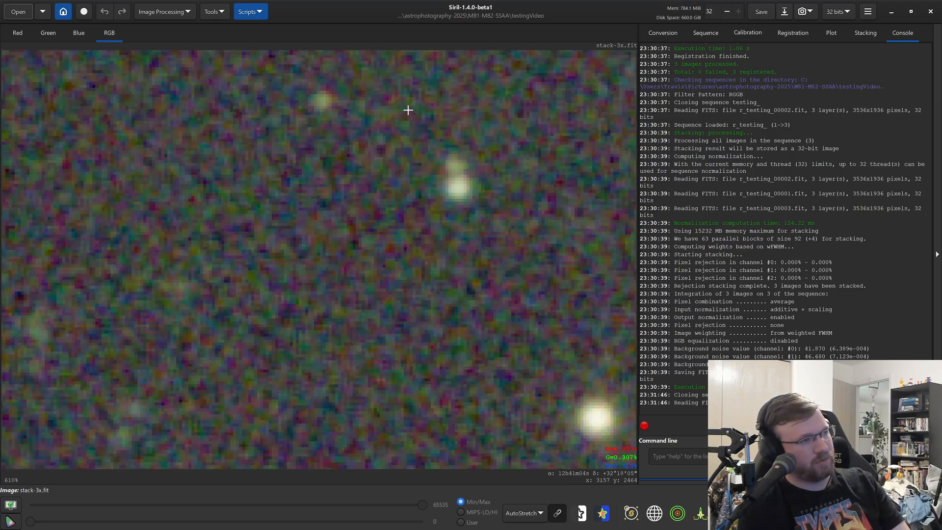
scroll(402, 212, down, 1)
scroll(530, 219, down, 2)
scroll(513, 202, up, 3)
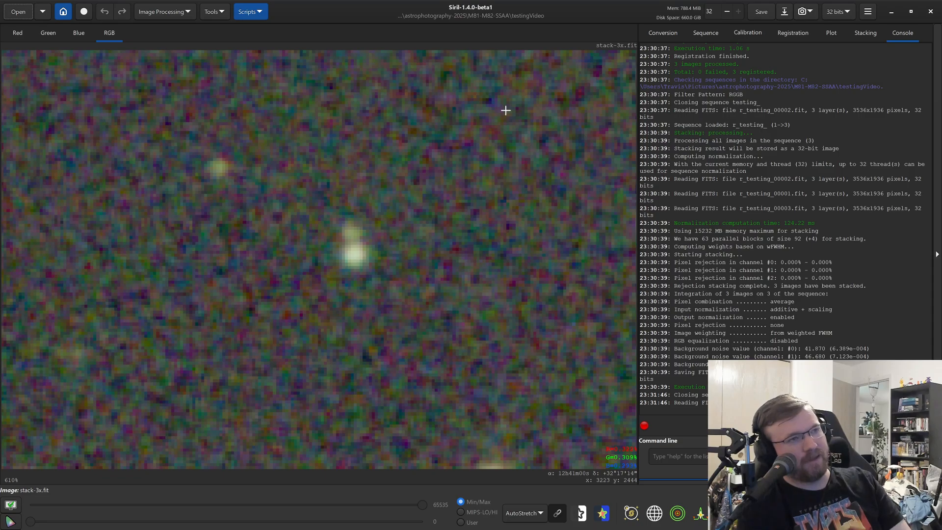
key(super)
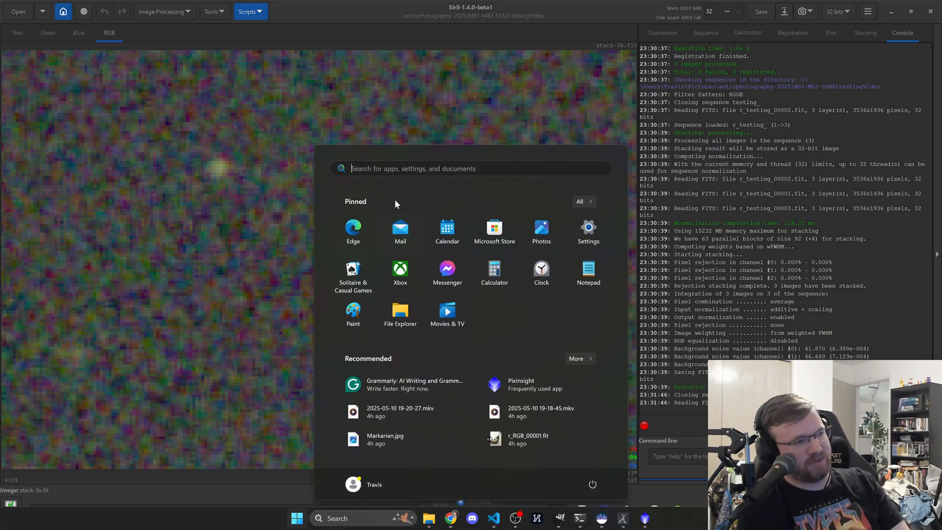
text(s)
click(341, 251)
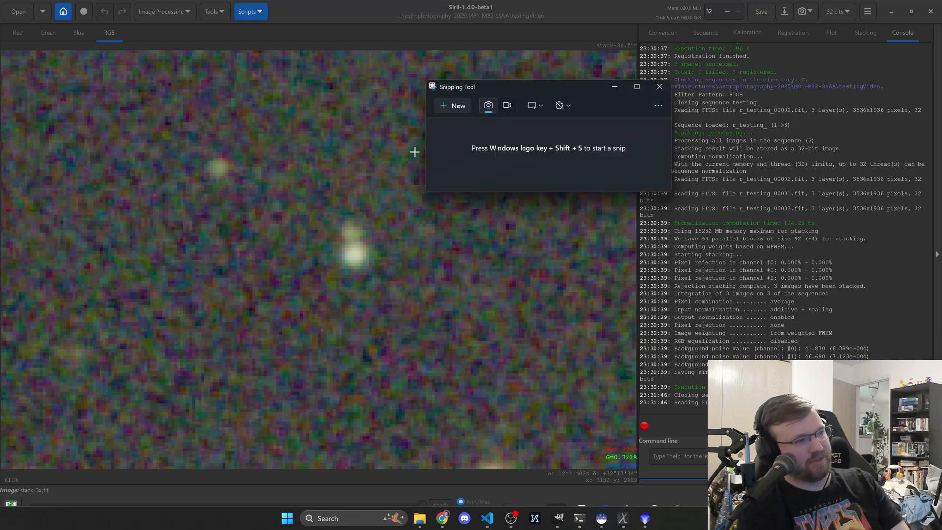
click(445, 104)
drag(262, 117, 556, 432)
click(443, 104)
drag(162, 111, 499, 390)
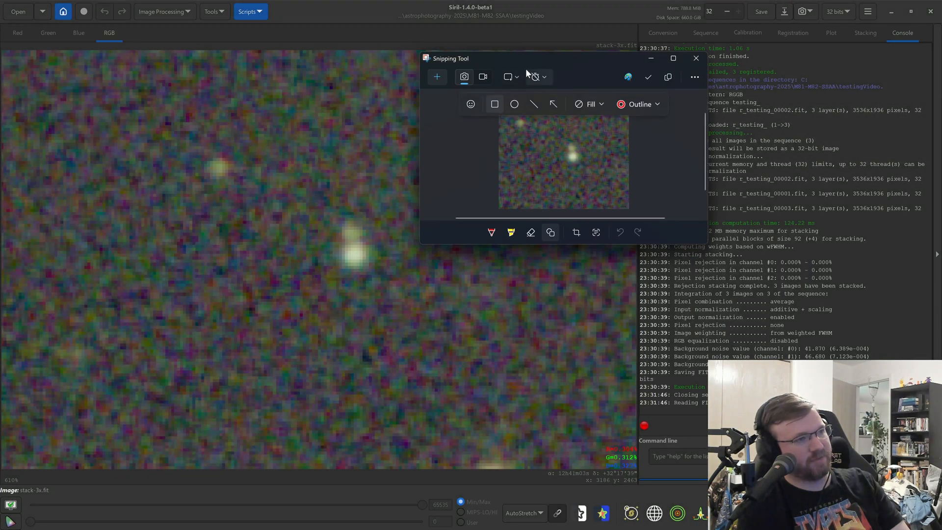
drag(529, 60, 706, 136)
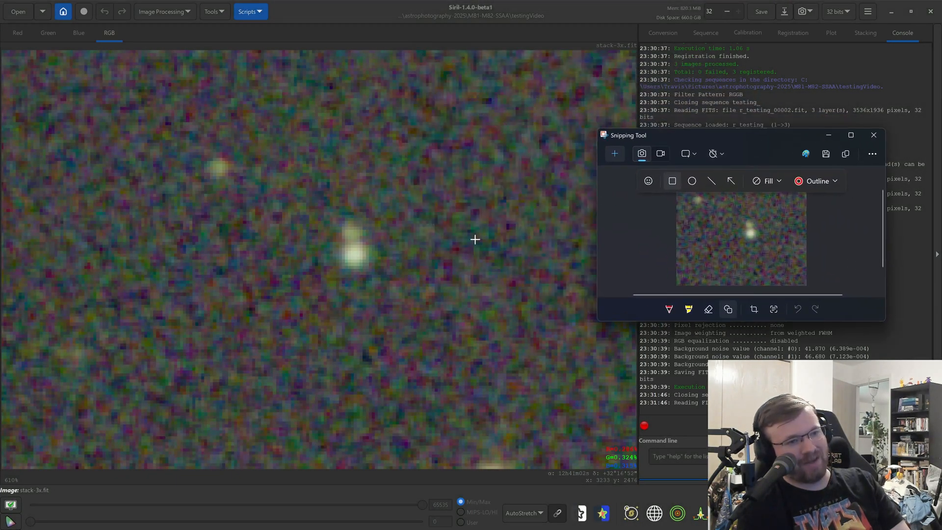
Open stack_3x_4xSSAA.fit from the Whale folder in astrophotography-2025 and bring the star field beside the Whale galaxy closer.
click(18, 11)
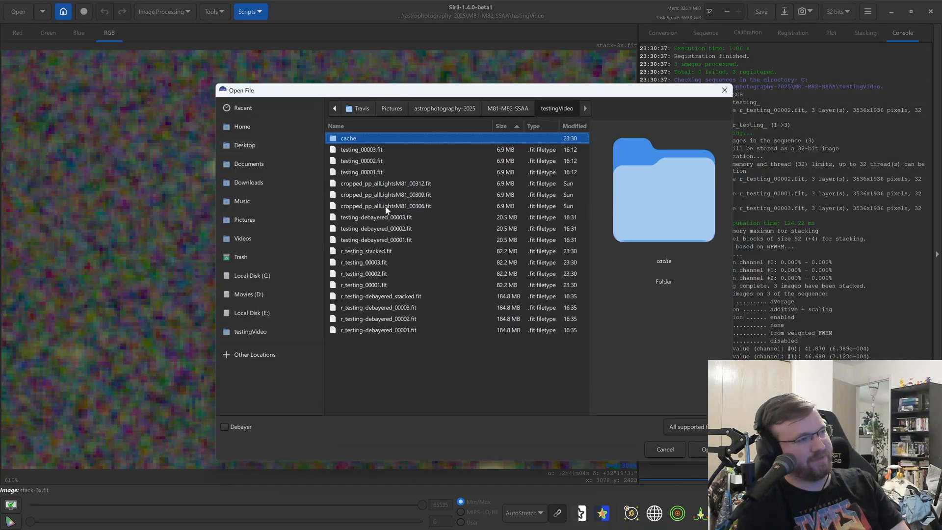
click(462, 108)
double_click(401, 275)
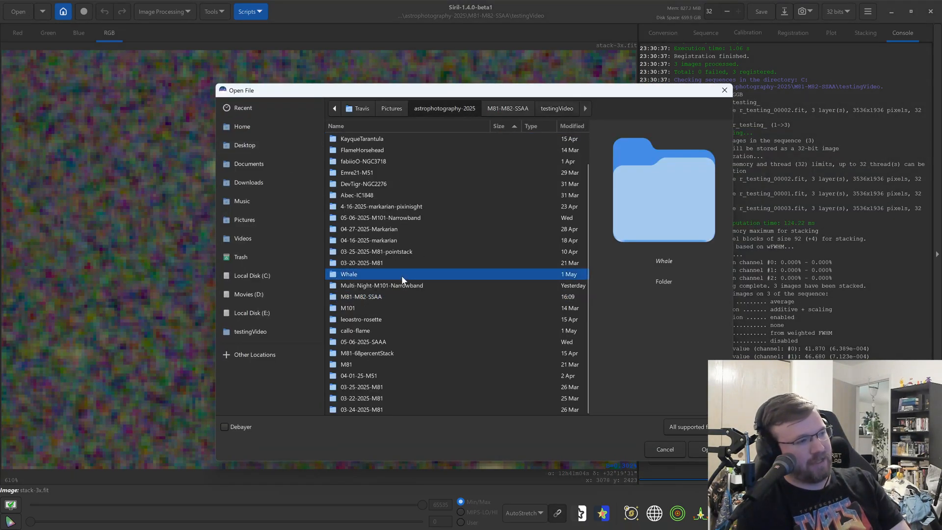
click(402, 275)
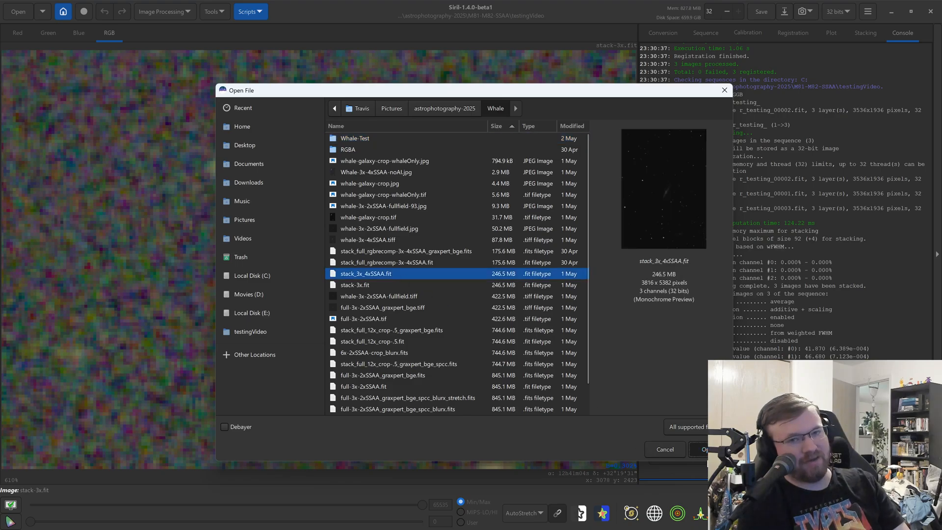
click(698, 449)
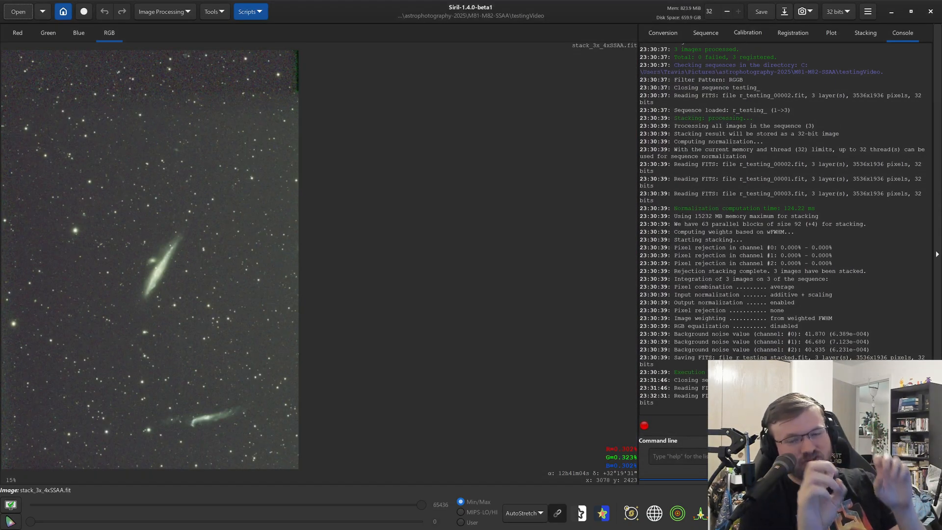
scroll(213, 294, up, 5)
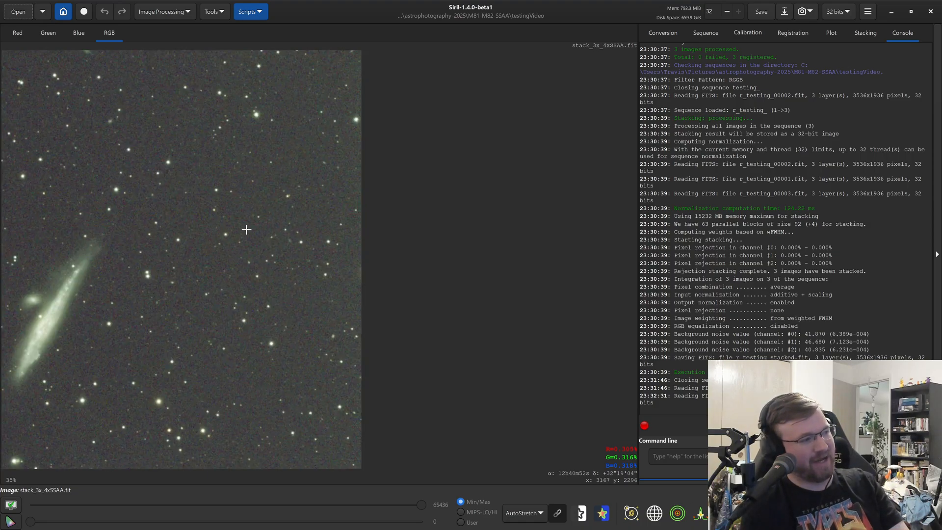
scroll(235, 314, down, 3)
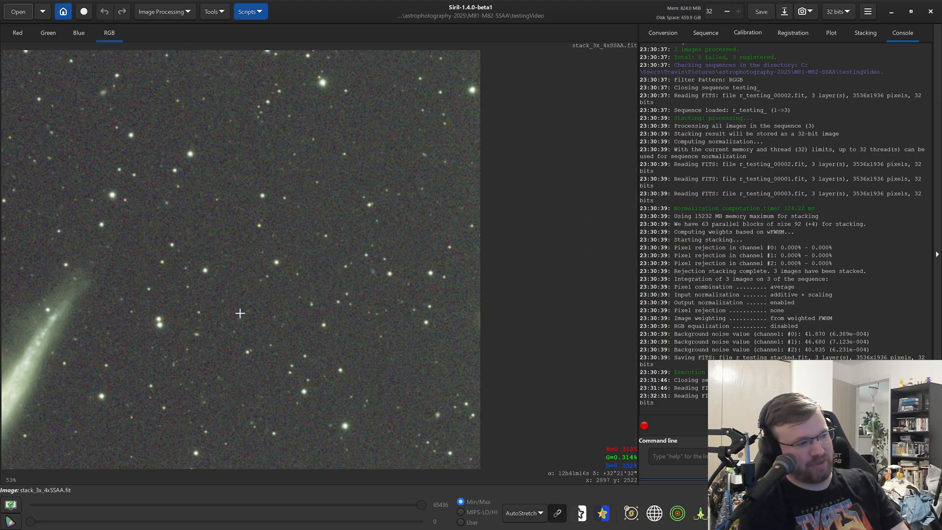
scroll(255, 326, up, 2)
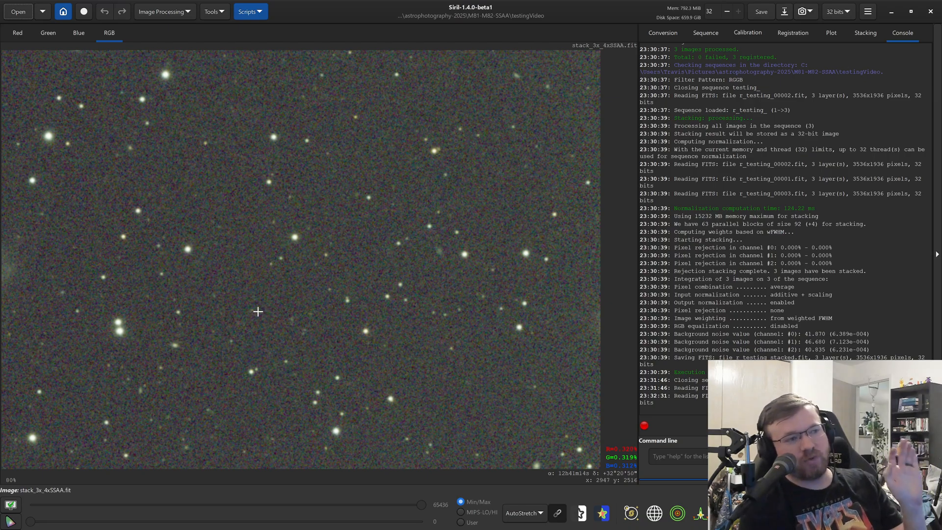
Enter a 25% resample scale for stack_3x_4xSSAA.fit and dismiss the resampling without applying it.
click(184, 13)
click(185, 150)
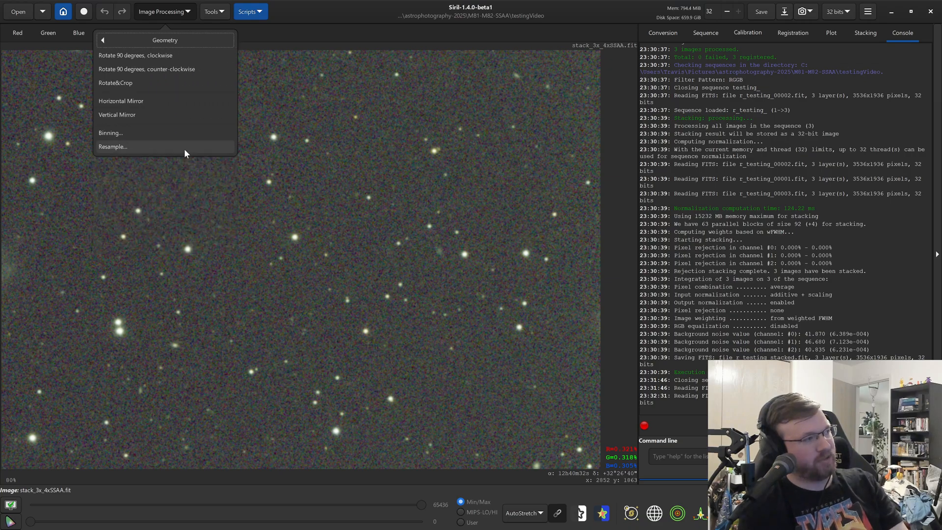
click(184, 149)
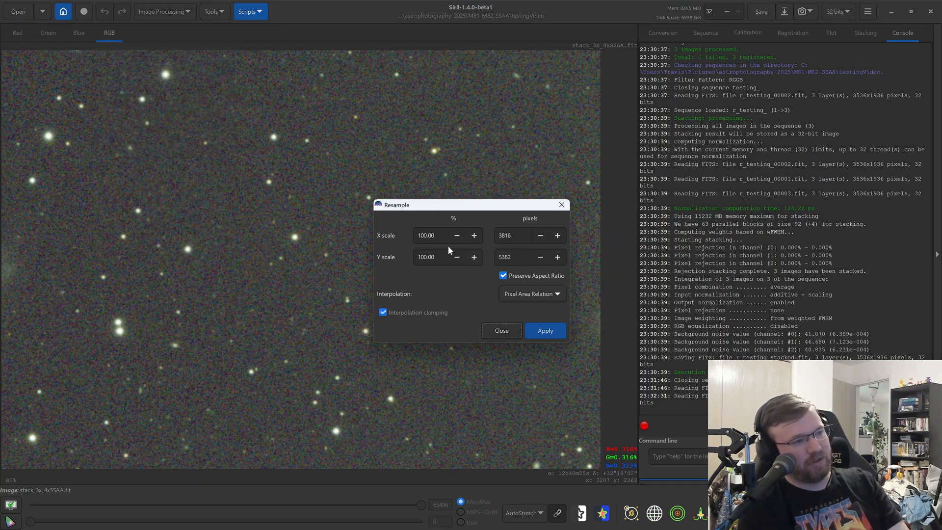
double_click(424, 236)
text(25)
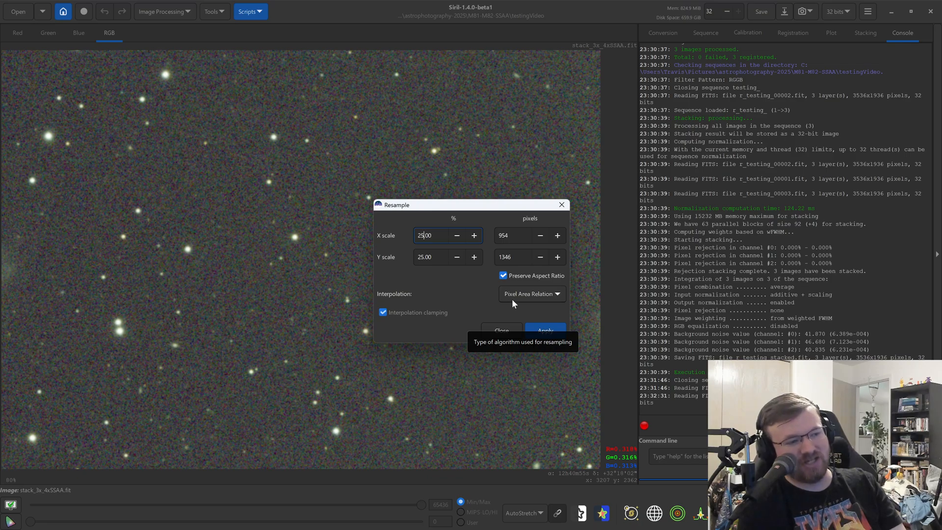
click(503, 330)
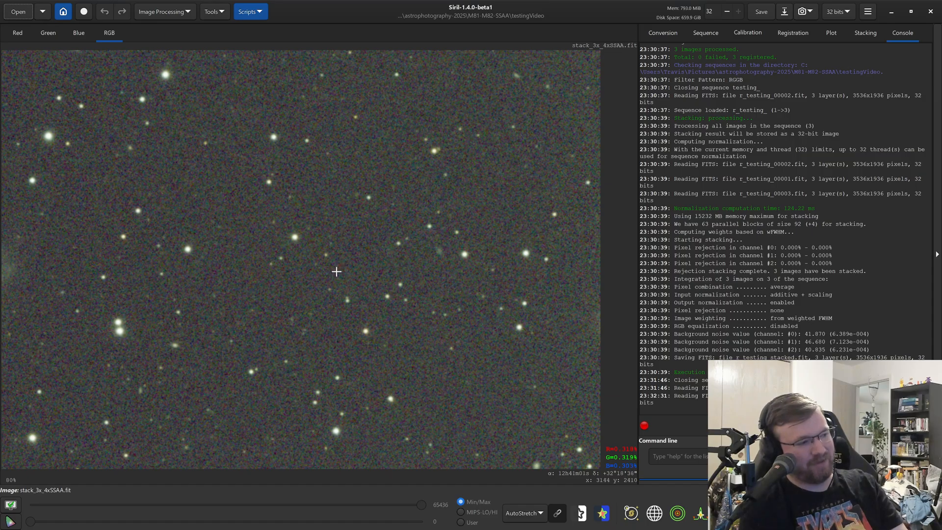
Locate the same double star in stack_3x_4xSSAA.fit and place the enlarged stack-3x.fit snip beside it for comparison.
scroll(320, 228, up, 3)
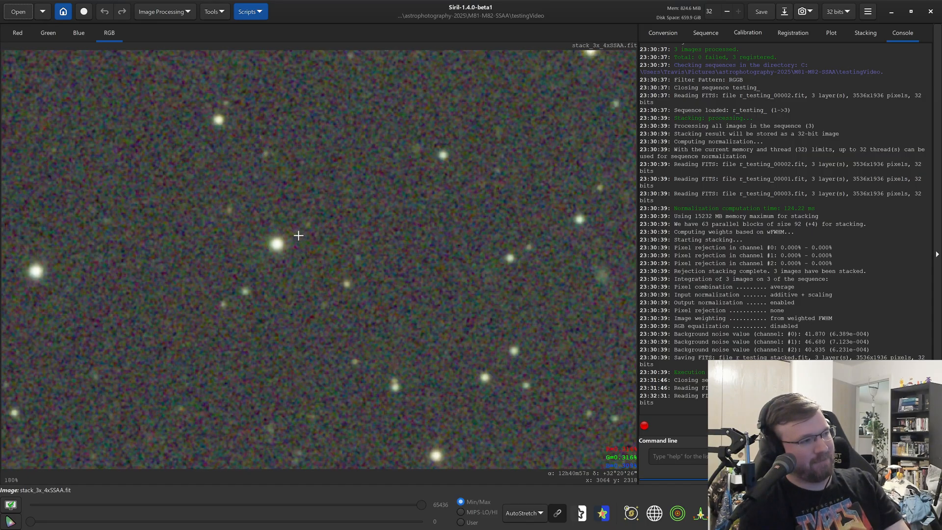
scroll(298, 235, up, 1)
scroll(322, 242, down, 2)
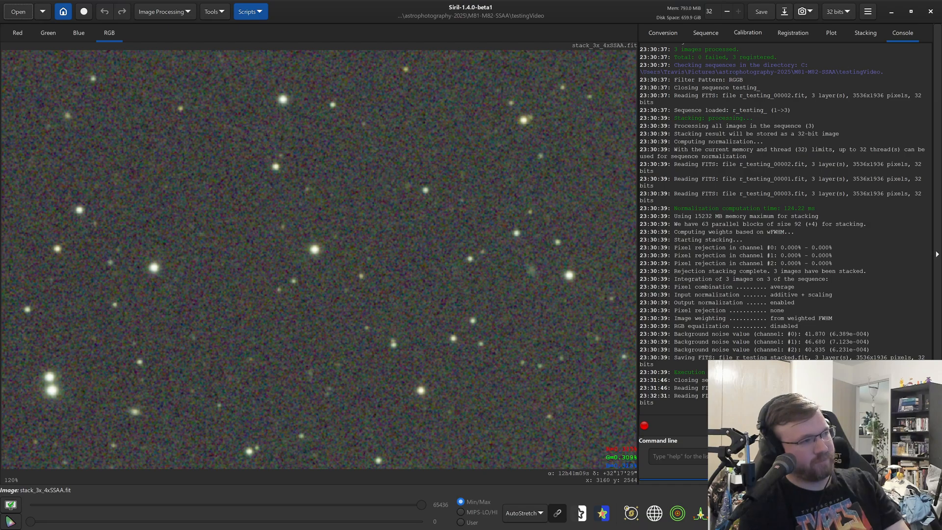
key(super)
click(647, 521)
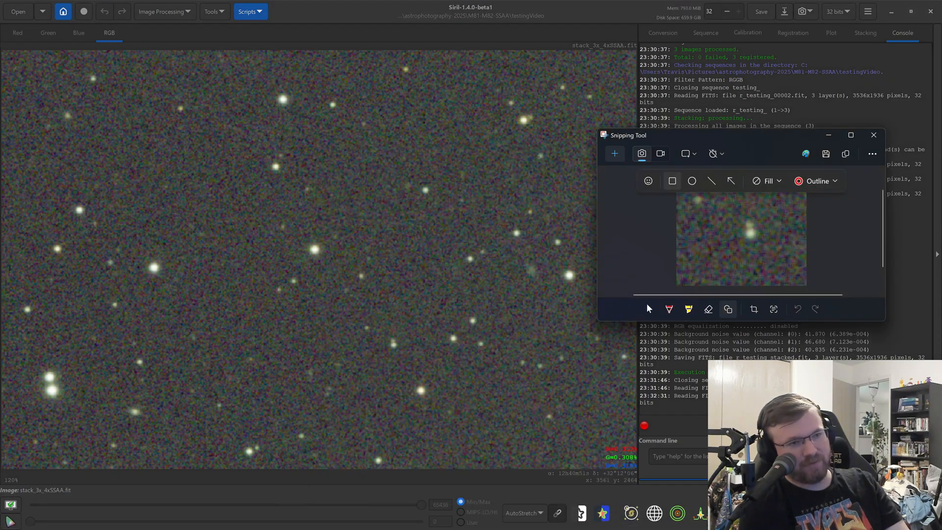
scroll(363, 253, down, 2)
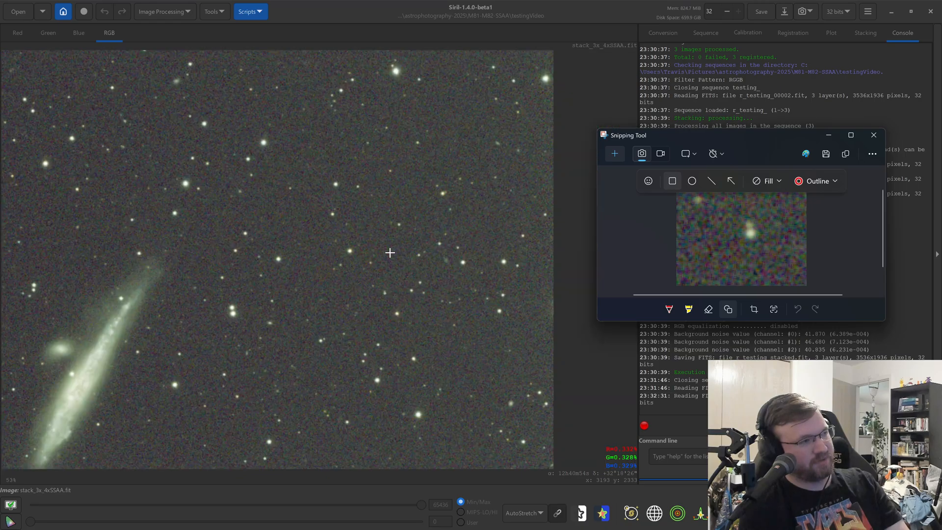
scroll(387, 249, down, 1)
scroll(378, 300, up, 1)
scroll(382, 300, up, 4)
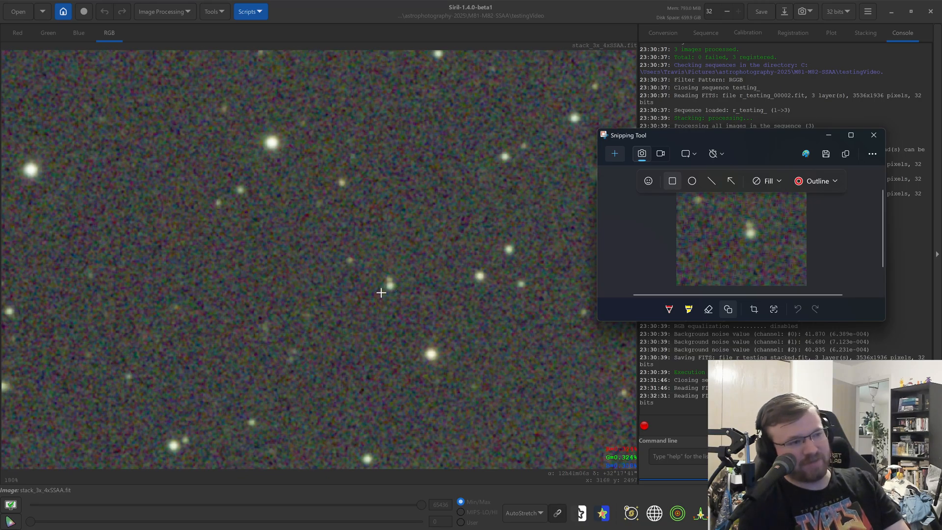
scroll(381, 292, up, 5)
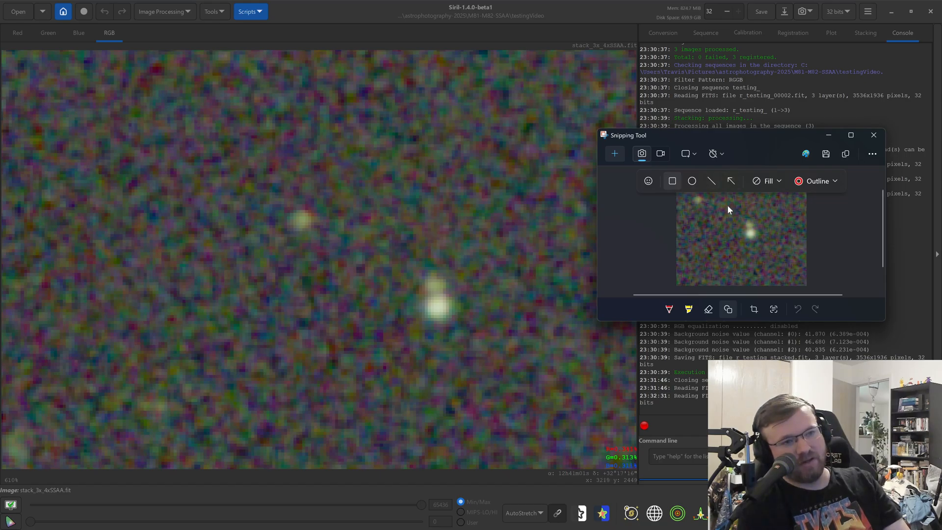
drag(737, 141, 626, 52)
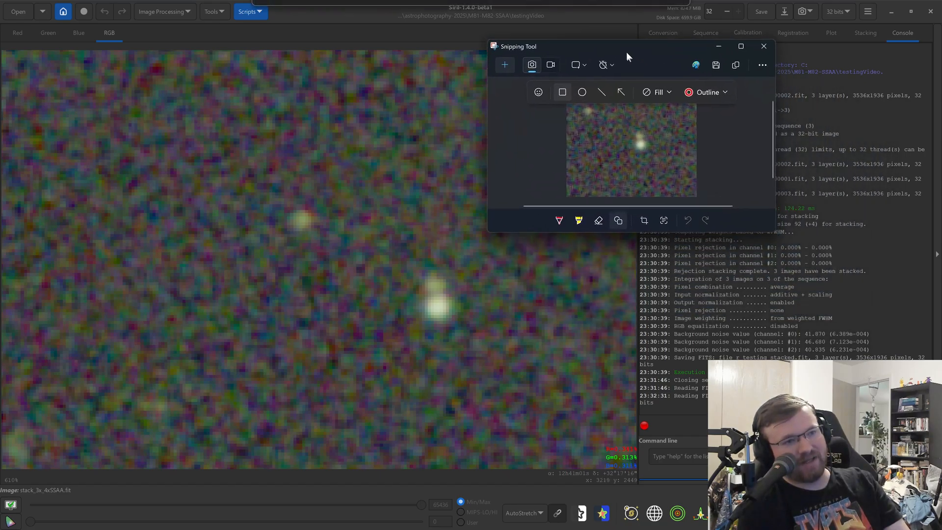
drag(774, 230, 909, 380)
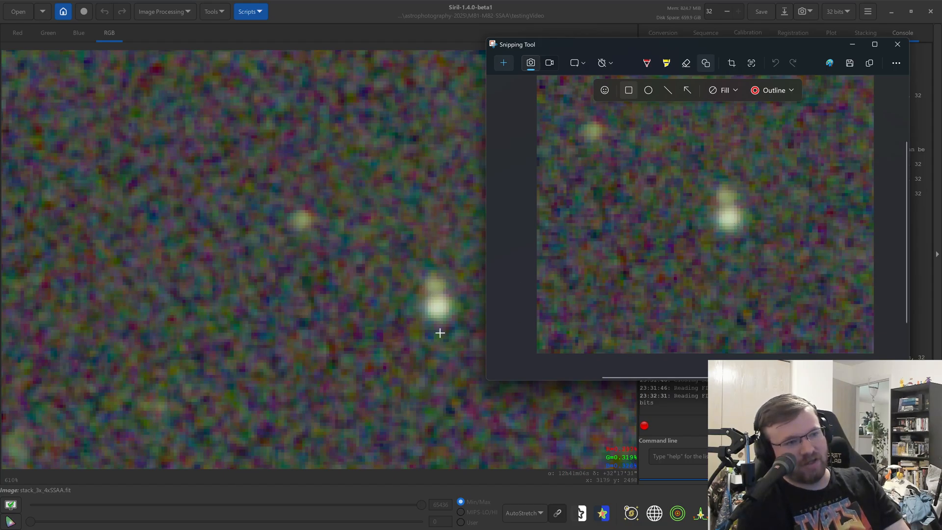
Compare the double star's pixels and surrounding noise in stack_3x_4xSSAA.fit with the stack-3x.fit snip.
scroll(439, 330, up, 3)
scroll(439, 274, down, 2)
scroll(439, 242, up, 2)
scroll(439, 241, up, 1)
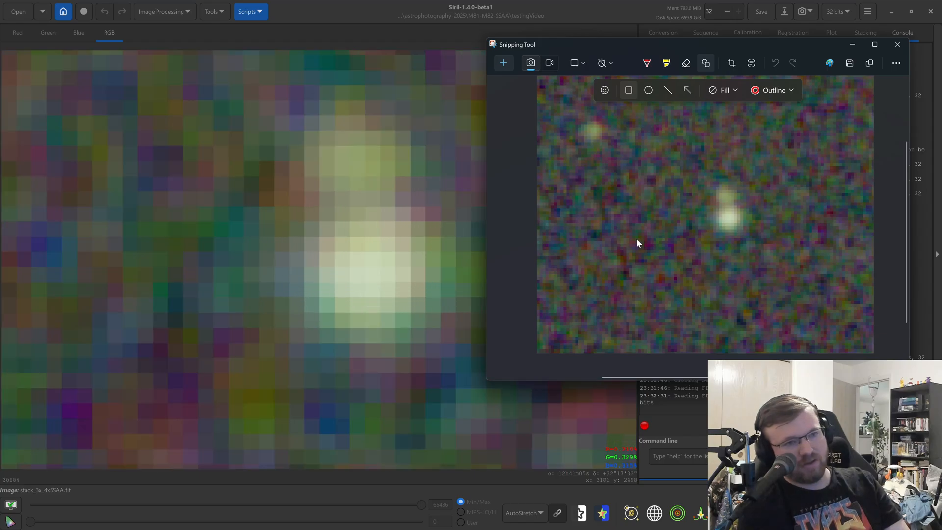
scroll(749, 234, up, 1)
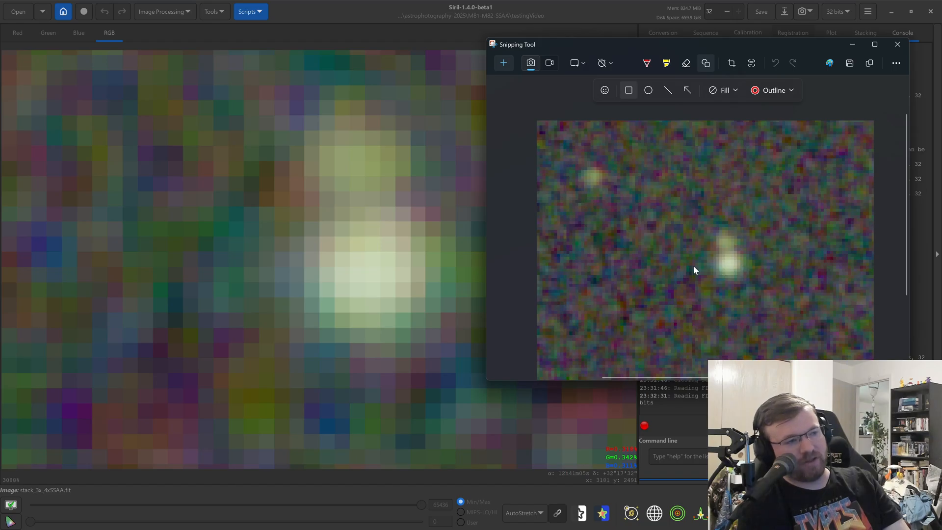
scroll(388, 260, down, 1)
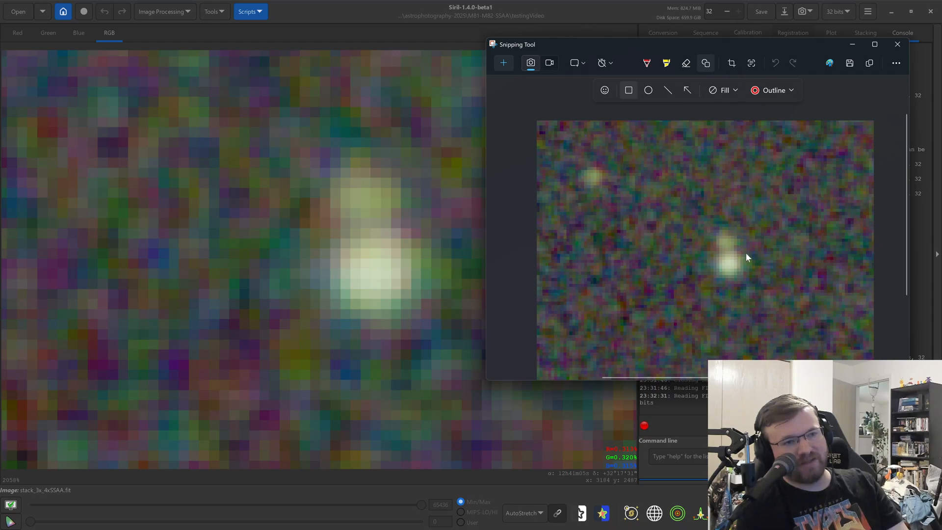
scroll(439, 234, up, 2)
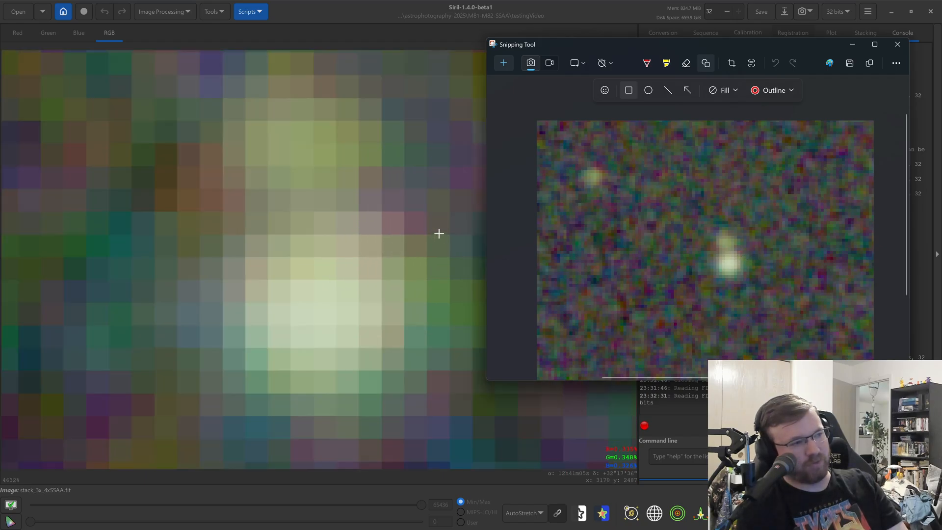
scroll(402, 235, up, 1)
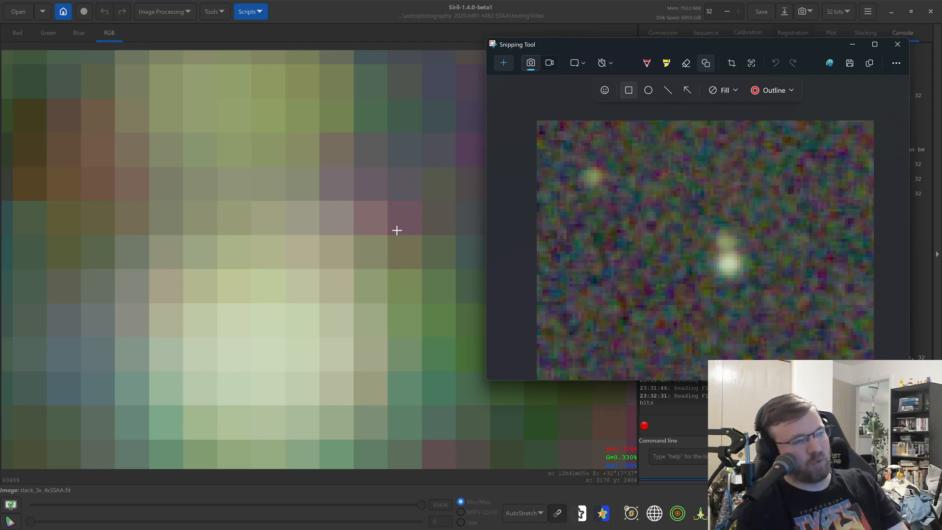
scroll(302, 317, down, 2)
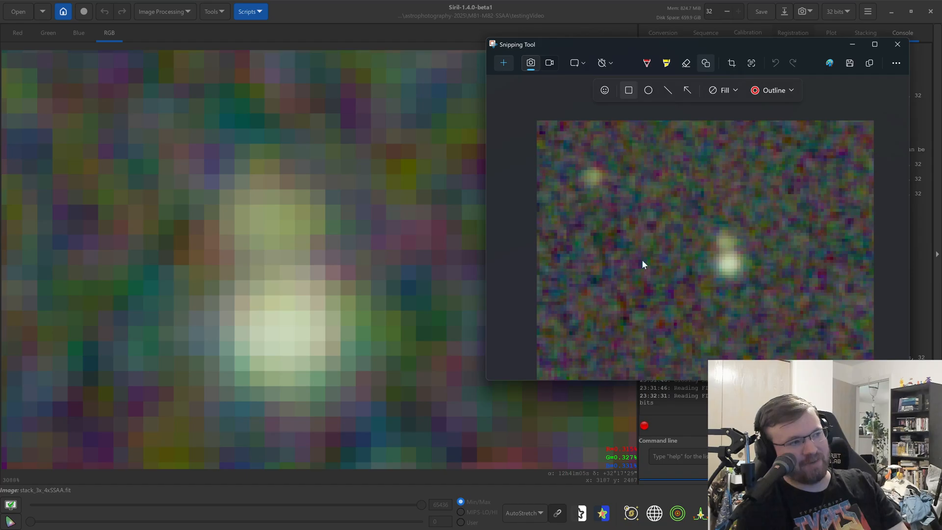
scroll(274, 268, down, 3)
scroll(273, 268, down, 2)
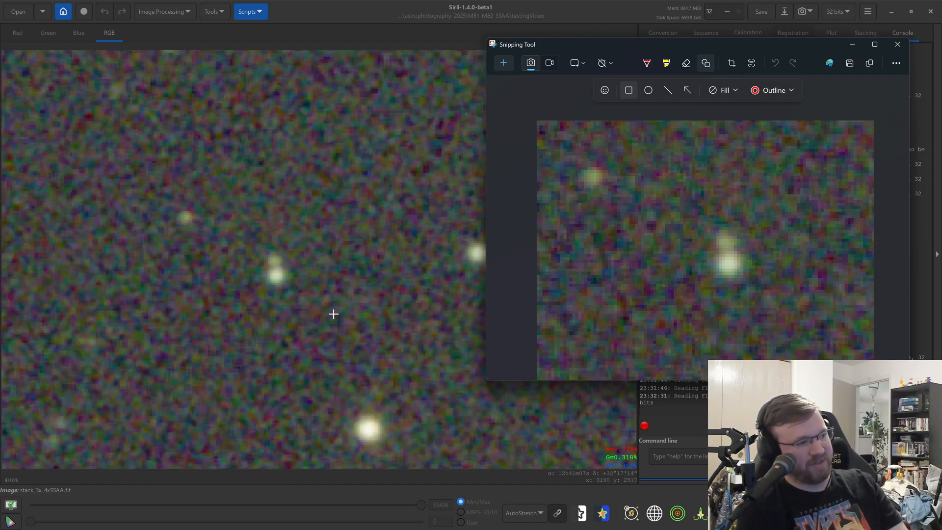
scroll(347, 239, down, 1)
scroll(327, 246, up, 3)
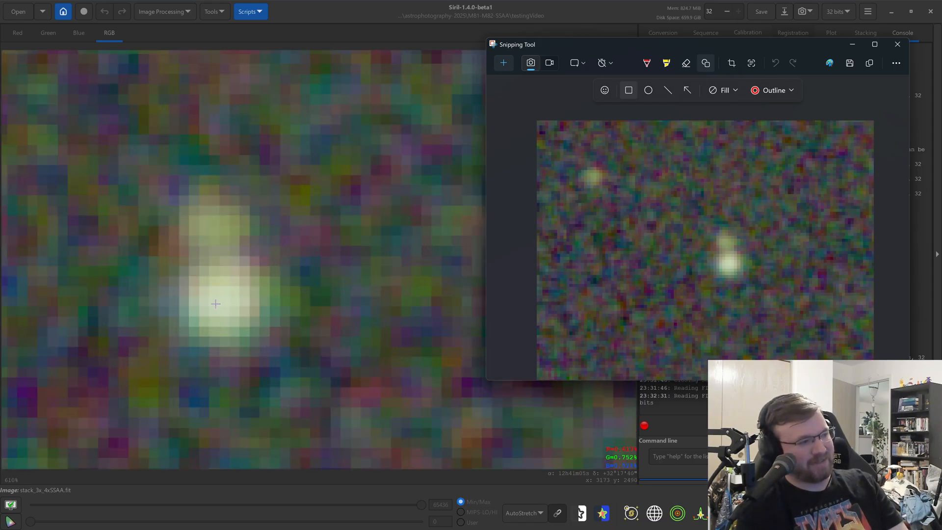
scroll(300, 302, up, 3)
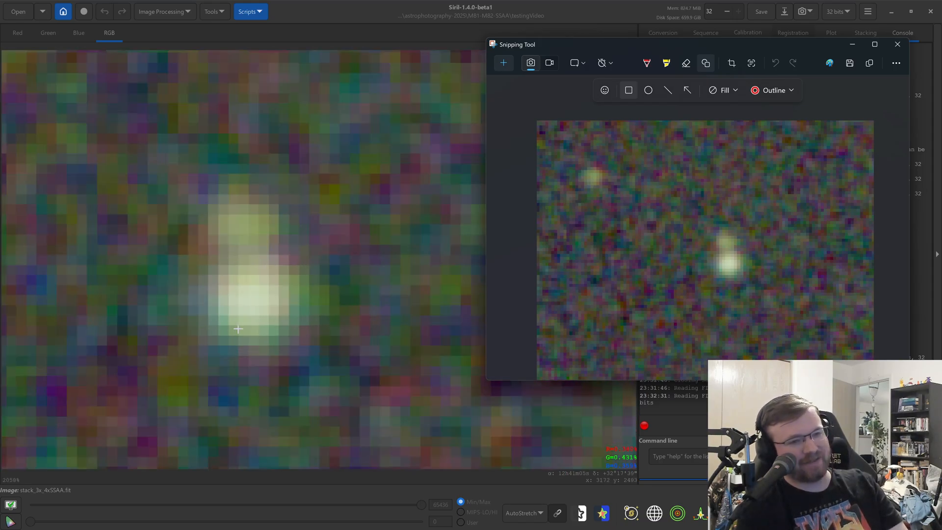
Inspect the double star in stack_3x_4xSSAA.fit at several magnifications against the enlarged stack-3x.fit snip.
scroll(305, 300, down, 3)
scroll(273, 295, up, 2)
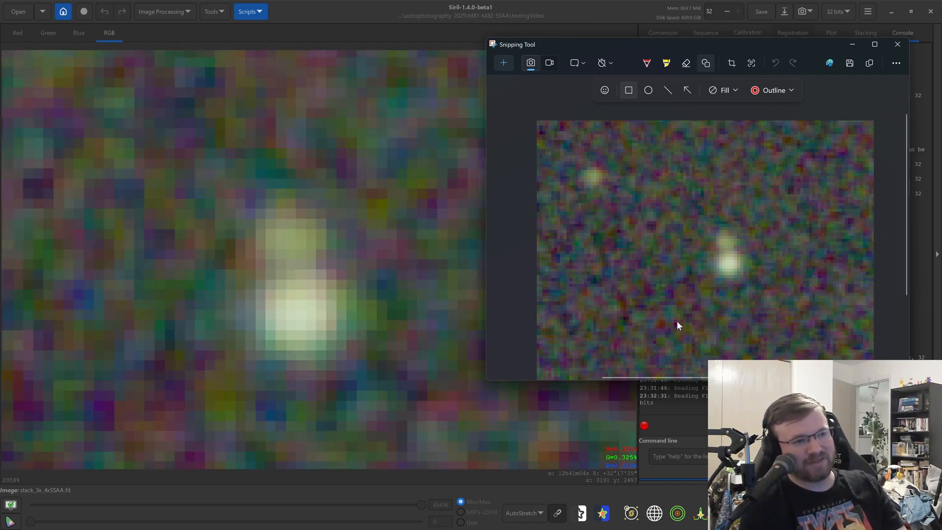
scroll(364, 325, down, 1)
scroll(373, 316, down, 1)
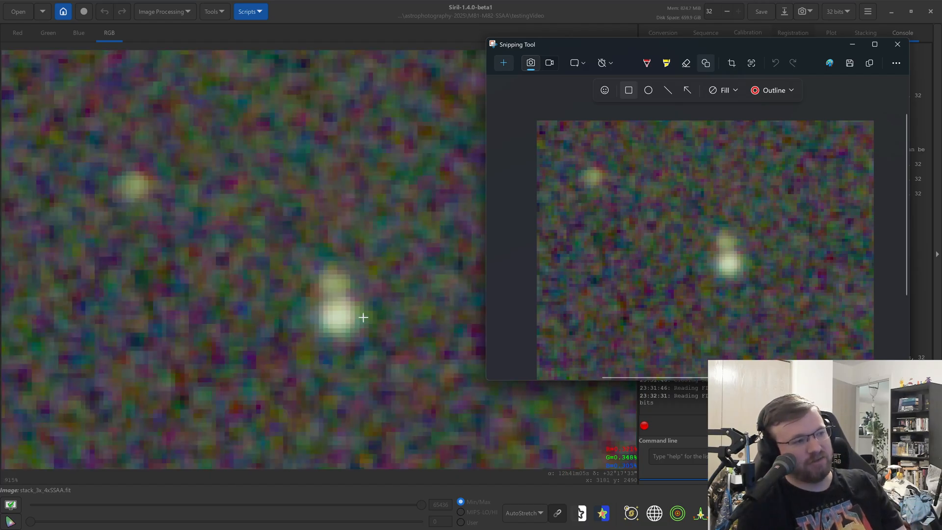
scroll(356, 317, up, 1)
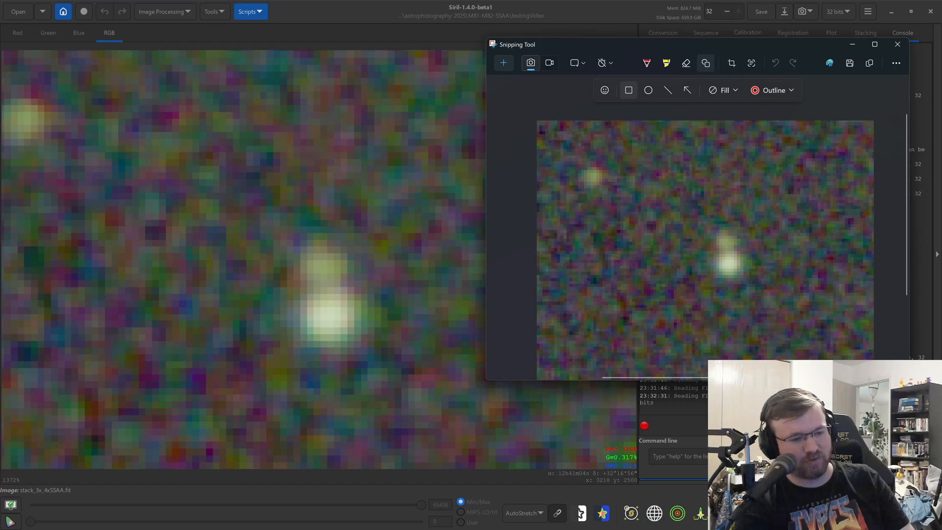
Run quick photometry on the double star in stack_3x_4xSSAA.fit and review its PSF results down to the RMSE.
click(685, 476)
scroll(427, 309, down, 1)
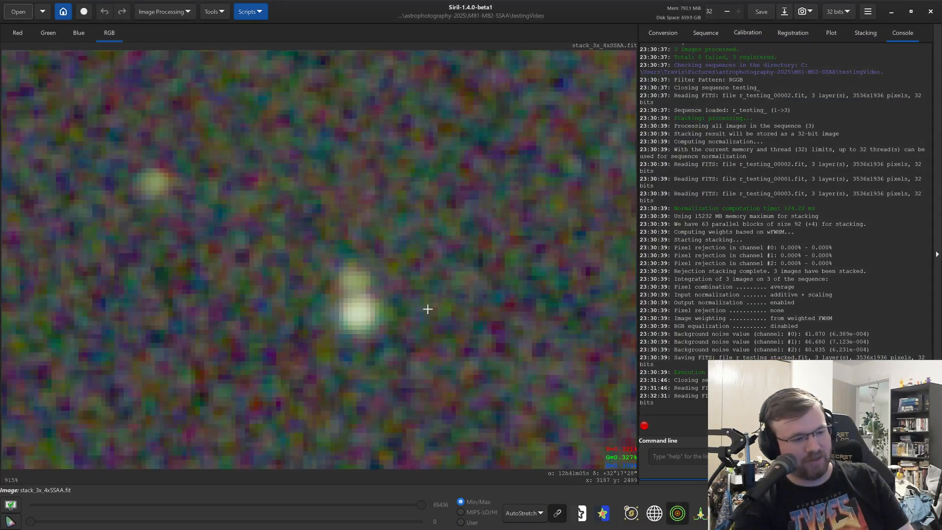
click(358, 311)
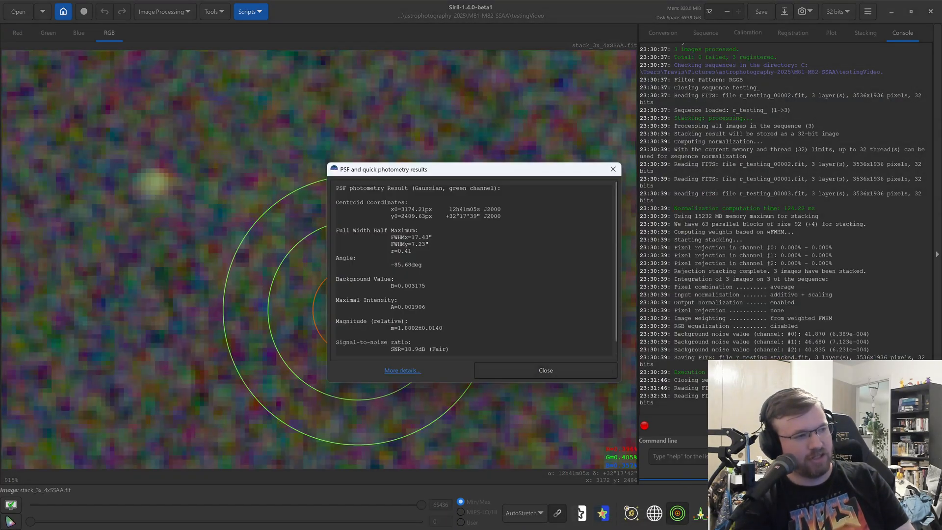
drag(452, 179, 603, 117)
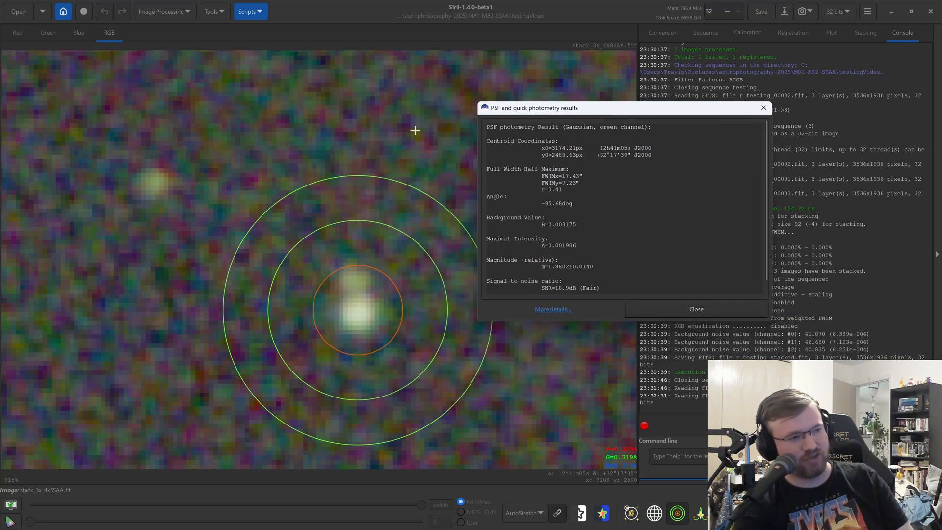
scroll(530, 221, down, 1)
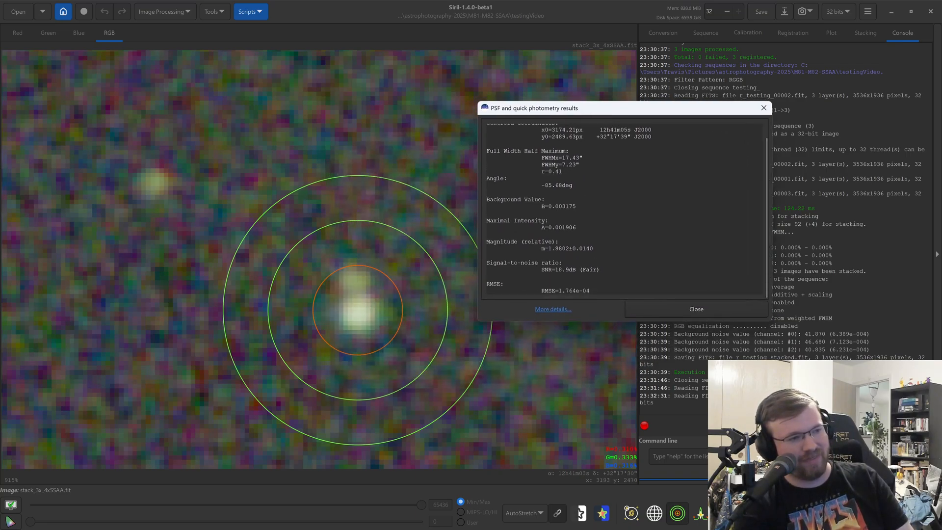
click(696, 308)
Measure the bright single star below the double star with quick photometry, review its PSF results and dismiss them.
scroll(263, 245, down, 3)
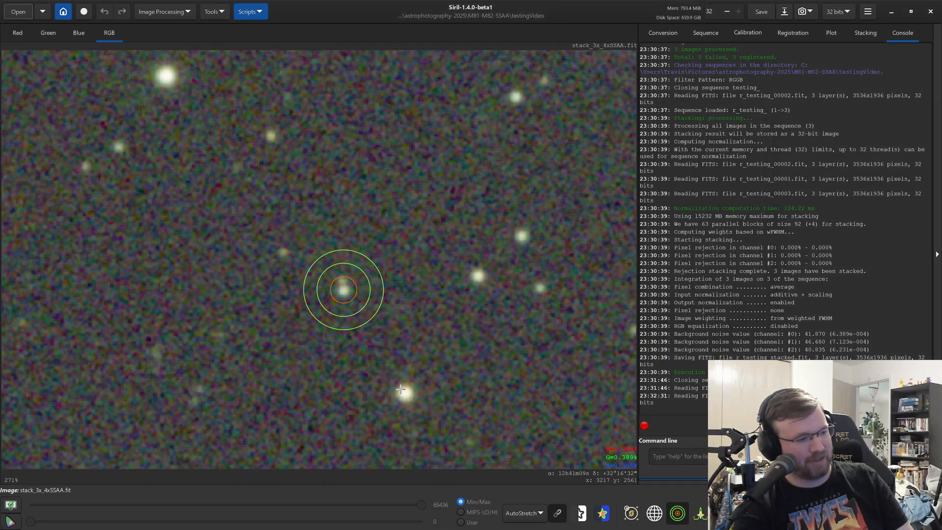
click(401, 396)
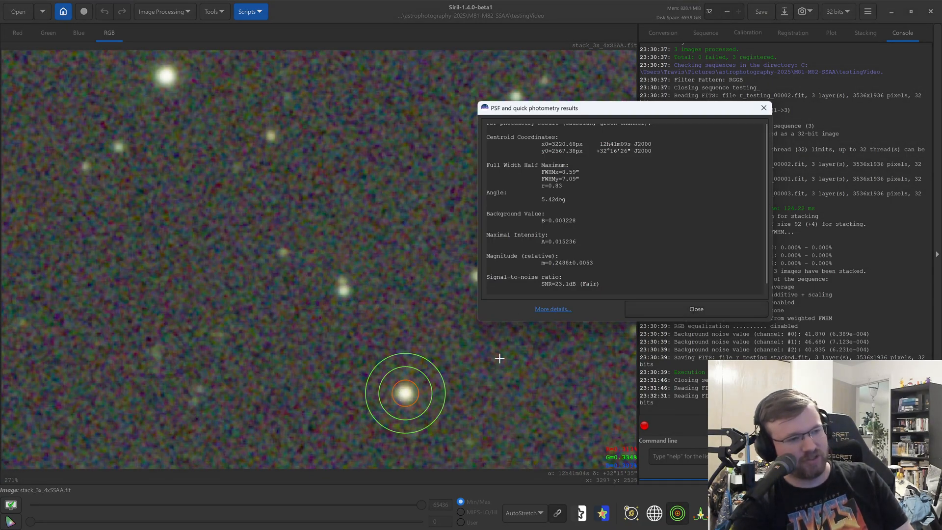
scroll(417, 424, up, 2)
scroll(391, 378, up, 1)
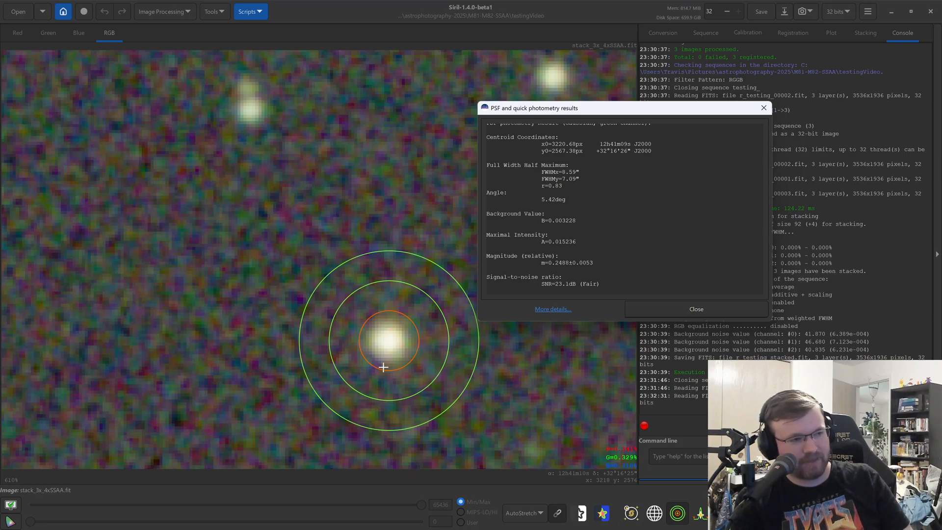
scroll(568, 128, up, 1)
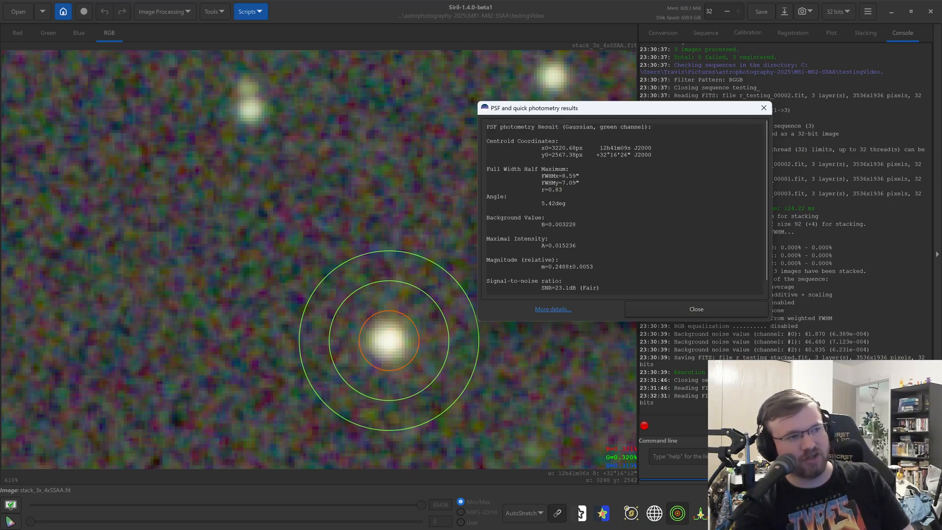
triple_click(568, 127)
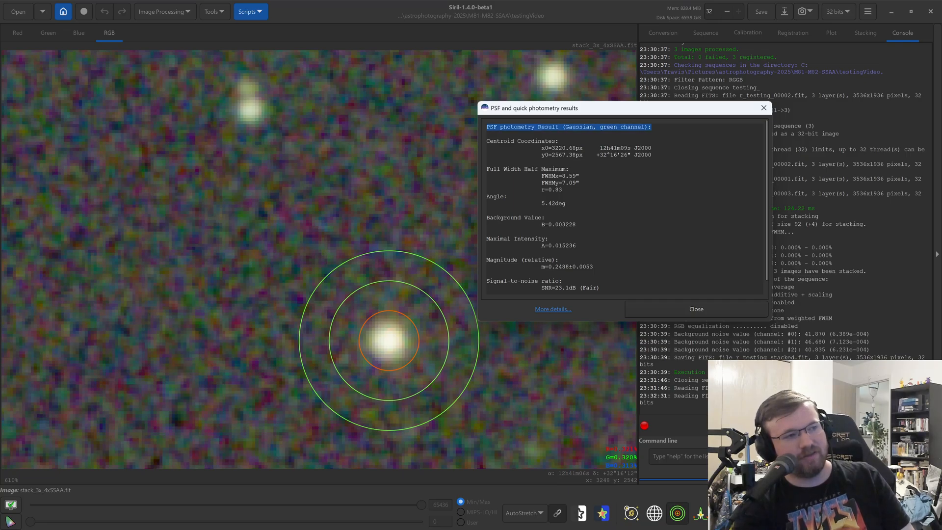
click(568, 128)
scroll(568, 128, down, 2)
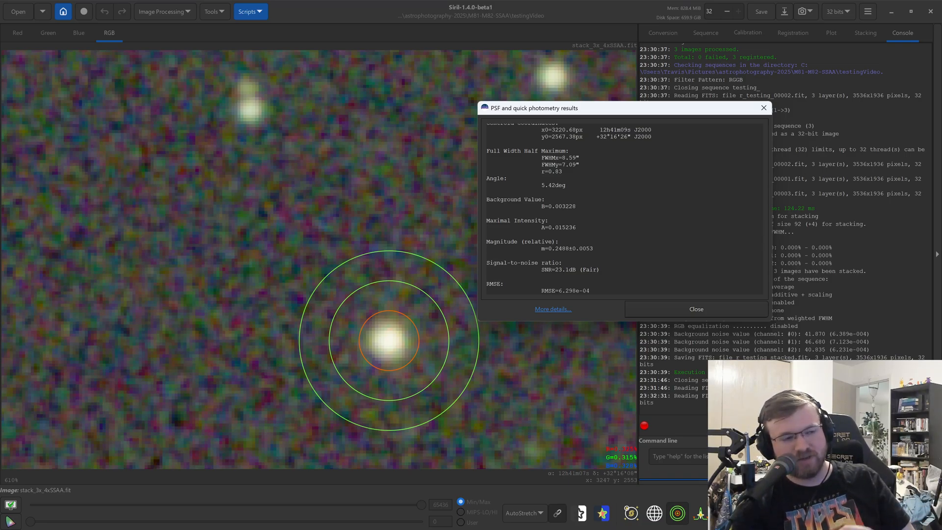
click(664, 305)
Compare the measured single star with the double star above it, and switch to the Siril 1.4.0 Drizzle presentation in Chrome.
scroll(415, 337, down, 2)
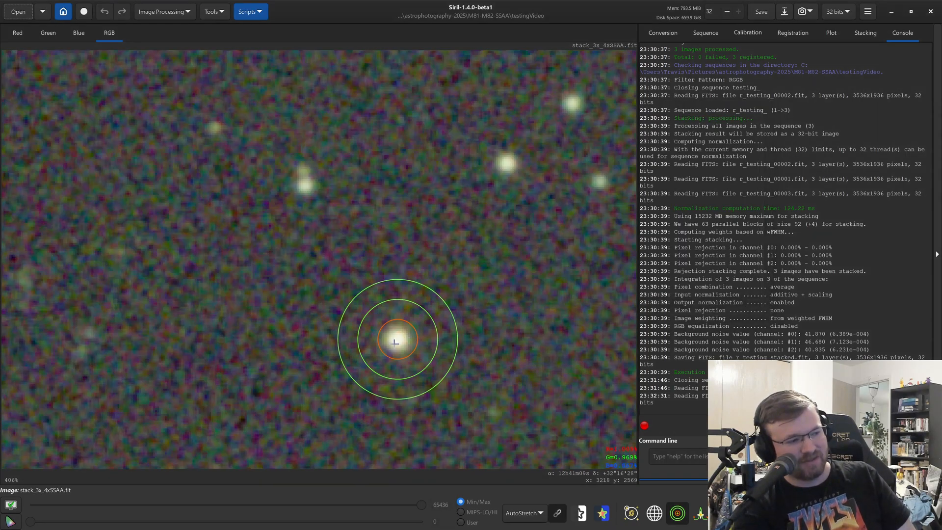
scroll(395, 337, up, 4)
scroll(406, 336, down, 2)
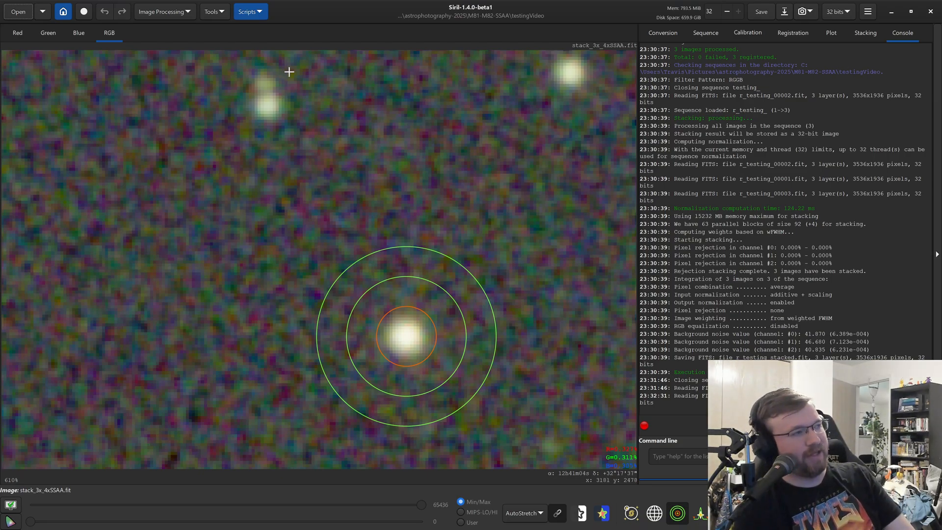
key(super)
click(439, 522)
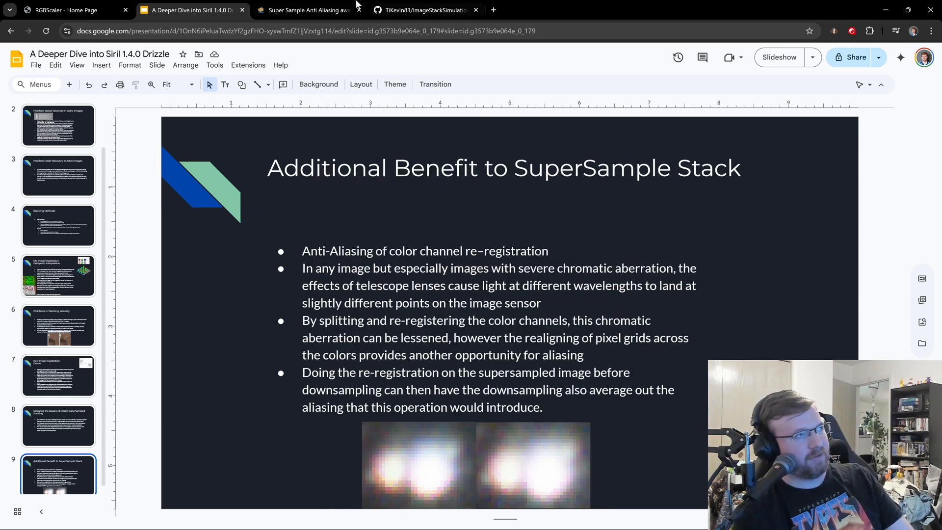
Switch to the AstroBin thread on super sample anti-aliasing and look over its stacking result images, including the 2x Alnitak zoom.
click(351, 7)
scroll(326, 177, up, 5)
scroll(314, 229, down, 6)
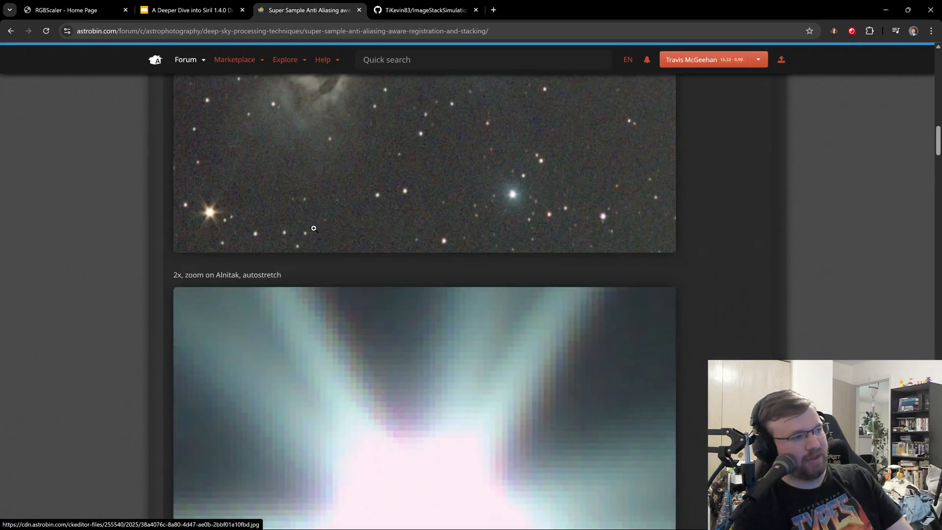
scroll(314, 177, down, 1)
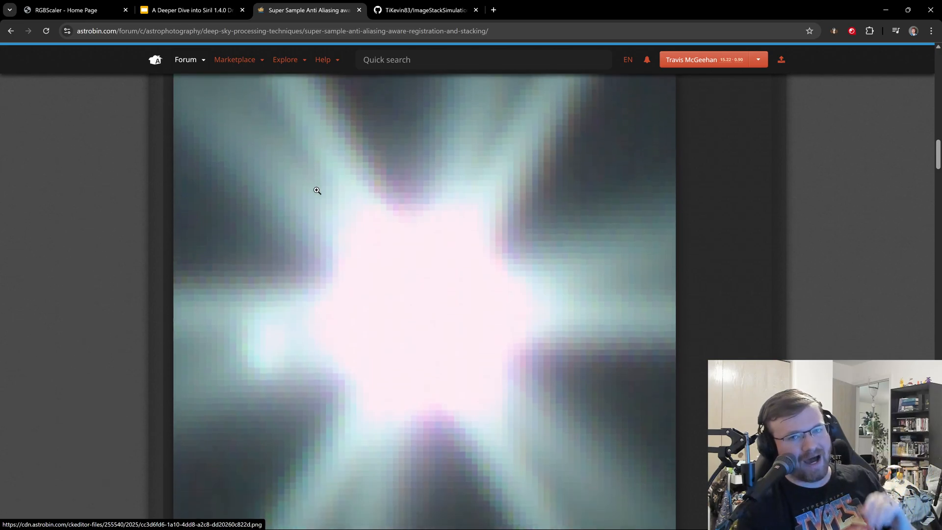
scroll(316, 197, up, 3)
scroll(314, 186, down, 1)
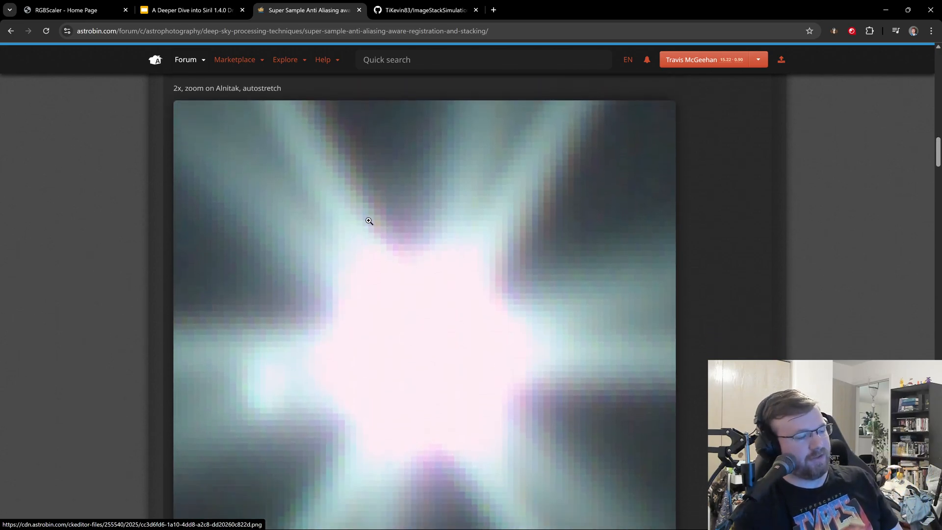
scroll(396, 281, up, 12)
scroll(397, 281, up, 4)
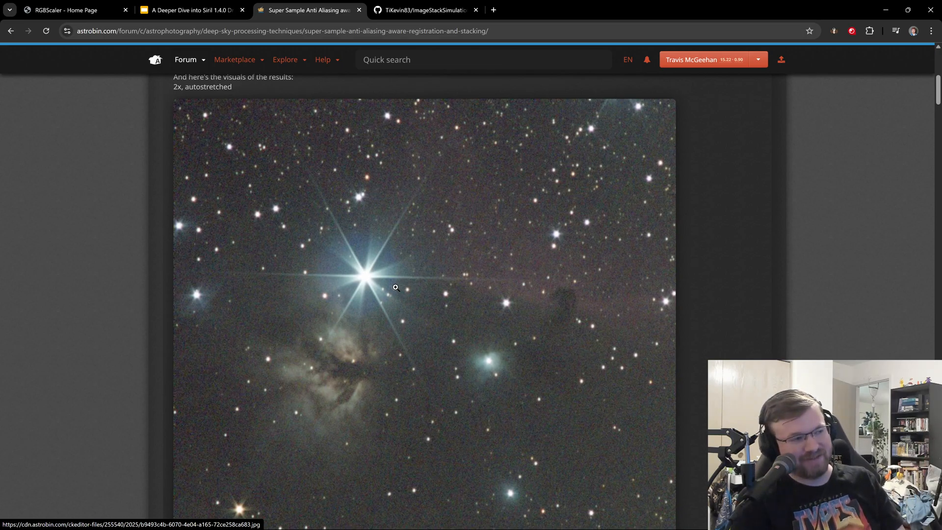
Compare the full-field 2x autostretched image with the 2x, 4x SSAA registered autostretched image.
scroll(396, 287, down, 1)
scroll(338, 292, down, 3)
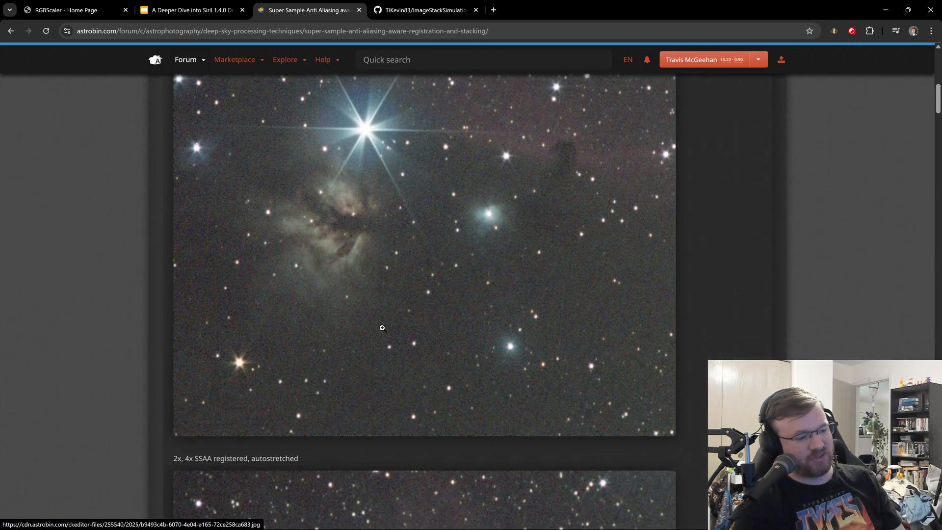
scroll(374, 315, up, 2)
scroll(374, 316, up, 2)
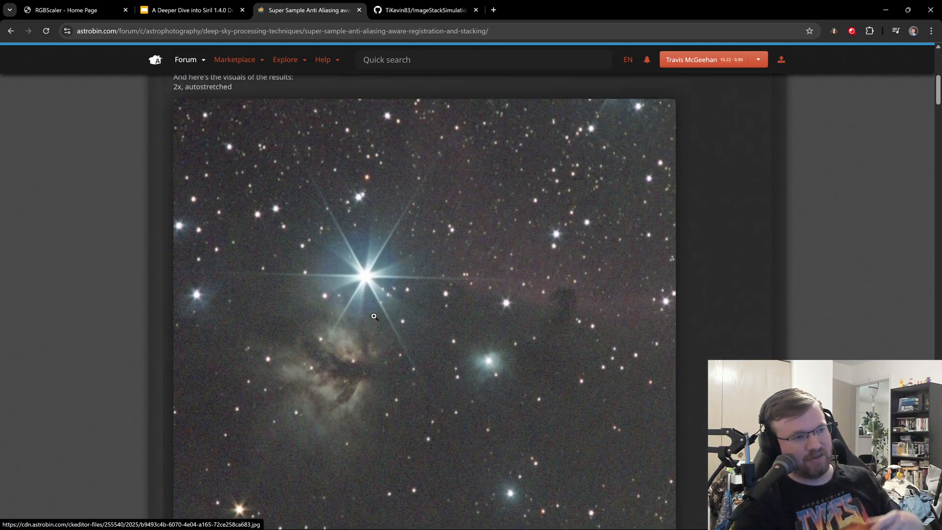
scroll(374, 316, down, 1)
scroll(374, 316, up, 3)
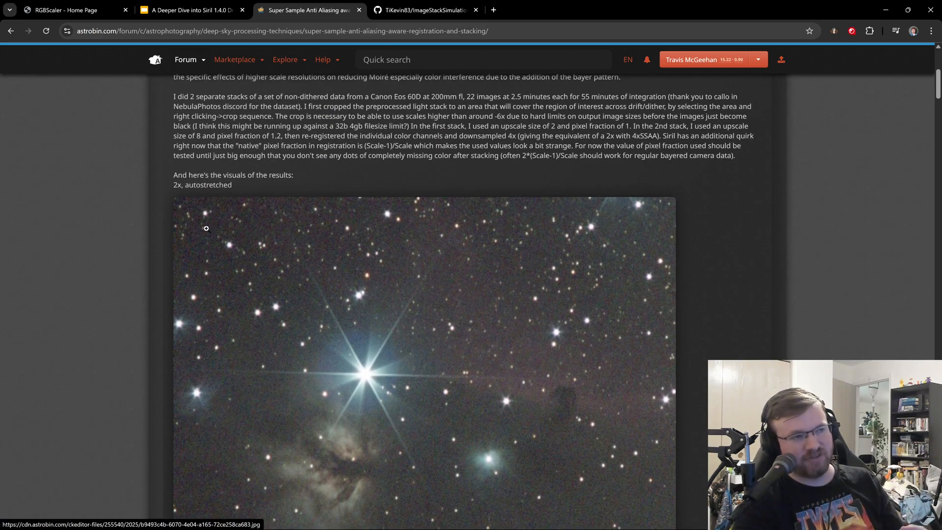
scroll(269, 295, down, 7)
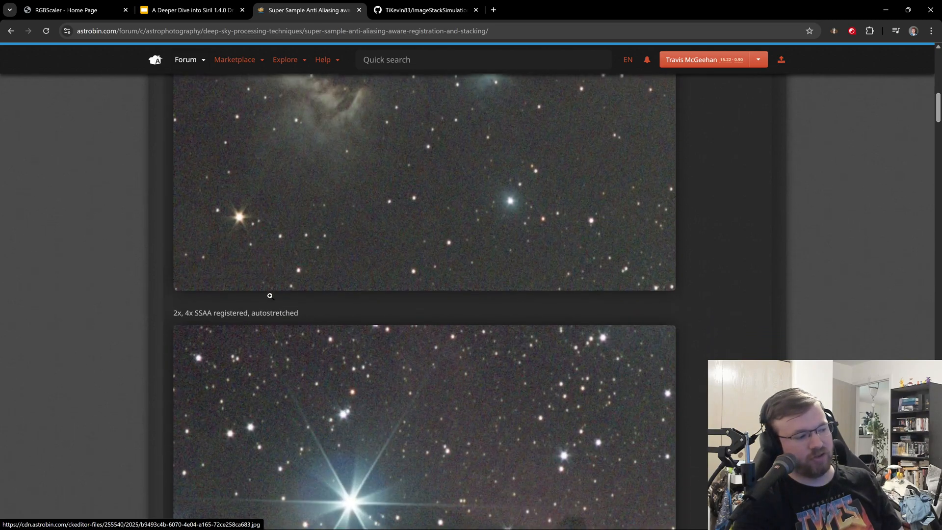
scroll(272, 308, down, 4)
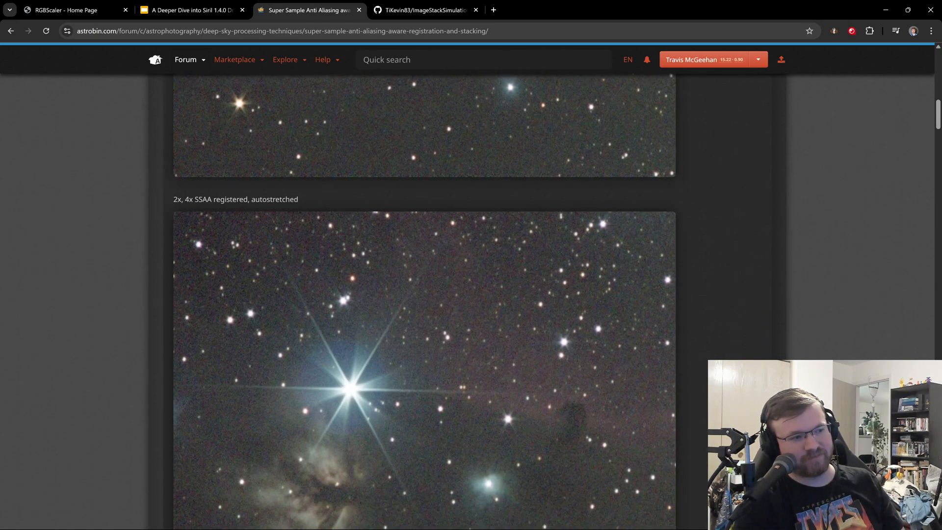
scroll(273, 308, up, 9)
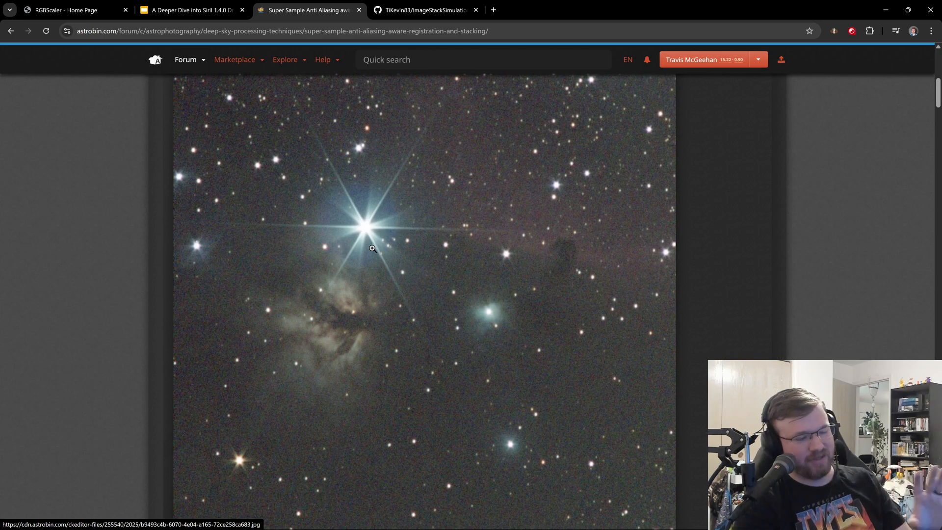
scroll(372, 248, up, 2)
scroll(358, 243, down, 2)
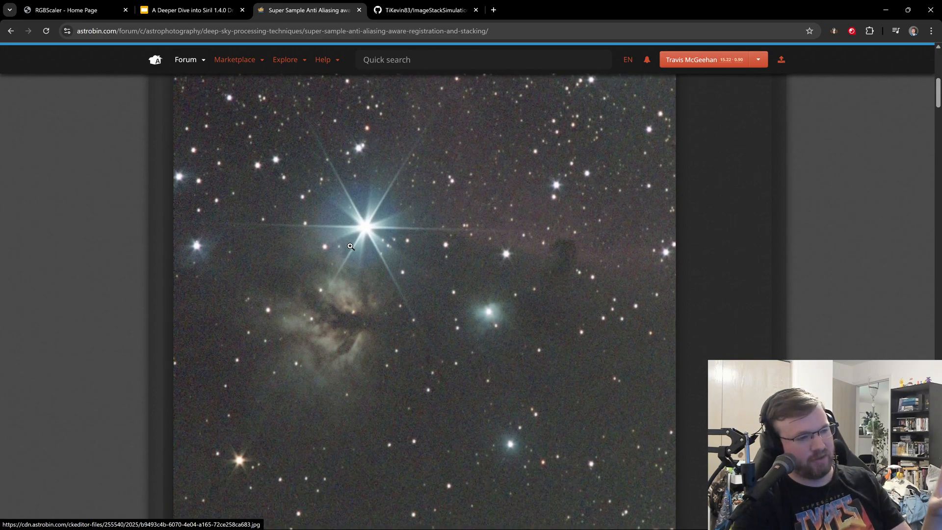
scroll(350, 246, down, 8)
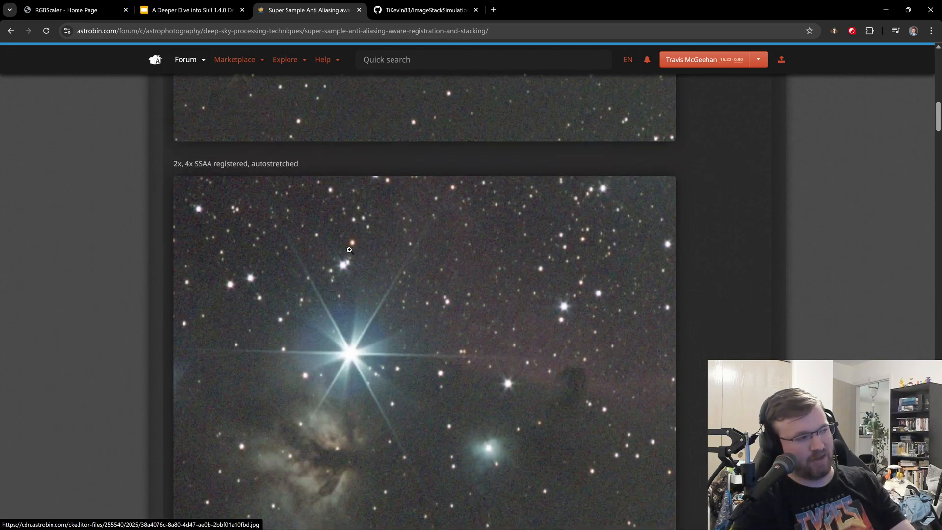
scroll(349, 250, down, 3)
scroll(363, 294, up, 2)
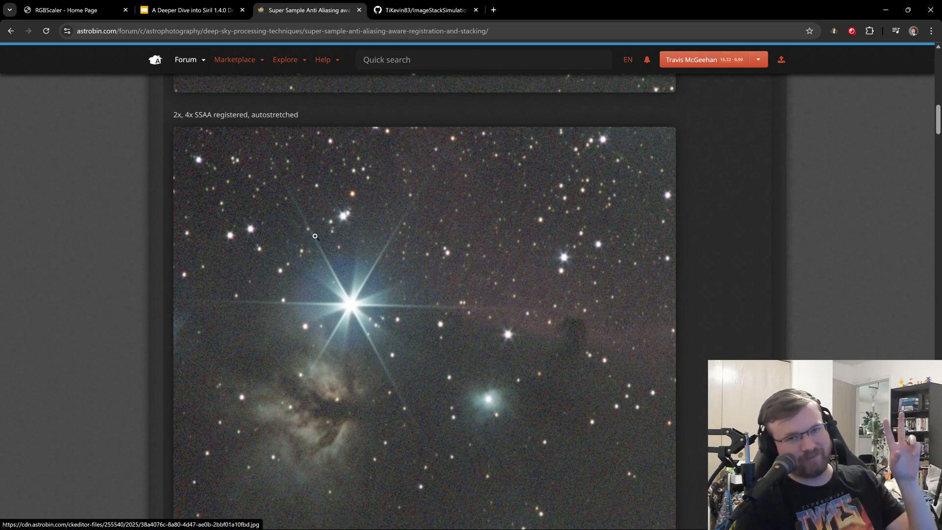
scroll(315, 236, down, 2)
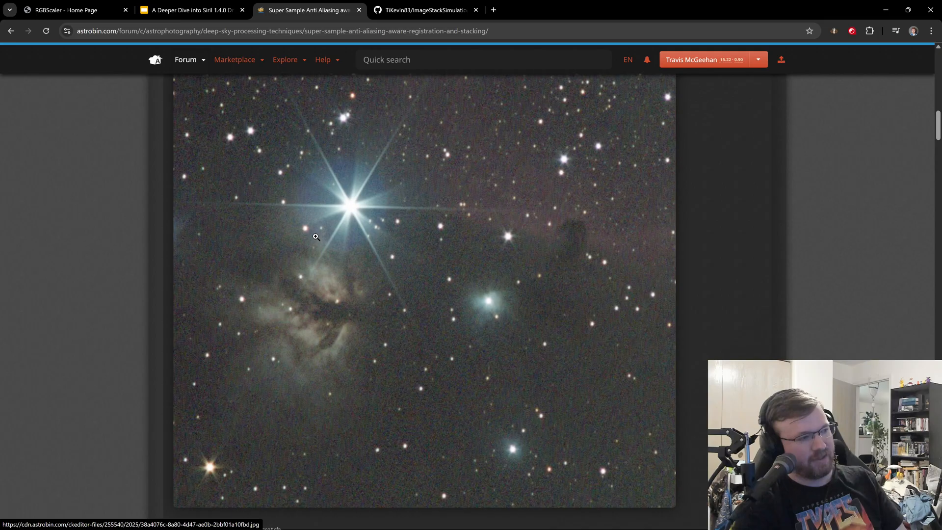
scroll(315, 236, up, 1)
scroll(315, 236, down, 10)
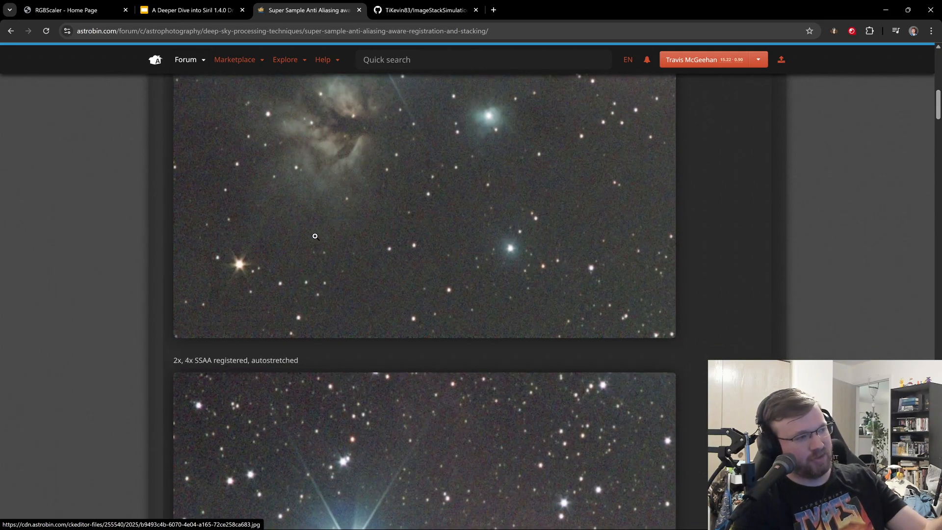
scroll(315, 236, down, 5)
scroll(397, 308, down, 1)
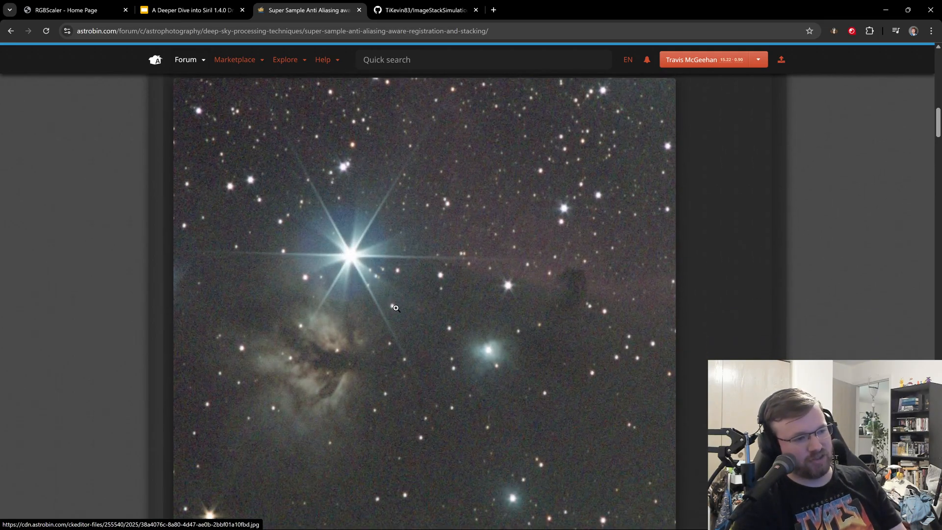
Compare the 2x autostretched zoom on Alnitak with the unprocessed 2x, 4x SSAA registered zoom.
scroll(396, 307, down, 7)
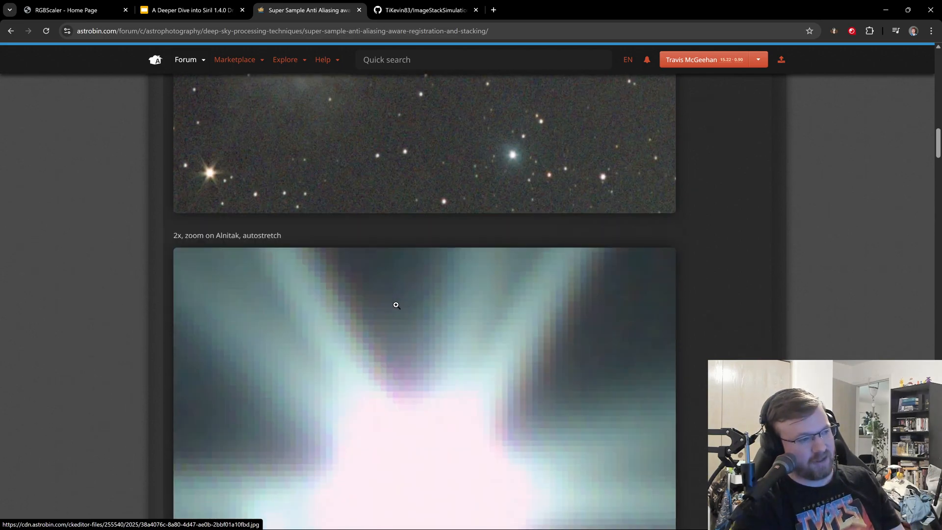
scroll(397, 305, down, 3)
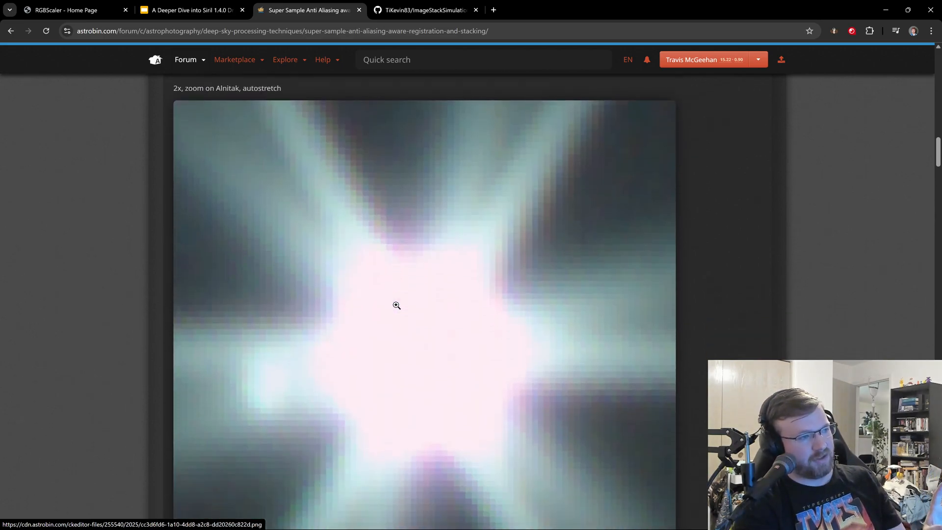
scroll(395, 173, down, 2)
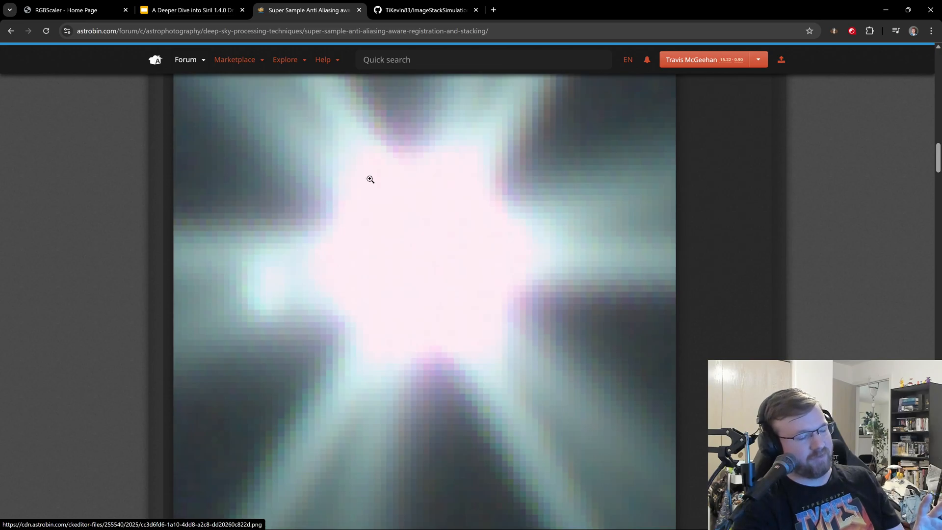
scroll(370, 180, up, 2)
scroll(399, 330, down, 2)
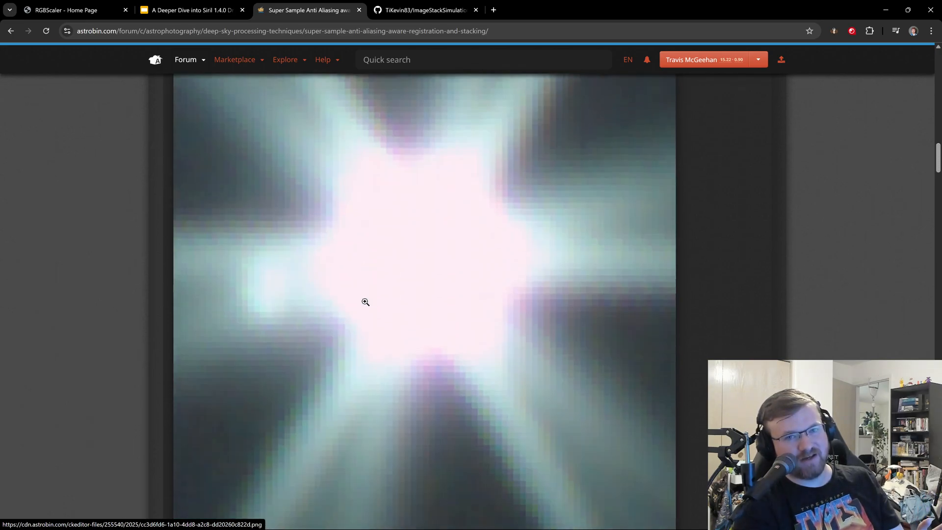
scroll(365, 302, down, 10)
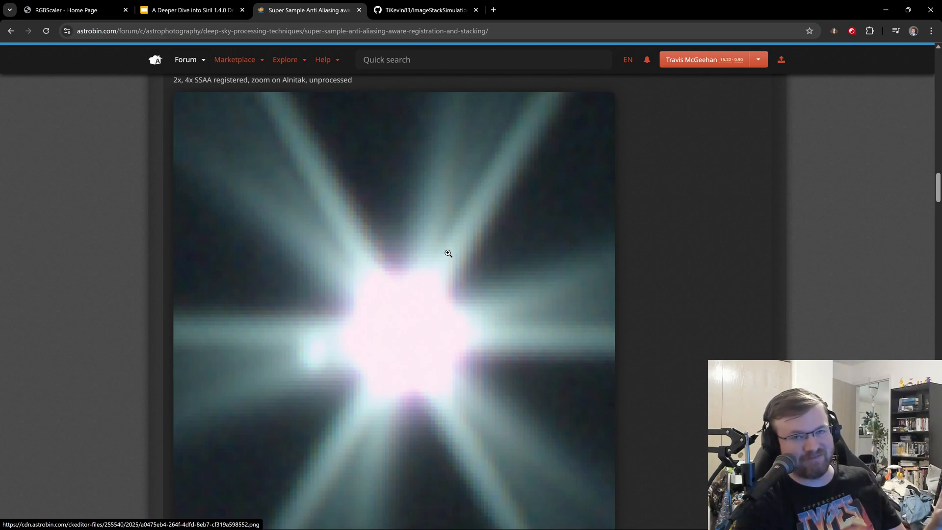
scroll(396, 210, up, 1)
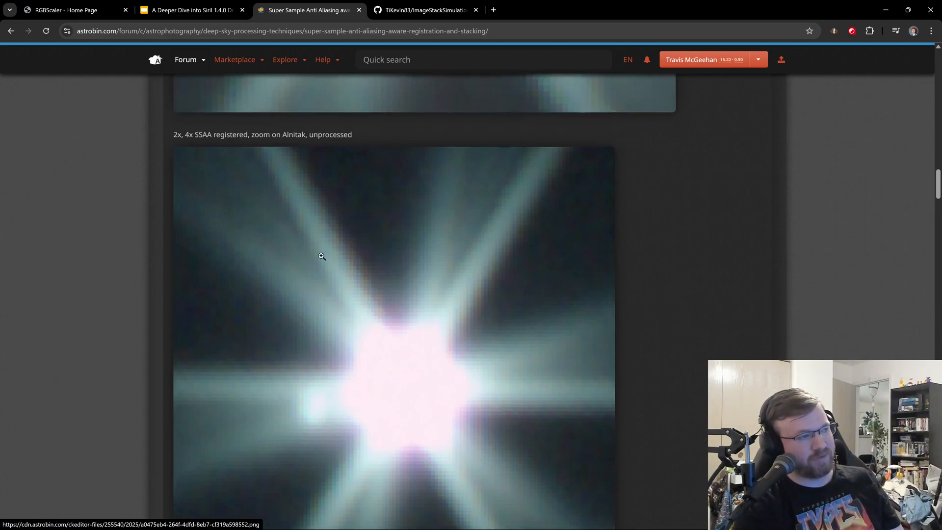
scroll(321, 257, up, 1)
scroll(536, 248, up, 8)
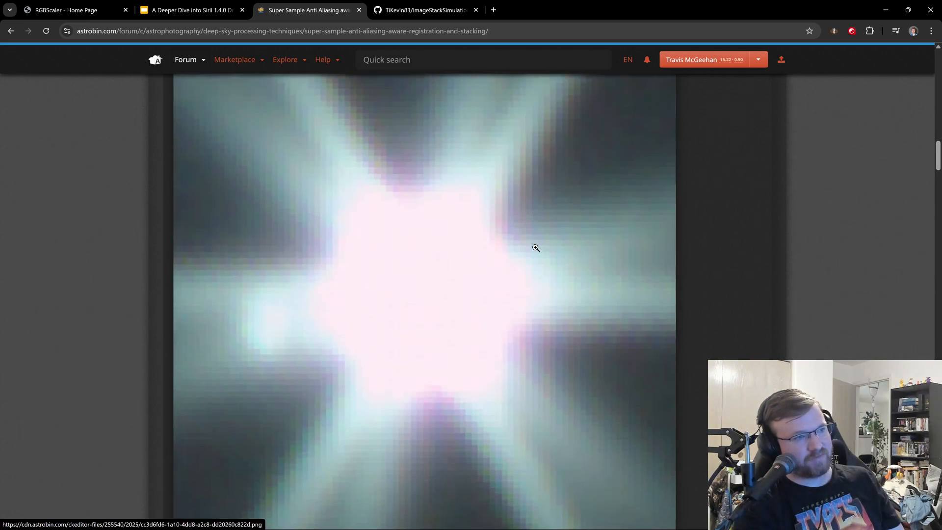
scroll(496, 256, up, 3)
scroll(473, 280, down, 8)
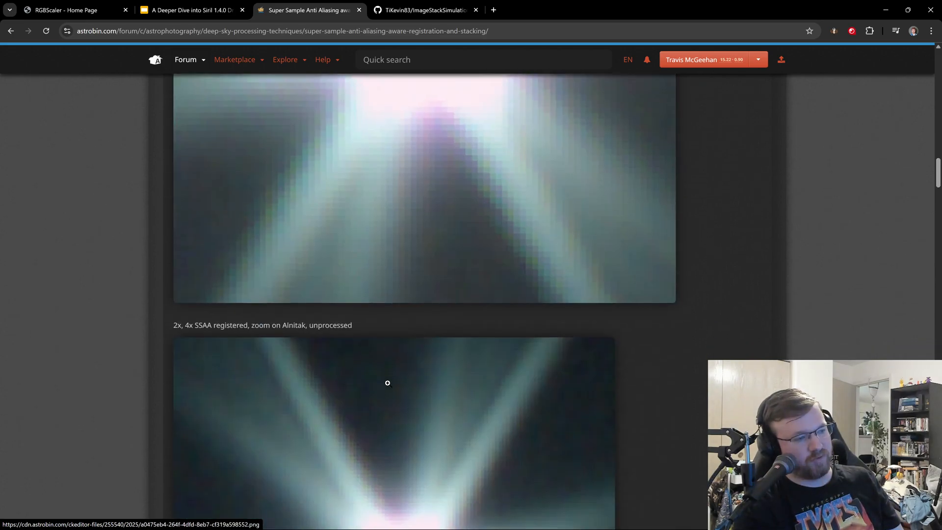
scroll(394, 382, down, 3)
scroll(429, 390, down, 2)
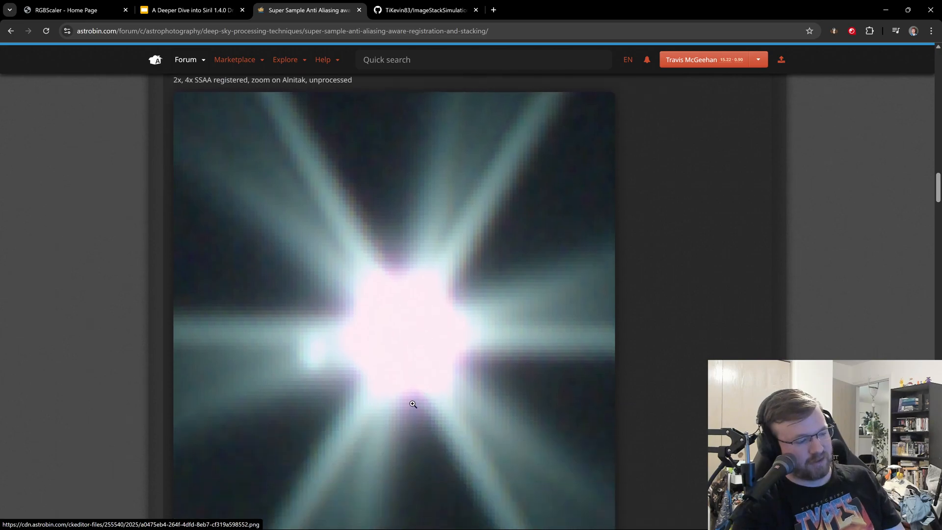
Examine the 2x Alnitak zoom processed with blurX and NoiseX against the two earlier Alnitak zooms without that processing.
scroll(360, 365, down, 2)
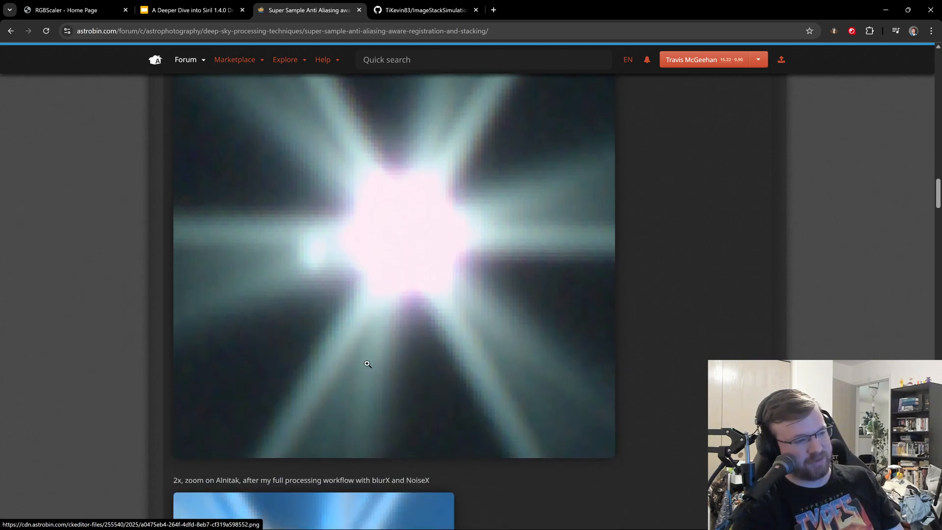
scroll(367, 364, down, 5)
scroll(351, 343, up, 1)
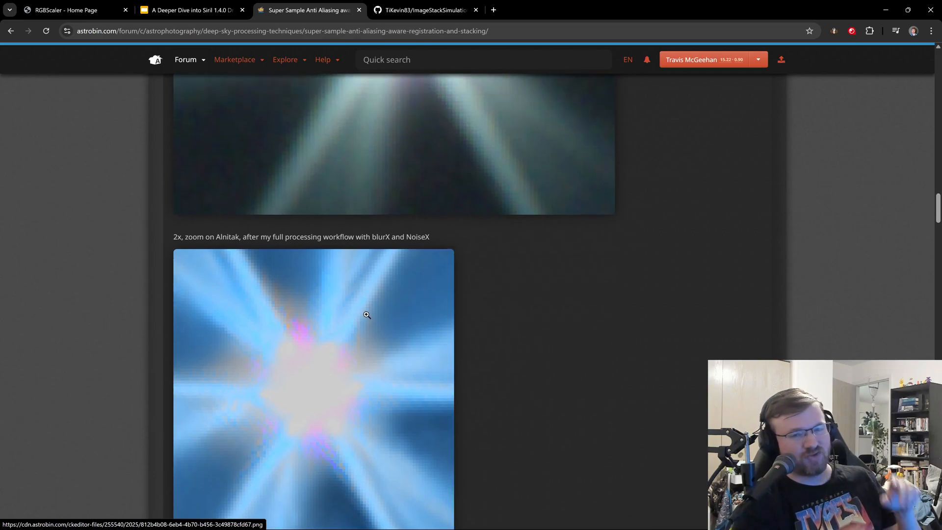
scroll(373, 311, down, 1)
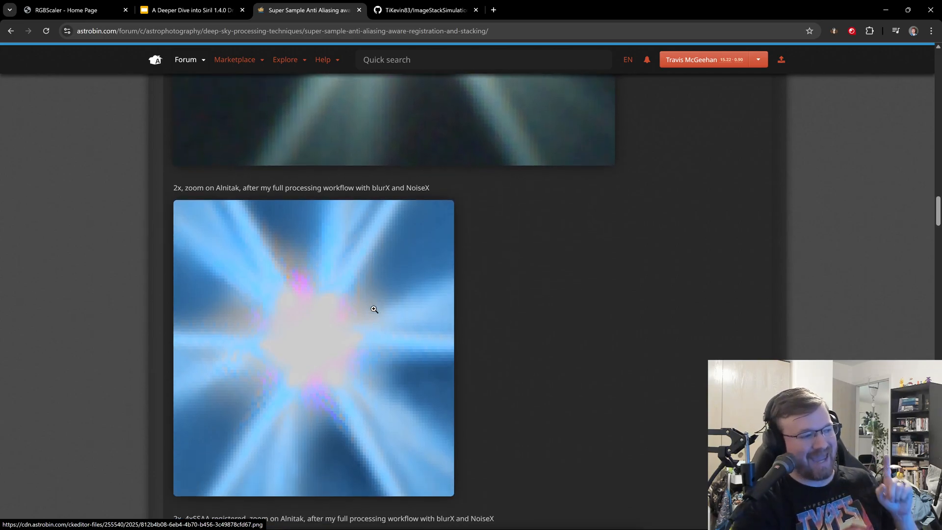
scroll(374, 310, up, 10)
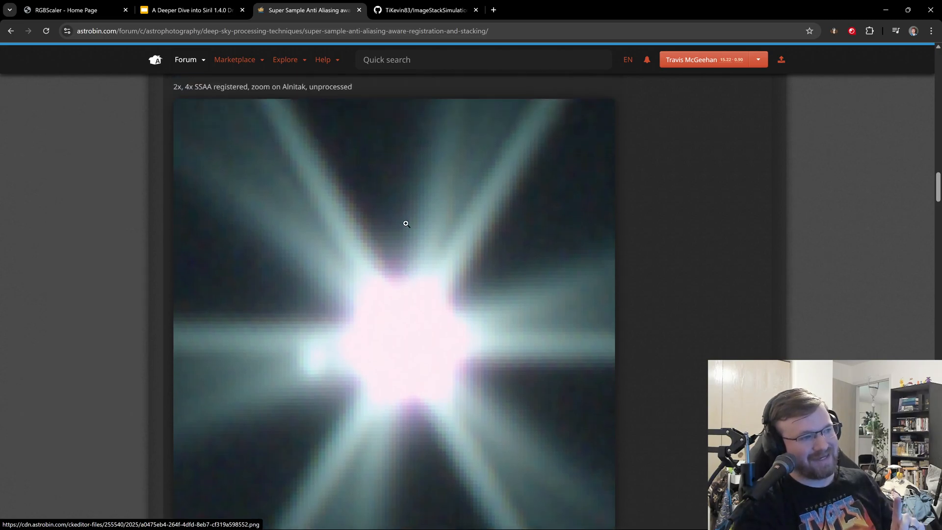
scroll(400, 266, up, 5)
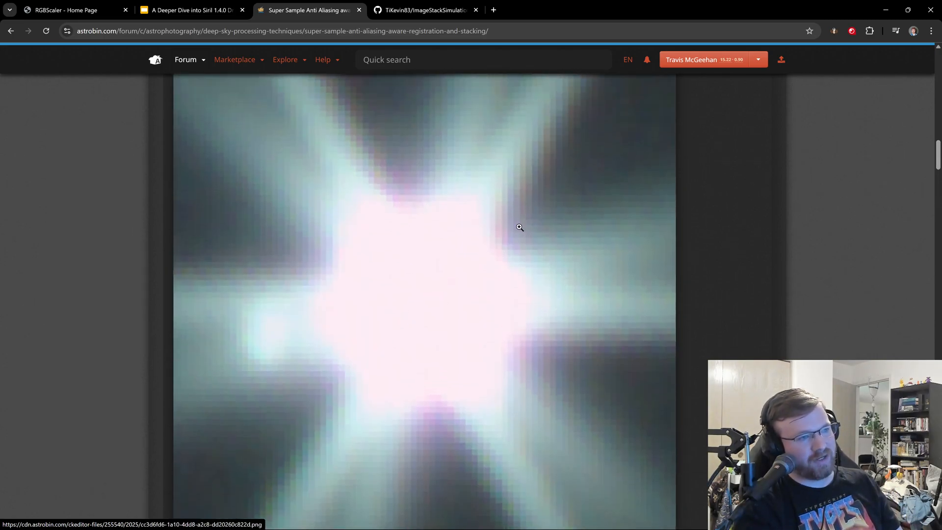
scroll(496, 206, down, 4)
scroll(496, 206, down, 1)
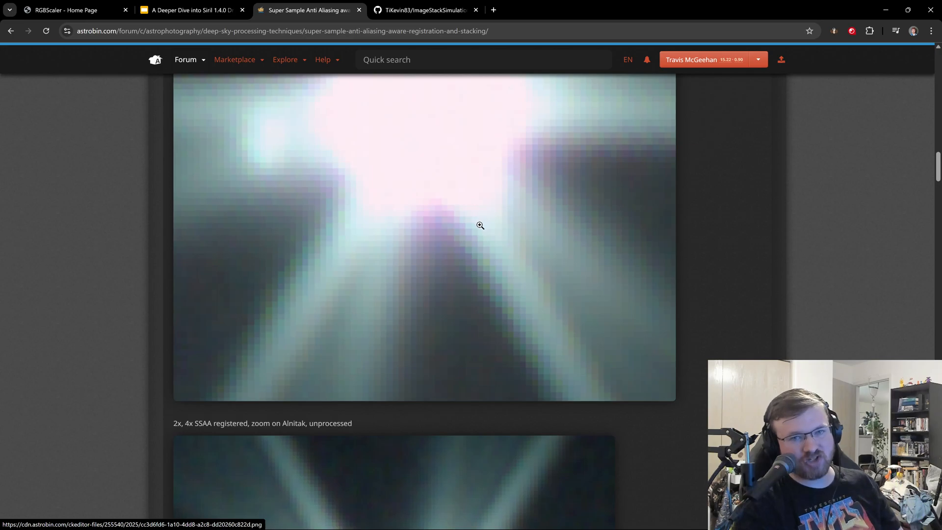
scroll(476, 227, down, 1)
scroll(473, 230, down, 6)
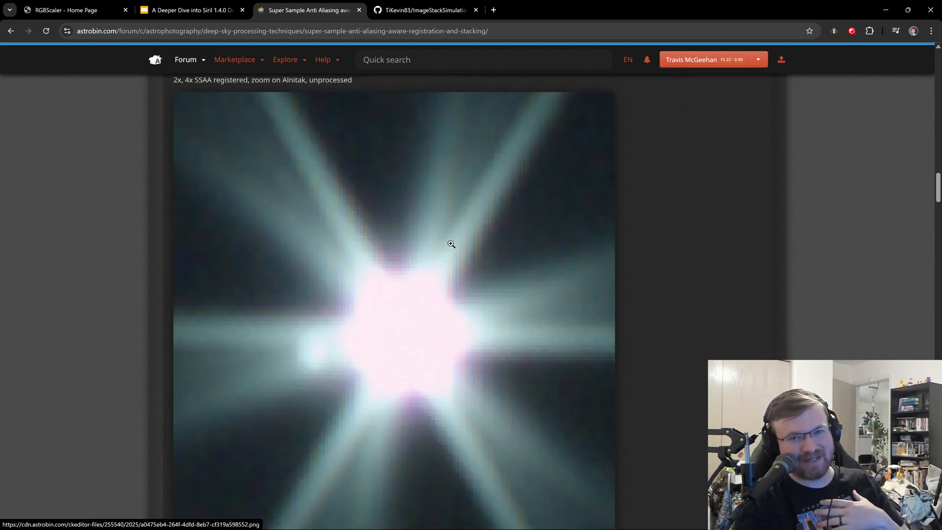
scroll(423, 299, down, 5)
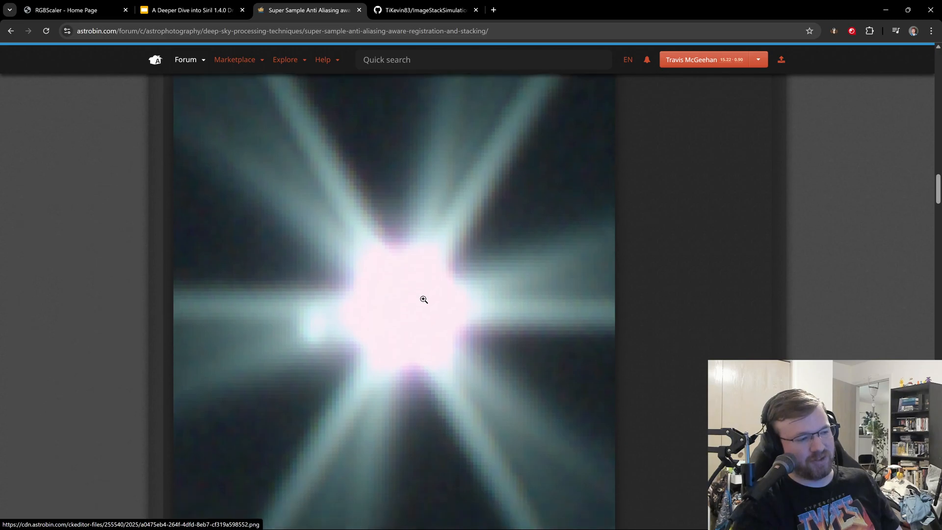
scroll(421, 300, down, 3)
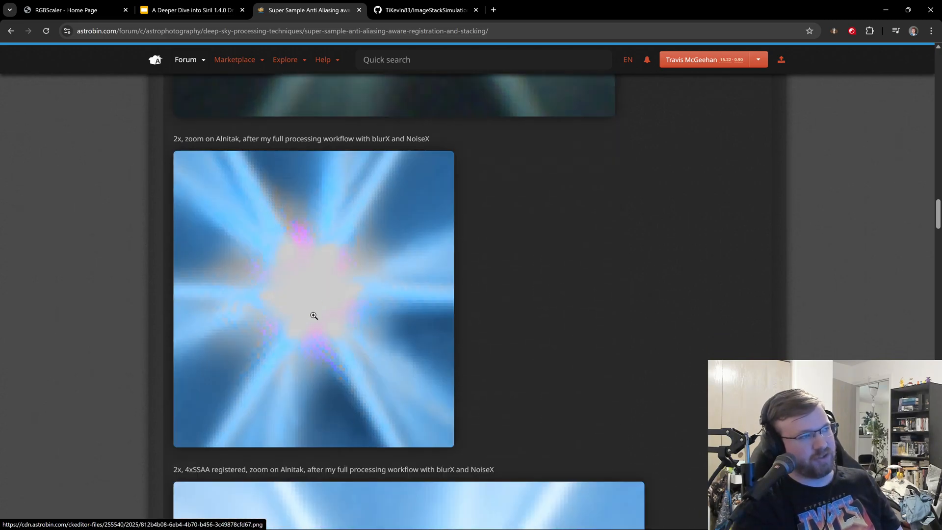
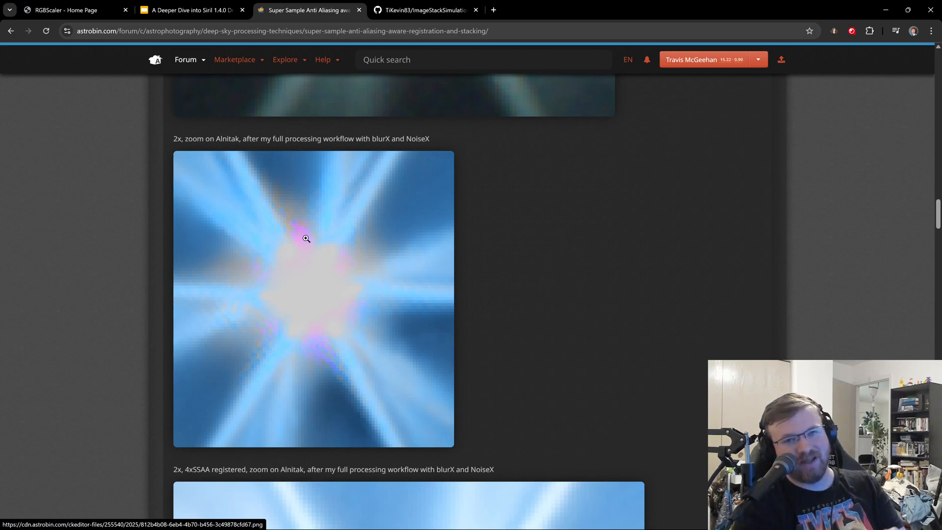
Compare the 2x Alnitak zoom processed with blurX and NoiseX against the 2x, 4xSSAA registered zoom given the same processing.
scroll(306, 238, down, 8)
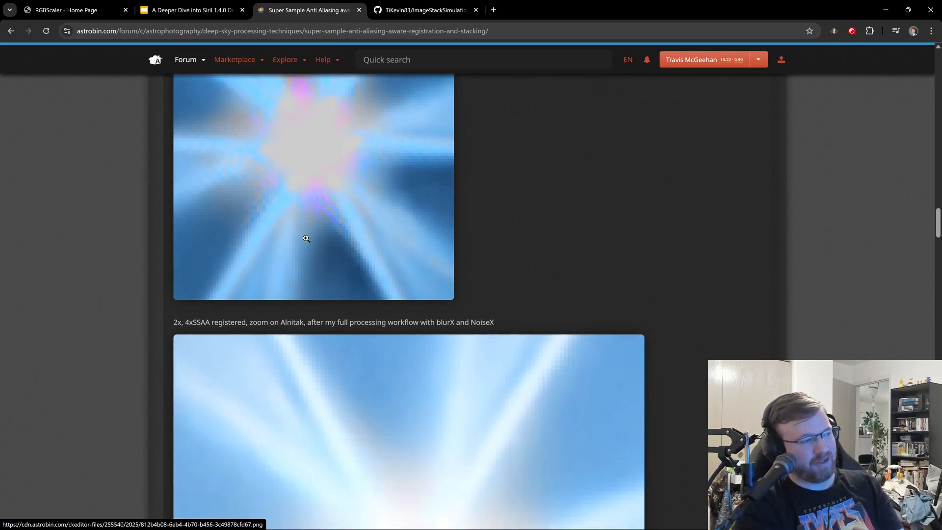
scroll(382, 310, up, 1)
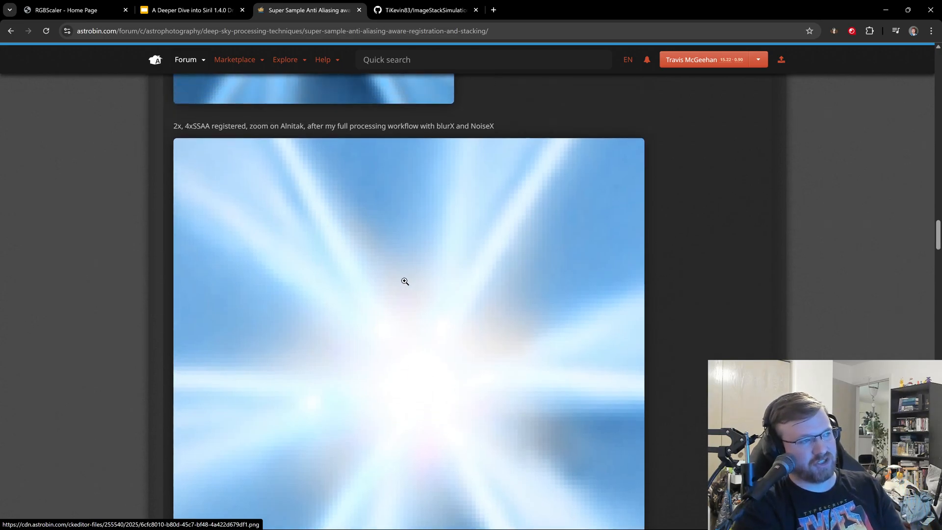
scroll(402, 281, down, 1)
scroll(398, 282, up, 1)
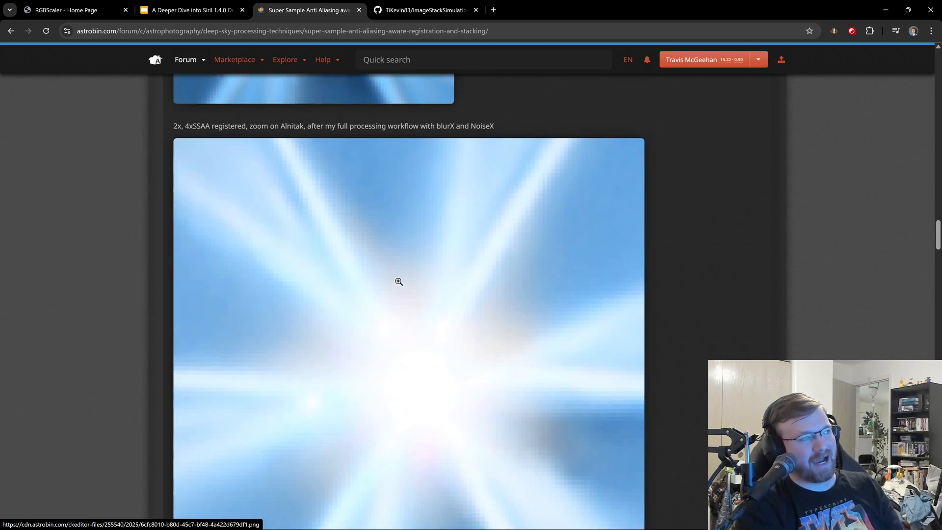
scroll(399, 281, down, 1)
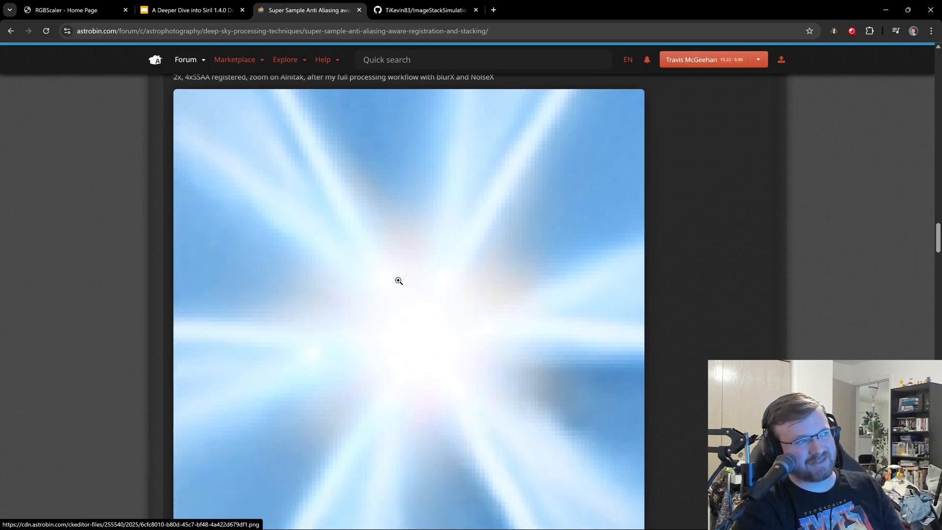
scroll(398, 281, up, 1)
scroll(346, 255, up, 5)
scroll(346, 255, up, 1)
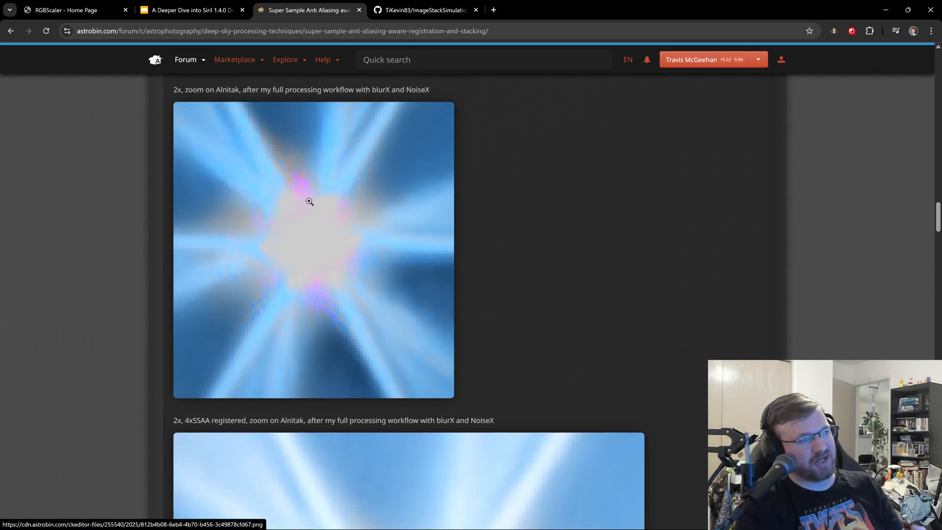
scroll(383, 295, down, 6)
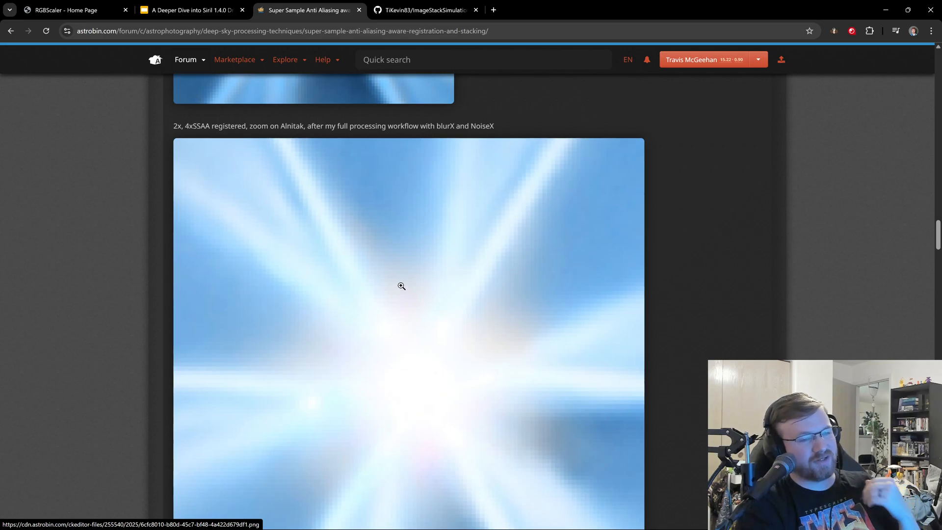
Recheck the star core and diffraction spikes around Alnitak in both fully processed zooms, plain 2x and 4xSSAA registered.
scroll(406, 286, up, 7)
scroll(407, 286, up, 2)
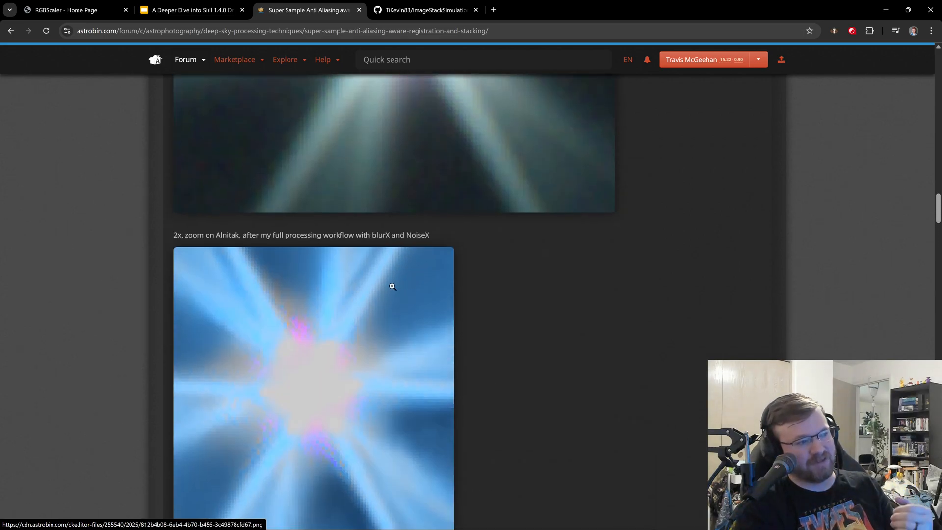
scroll(391, 286, down, 2)
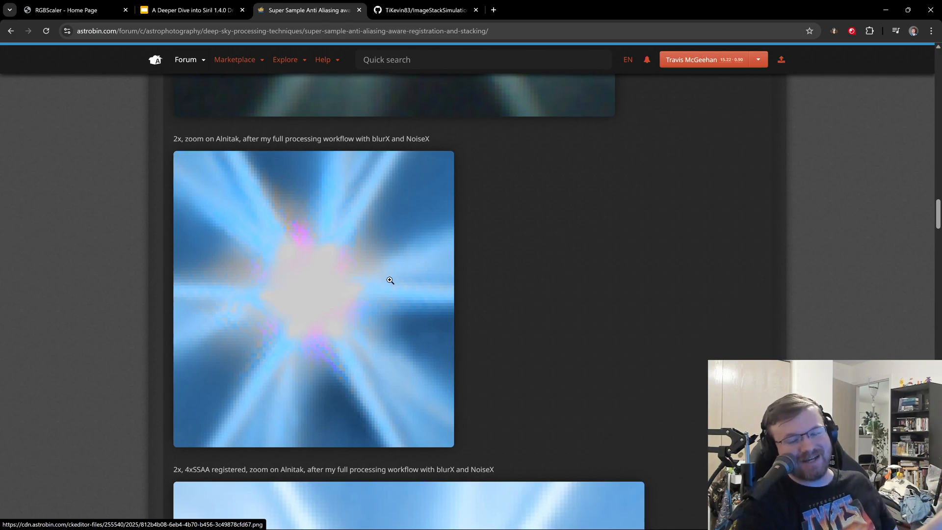
scroll(391, 284, down, 1)
scroll(391, 284, down, 8)
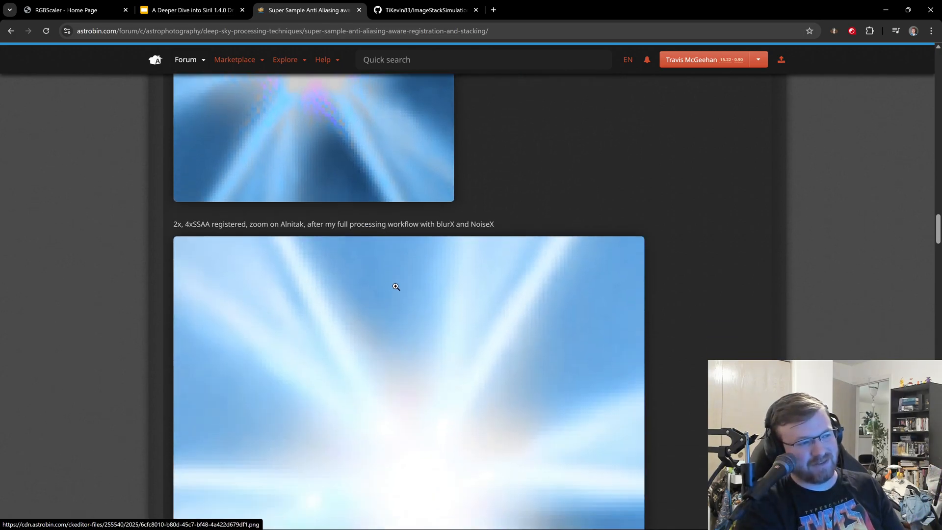
scroll(396, 286, down, 1)
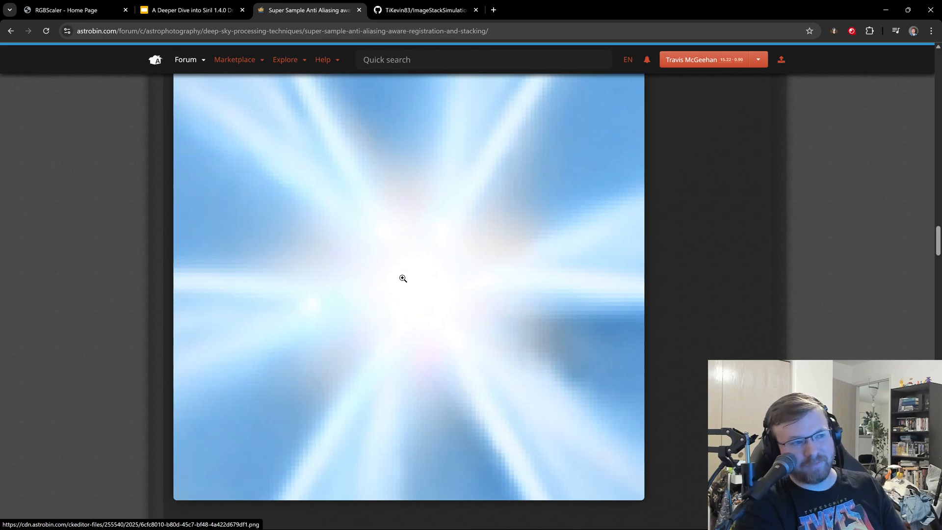
scroll(403, 278, down, 3)
scroll(402, 277, up, 3)
scroll(250, 216, up, 8)
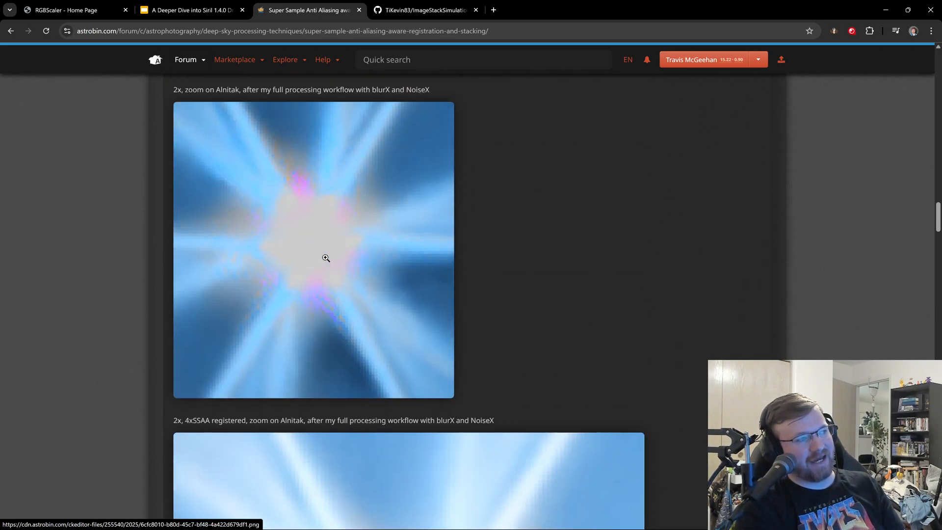
scroll(271, 221, up, 2)
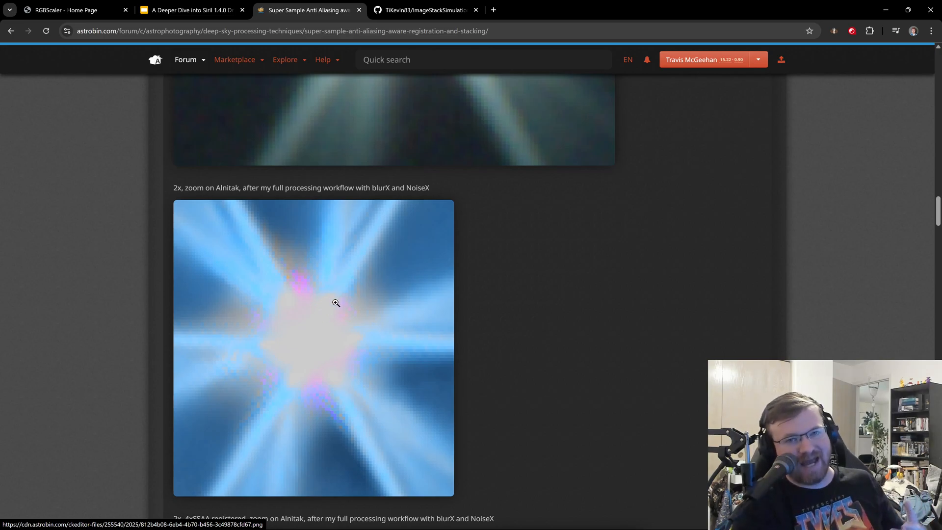
Examine the processed 4xSSAA registered Alnitak zoom down to the explanatory text beneath it, checking back against the plain 2x version.
scroll(327, 298, down, 8)
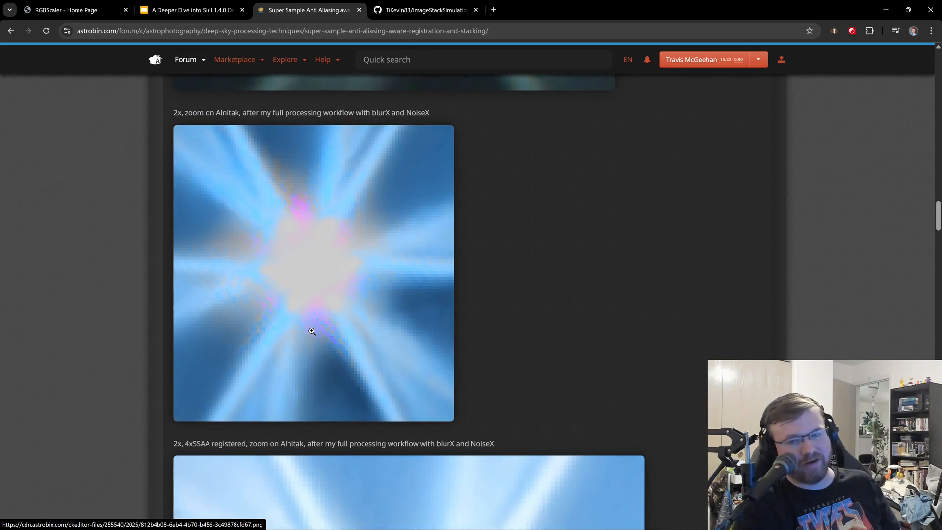
scroll(341, 359, down, 2)
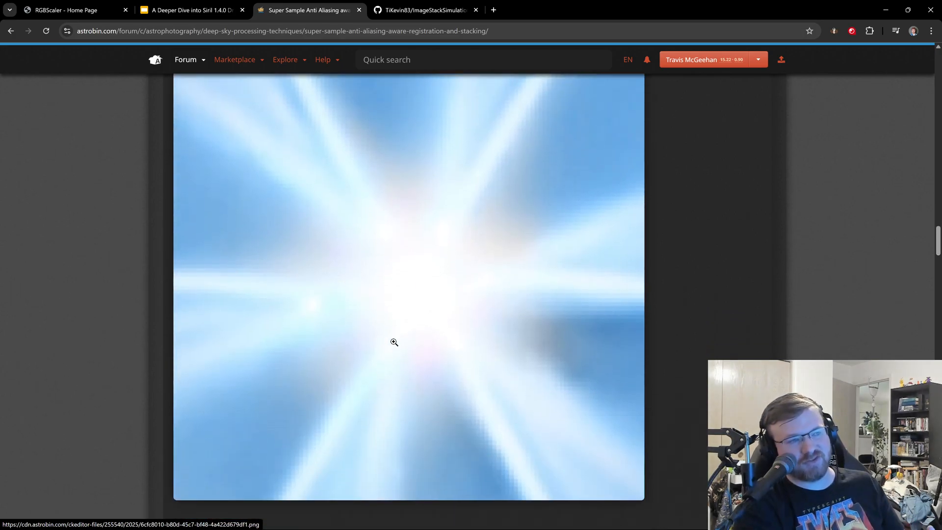
scroll(490, 334, up, 3)
scroll(418, 383, down, 5)
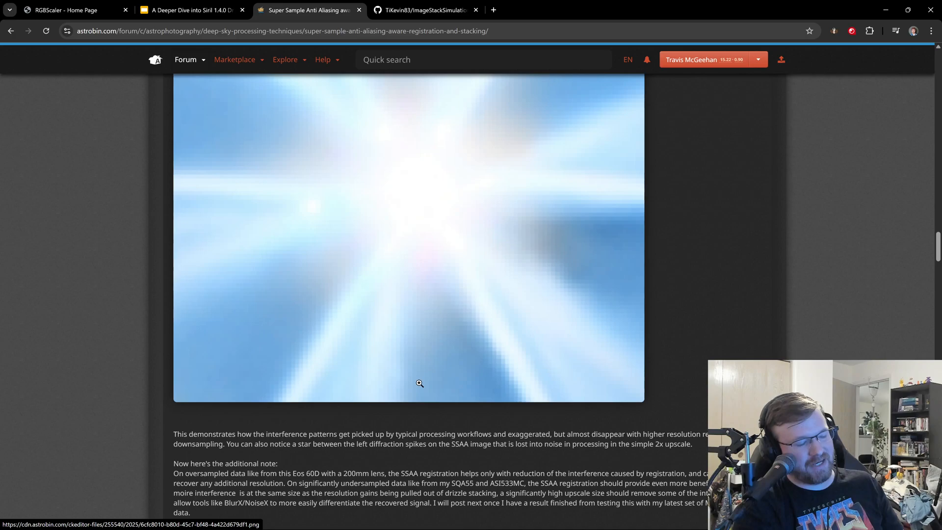
scroll(495, 241, up, 2)
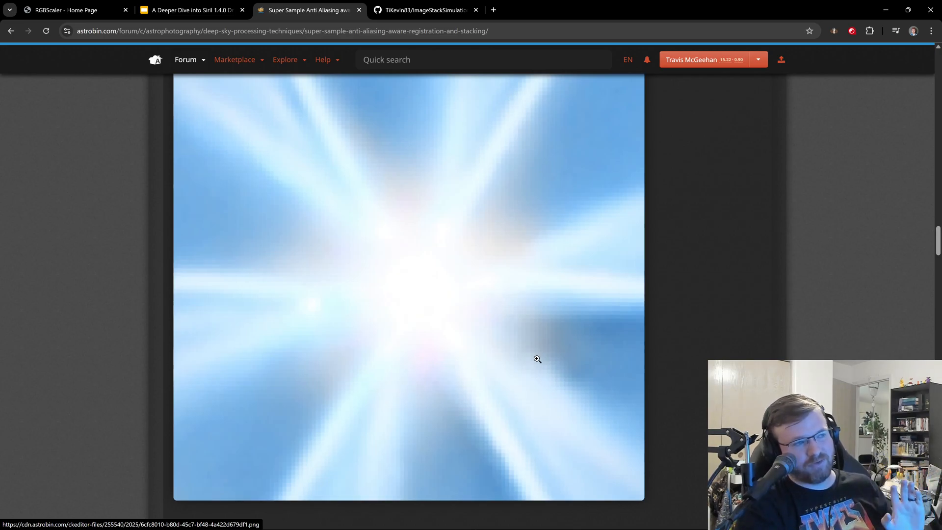
scroll(499, 357, up, 10)
scroll(372, 311, down, 15)
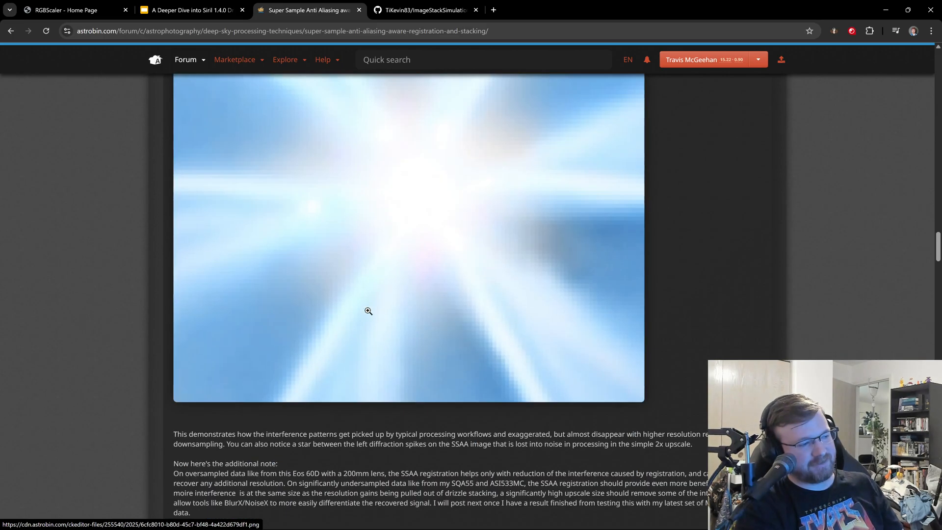
scroll(368, 307, up, 4)
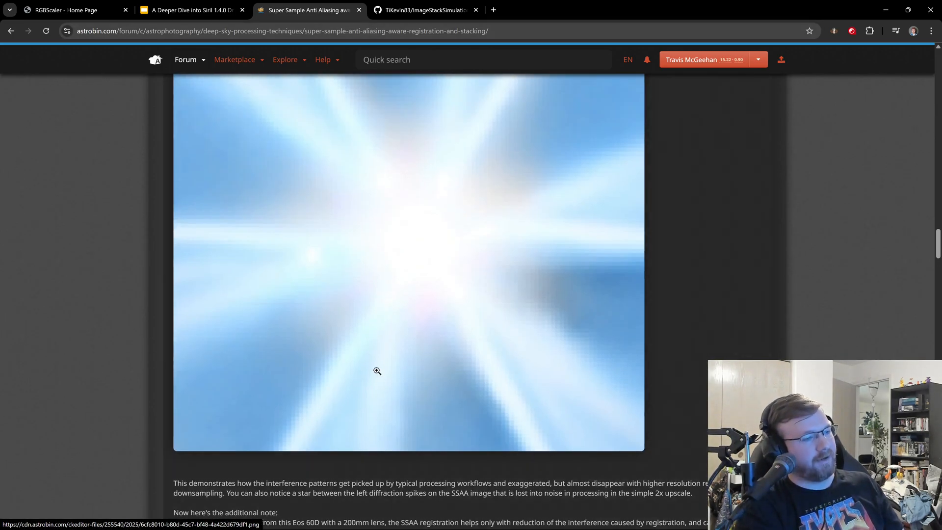
Switch to GIMP and look over the whole galaxy field in Markarian.jpg.
mouse_move(587, 527)
mouse_move(586, 504)
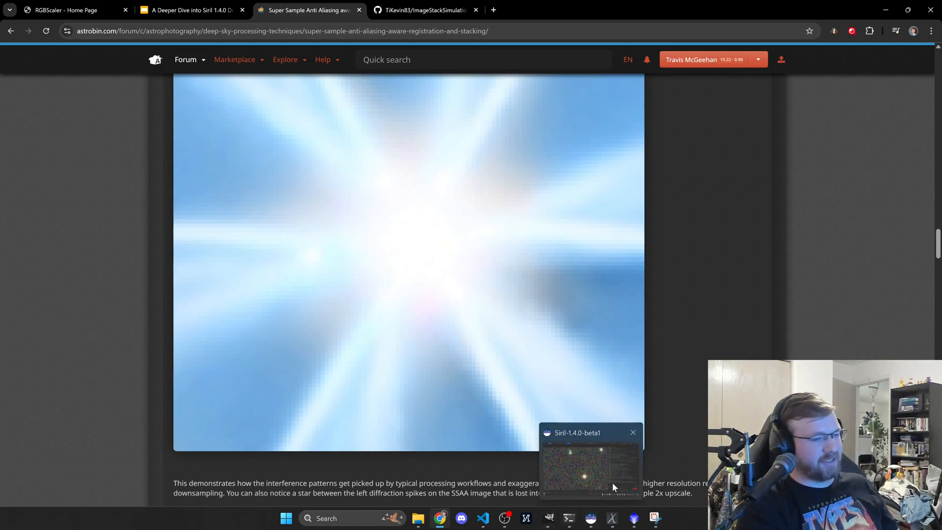
mouse_move(543, 527)
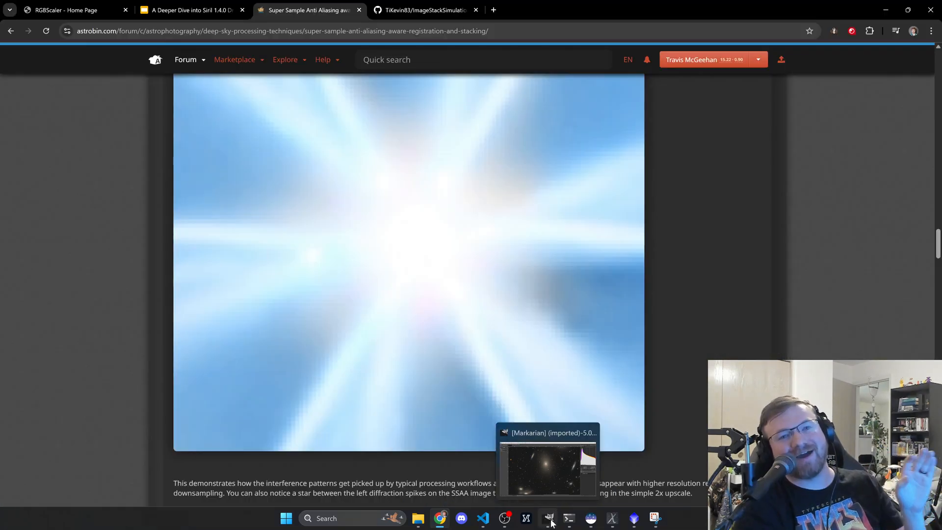
click(550, 520)
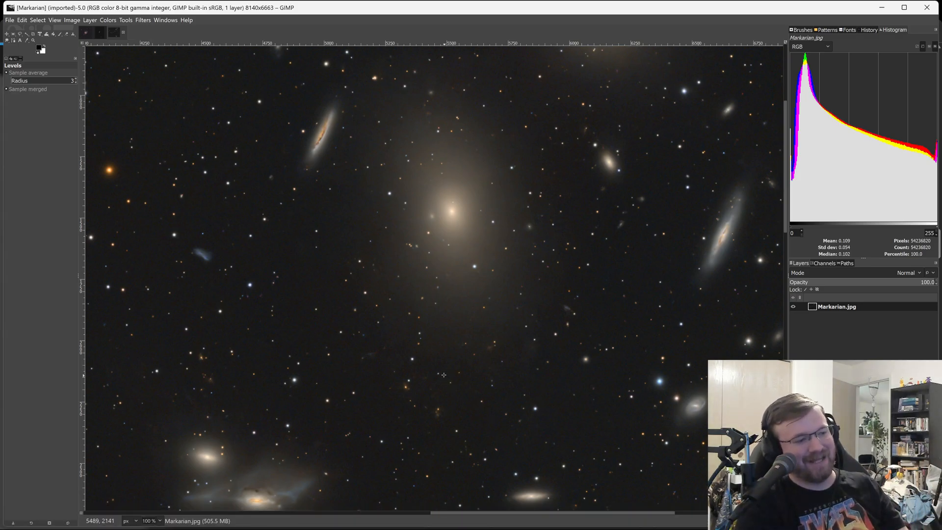
scroll(443, 374, down, 5)
scroll(404, 348, up, 3)
scroll(402, 343, down, 8)
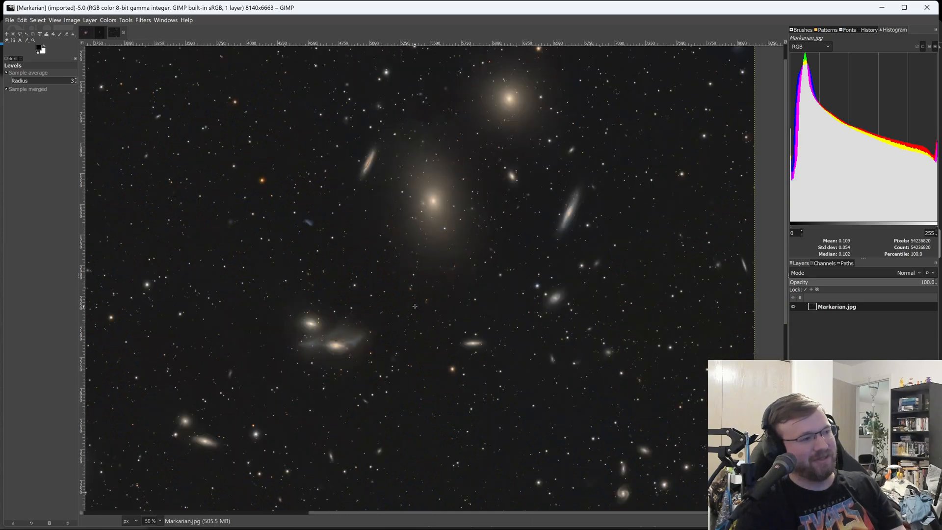
scroll(385, 300, up, 2)
scroll(396, 263, up, 1)
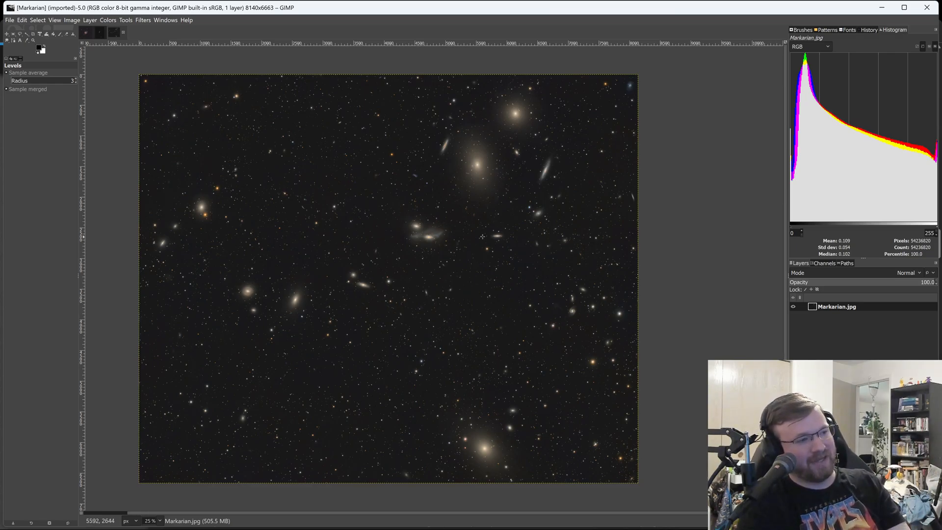
Examine the bright core, dark dust patches and faint blue arms of the distorted galaxy near the middle of Markarian.jpg, at up to 800% zoom.
scroll(463, 253, up, 7)
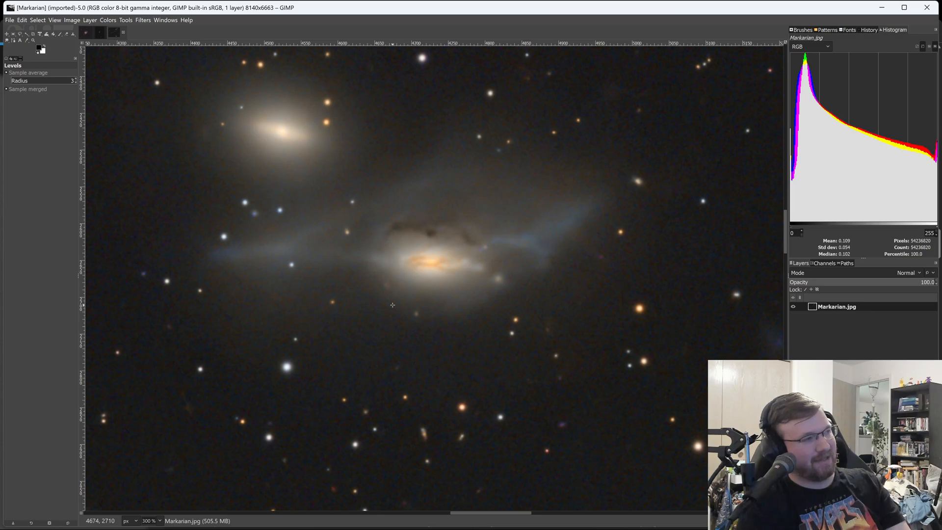
scroll(393, 305, down, 3)
scroll(392, 305, up, 3)
scroll(426, 238, up, 1)
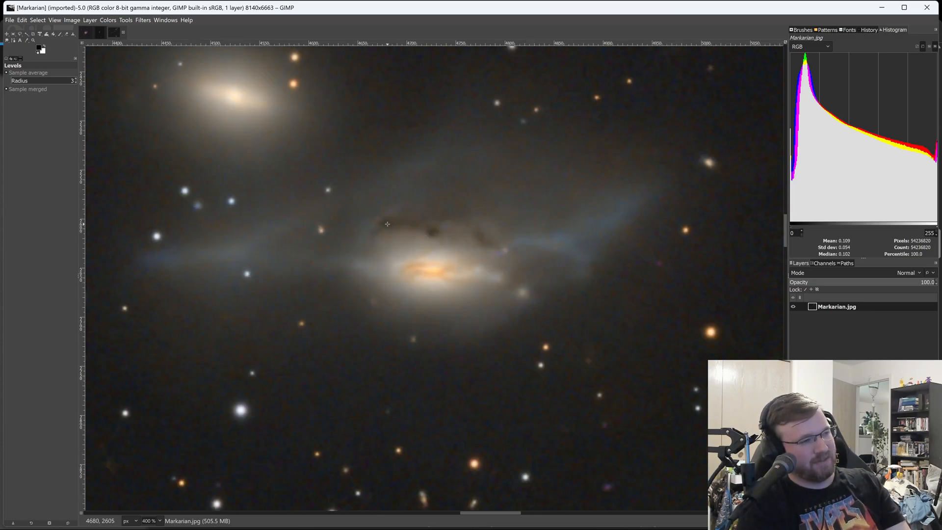
scroll(388, 224, up, 2)
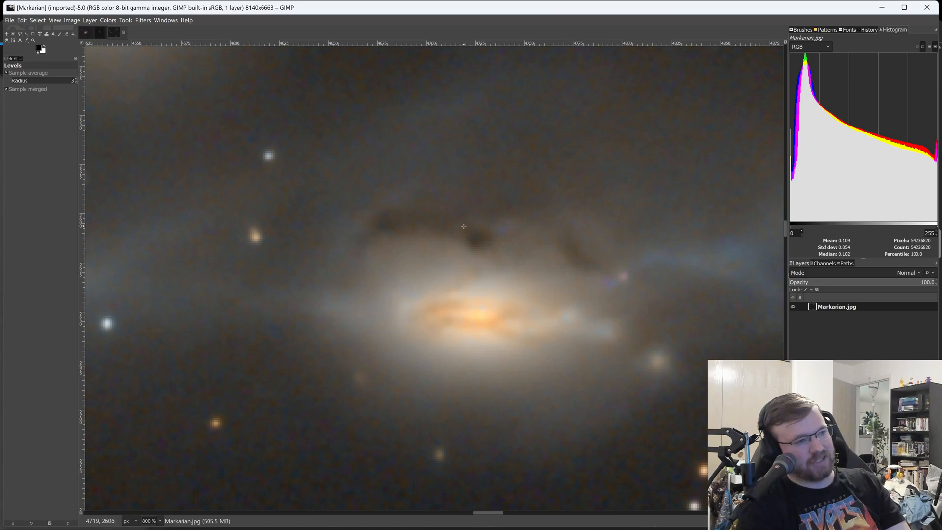
scroll(485, 238, down, 2)
scroll(435, 282, down, 3)
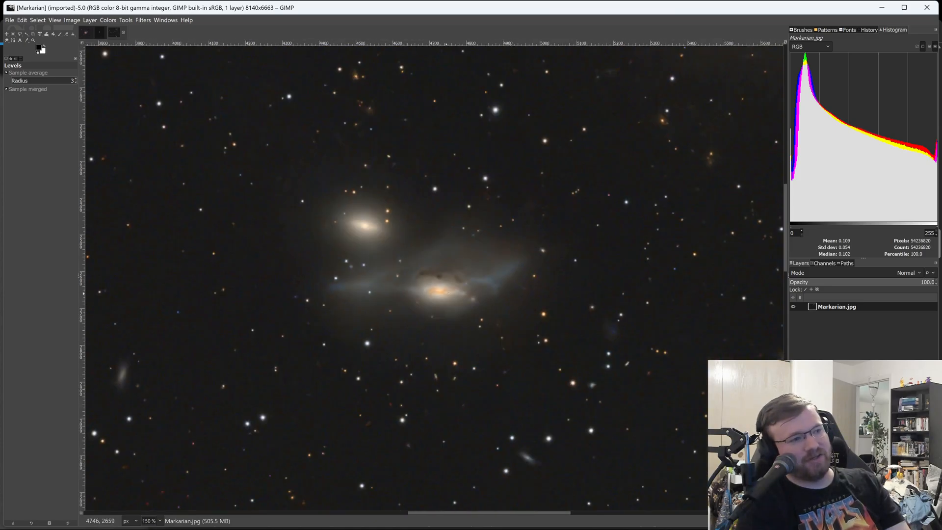
scroll(440, 274, up, 5)
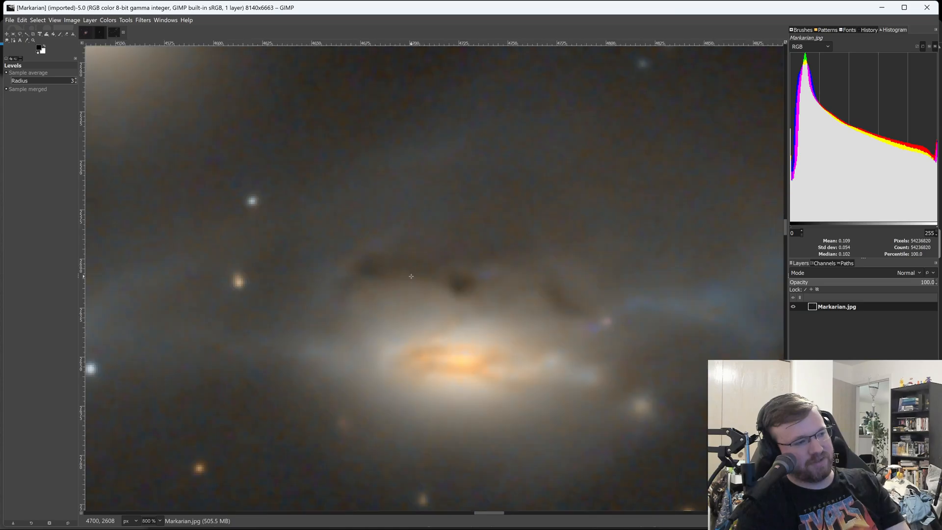
scroll(363, 265, down, 3)
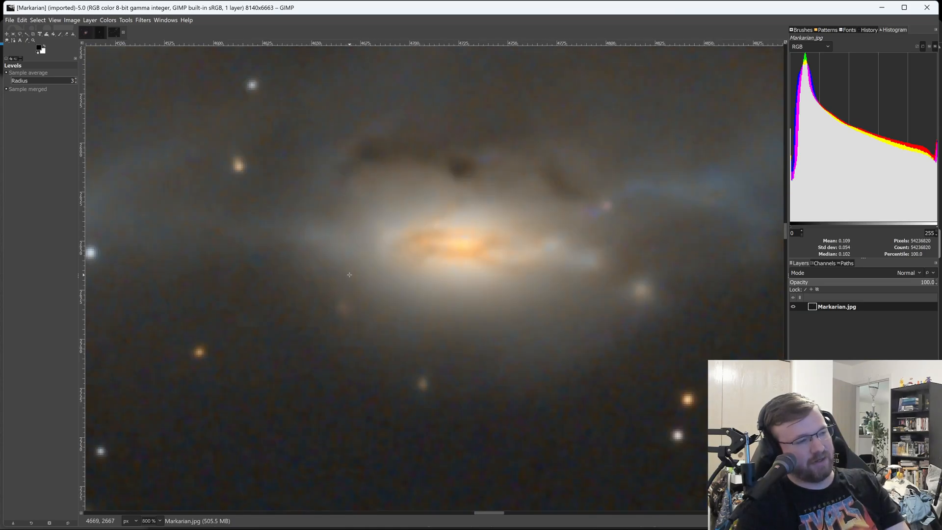
scroll(395, 283, up, 5)
scroll(410, 280, down, 5)
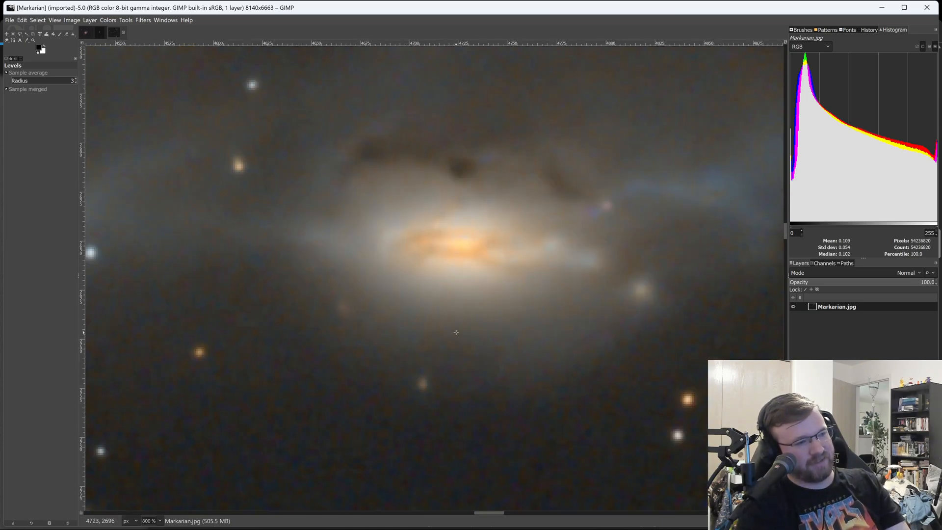
Examine the small inclined spiral galaxy with faint bluish arms, beside the blue and white stars in Markarian.jpg, at 550% zoom.
scroll(456, 332, down, 2)
scroll(495, 298, down, 5)
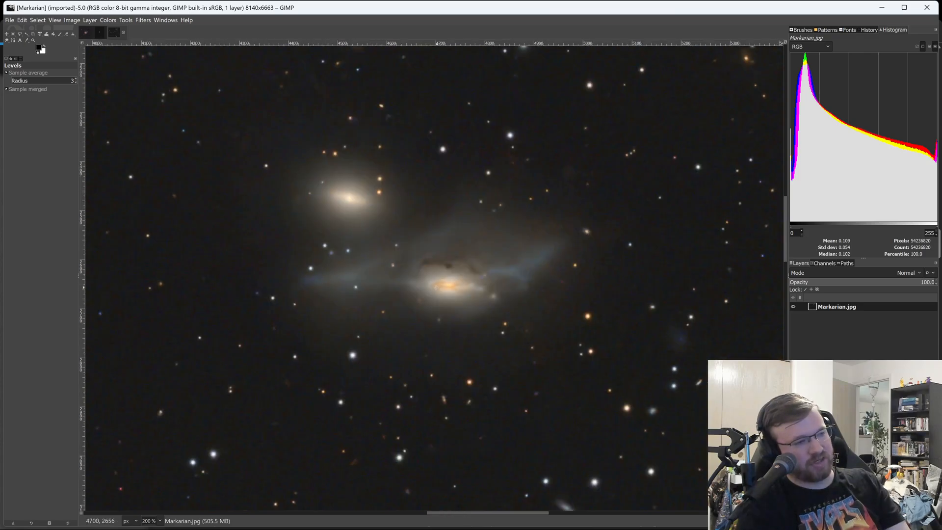
scroll(470, 300, down, 2)
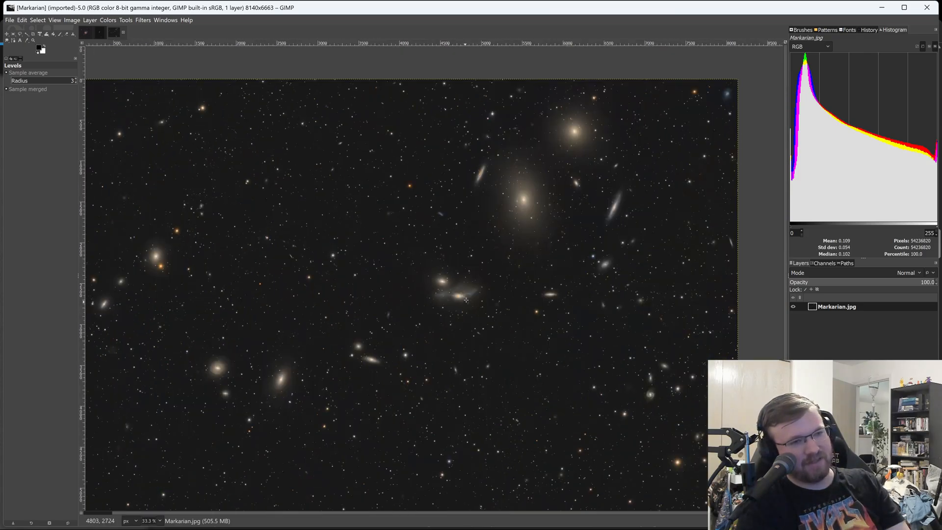
scroll(691, 278, up, 7)
scroll(511, 241, up, 1)
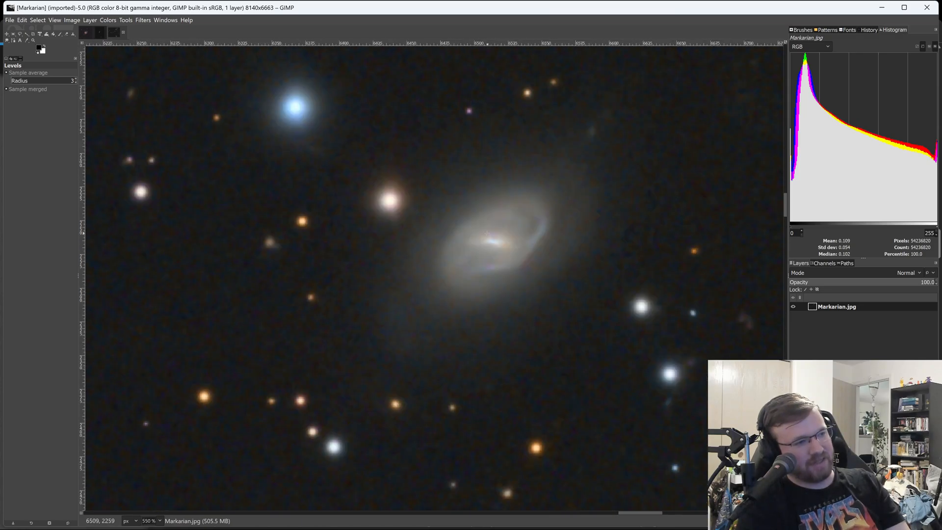
Examine the small face-on two-armed spiral galaxy in the right part of Markarian.jpg at 800% zoom.
scroll(467, 275, down, 5)
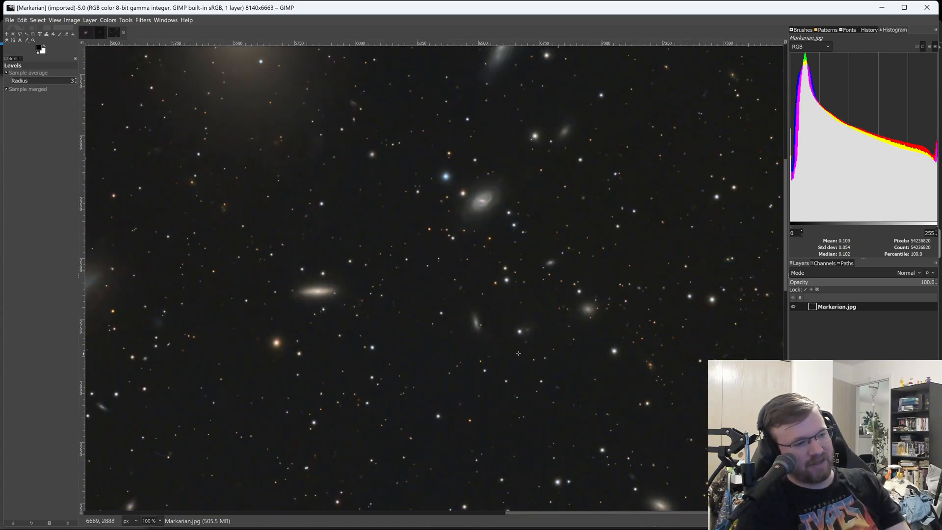
scroll(518, 353, down, 5)
scroll(540, 452, up, 5)
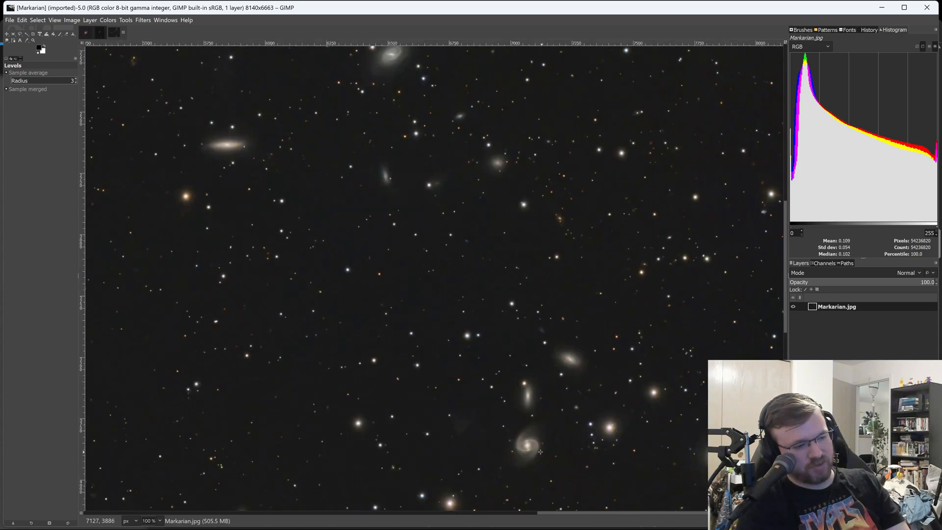
scroll(540, 451, up, 7)
scroll(483, 316, down, 2)
scroll(483, 316, up, 1)
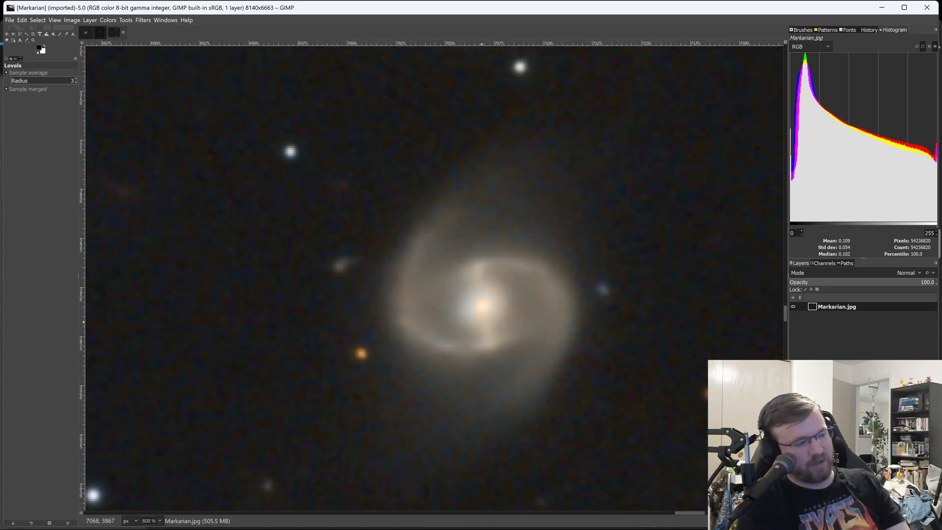
Inspect the orange dust lane of the narrow galaxy beside the large elliptical in the upper part of Markarian.jpg, at up to 800% zoom.
scroll(484, 310, down, 8)
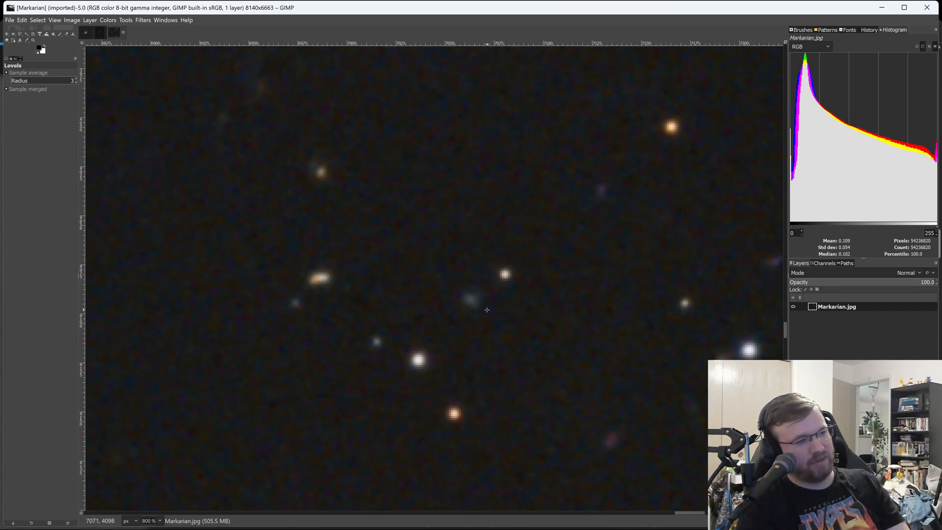
scroll(493, 308, down, 6)
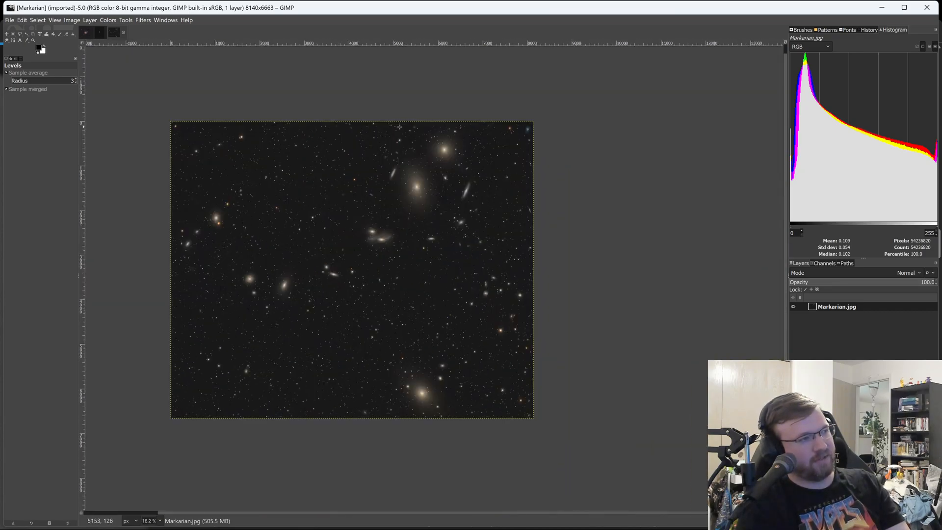
scroll(390, 151, up, 8)
scroll(391, 151, up, 5)
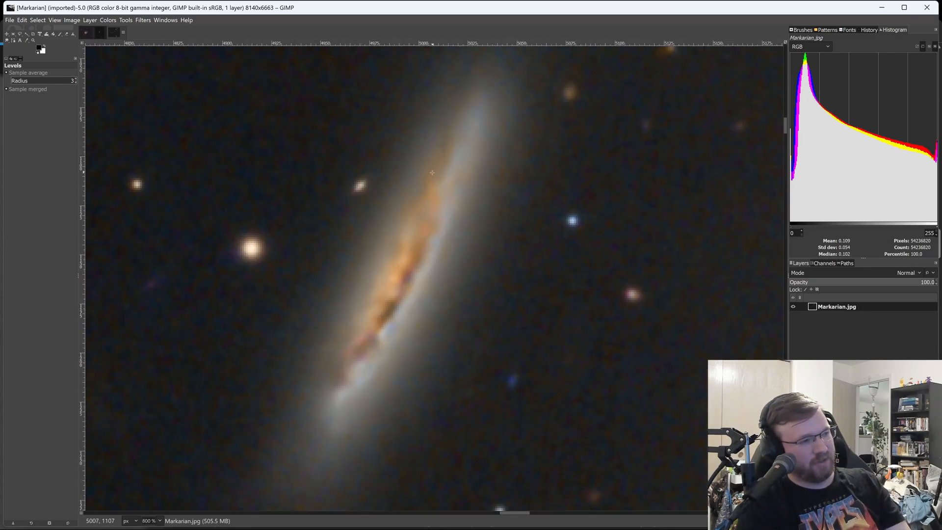
scroll(380, 331, down, 2)
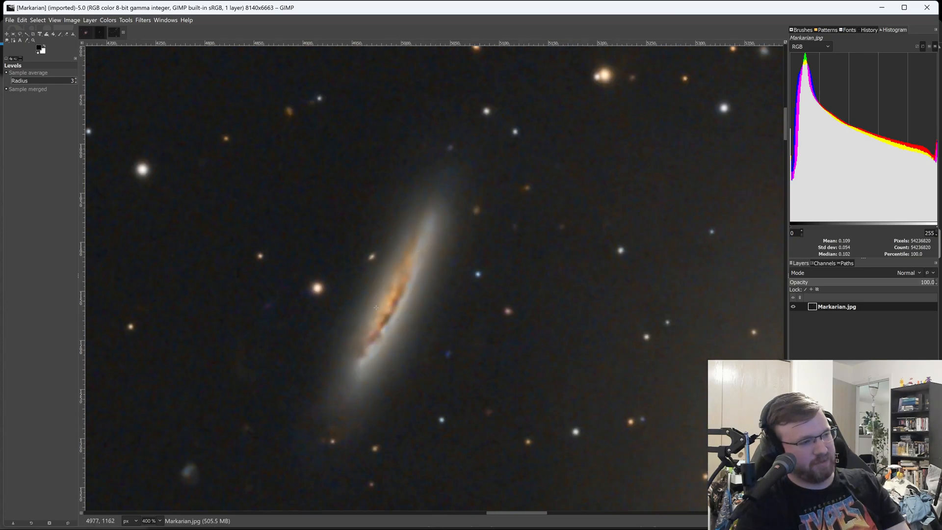
Inspect the core and faint outer disc of the elongated blue-grey galaxy right of the large elliptical at up to 400% zoom.
scroll(375, 308, down, 8)
scroll(526, 319, up, 7)
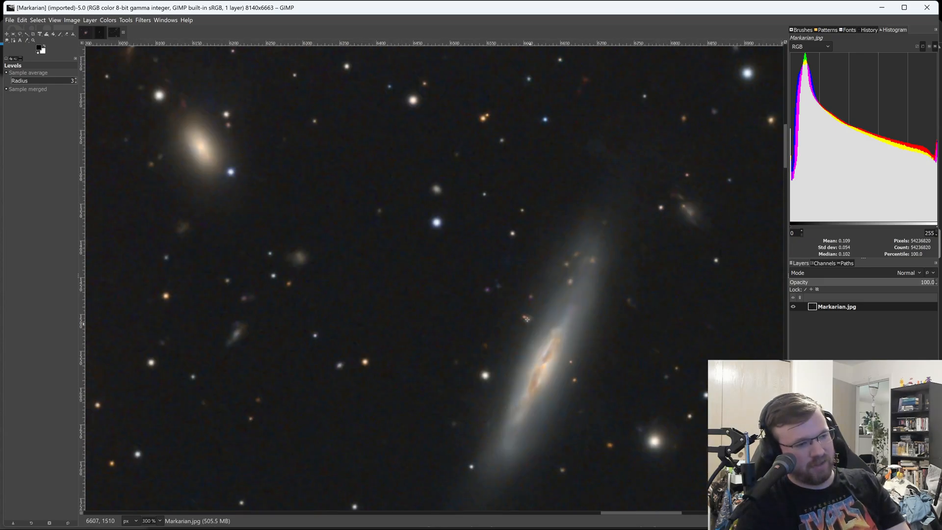
scroll(526, 318, down, 1)
scroll(560, 367, up, 2)
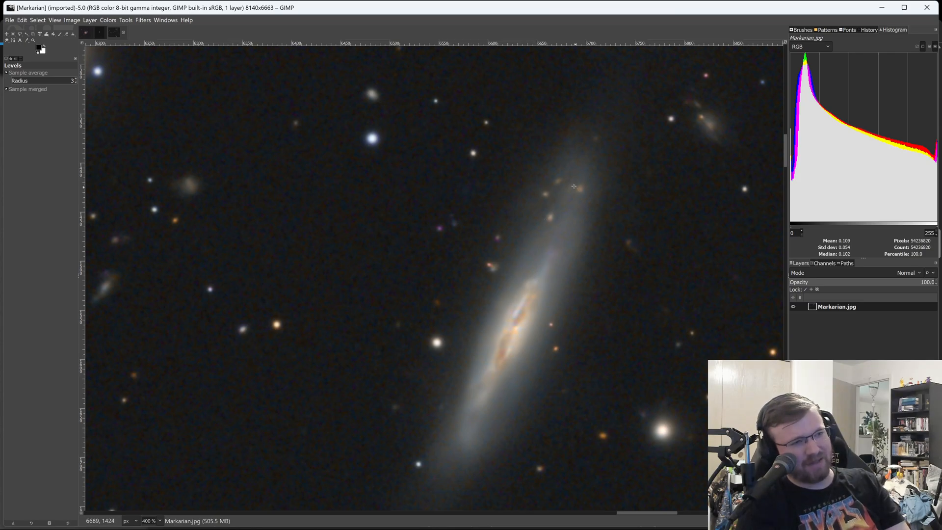
Examine the thin edge-on galaxy and its small round neighbour near the right border of Markarian.jpg at 550% zoom.
scroll(536, 228, down, 6)
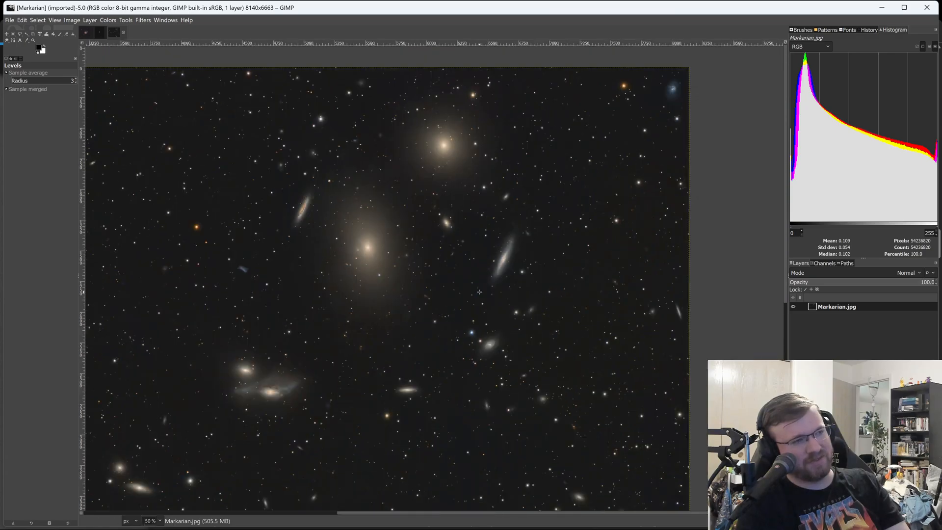
scroll(684, 321, up, 8)
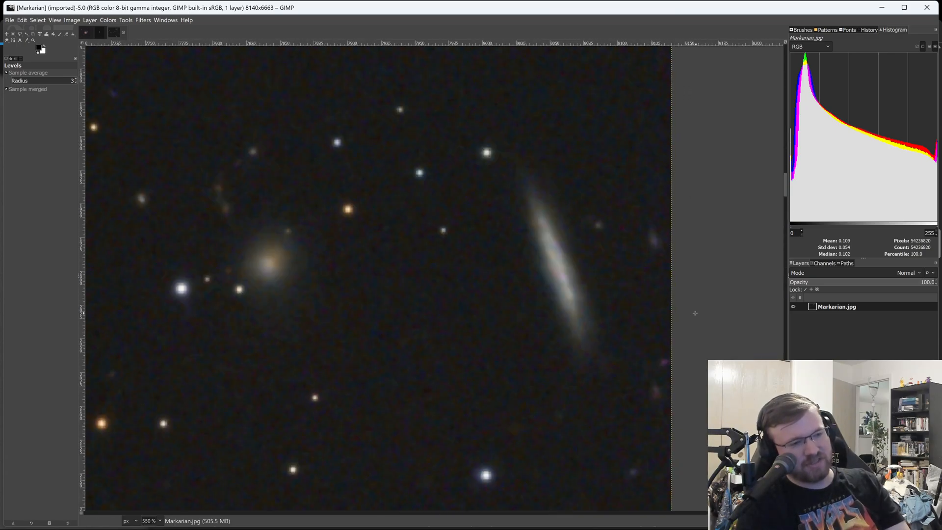
scroll(544, 241, down, 11)
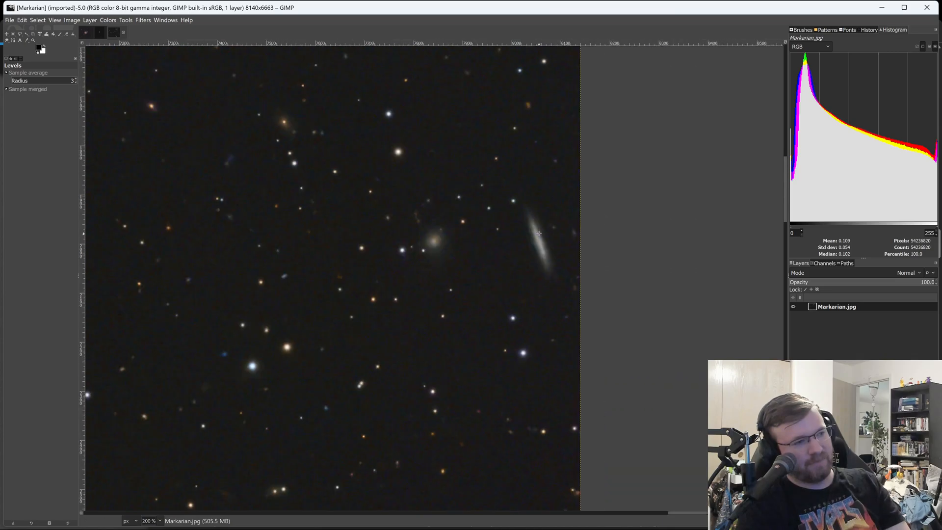
Examine the bright core of the large elliptical galaxy near the lower edge of Markarian.jpg at up to 1100% zoom.
scroll(418, 441, up, 2)
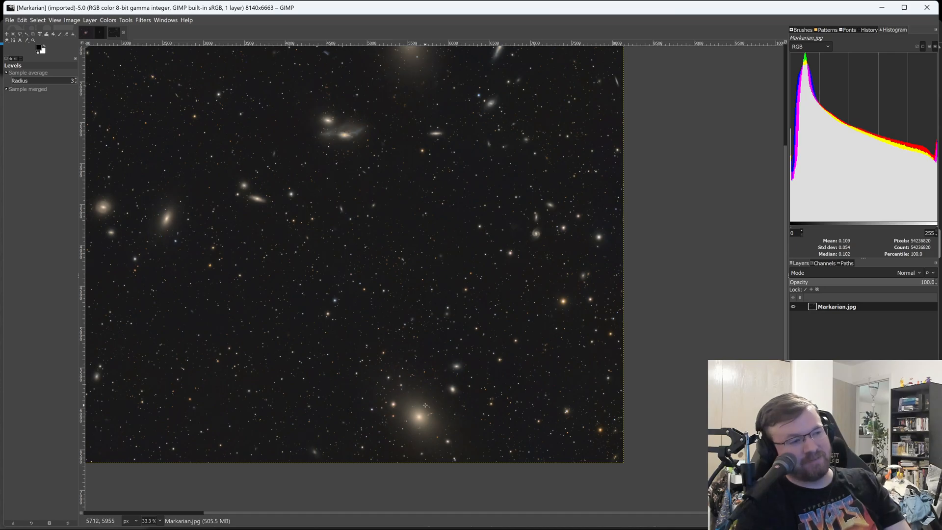
scroll(417, 420, up, 10)
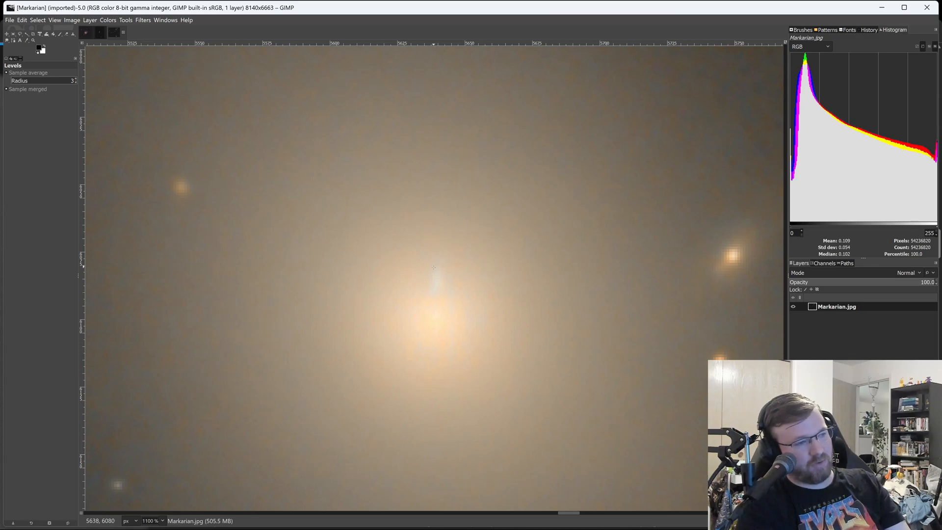
scroll(433, 267, down, 2)
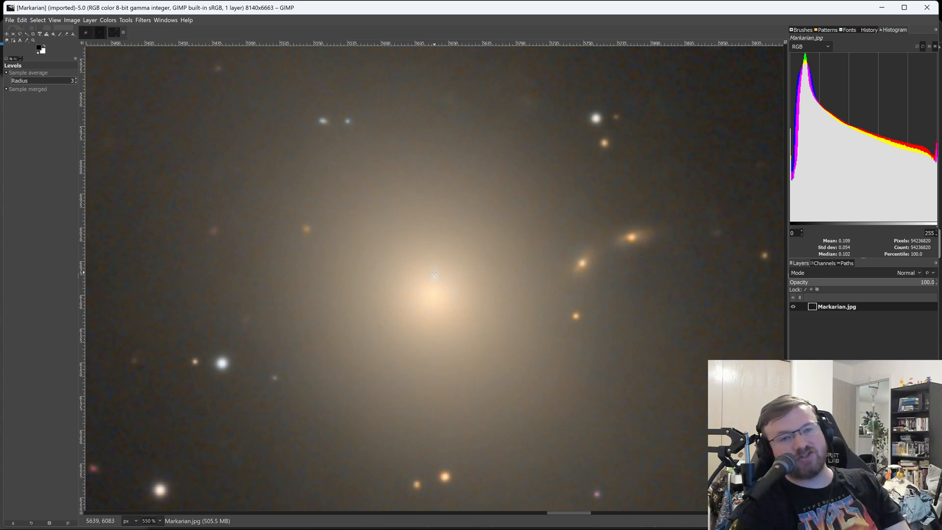
scroll(418, 332, down, 2)
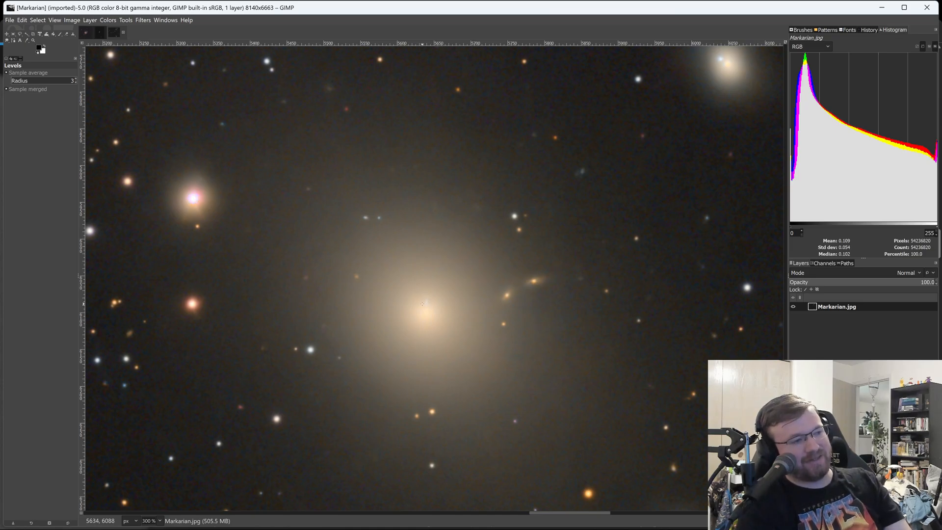
Examine the central bar and round disc of the barred galaxy in the left part of Markarian.jpg at up to 400% zoom.
scroll(451, 320, down, 8)
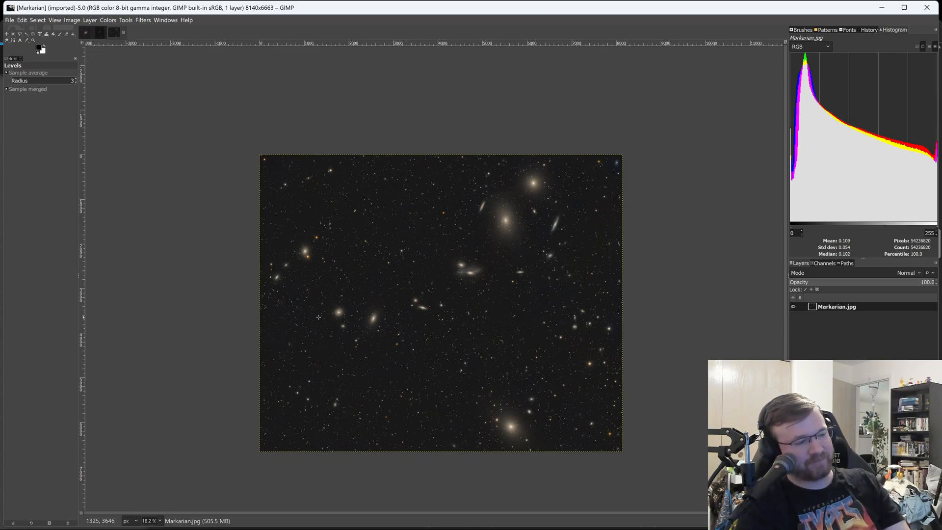
scroll(319, 317, up, 8)
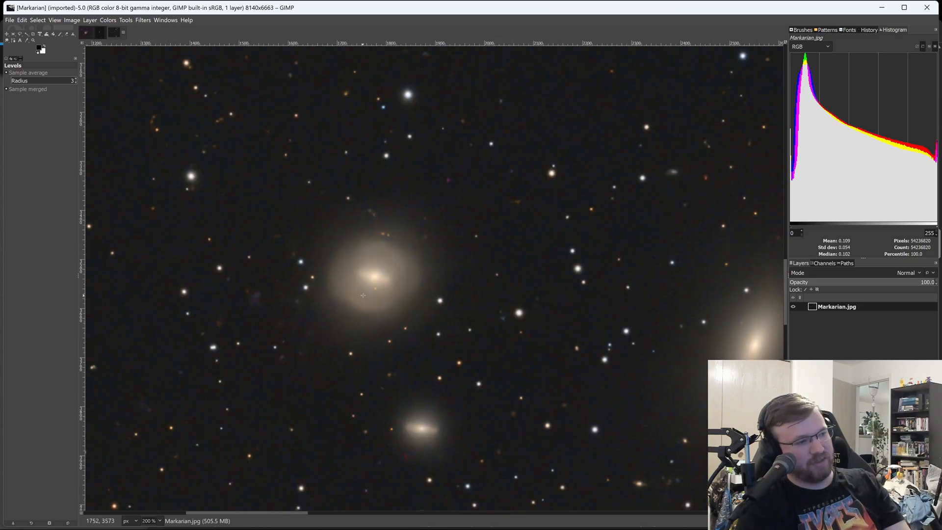
scroll(363, 294, up, 5)
scroll(451, 376, down, 3)
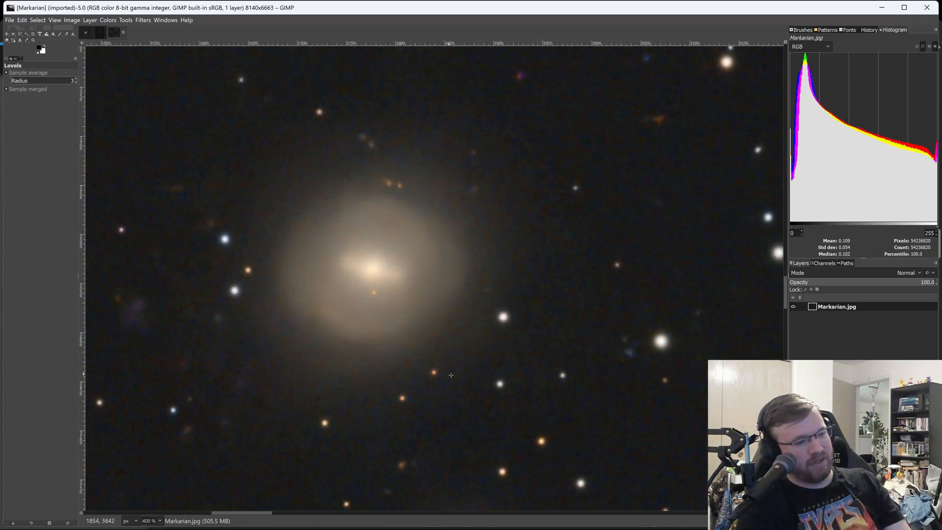
scroll(434, 380, down, 1)
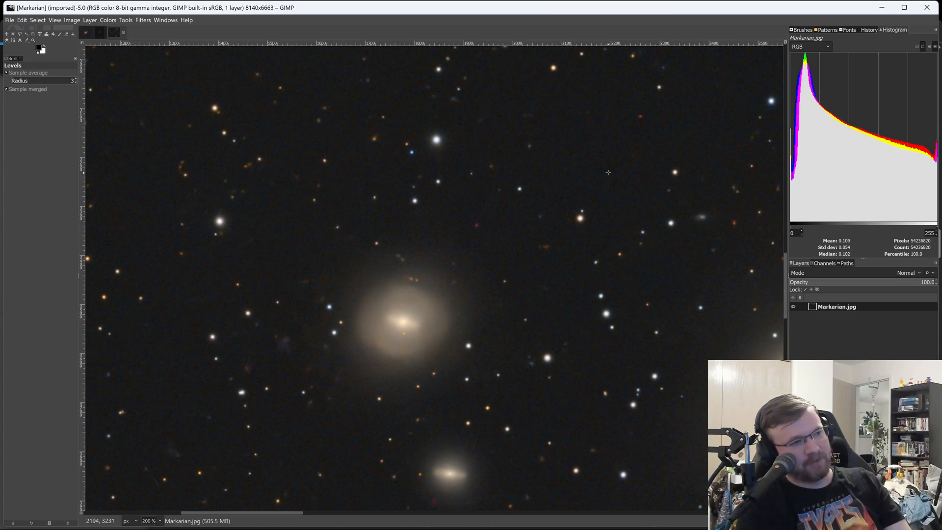
Look over the star field below the barred galaxy, and inspect the distant group of tiny orange galaxies in the right part of Markarian.jpg.
scroll(352, 361, down, 2)
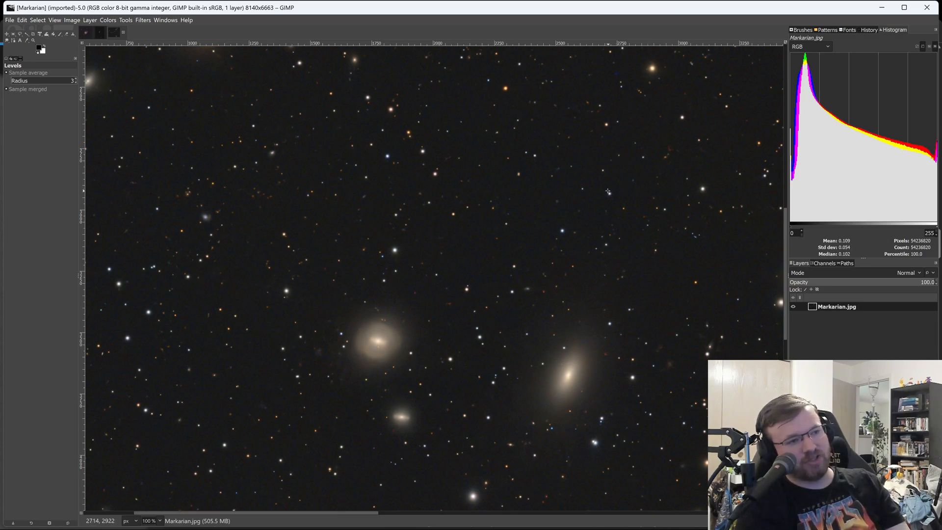
scroll(607, 220, down, 6)
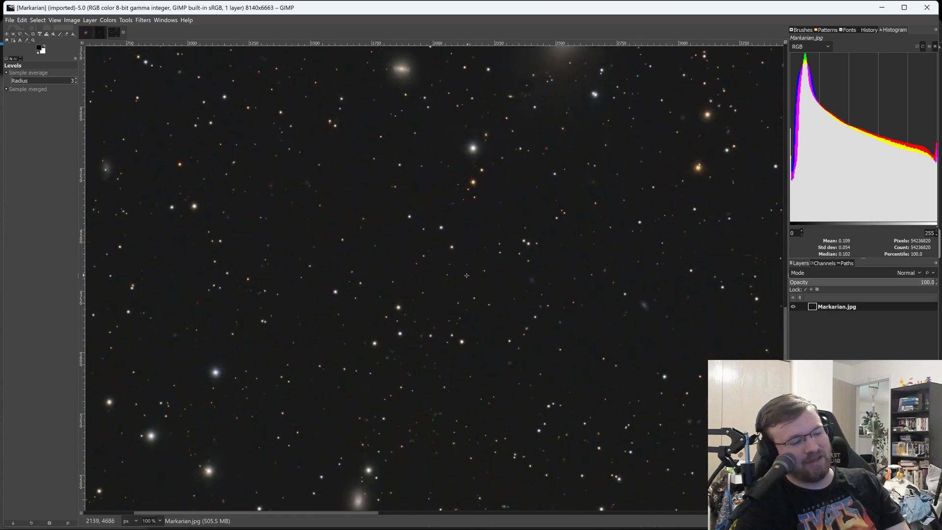
scroll(631, 256, up, 4)
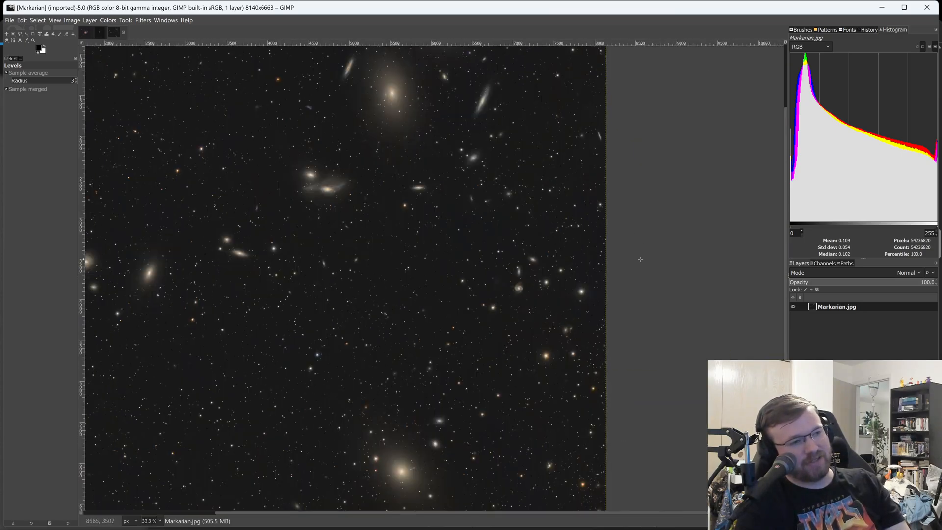
scroll(504, 260, up, 4)
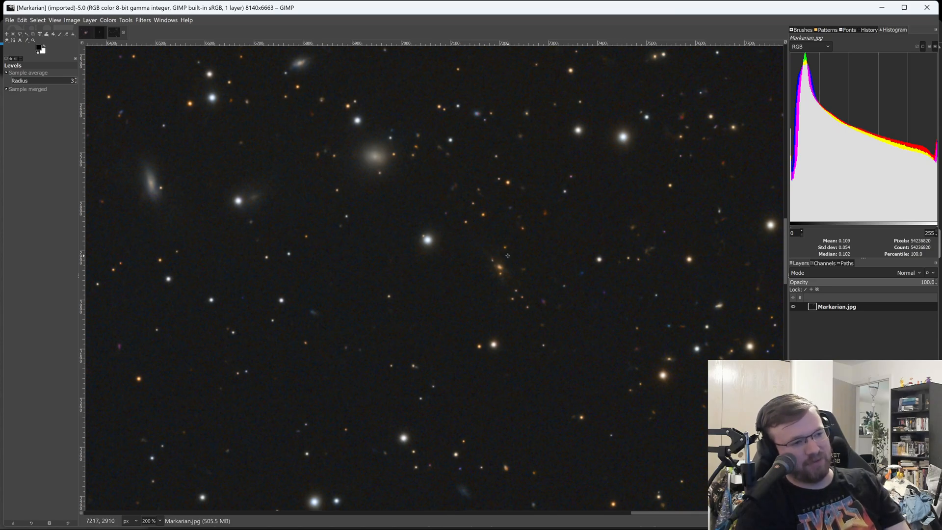
scroll(508, 255, up, 3)
scroll(493, 274, down, 2)
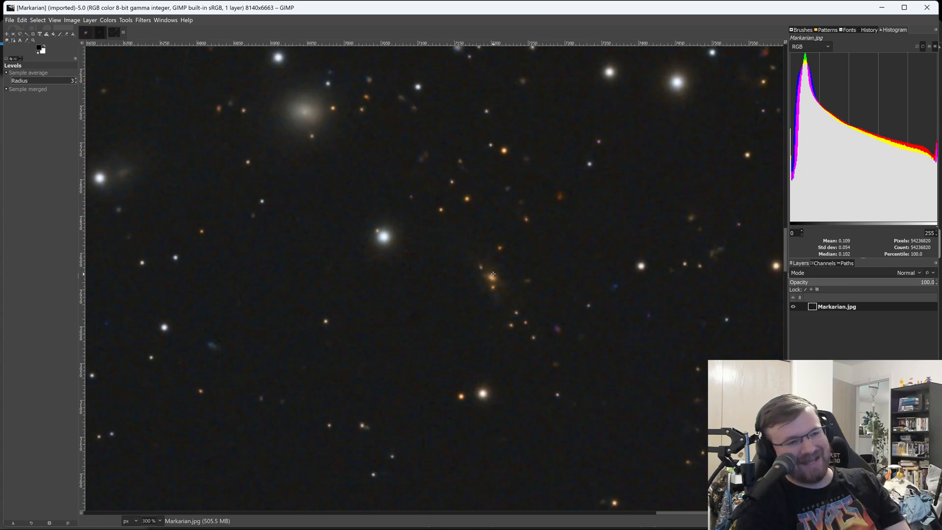
Inspect the pixels of a faint purple point and a small white star near the orange galaxy group, at up to 12800% zoom.
scroll(442, 205, up, 3)
scroll(343, 203, up, 8)
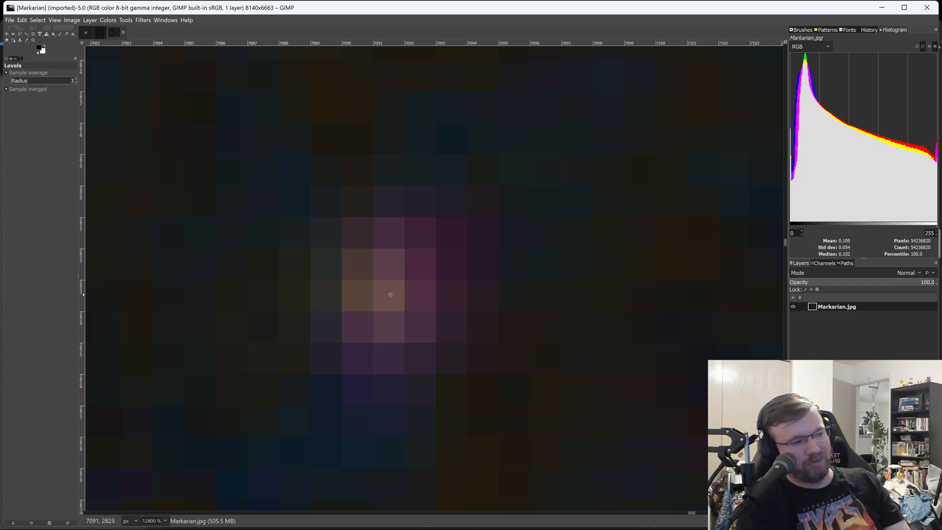
scroll(396, 294, down, 6)
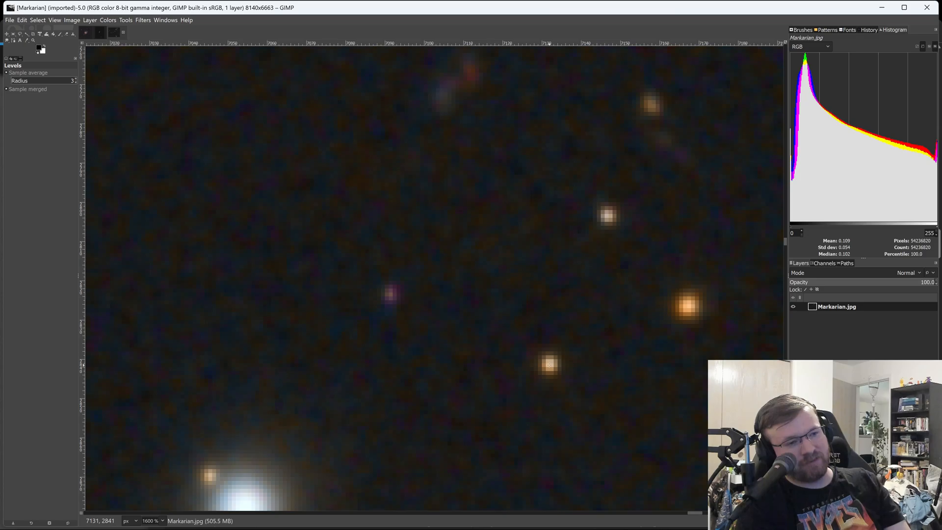
scroll(549, 364, down, 1)
scroll(598, 263, up, 3)
scroll(559, 246, up, 2)
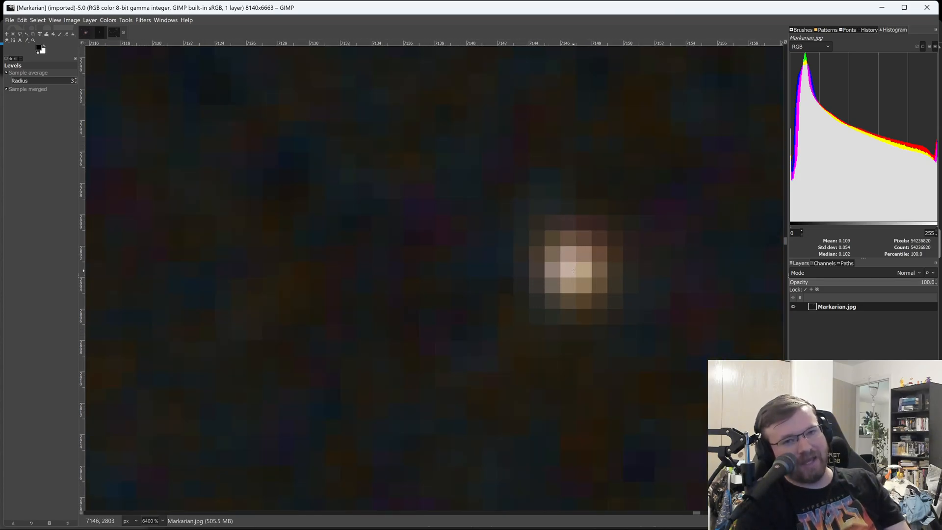
scroll(574, 270, down, 6)
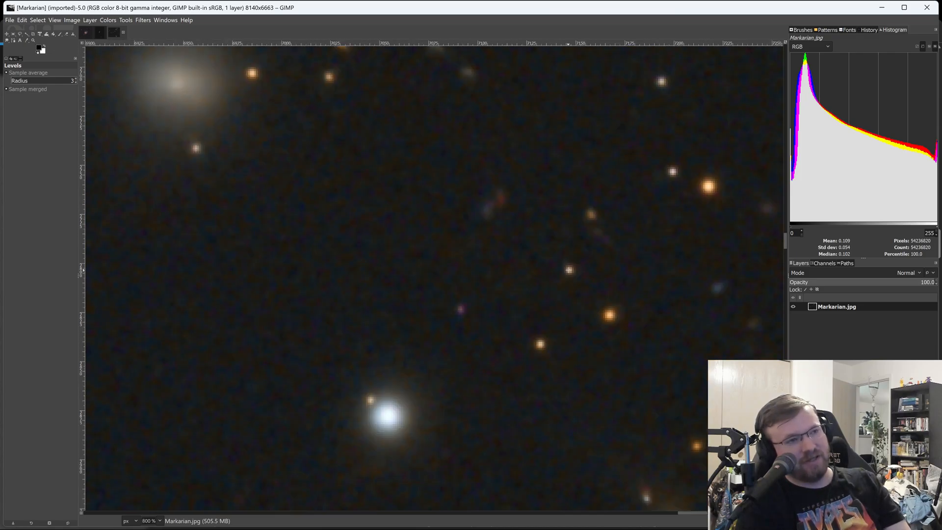
Look over the small galaxies near the orange group and return to a view of the whole Markarian.jpg field at 25% zoom.
scroll(634, 232, down, 2)
scroll(573, 220, down, 2)
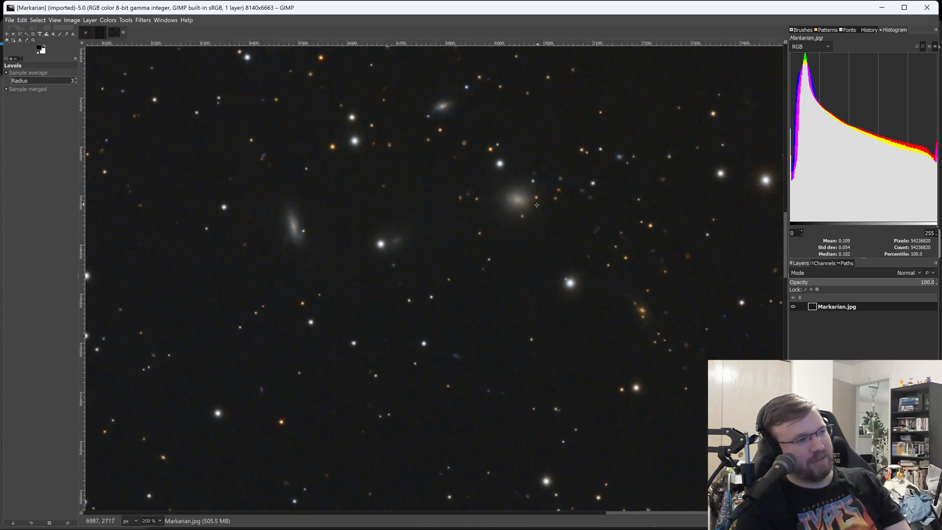
scroll(536, 205, down, 5)
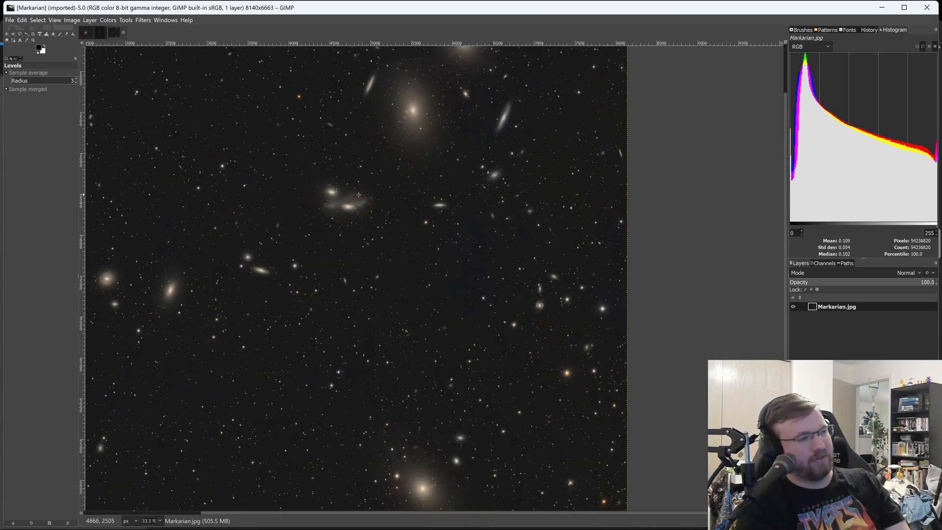
scroll(362, 206, down, 1)
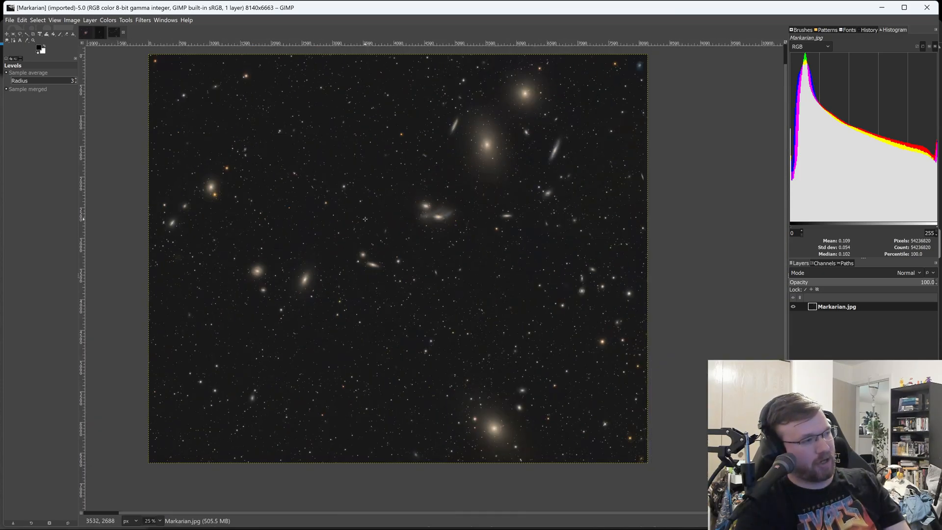
Switch to whale-3x-4xSSAA.tiff and inspect the edge-on blue galaxy's disc and the pink knots in its lower half, at up to 1100% zoom.
click(99, 32)
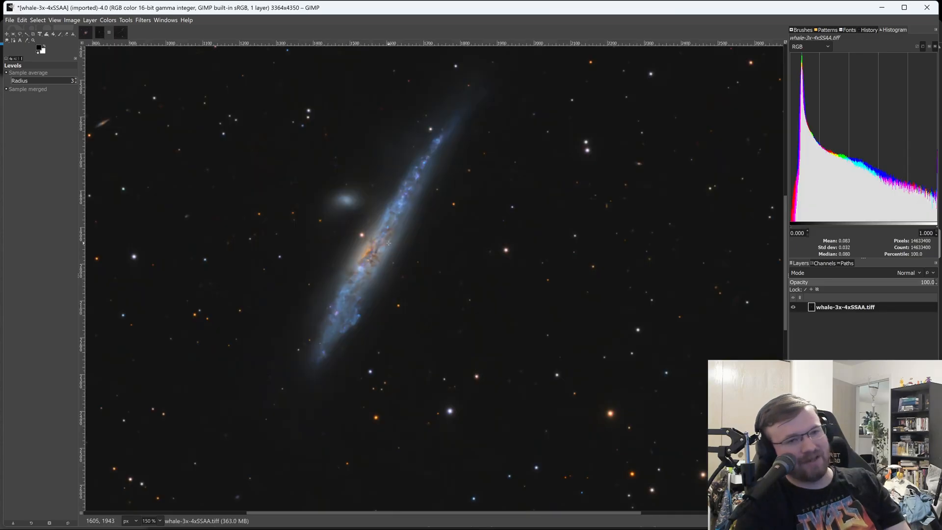
scroll(457, 274, down, 2)
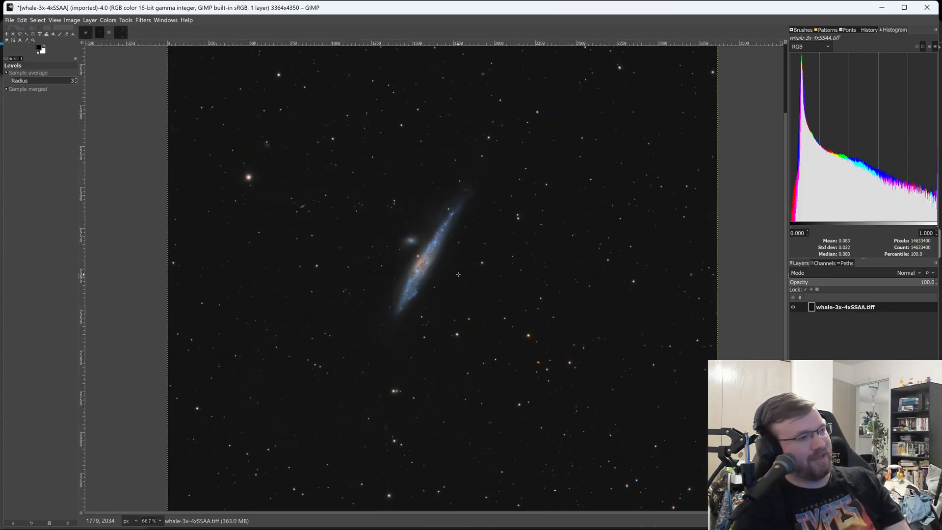
scroll(465, 251, up, 4)
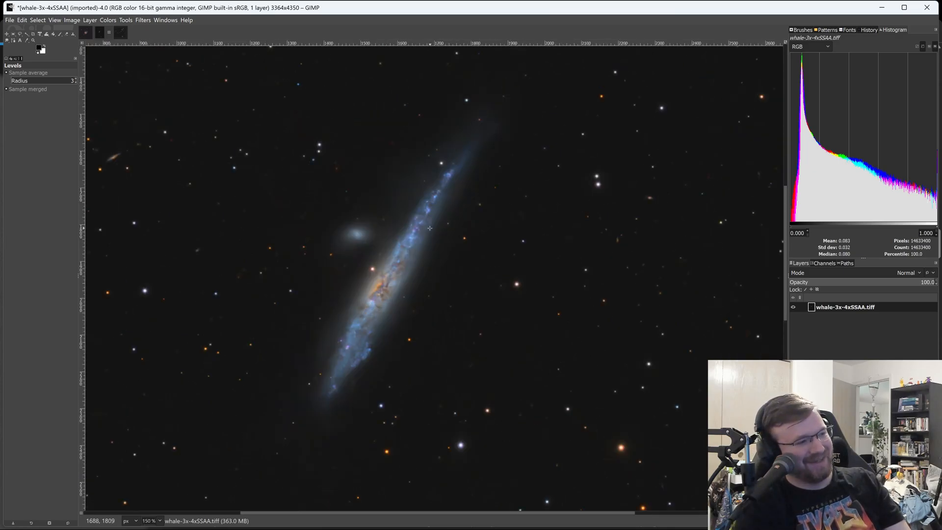
scroll(345, 348, down, 3)
scroll(338, 340, left, 2)
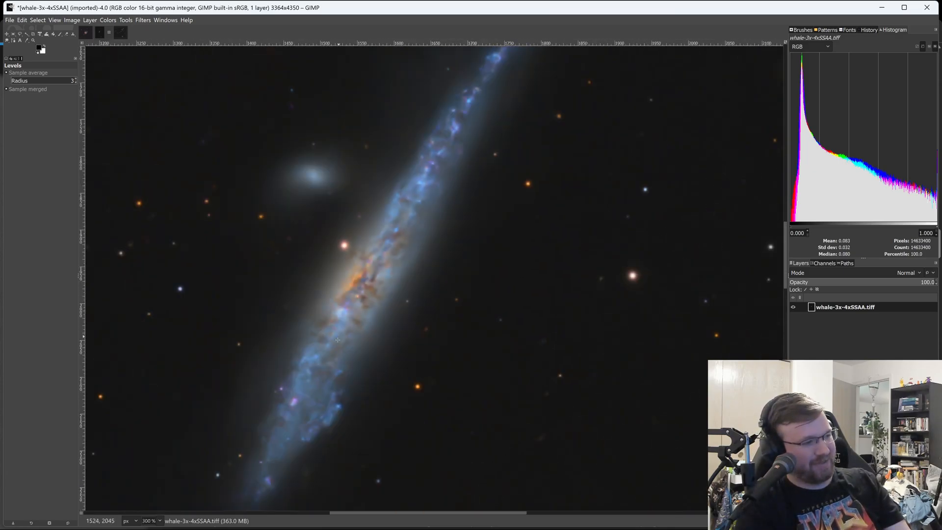
scroll(283, 434, up, 4)
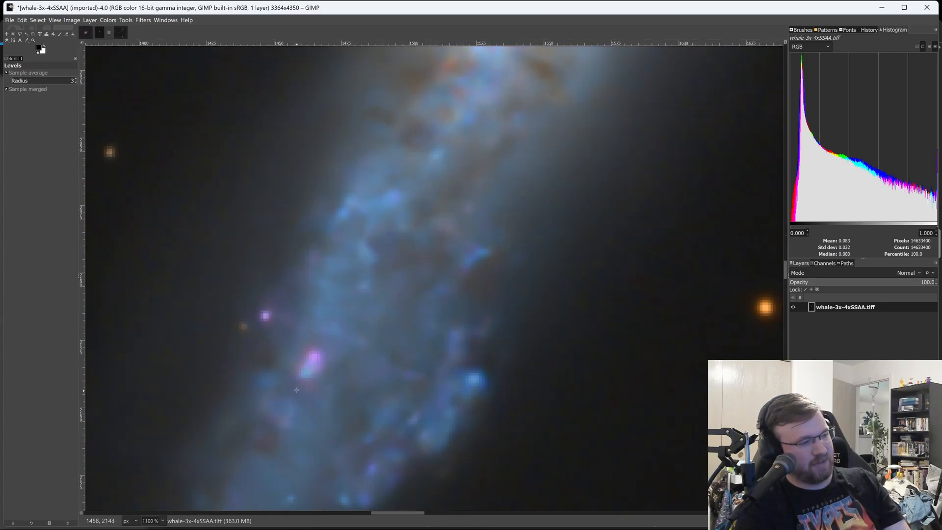
scroll(311, 358, down, 1)
scroll(229, 408, down, 8)
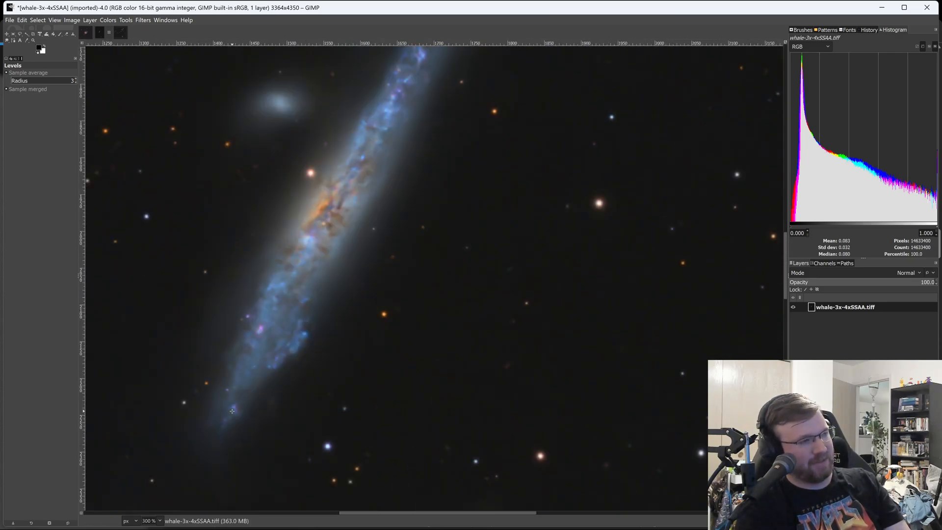
scroll(312, 199, up, 7)
scroll(324, 123, down, 7)
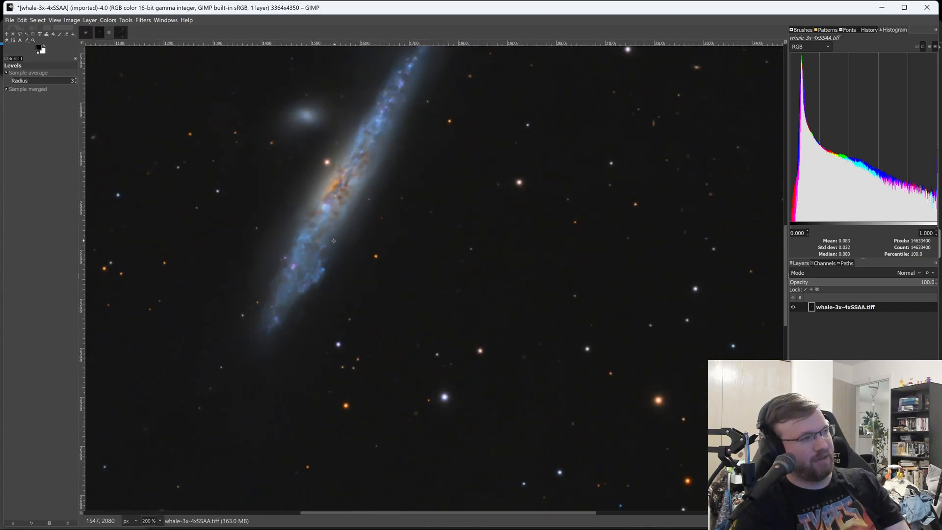
scroll(324, 122, up, 7)
scroll(324, 122, down, 7)
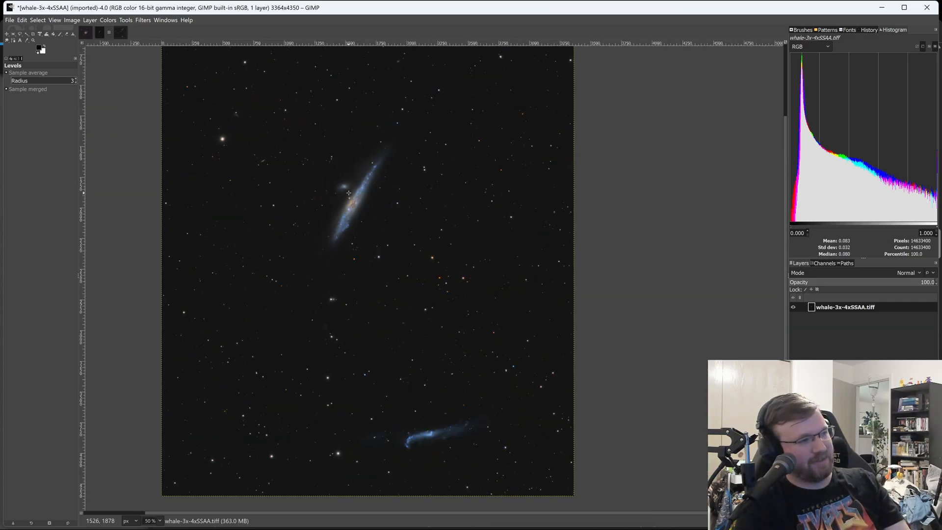
Examine the hook-shaped blue galaxy near the lower edge of whale-3x-4xSSAA.tiff at up to 400% zoom.
scroll(439, 414, up, 5)
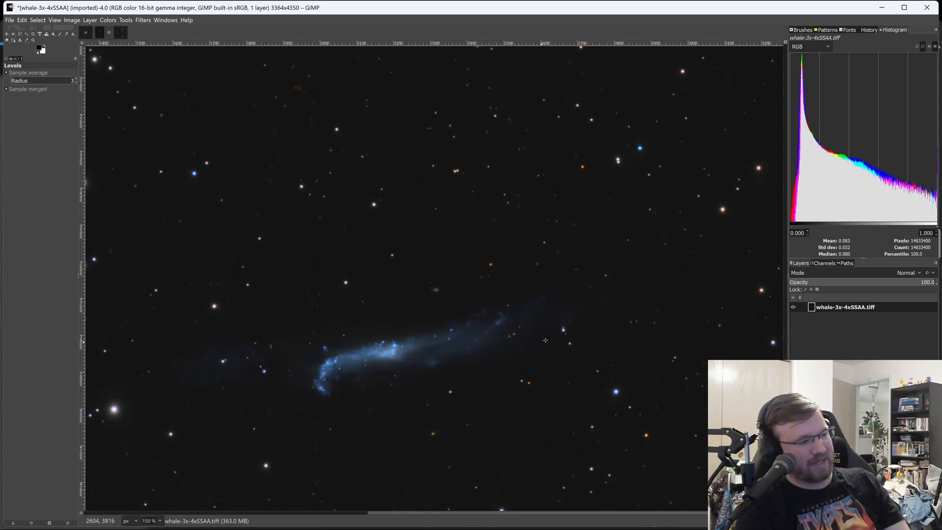
scroll(324, 400, up, 3)
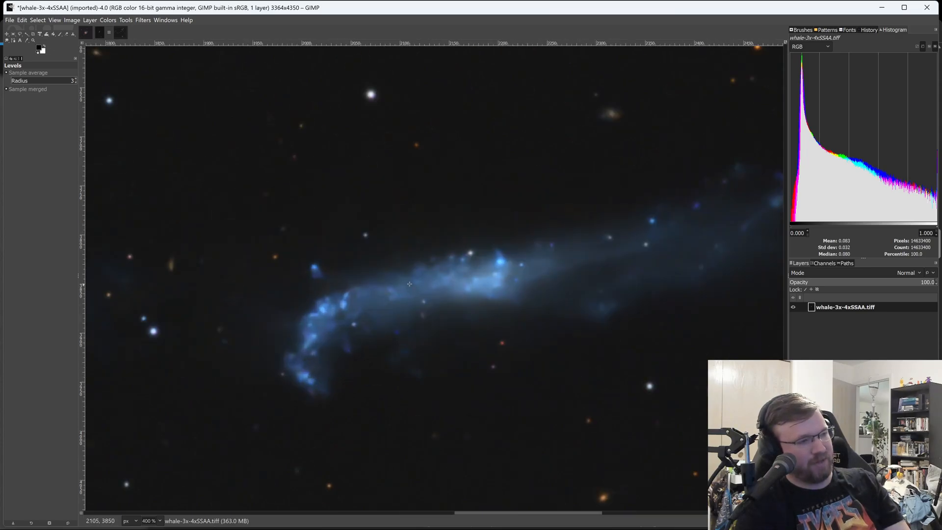
scroll(332, 396, down, 3)
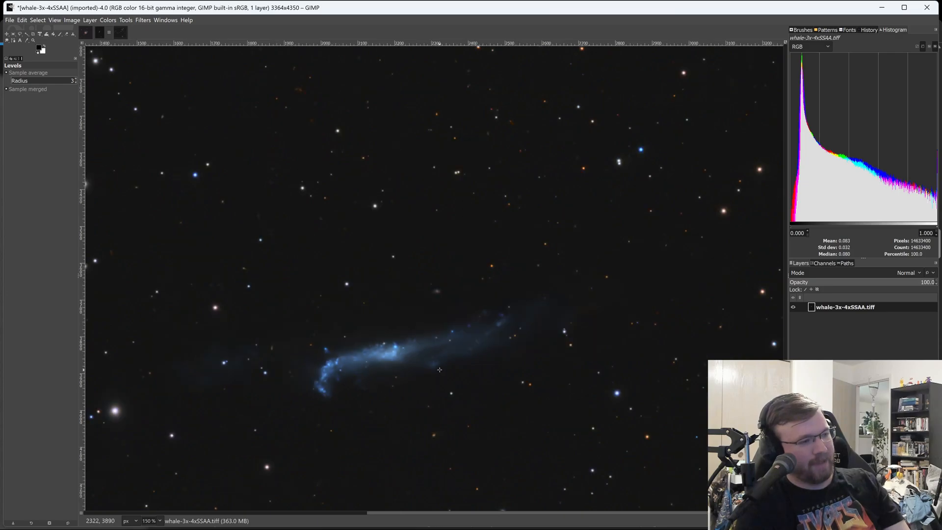
scroll(439, 370, down, 6)
Look over the whole edge-on galaxy, and inspect the blue knots along its upper arm at up to 400% zoom.
scroll(386, 158, up, 4)
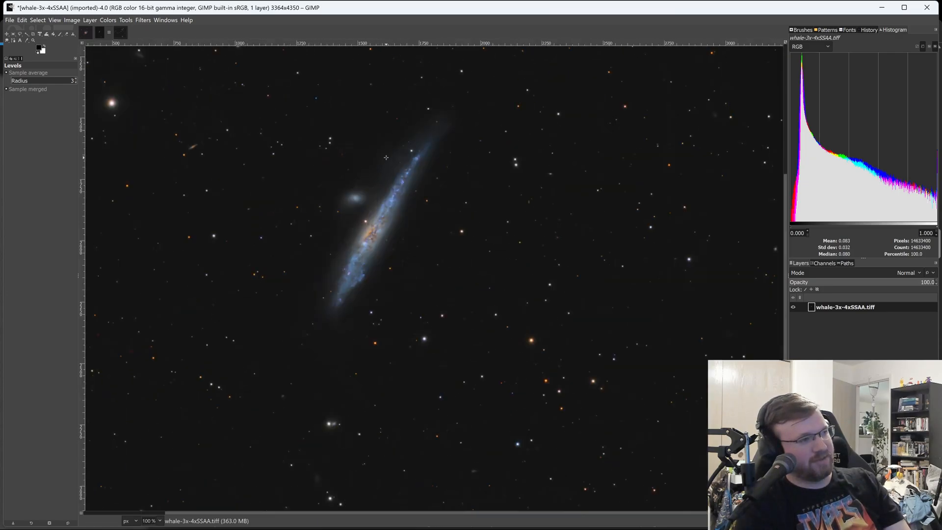
scroll(385, 186, up, 3)
scroll(391, 259, down, 1)
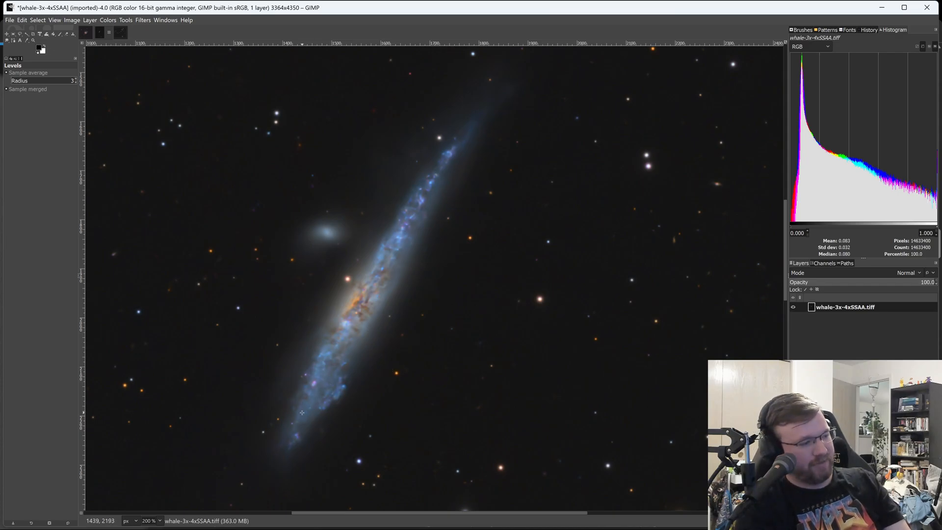
scroll(309, 410, up, 1)
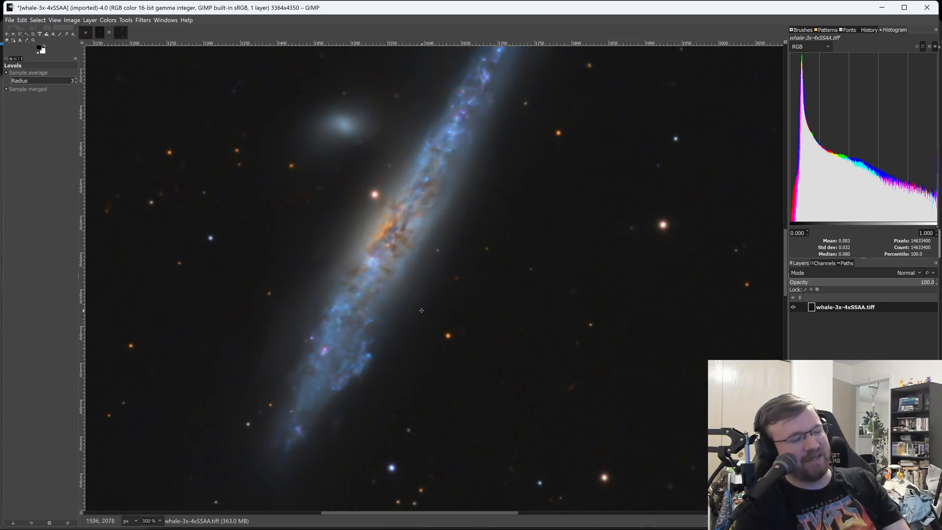
scroll(421, 310, down, 3)
scroll(446, 185, up, 3)
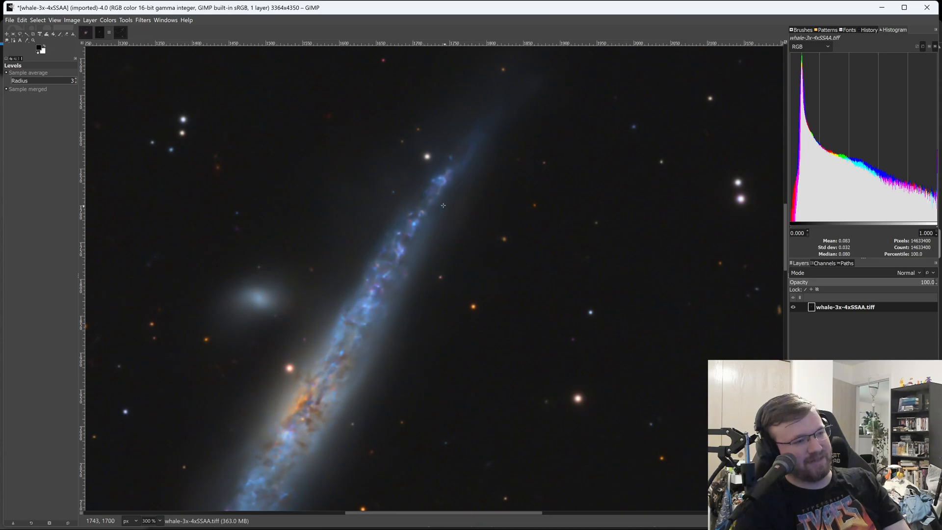
scroll(418, 216, up, 1)
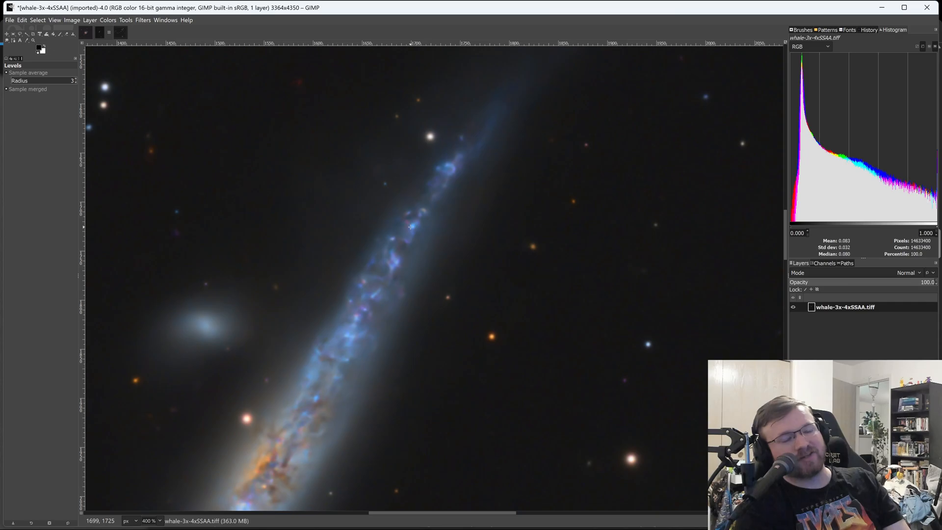
scroll(411, 227, down, 2)
scroll(379, 255, up, 1)
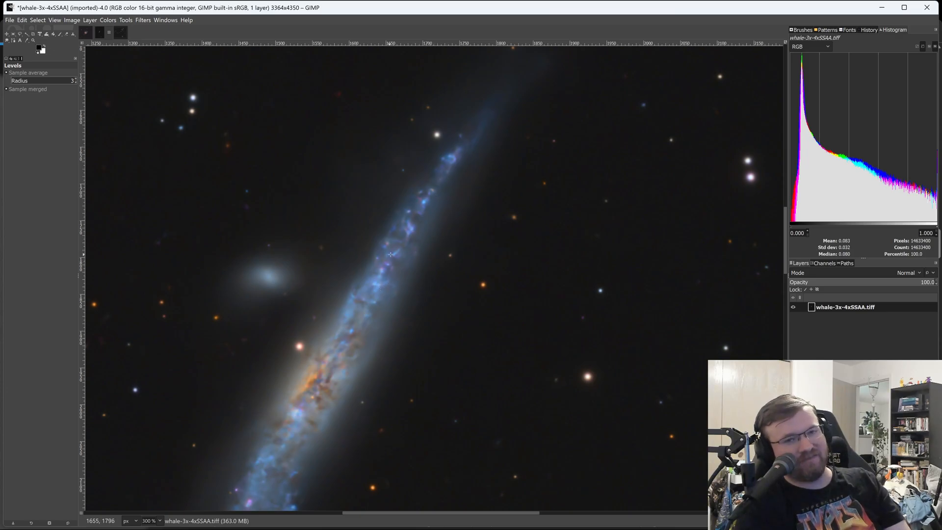
Inspect the orange core and dark dust lanes of the edge-on galaxy at up to 1100% zoom.
scroll(418, 254, down, 3)
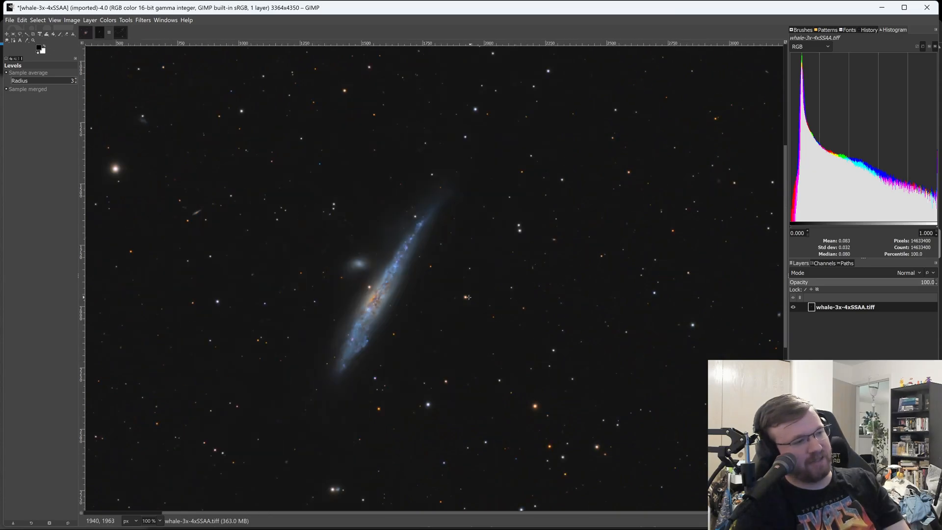
scroll(379, 298, up, 1)
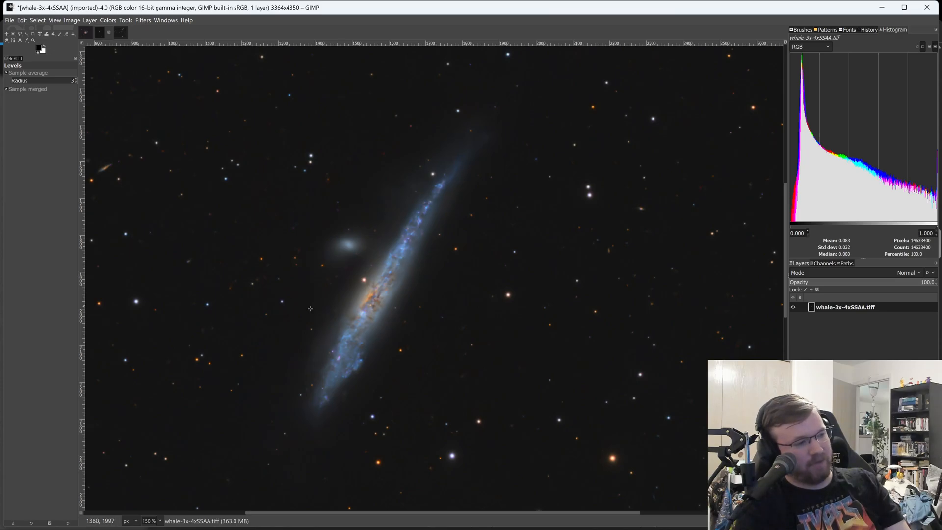
scroll(365, 282, up, 6)
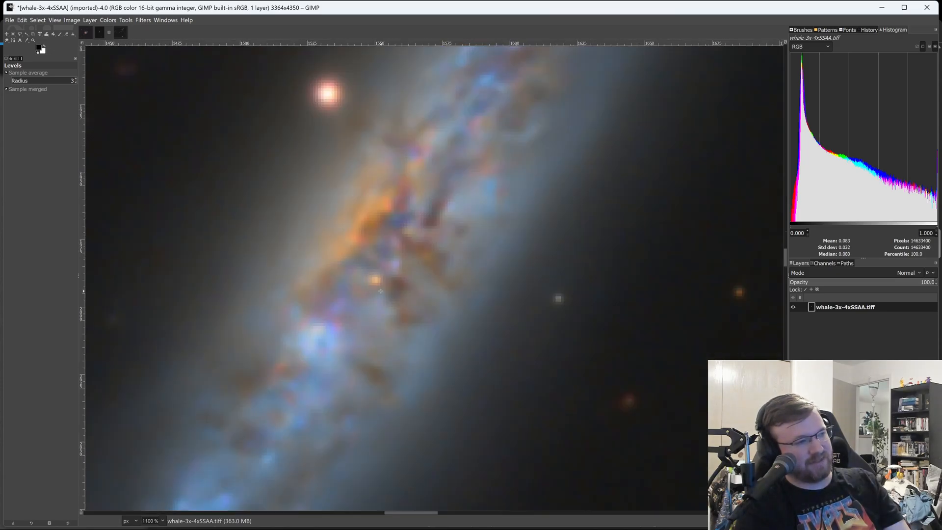
scroll(380, 291, down, 3)
key(shift+ctrl+j)
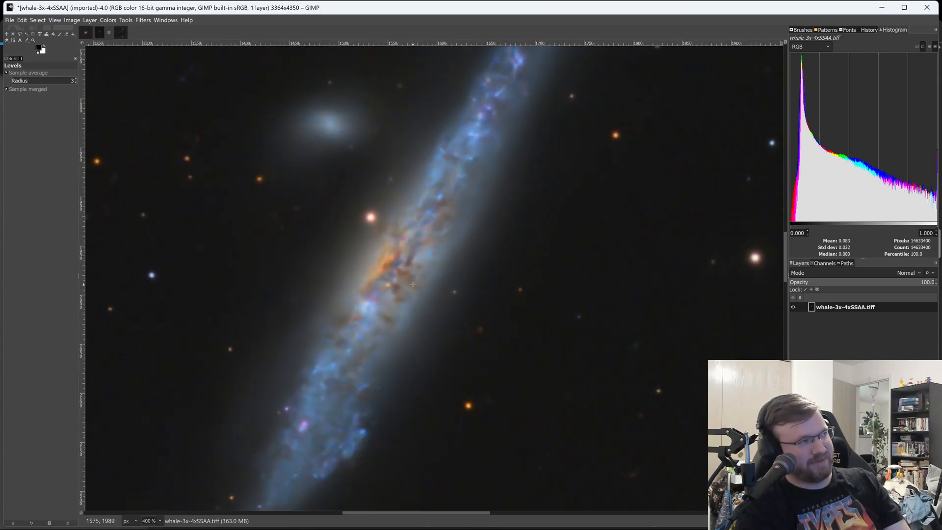
Switch to M101-2night_graxpert_bge.jpg and look over the spiral galaxy's core and arms at 50% to 300% zoom.
click(85, 34)
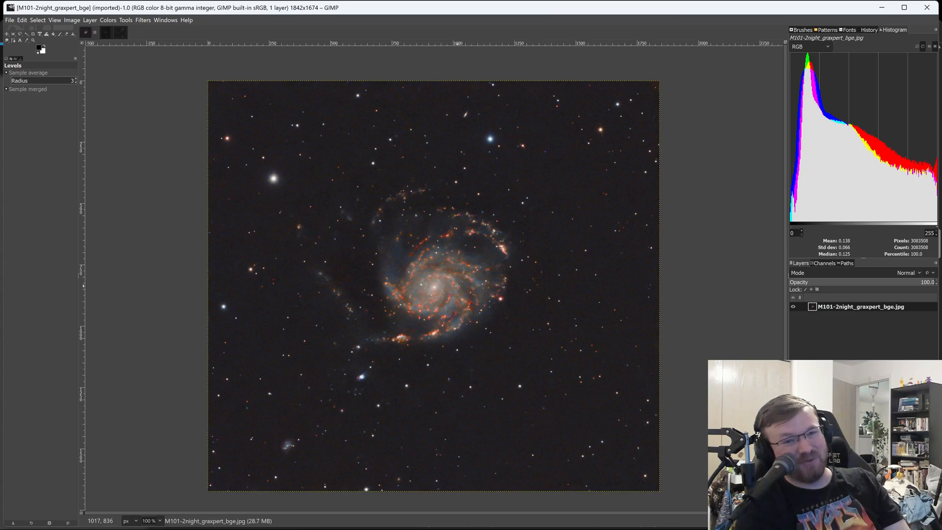
scroll(426, 298, up, 2)
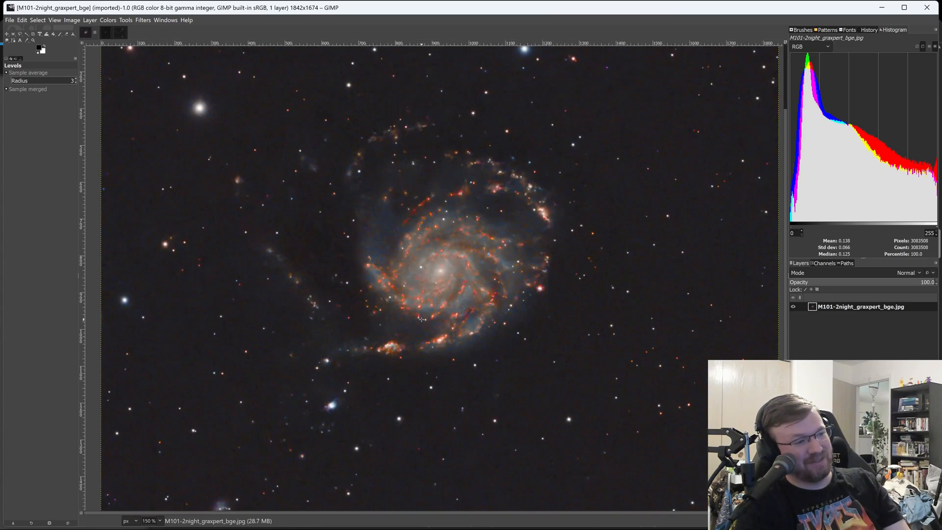
scroll(398, 182, up, 1)
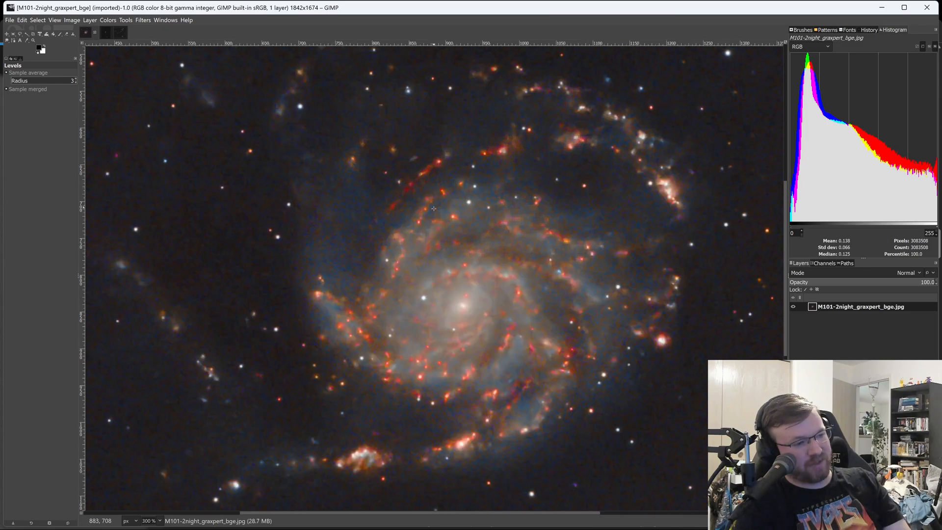
scroll(387, 363, down, 1)
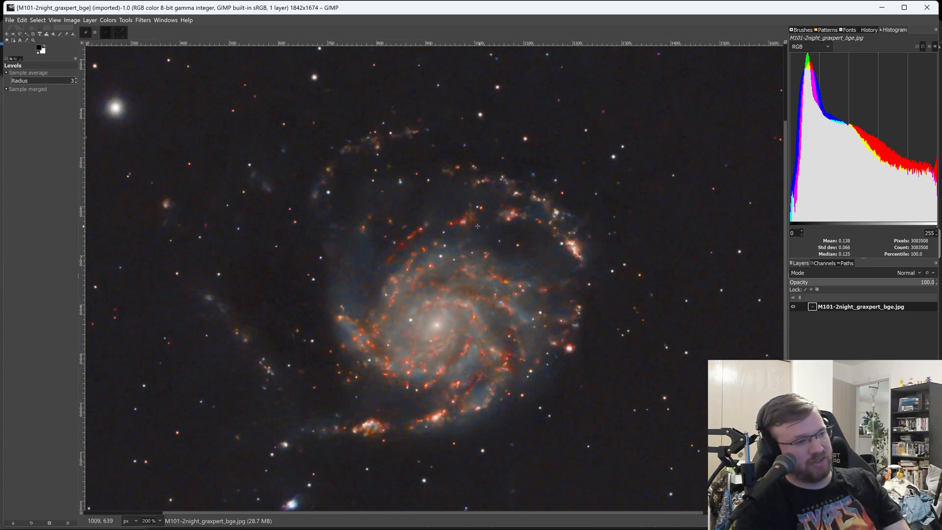
scroll(455, 244, down, 4)
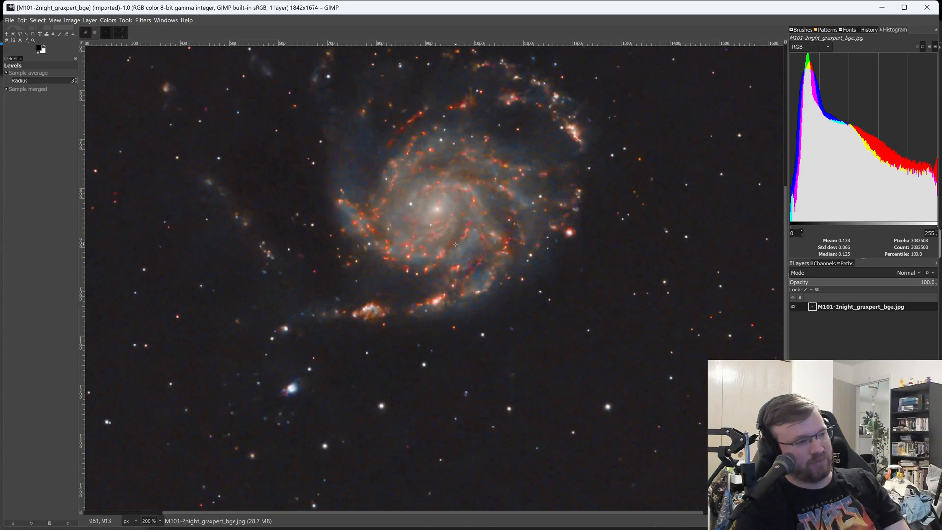
scroll(455, 244, down, 4)
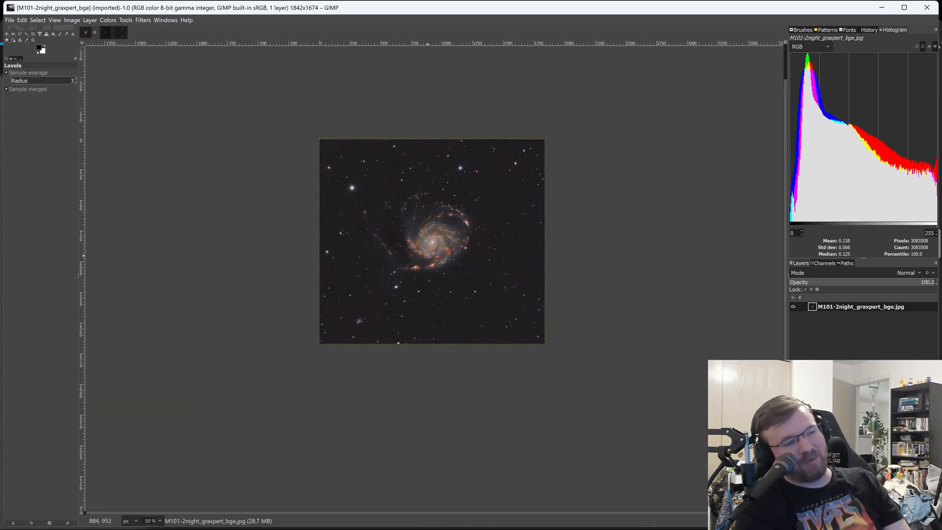
scroll(427, 255, up, 2)
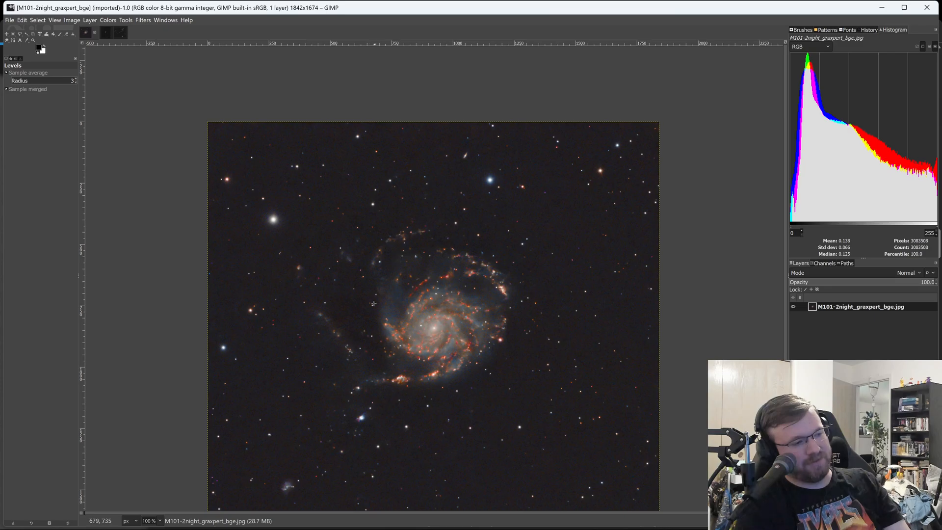
Inspect the pixels of the red-orange streak in the upper-left spiral arm of M101 at up to 9000% zoom.
scroll(385, 211, up, 8)
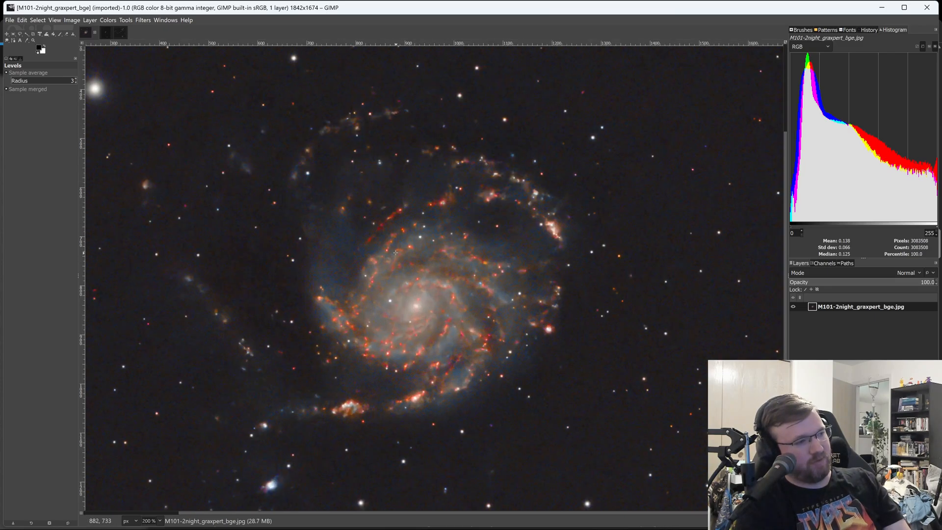
scroll(384, 275, up, 1)
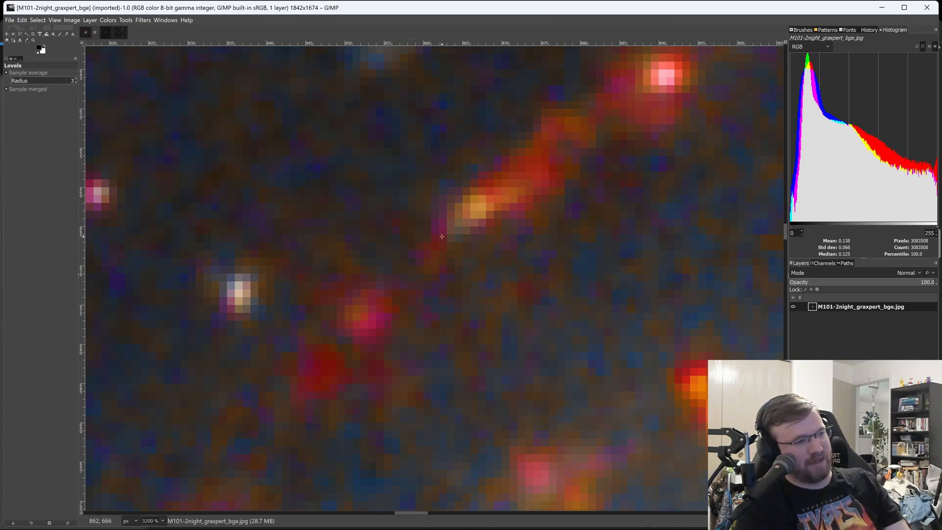
scroll(444, 239, down, 7)
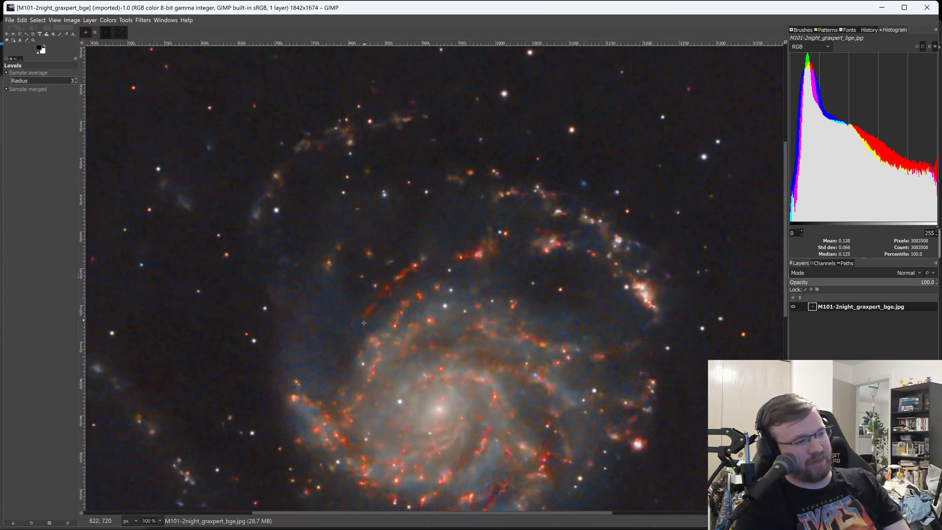
scroll(367, 313, down, 1)
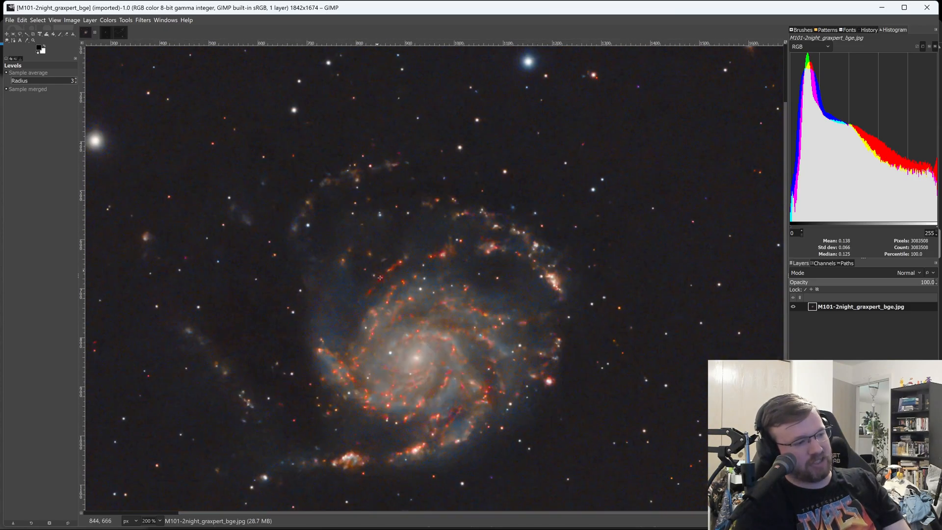
scroll(416, 388, down, 1)
scroll(425, 324, down, 1)
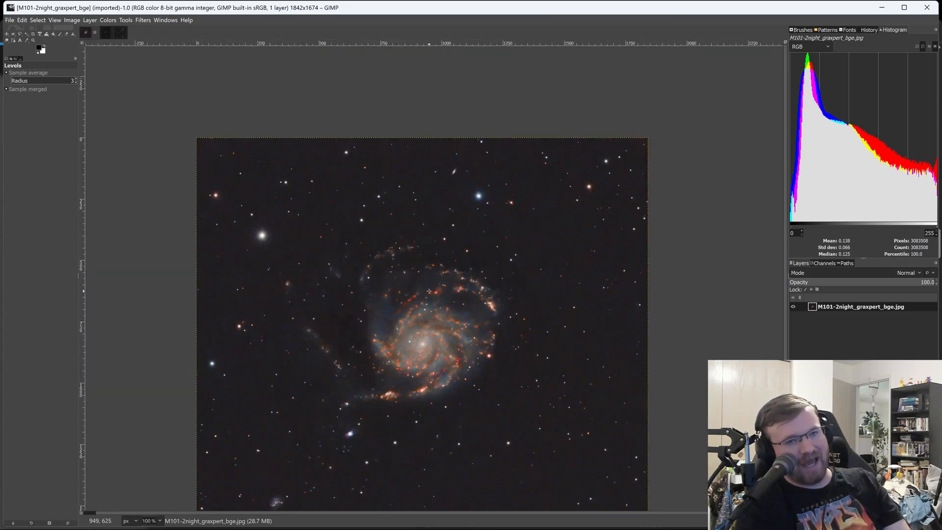
scroll(429, 292, up, 13)
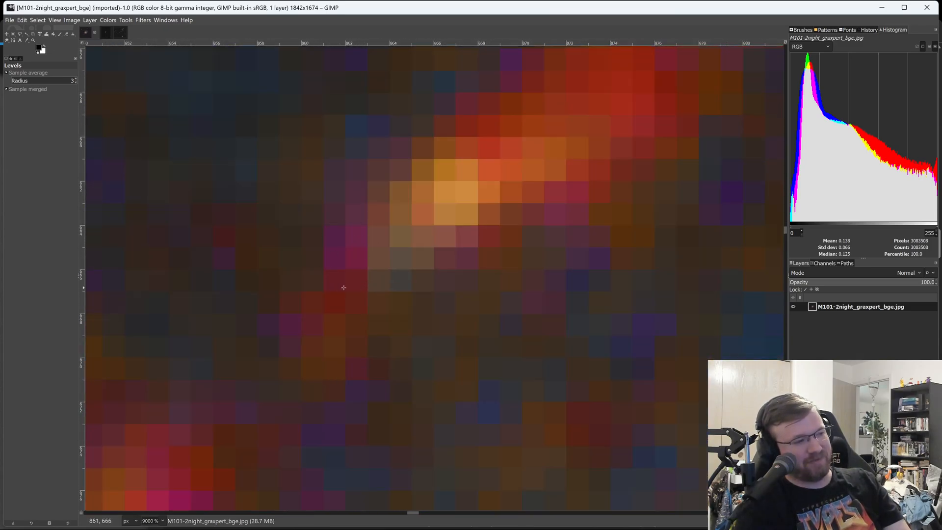
scroll(344, 288, down, 4)
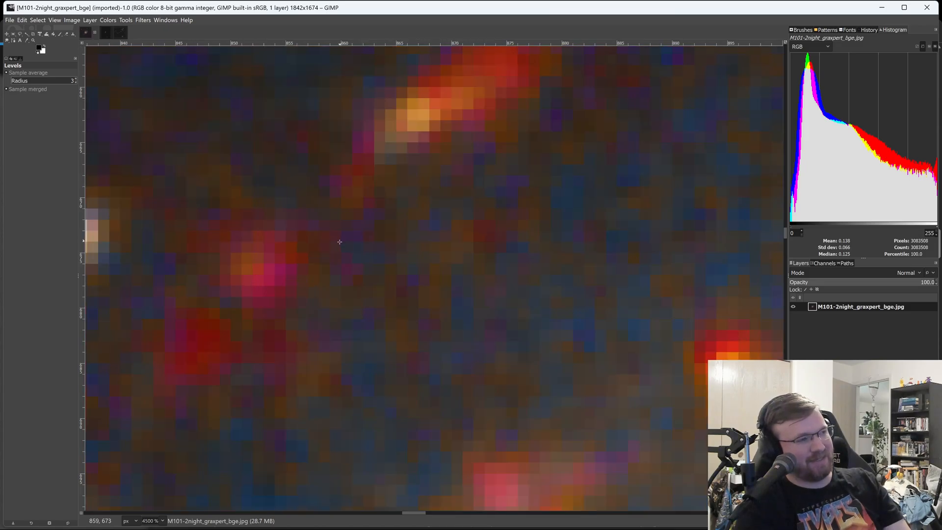
Inspect the red and pink knots beside M101's red-orange streak at up to 6400% zoom, and look over the whole galaxy at 200%.
scroll(339, 242, down, 3)
scroll(307, 125, up, 4)
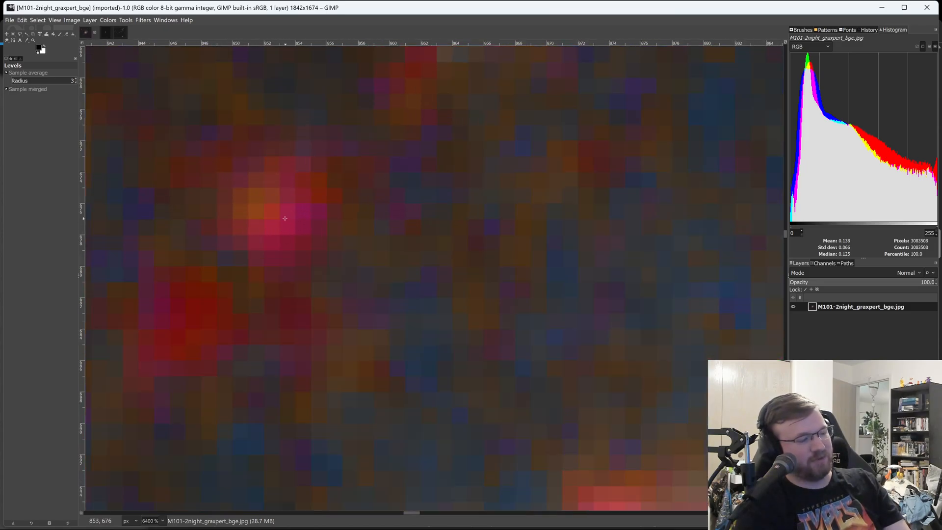
scroll(283, 230, down, 3)
scroll(280, 186, up, 1)
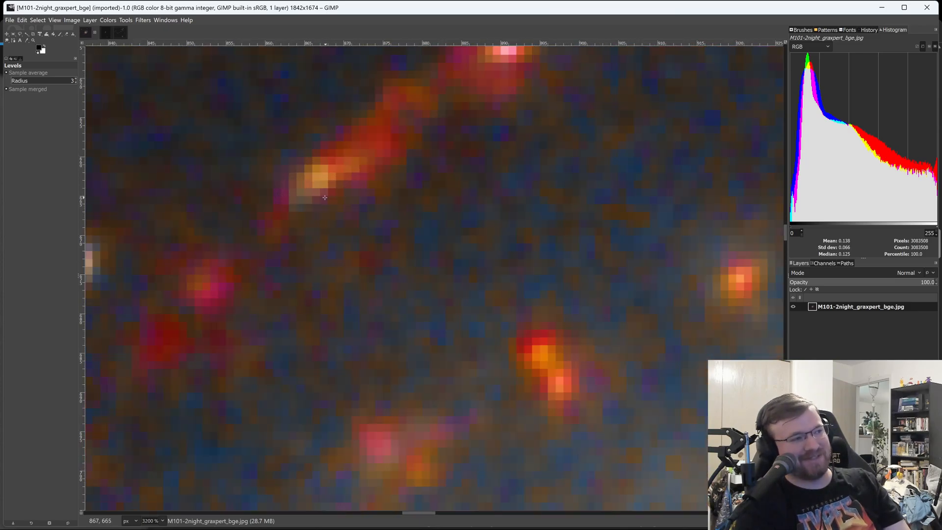
scroll(339, 199, down, 6)
scroll(319, 196, down, 6)
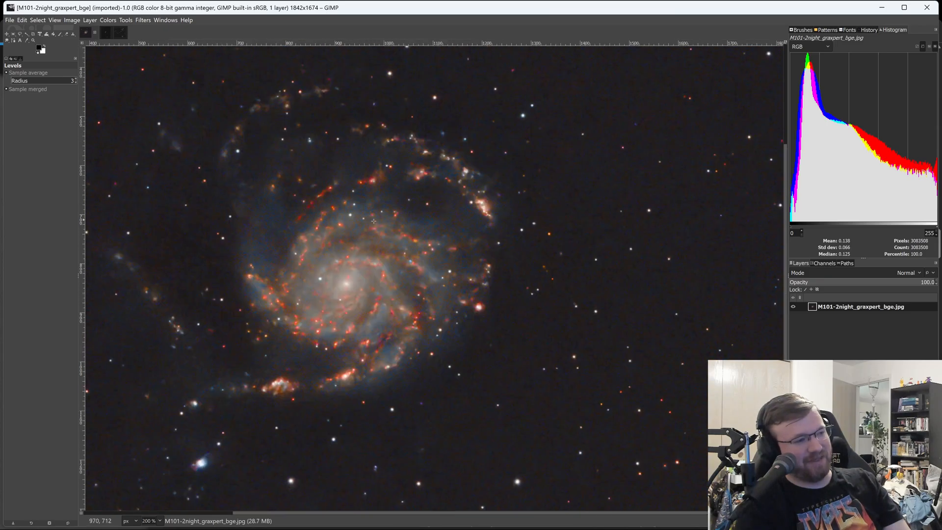
scroll(387, 223, up, 4)
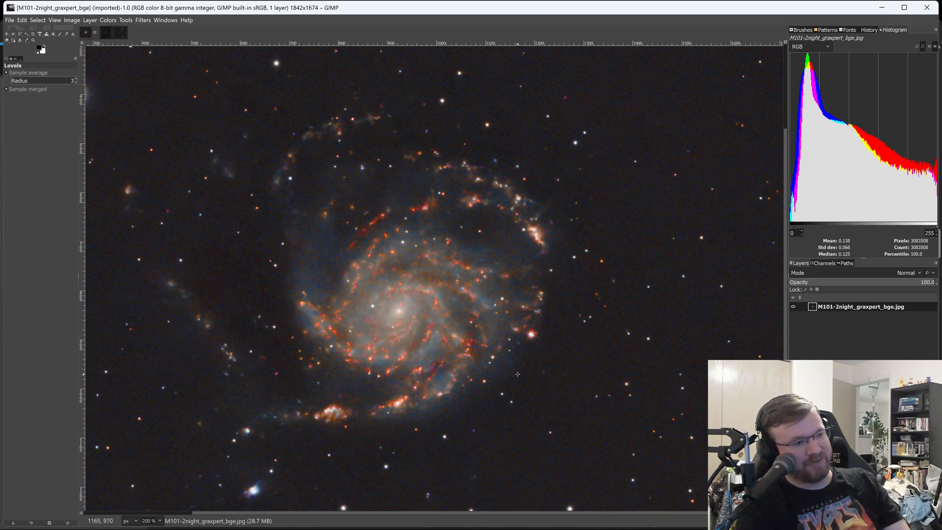
Switch to the ImageStackSimulation GitHub page in Chrome and view the repository's file list.
key(super)
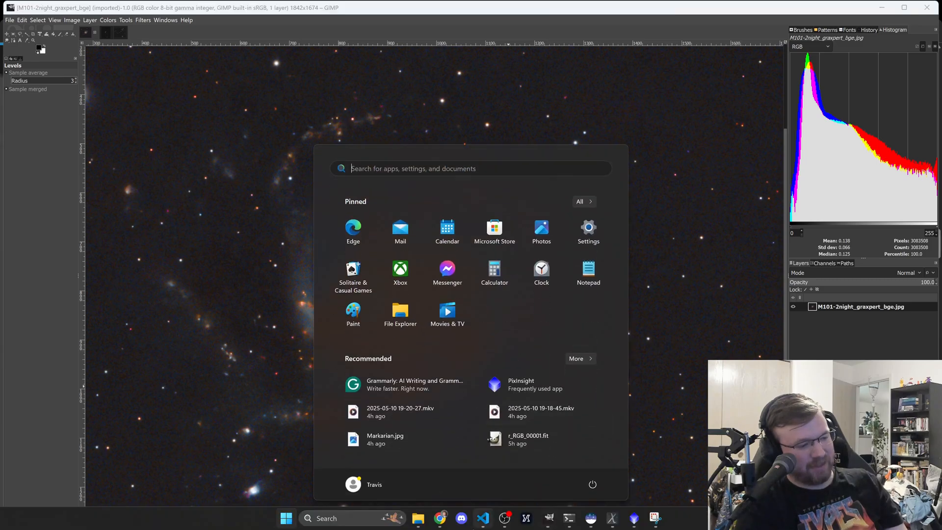
click(442, 520)
click(436, 13)
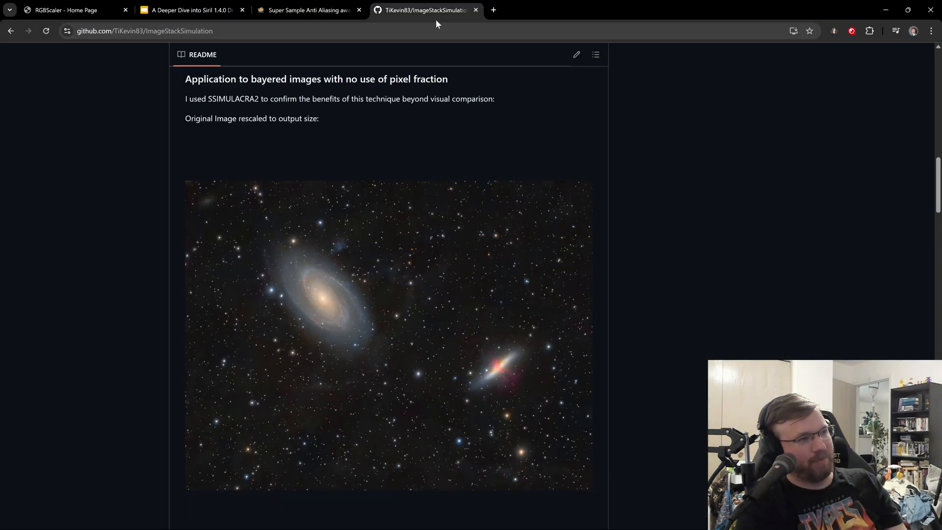
scroll(448, 225, up, 15)
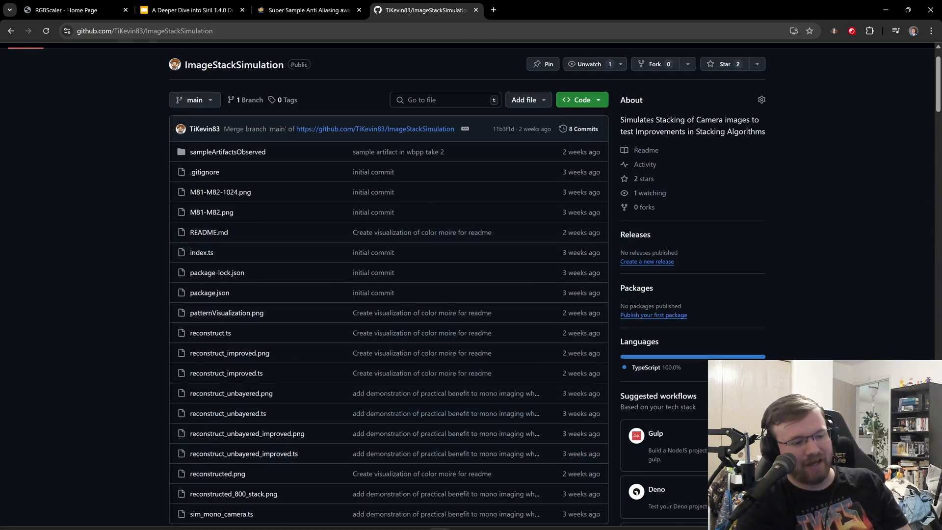
Switch to Siril and load the r_testing_.seq sequence.
mouse_move(634, 526)
click(594, 521)
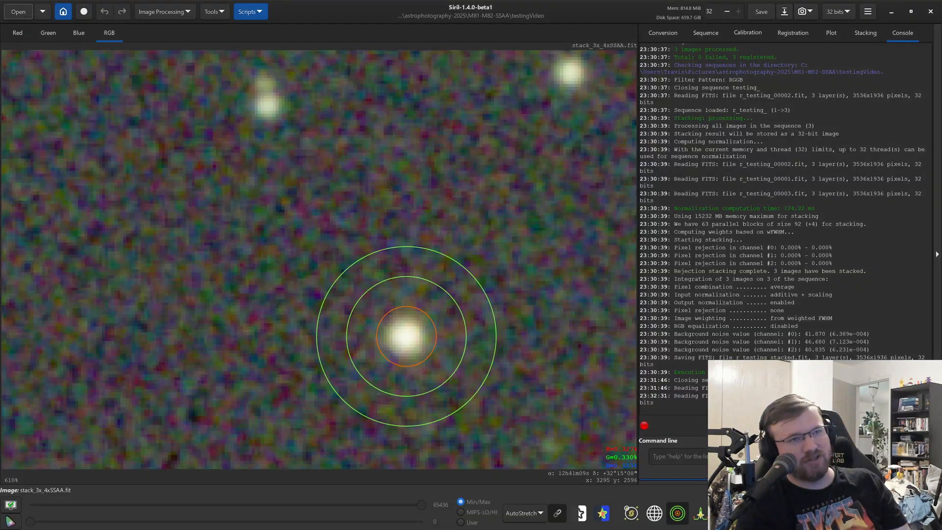
click(871, 38)
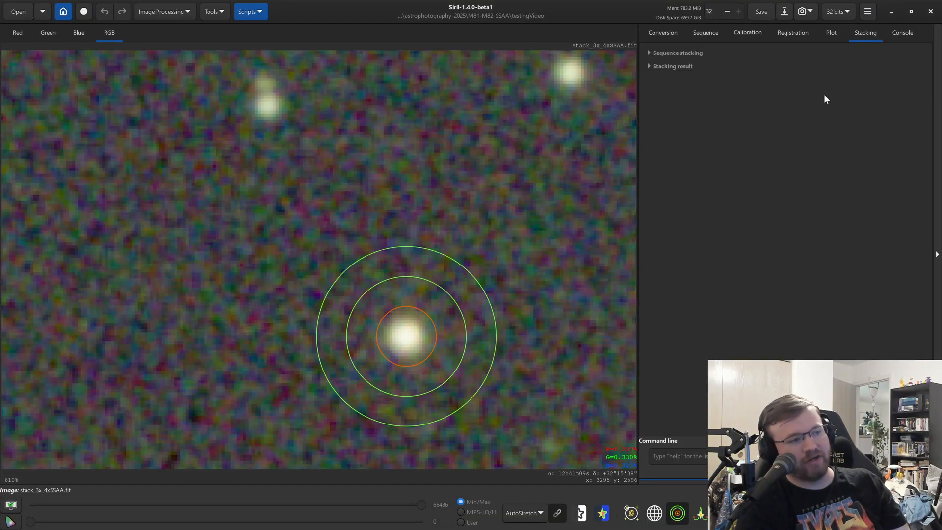
click(694, 32)
click(693, 72)
click(694, 74)
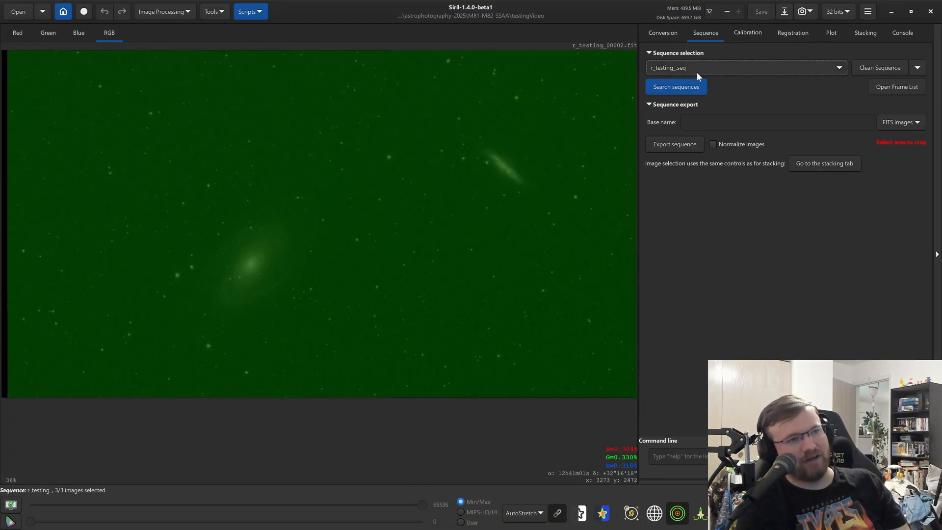
Set the sequence stacking normalisation to Additive and the weighting to None.
click(854, 40)
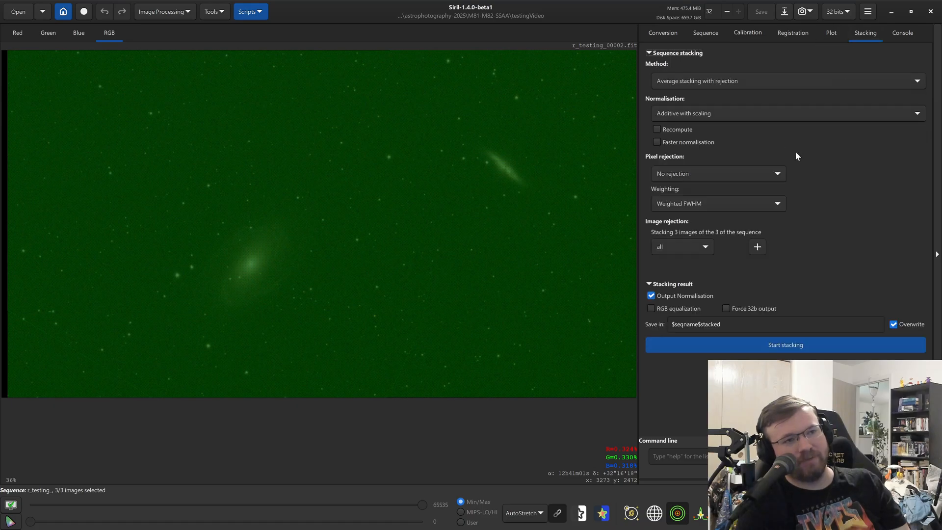
click(824, 116)
click(830, 87)
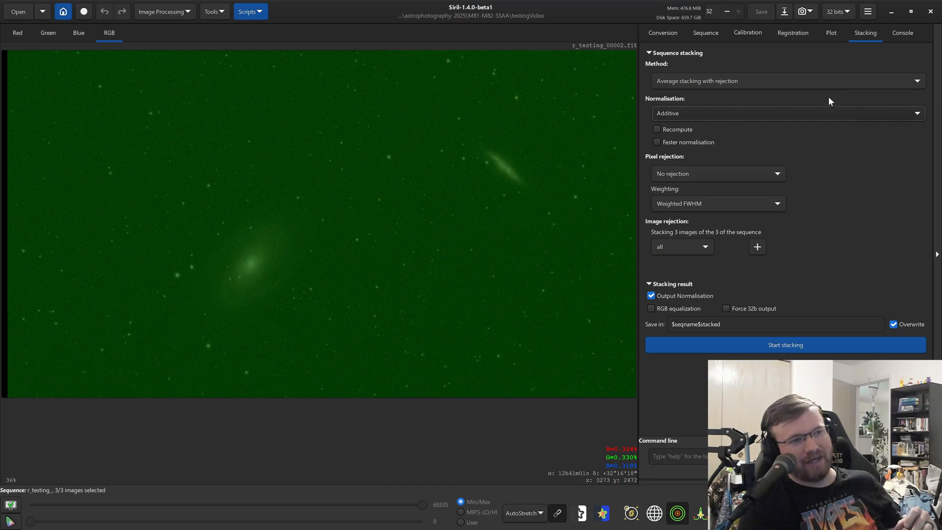
click(750, 201)
click(732, 178)
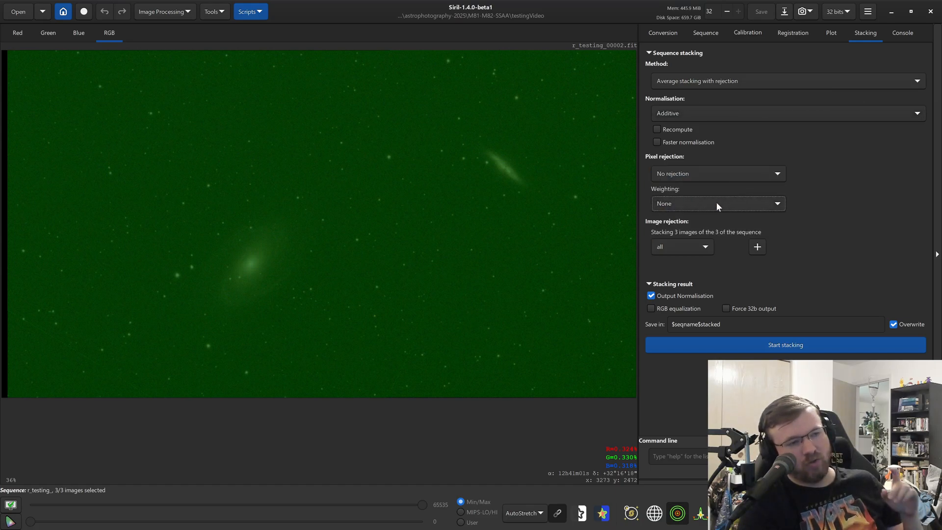
Set pixel rejection to Winsorized Sigma Clipping and enable RGB equalization for the stacking result.
click(691, 173)
click(689, 177)
click(688, 180)
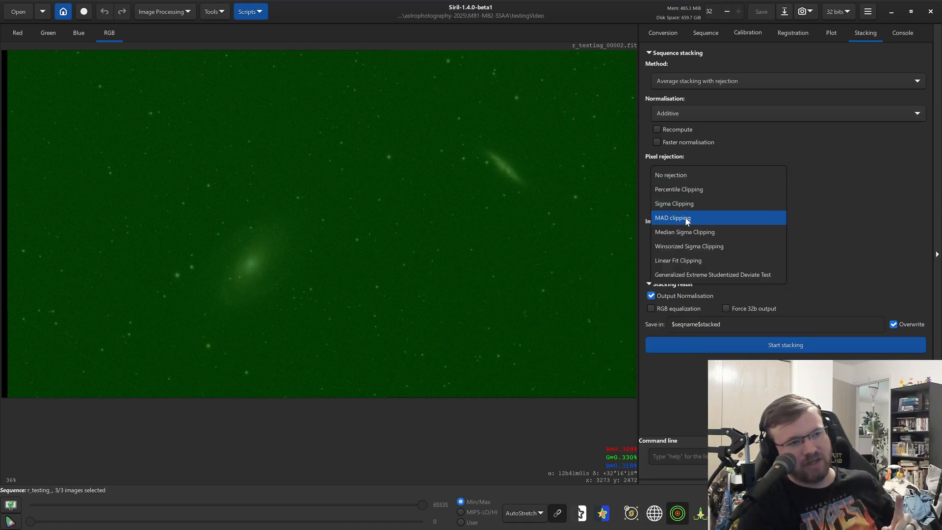
click(687, 244)
click(709, 175)
click(708, 178)
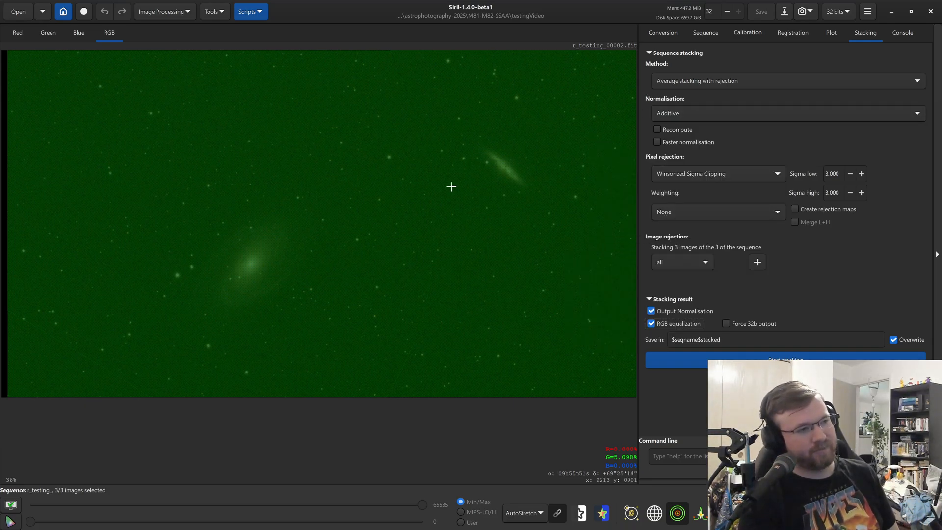
Inspect the Bayer pattern pixels of r_testing_00002.fit at up to 4220% zoom.
scroll(515, 165, up, 8)
scroll(451, 175, up, 3)
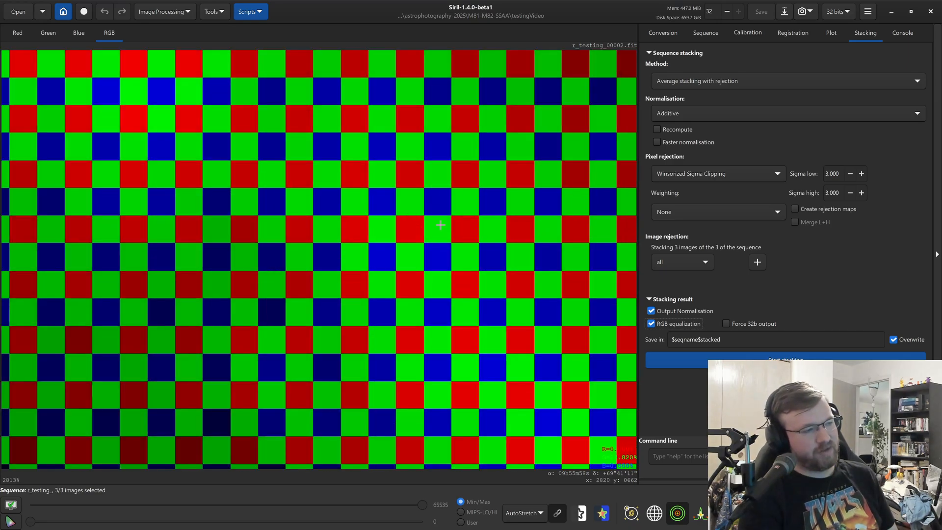
scroll(383, 250, up, 2)
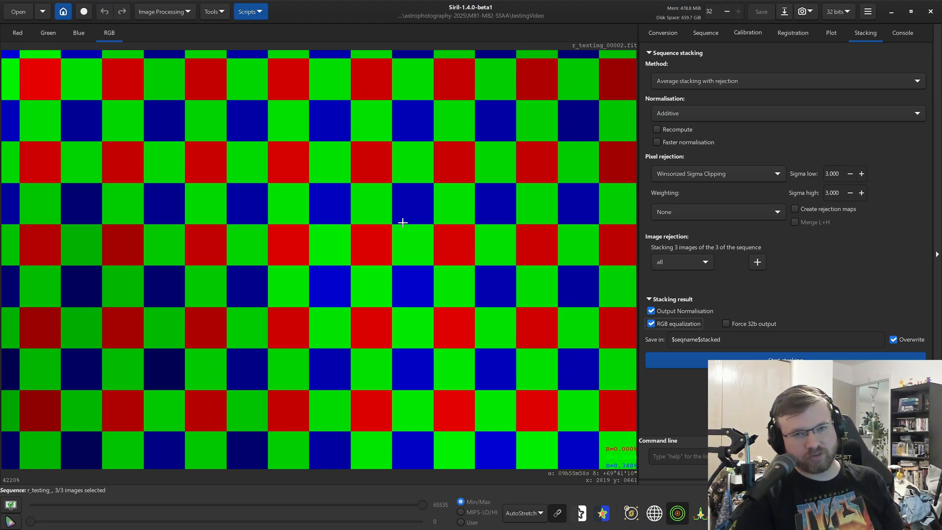
Return to the ImageStackSimulation page in Chrome and read the README's background and Bayer pattern normalization sections.
key(super)
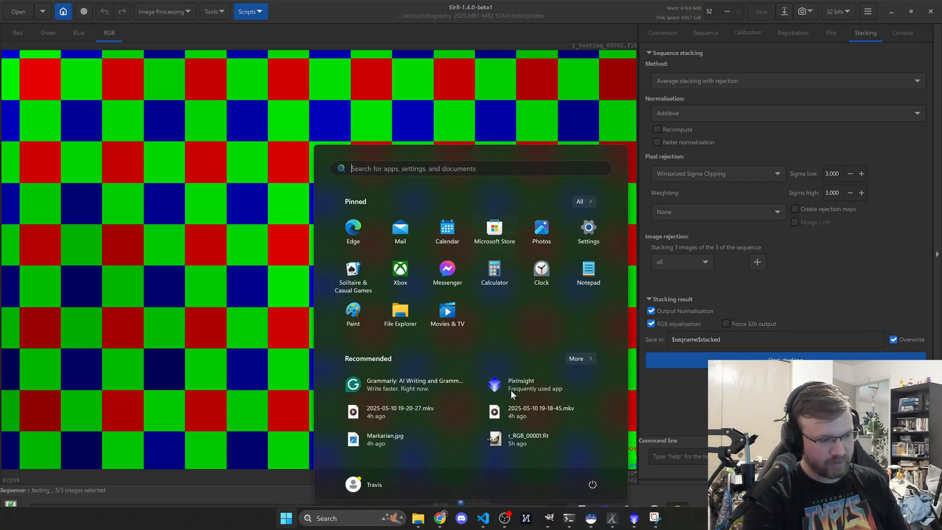
click(440, 522)
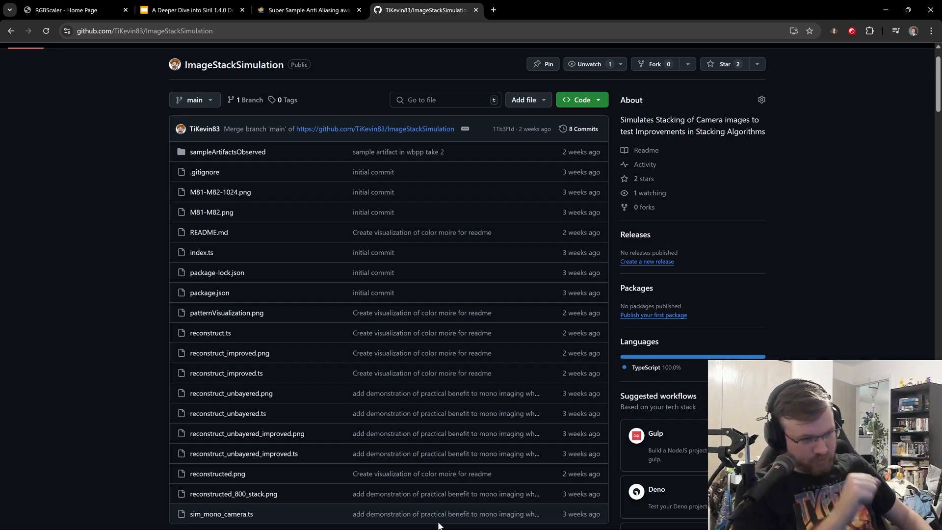
scroll(472, 219, down, 6)
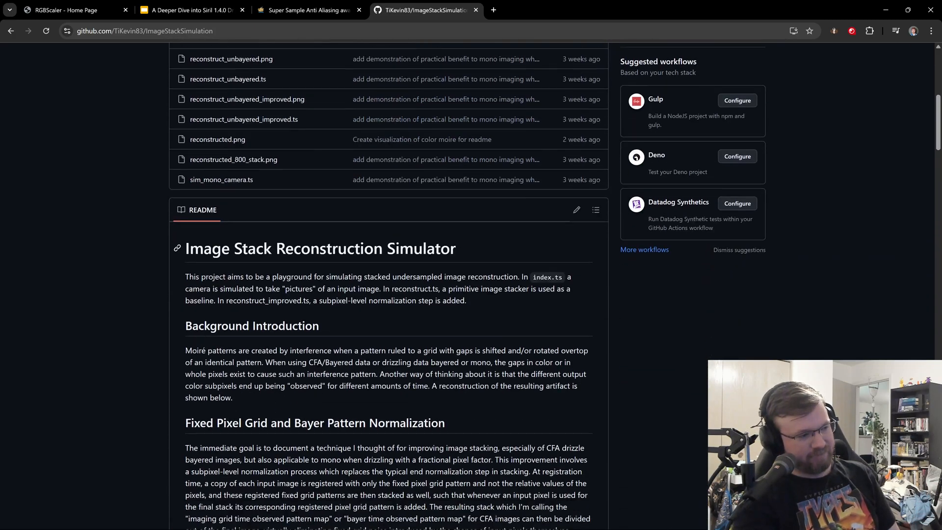
scroll(431, 158, down, 2)
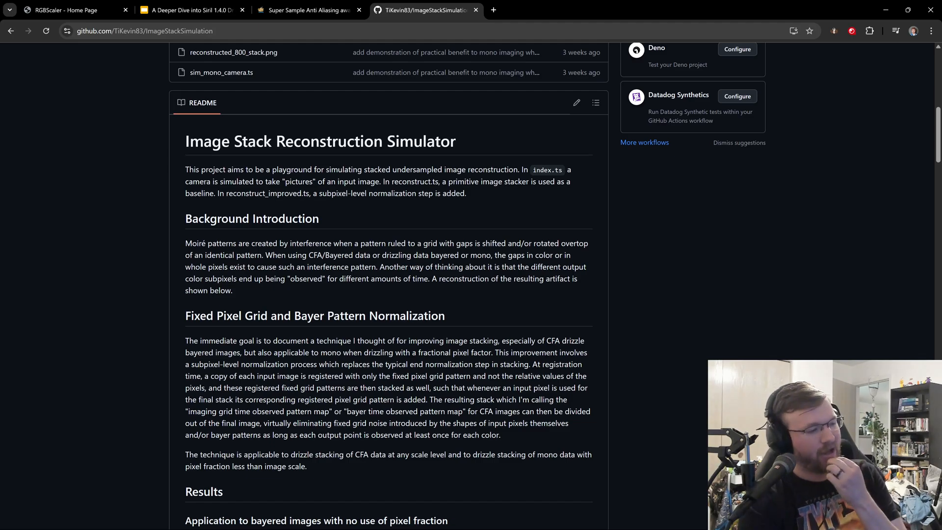
Switch to Markarian.jpg in GIMP and inspect the core of the bright galaxy near the image's lower edge at up to 1600% zoom.
mouse_move(525, 525)
click(570, 518)
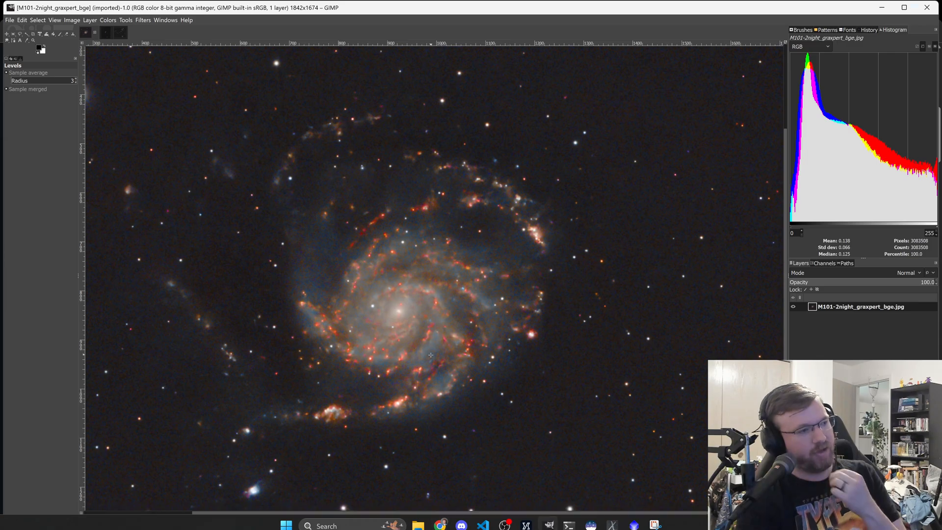
click(117, 35)
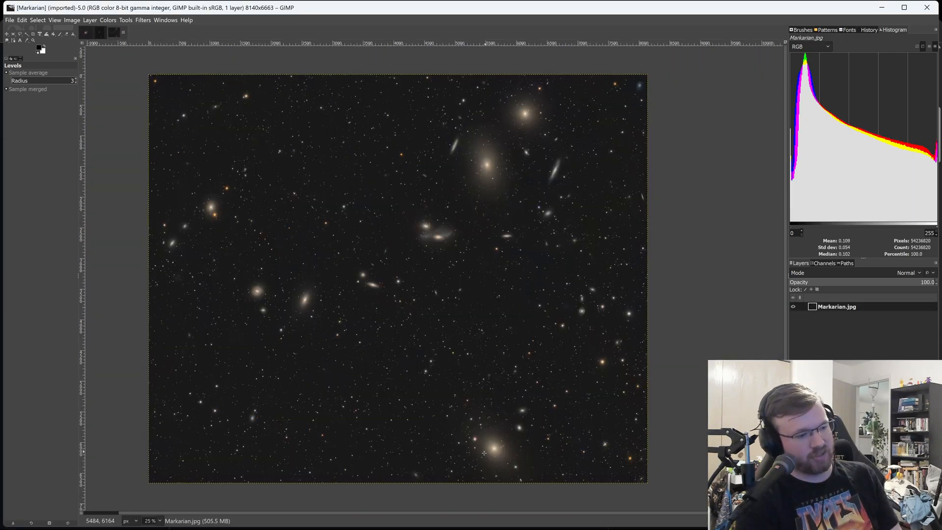
scroll(494, 471, up, 10)
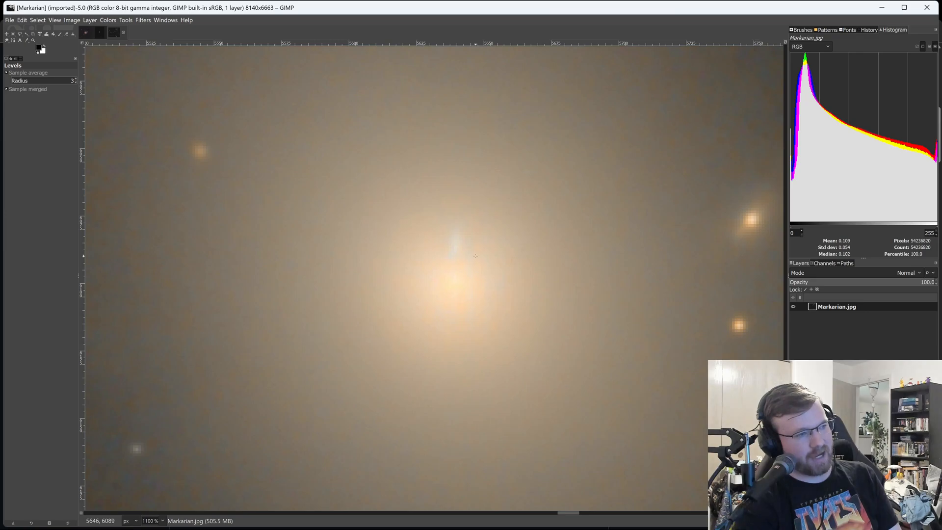
scroll(469, 291, up, 1)
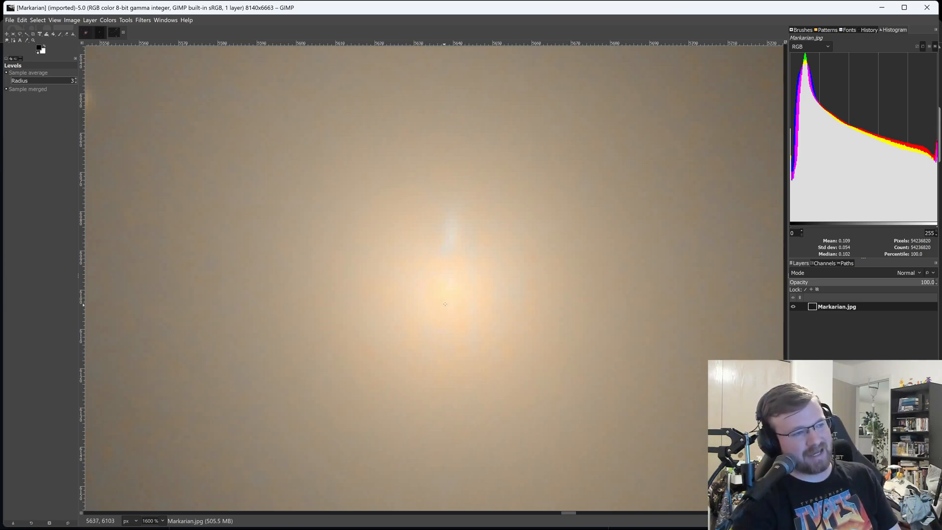
scroll(447, 215, down, 3)
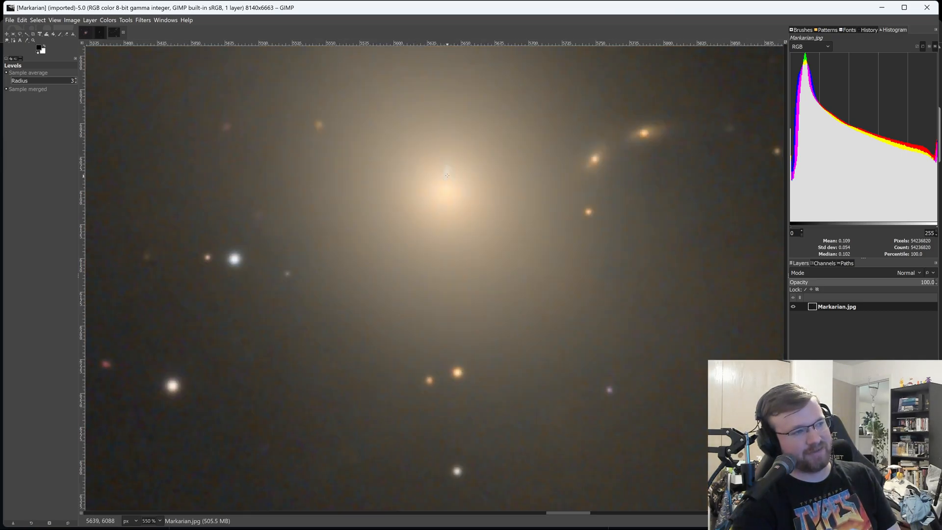
scroll(447, 185, down, 1)
scroll(440, 281, up, 2)
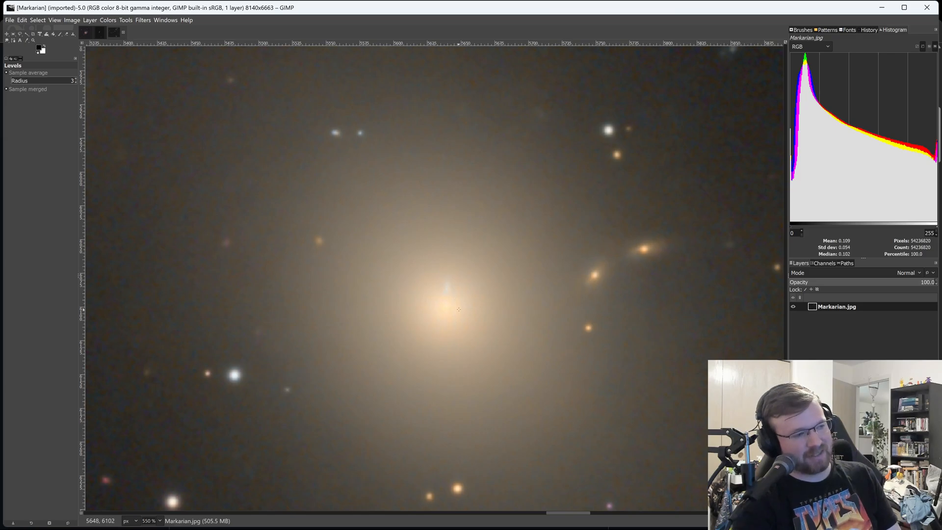
Return to the ImageStackSimulation README in Chrome and examine the original M81-M82 image in the Results section.
key(super)
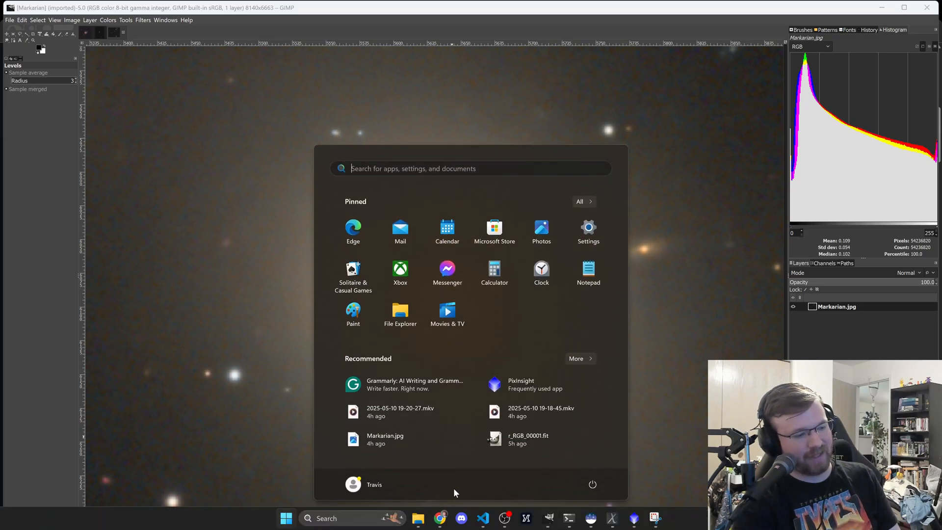
click(441, 518)
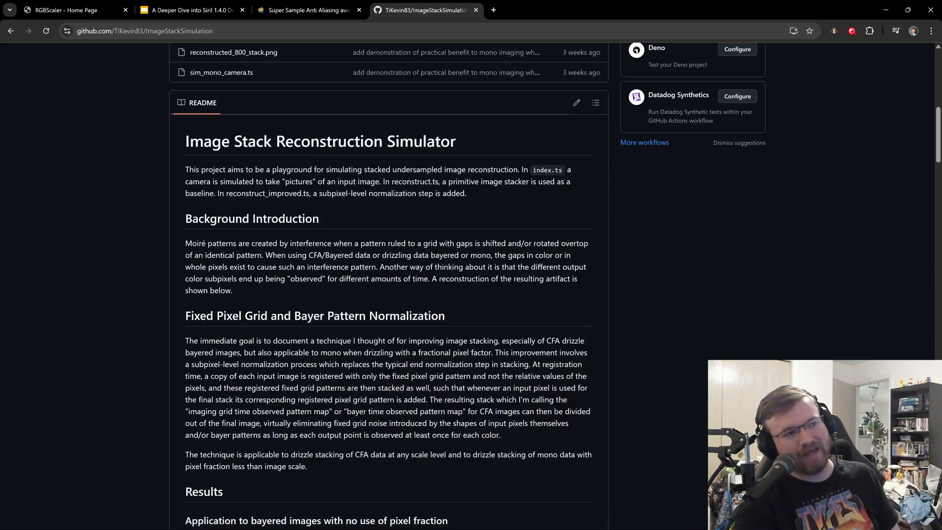
scroll(451, 282, down, 8)
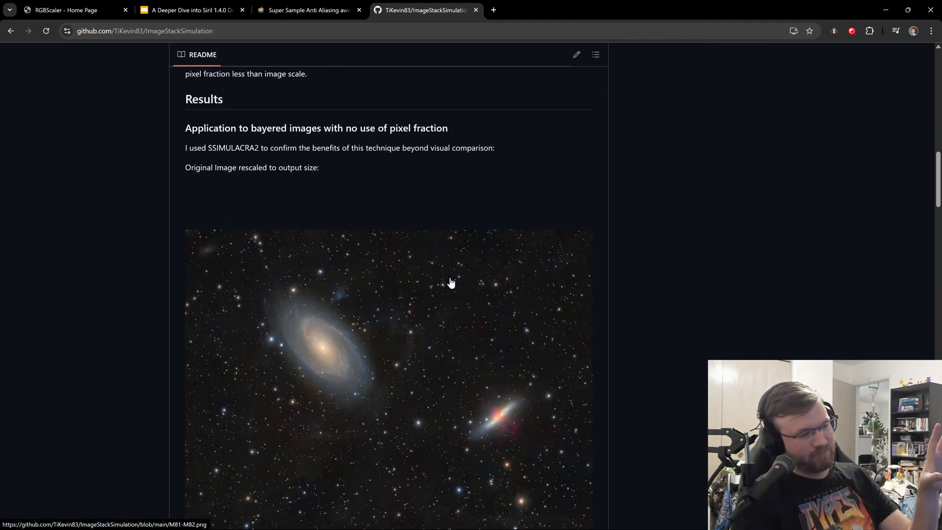
scroll(451, 282, down, 3)
scroll(443, 284, up, 2)
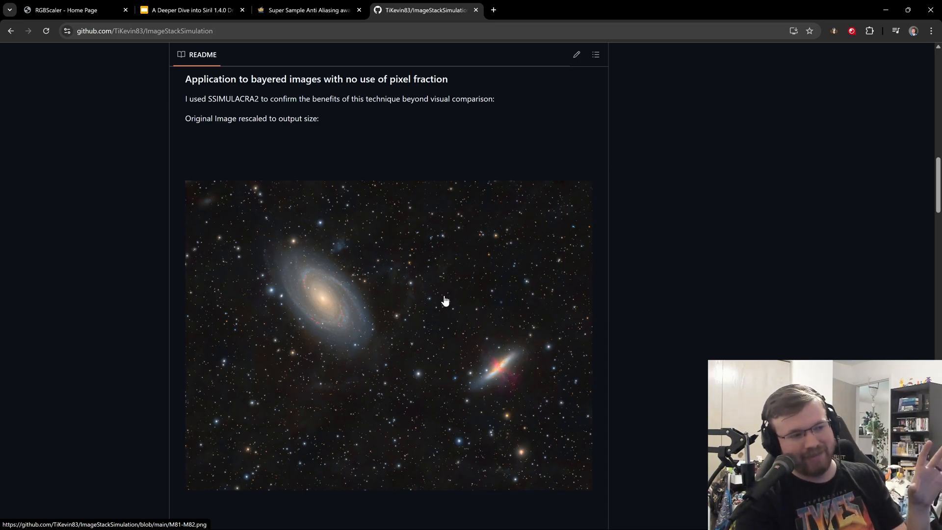
scroll(447, 302, down, 2)
scroll(447, 303, up, 2)
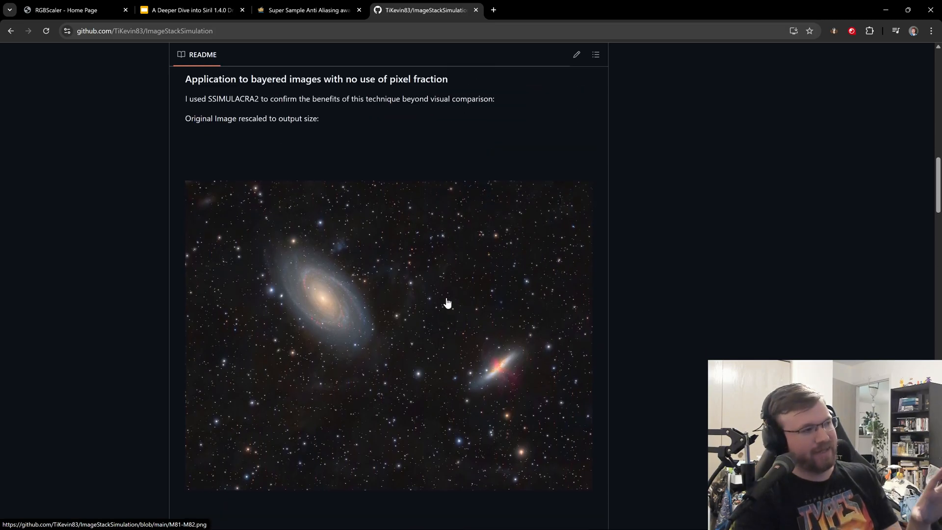
scroll(444, 302, down, 4)
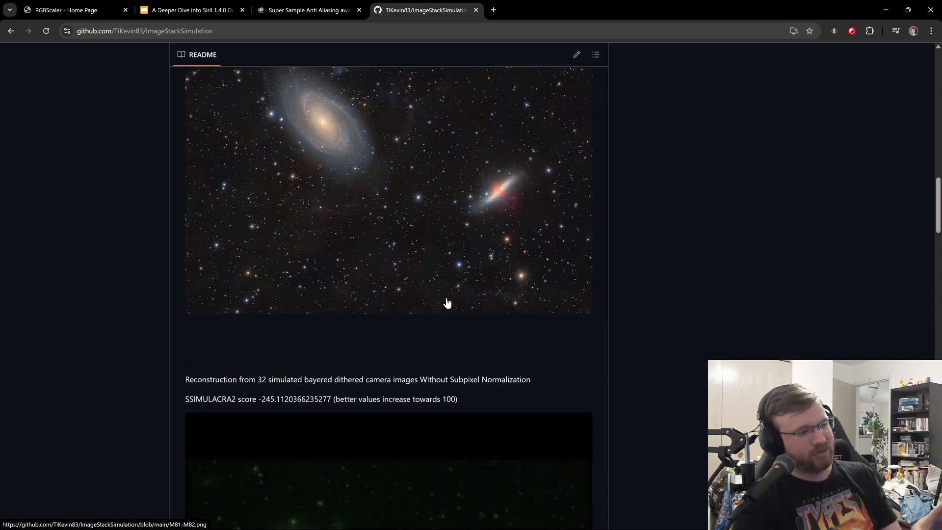
scroll(432, 302, up, 5)
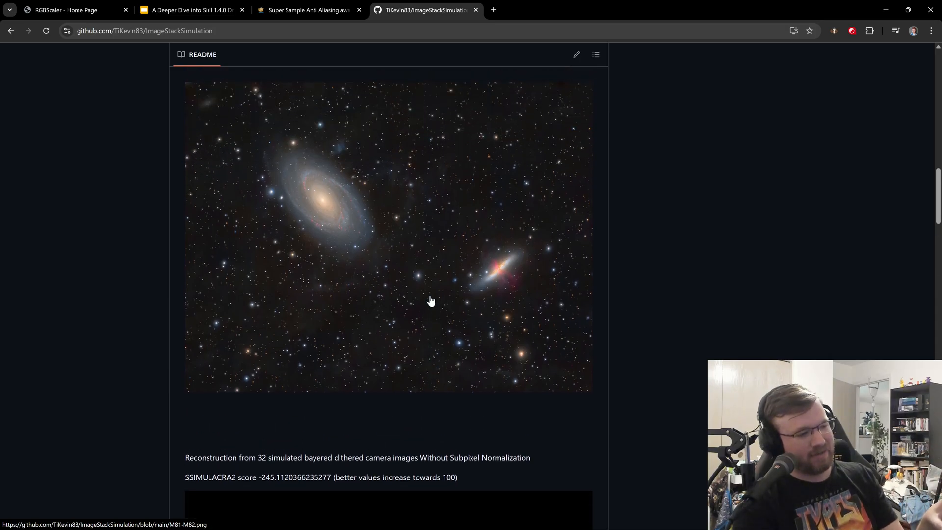
scroll(431, 301, down, 1)
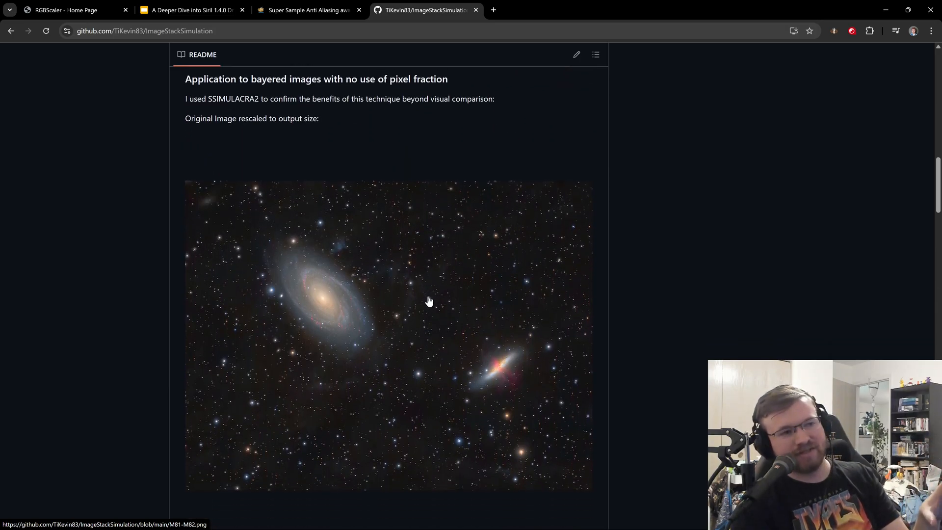
Read on past the original M81-M82 image to the README's reconstruction without subpixel normalization.
scroll(431, 300, down, 2)
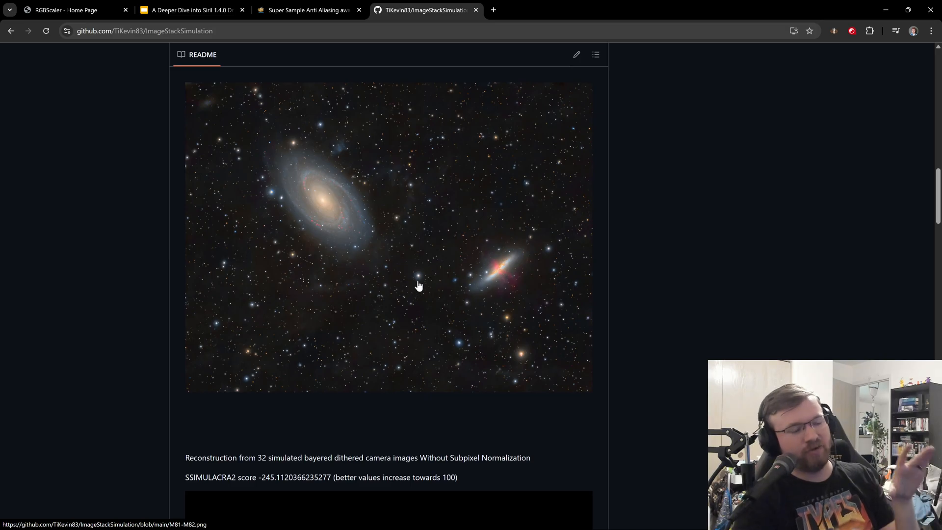
scroll(422, 273, down, 1)
scroll(422, 272, down, 2)
Switch to Siril, review the RGB equalization stacking option, and view r_testing_00002.fit zoomed out to 24% and then at 54%.
key(super)
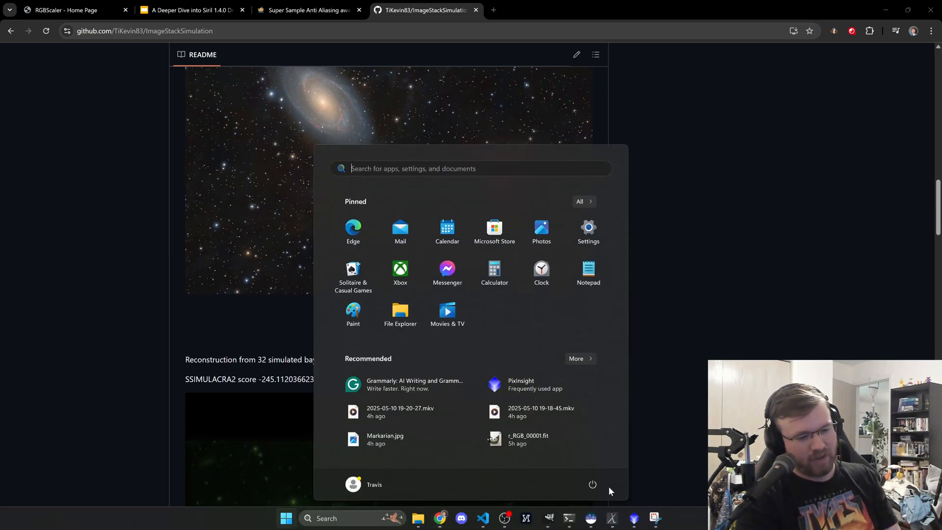
click(591, 521)
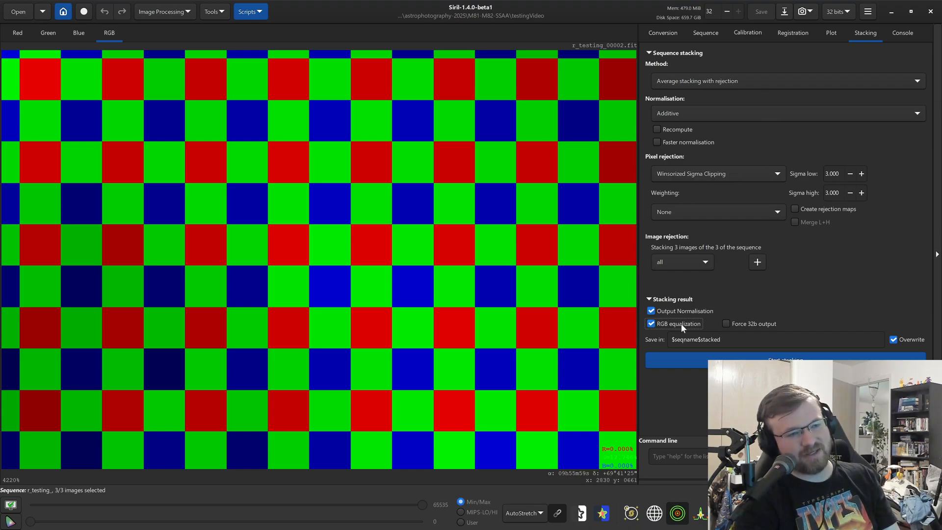
mouse_move(684, 325)
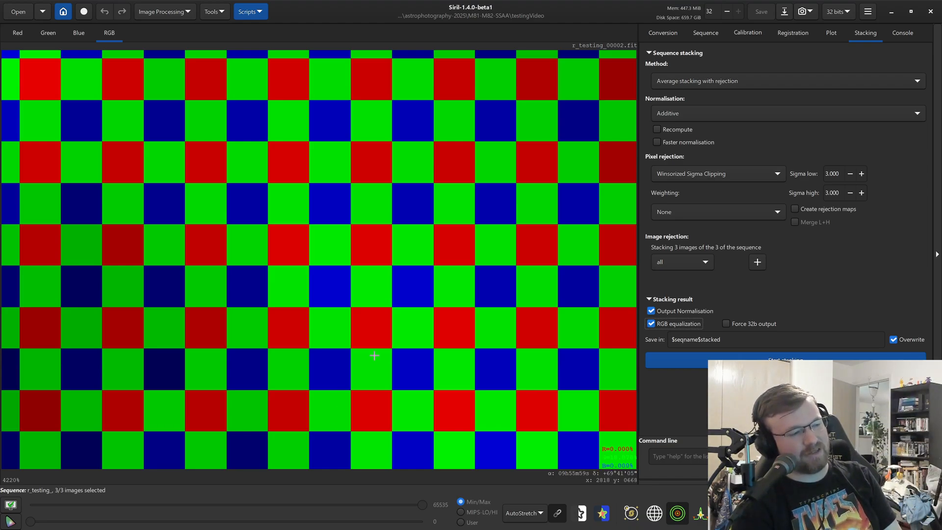
scroll(374, 357, down, 9)
scroll(379, 283, down, 2)
scroll(414, 149, down, 1)
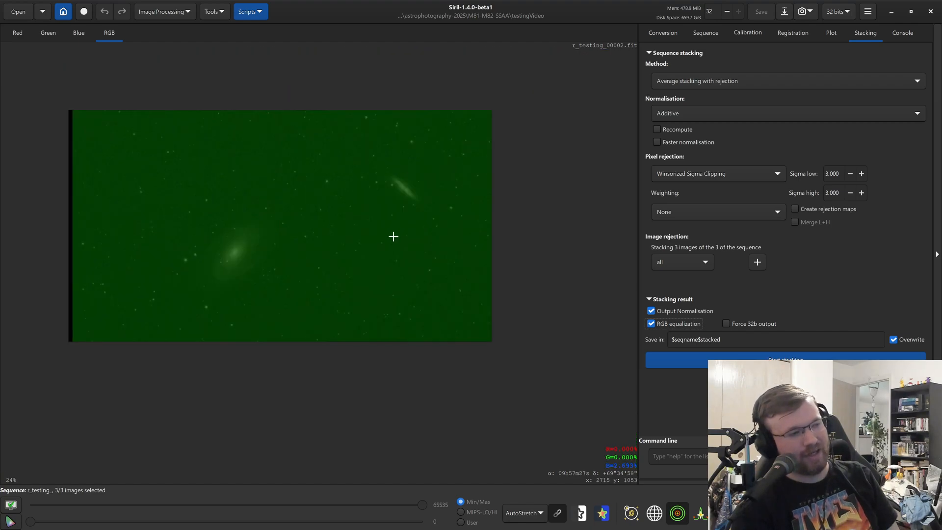
scroll(393, 235, up, 1)
Return to the ImageStackSimulation README in Chrome and compare the original M81-M82 image with the reconstruction without subpixel normalization.
key(super)
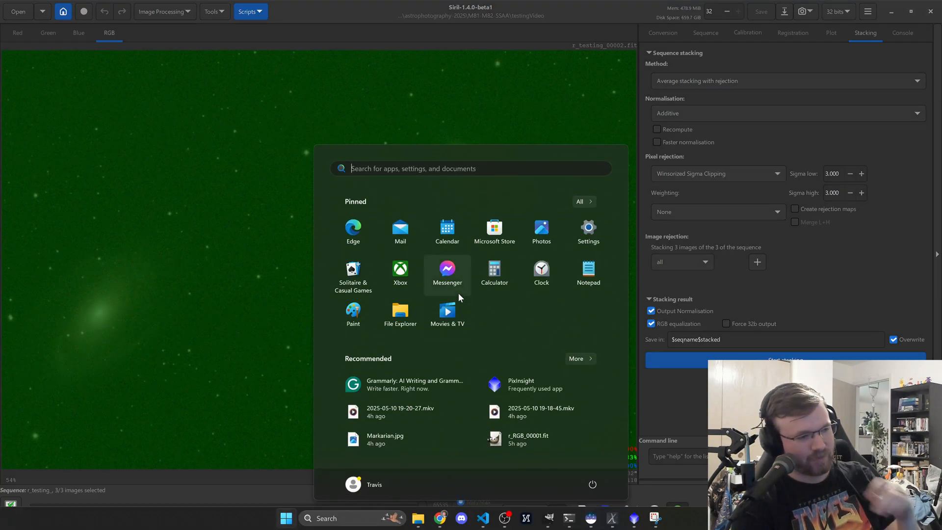
click(447, 516)
scroll(496, 336, up, 1)
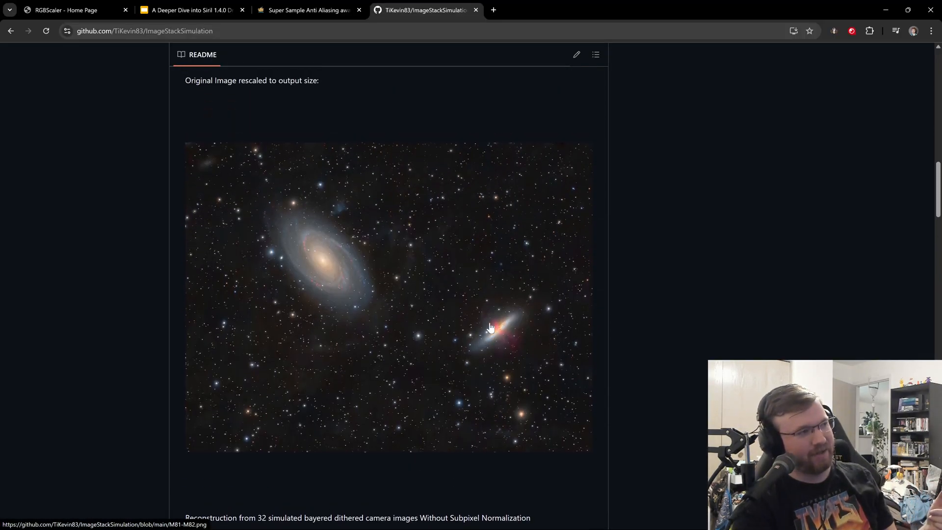
scroll(481, 328, down, 5)
scroll(464, 318, up, 5)
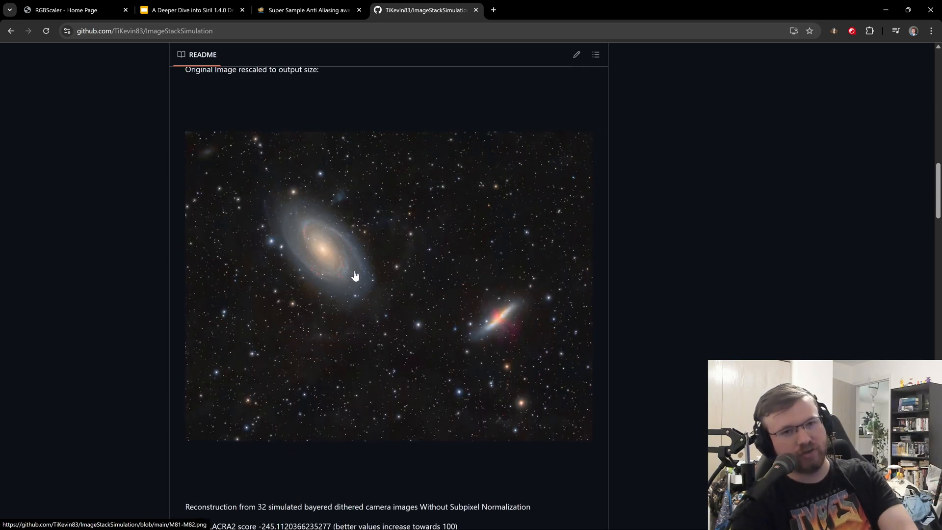
scroll(362, 290, down, 4)
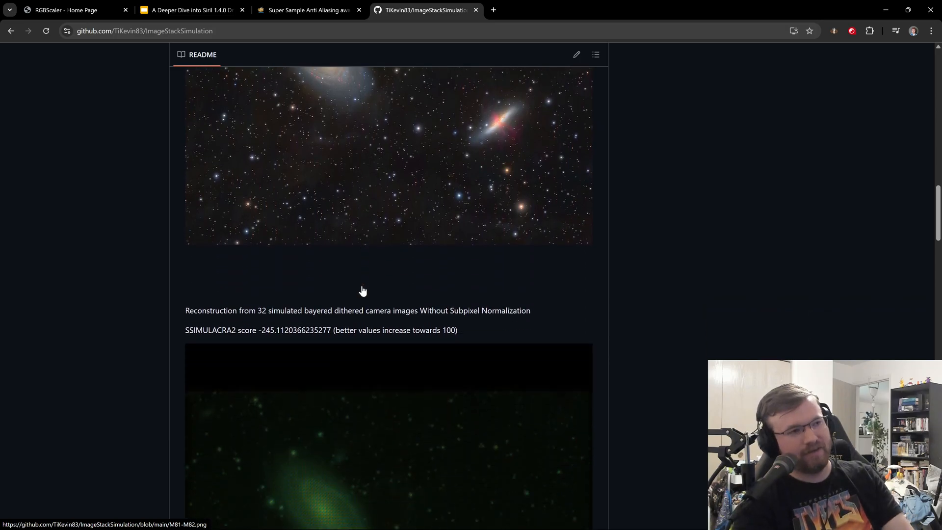
scroll(362, 290, up, 4)
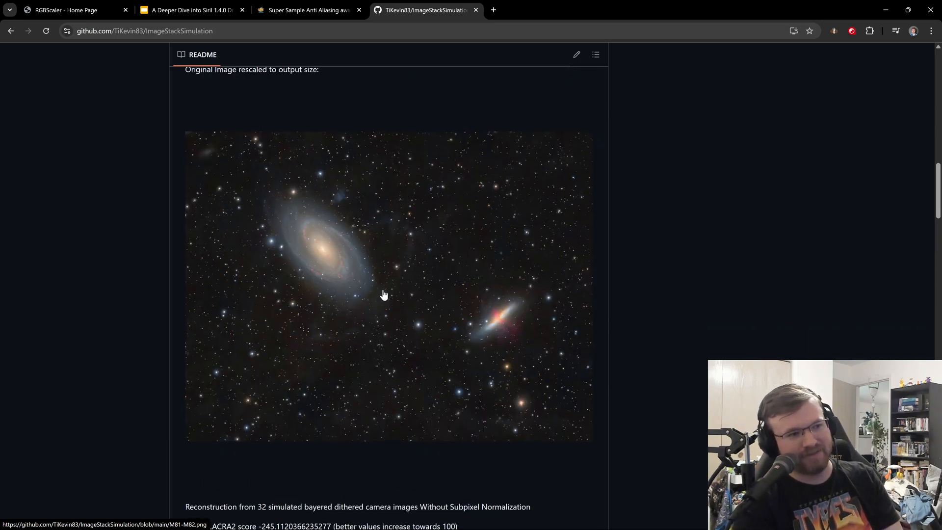
scroll(382, 295, down, 7)
scroll(383, 295, down, 2)
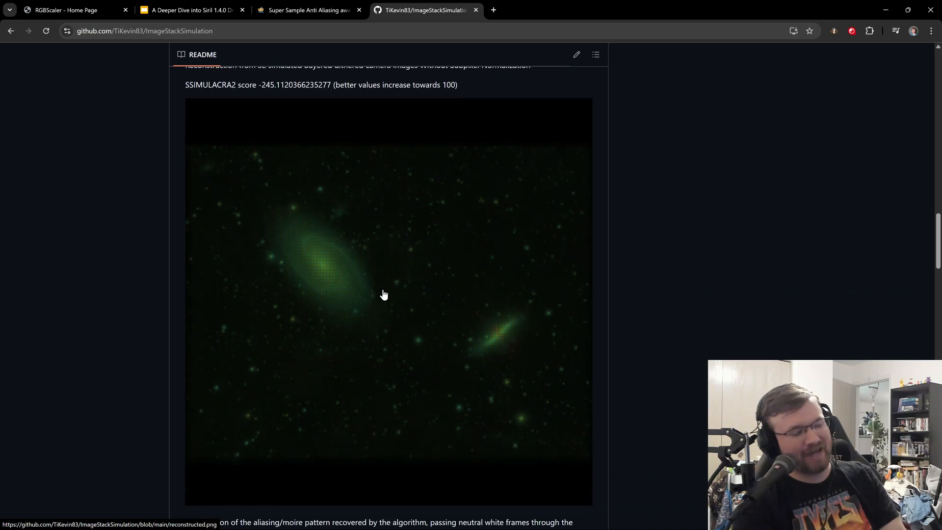
Examine the README's visualization of the aliasing/moire pattern recovered from neutral white frames, down to the caption of the normalized reconstruction.
scroll(296, 345, down, 10)
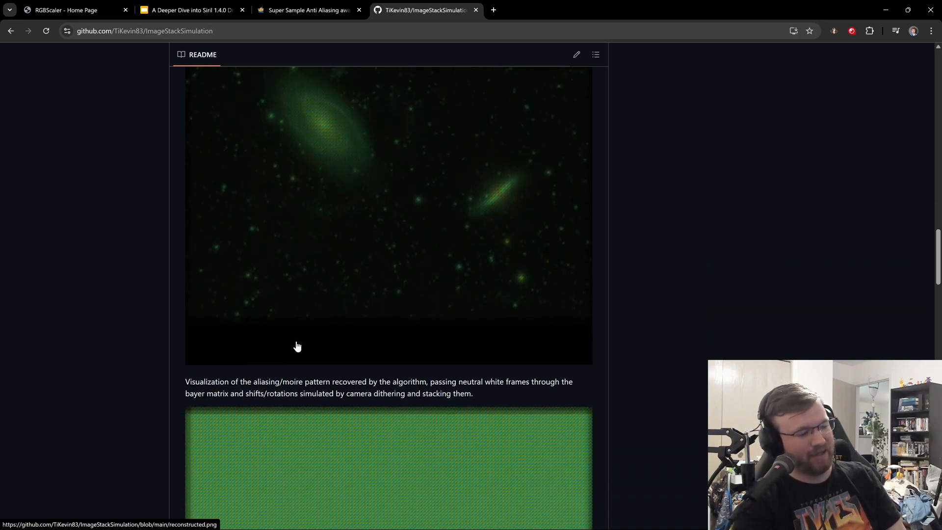
scroll(328, 276, up, 2)
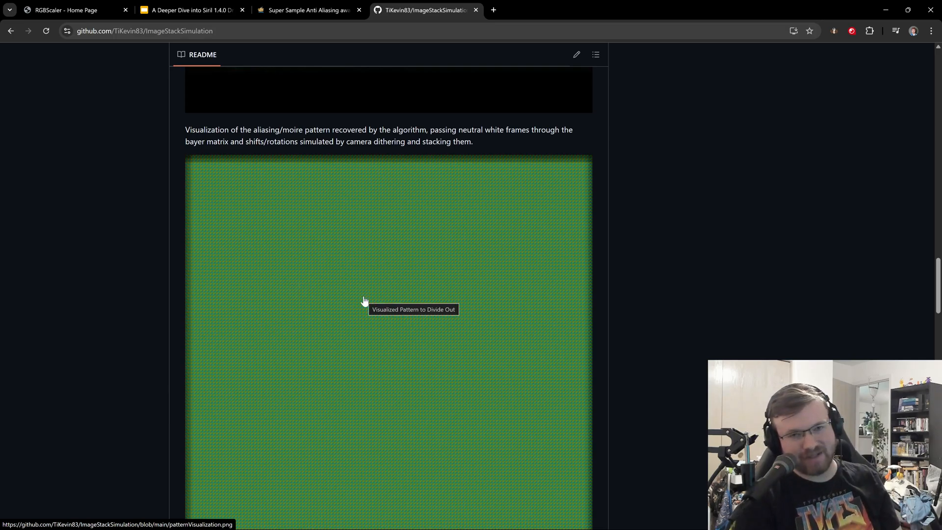
scroll(378, 301, down, 8)
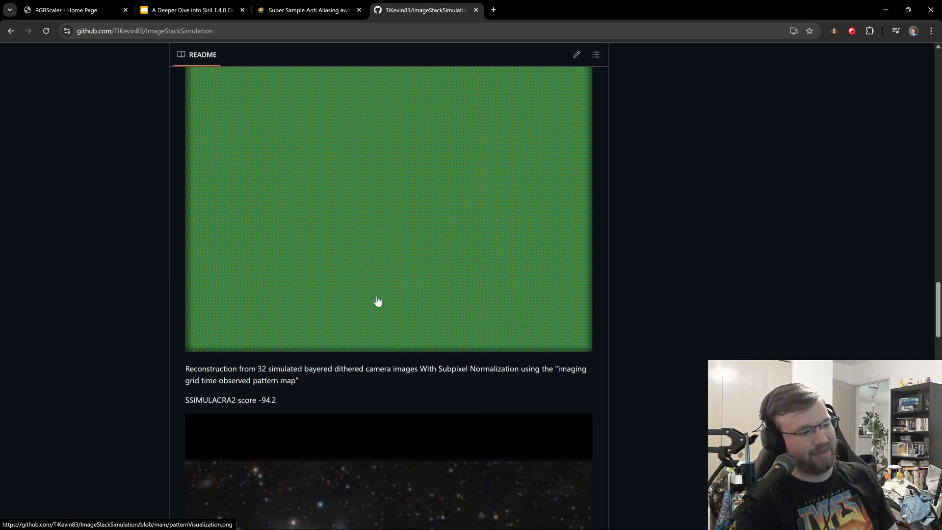
scroll(442, 395, down, 4)
scroll(402, 368, up, 12)
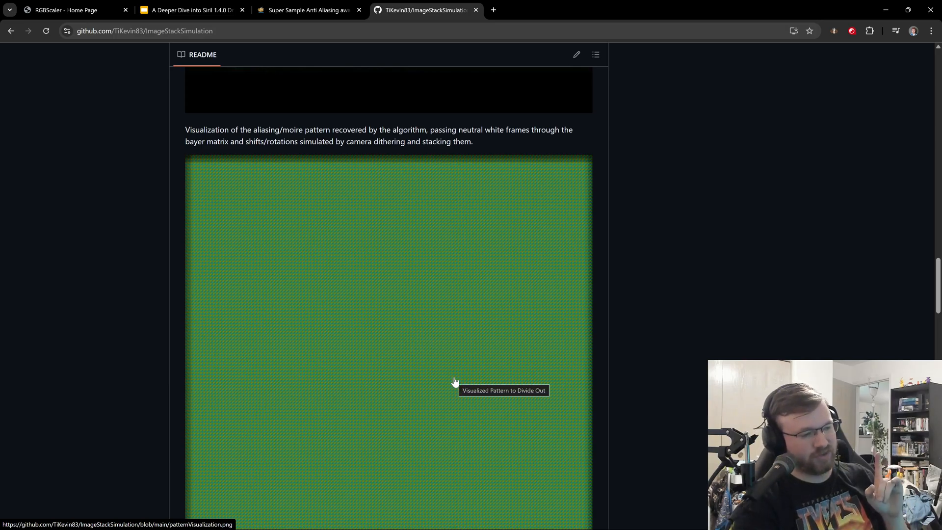
scroll(455, 382, down, 1)
scroll(461, 373, down, 2)
scroll(466, 356, up, 2)
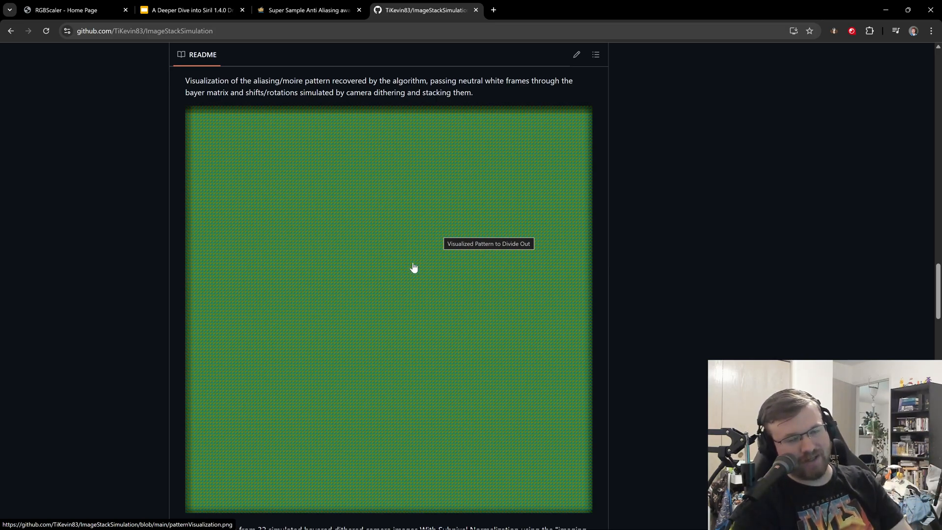
scroll(411, 280, up, 1)
scroll(399, 301, down, 2)
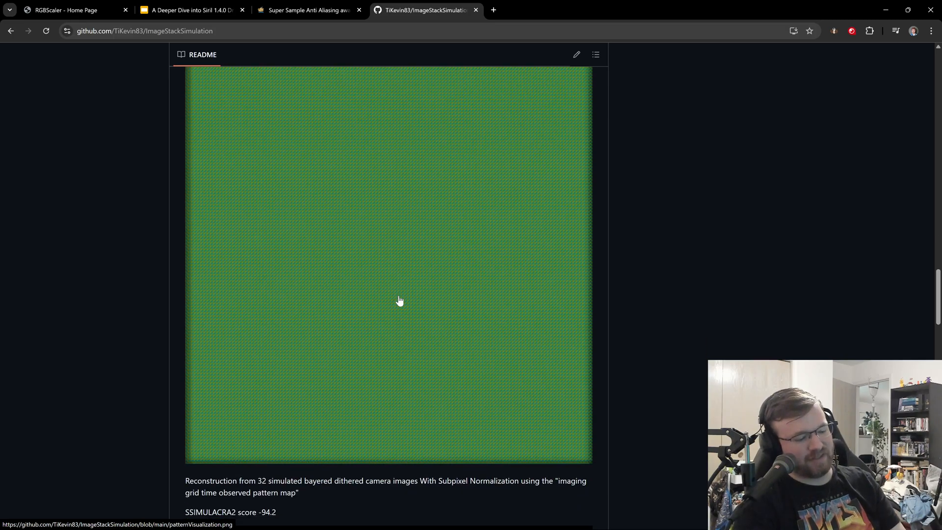
scroll(399, 300, up, 1)
Compare the green reconstruction without subpixel normalization against the aliasing/moire pattern visualization below it.
scroll(361, 300, up, 10)
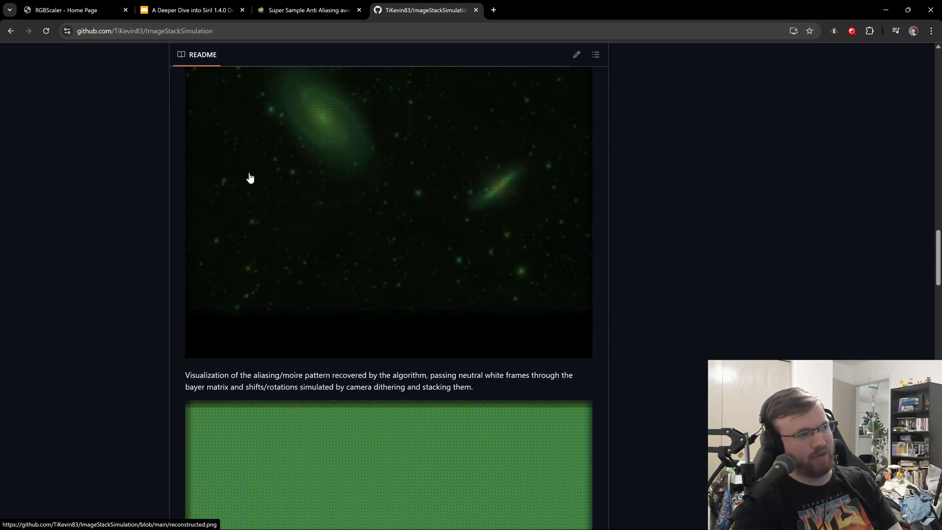
scroll(295, 273, down, 2)
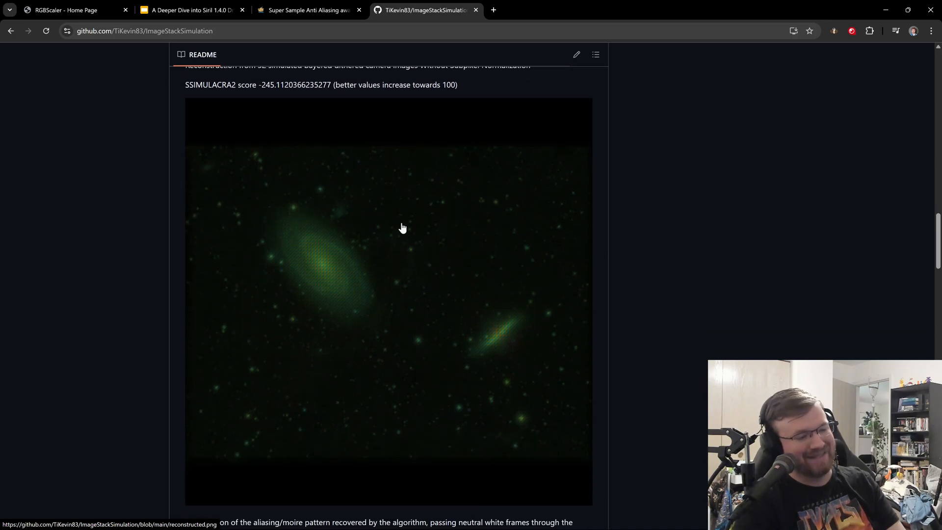
scroll(344, 319, down, 2)
scroll(372, 319, down, 4)
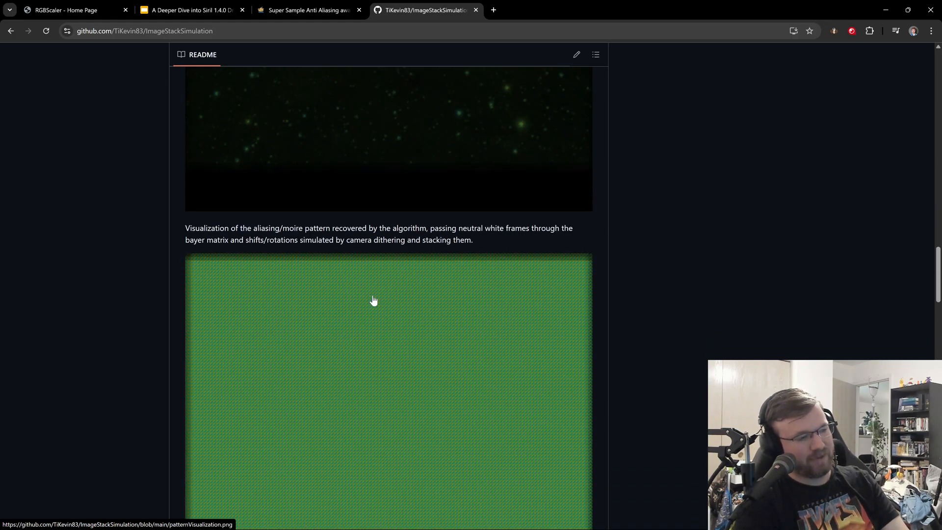
scroll(374, 301, up, 5)
scroll(365, 271, down, 2)
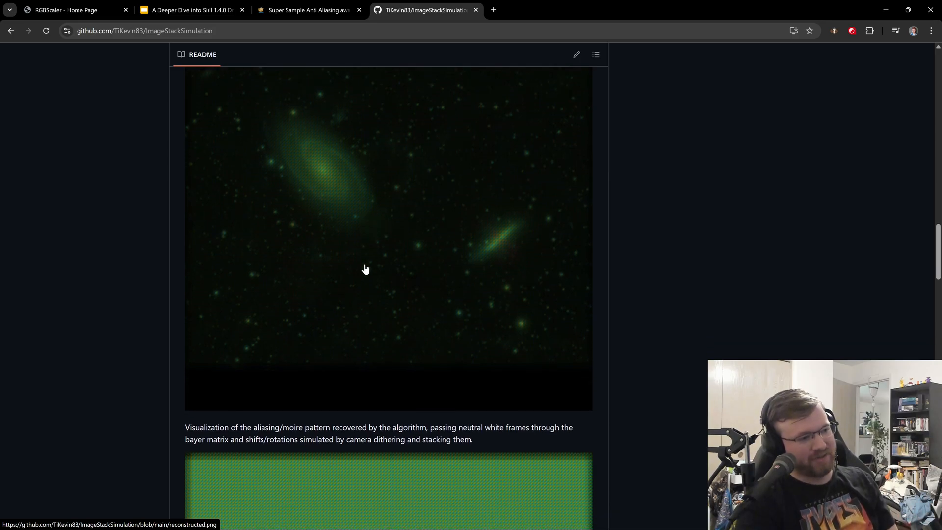
Switch to Siril and review the stacking settings for the r_testing_ sequence, including pixel rejection and weighting.
key(super)
mouse_move(633, 518)
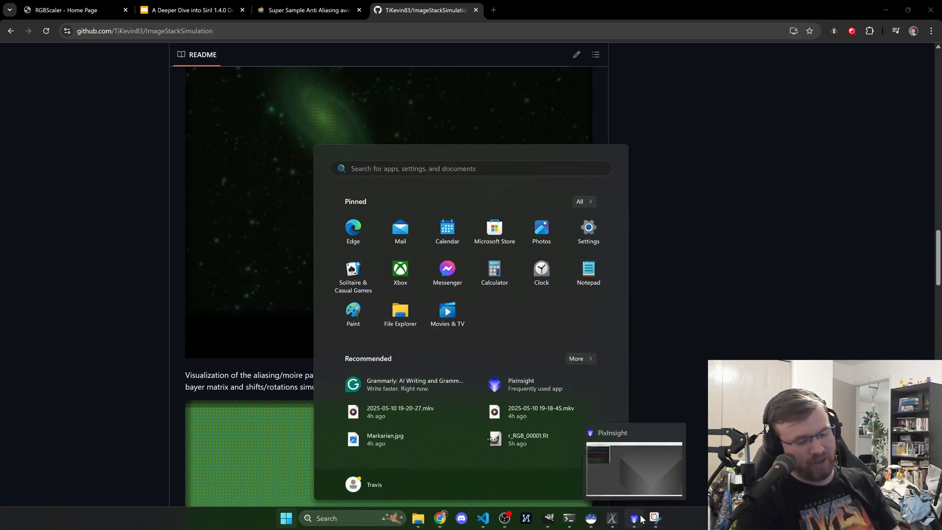
click(619, 454)
key(super)
click(611, 524)
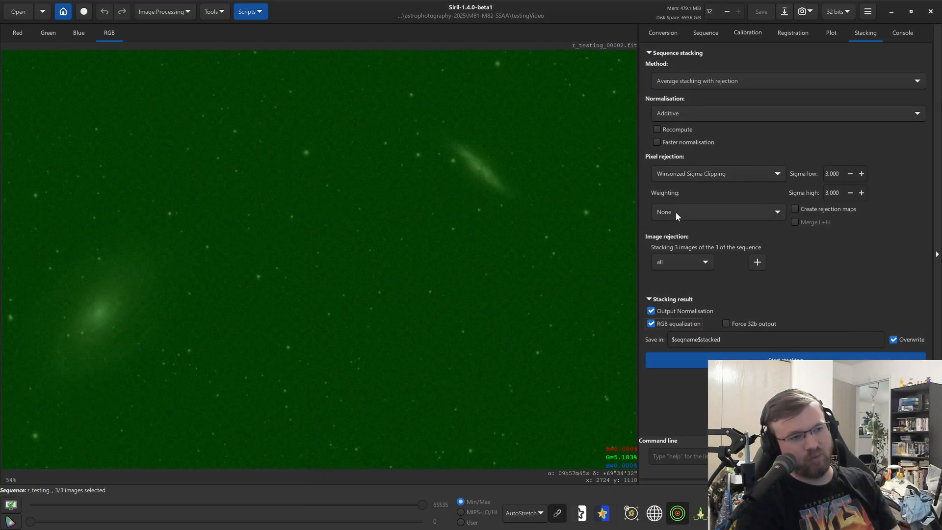
mouse_move(676, 211)
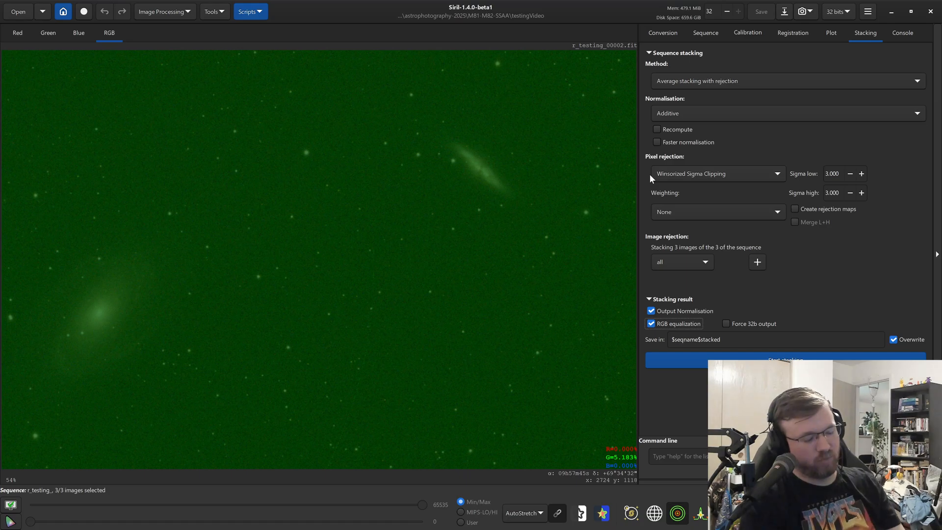
Return to the README in Chrome and study the "Visualized Pattern to Divide Out" image.
key(super)
click(446, 516)
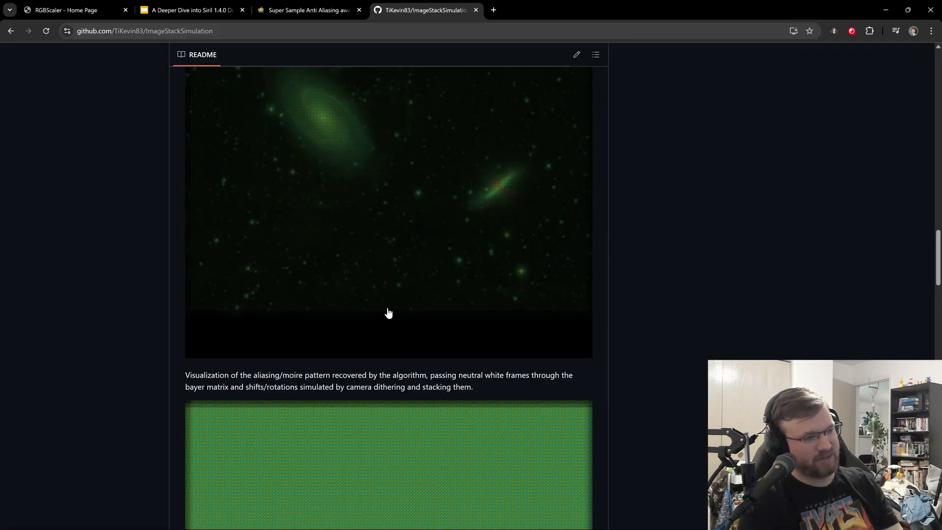
scroll(385, 363, down, 5)
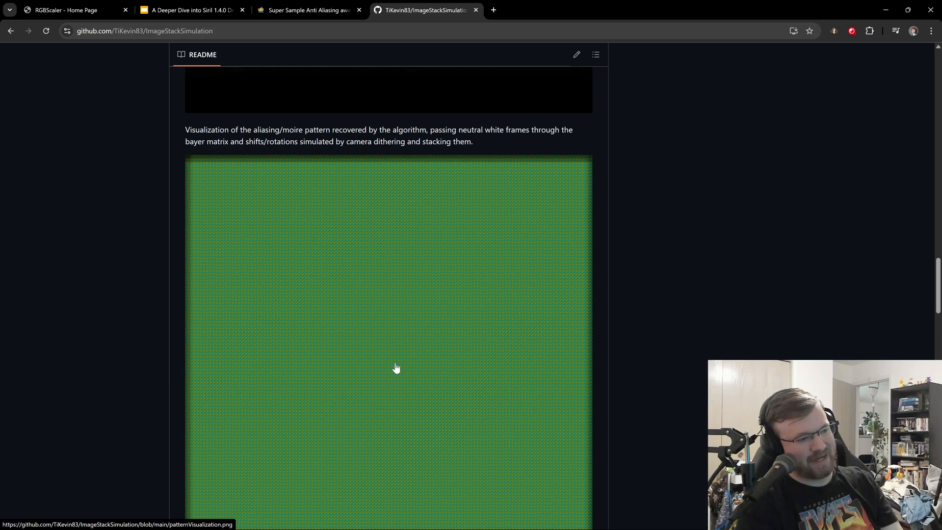
scroll(390, 401, down, 1)
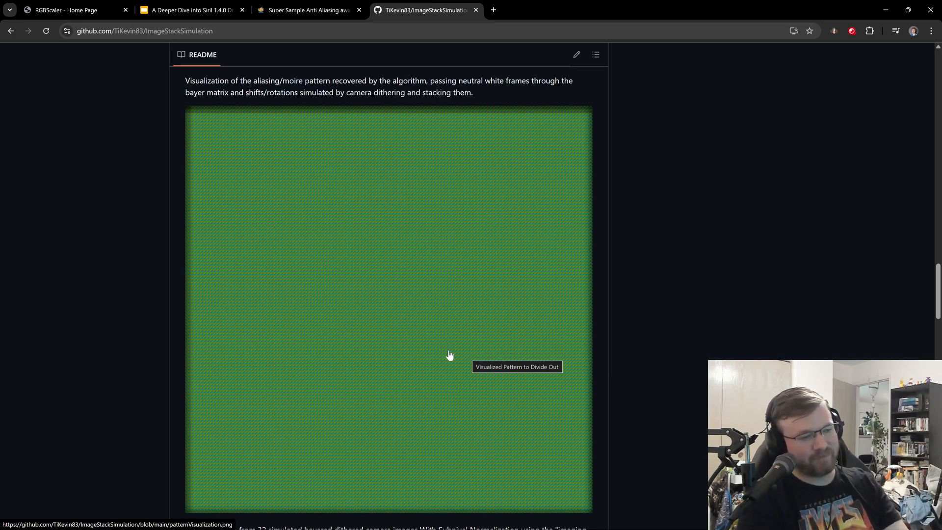
Go back up the README to the original M81-M82 image and the SSIMULACRA2 score of the unnormalized reconstruction.
scroll(394, 354, up, 8)
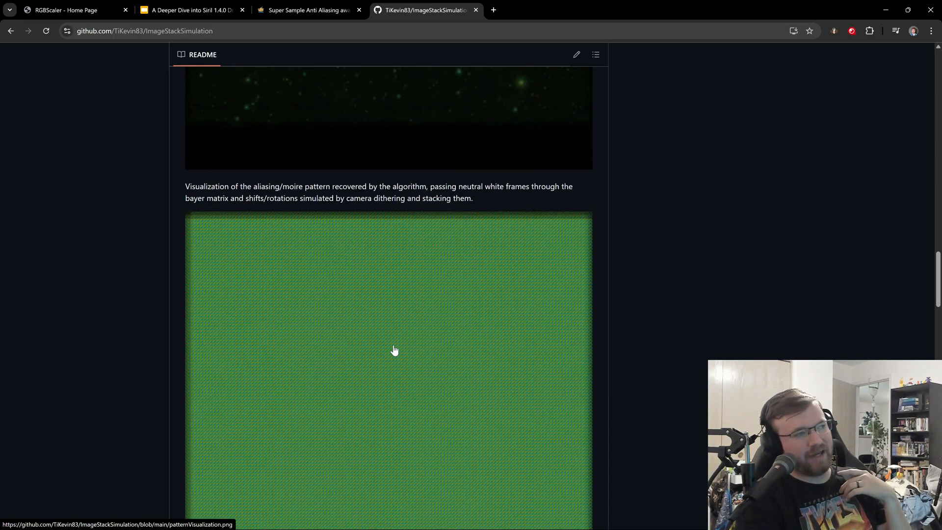
scroll(395, 350, up, 10)
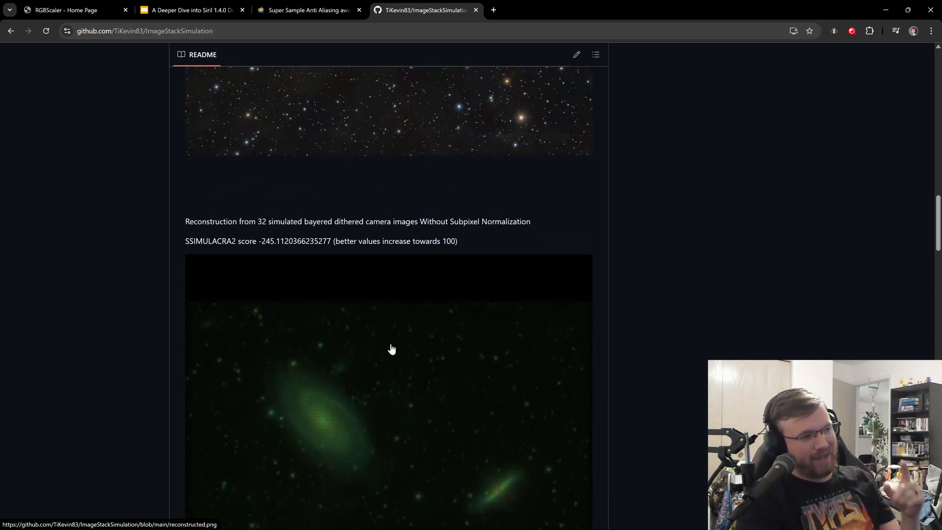
scroll(391, 343, down, 2)
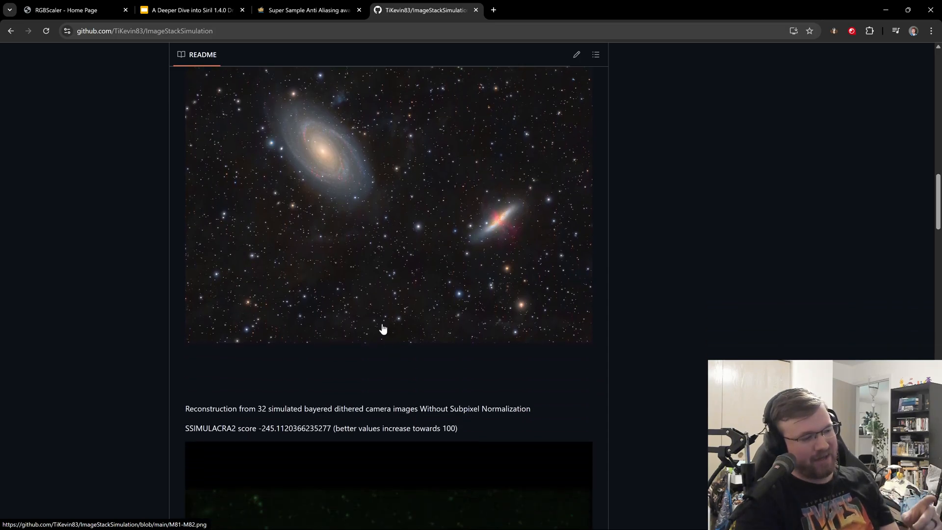
scroll(383, 330, up, 1)
scroll(389, 325, down, 1)
scroll(389, 327, down, 3)
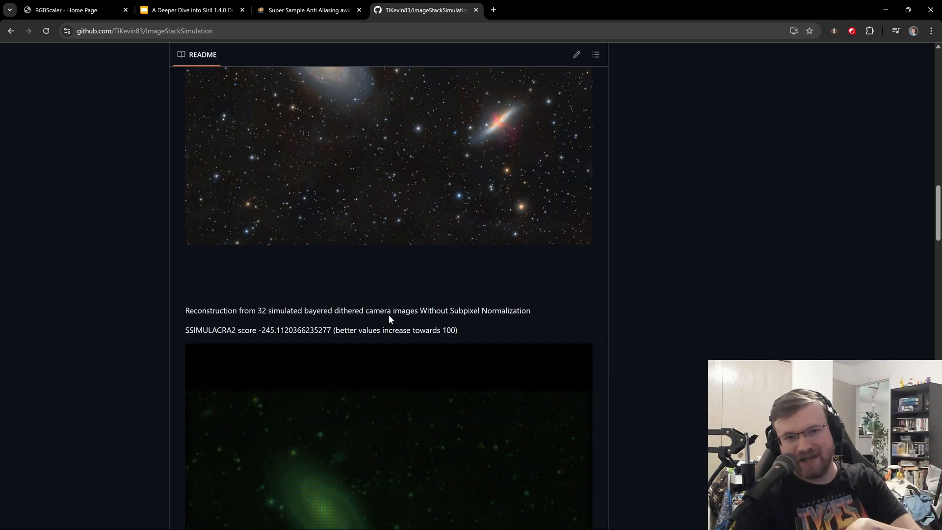
Inspect the unnormalized M81-M82 reconstruction once more alongside the pattern that is divided out of it.
scroll(357, 353, down, 6)
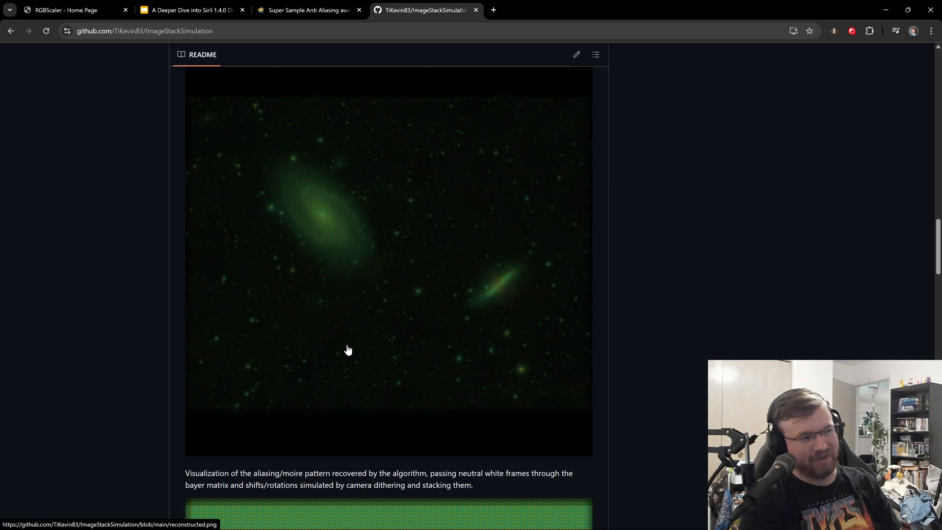
scroll(346, 351, up, 1)
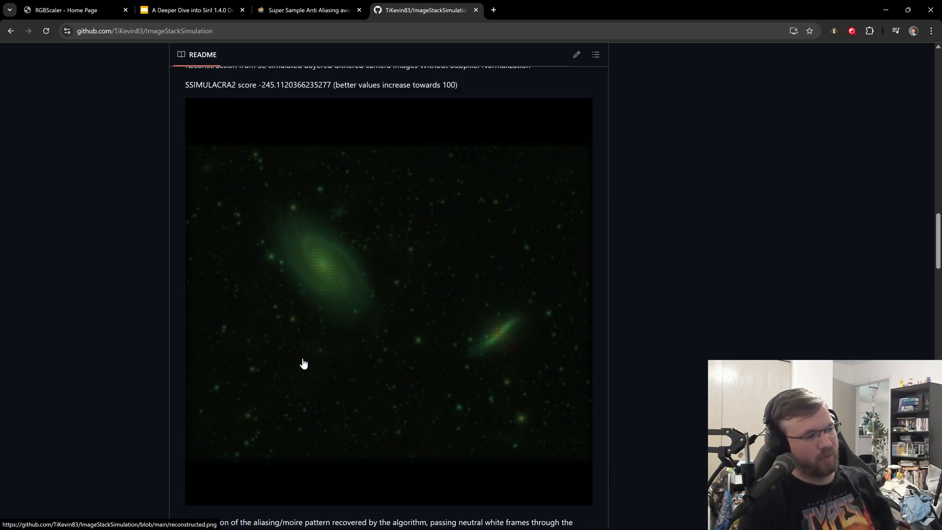
scroll(271, 269, down, 9)
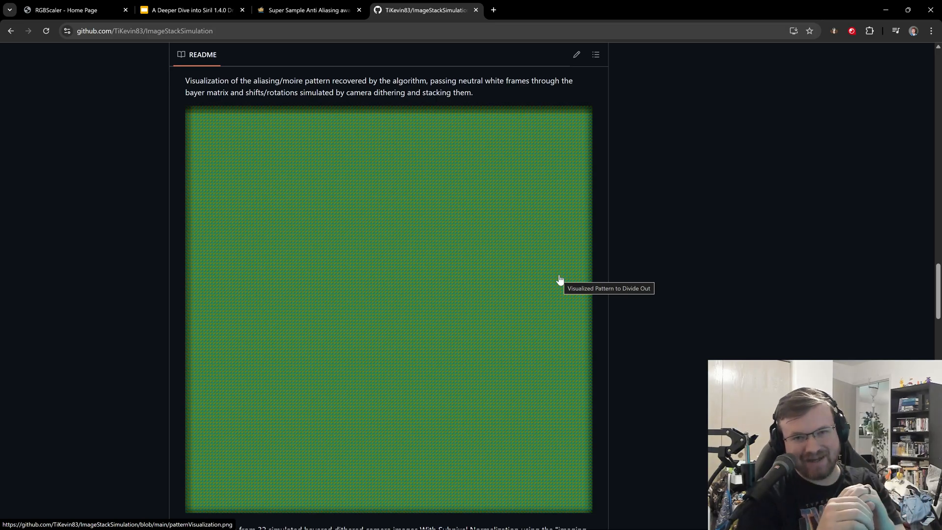
scroll(559, 279, up, 9)
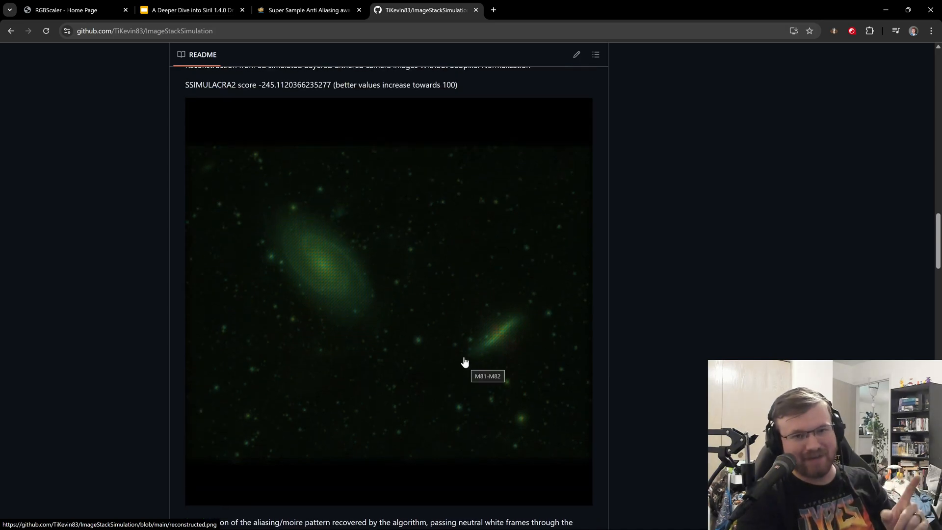
Compare the unnormalized M81-M82 reconstruction with the aliasing/moire pattern visualization and read that pattern's caption in the README.
scroll(566, 391, down, 8)
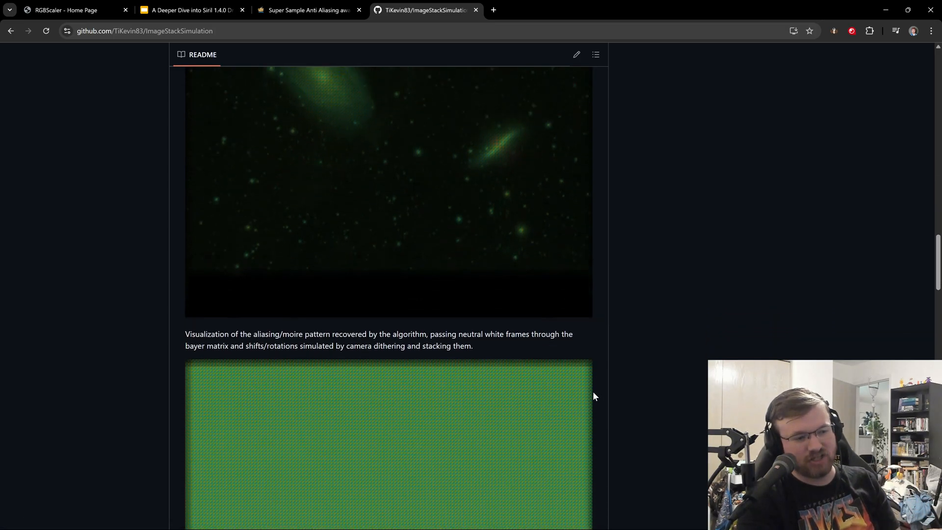
scroll(595, 432, up, 7)
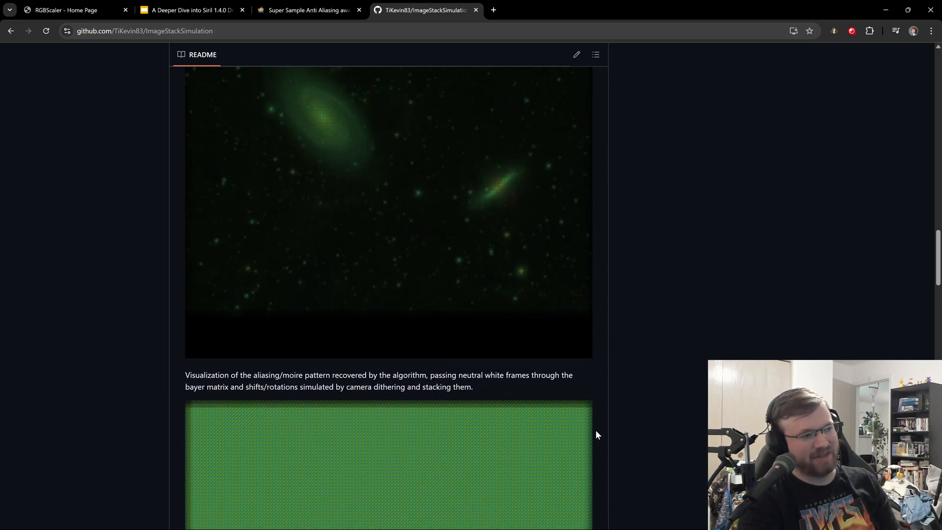
scroll(415, 408, down, 4)
scroll(267, 444, down, 5)
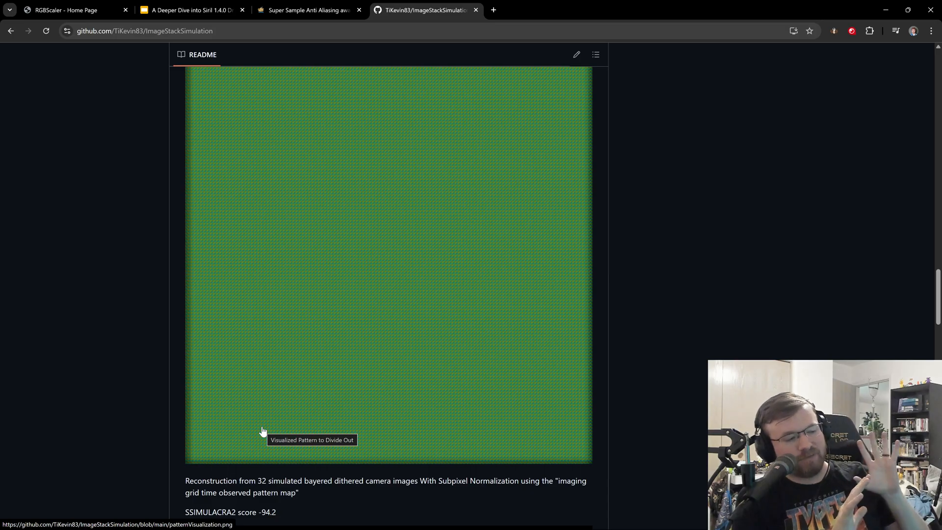
scroll(270, 402, up, 4)
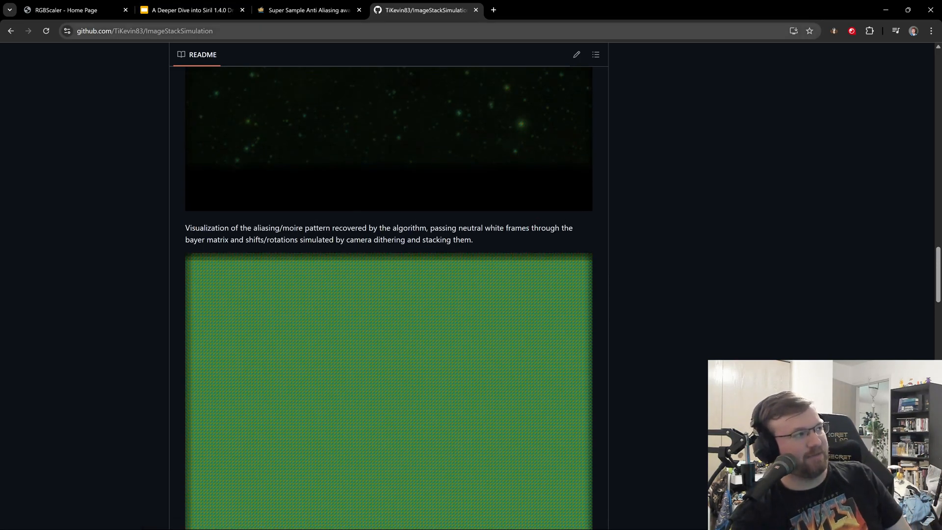
Highlight the repository name ImageStackSimulation in the page address, then review the unnormalized reconstruction and the original M81-M82 image.
double_click(182, 31)
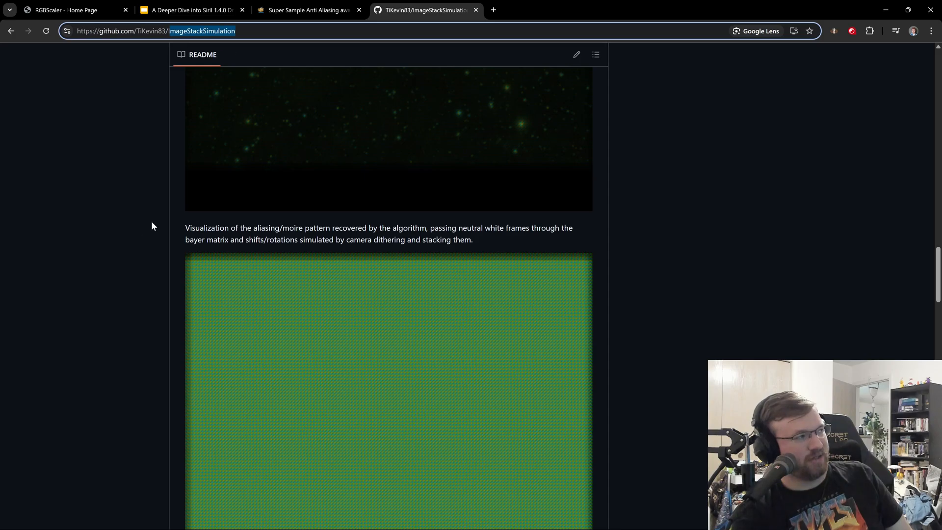
scroll(145, 231, up, 5)
scroll(194, 216, up, 2)
scroll(195, 219, down, 2)
scroll(195, 225, up, 1)
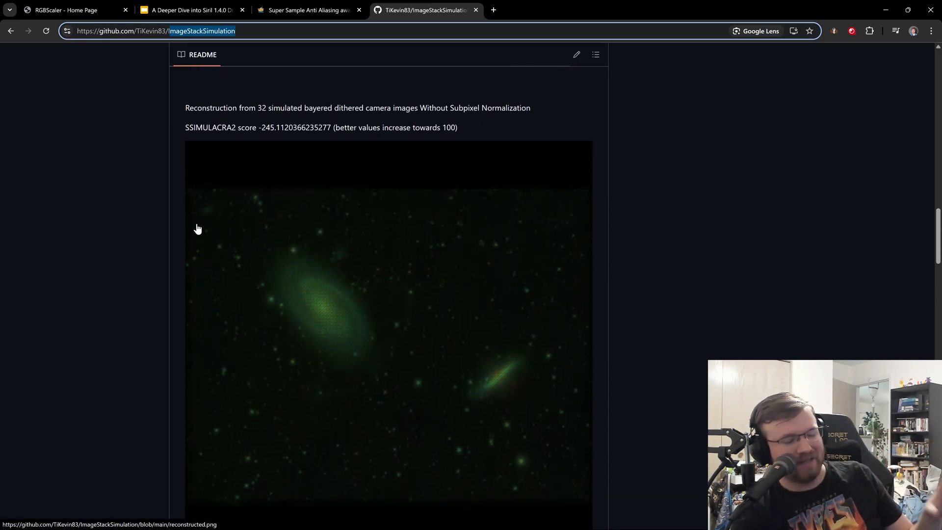
scroll(216, 270, down, 1)
scroll(206, 278, up, 1)
scroll(196, 294, up, 8)
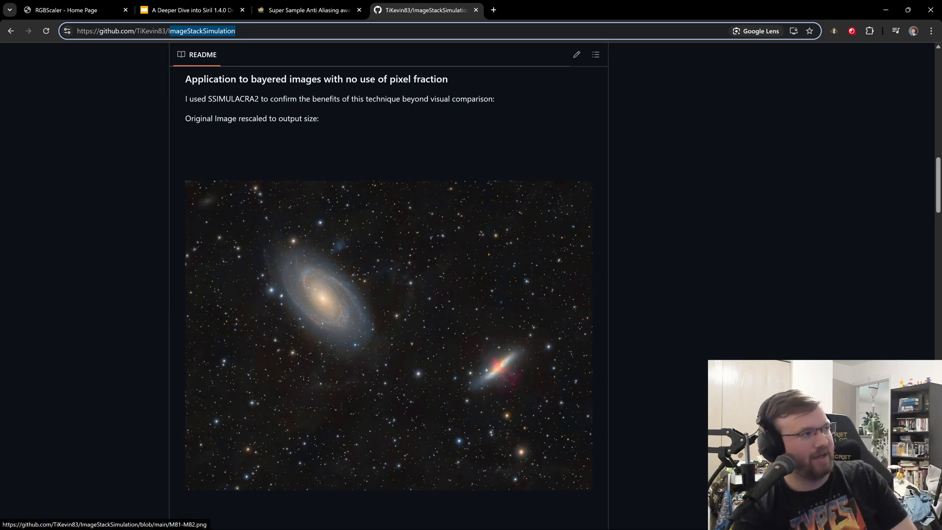
Switch to Siril and examine the bayer pattern of r_testing_00002.fit up close and at a wider view.
mouse_move(524, 527)
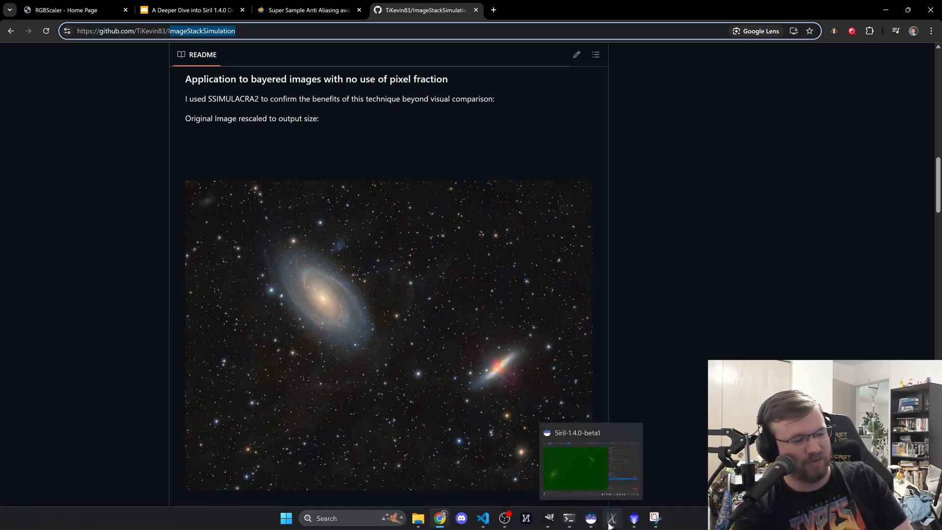
mouse_move(592, 526)
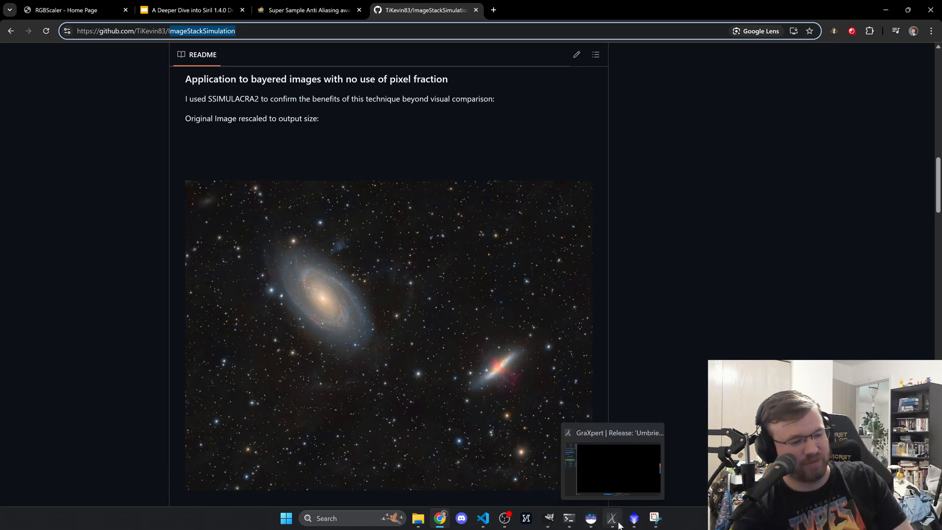
click(592, 520)
scroll(417, 270, up, 5)
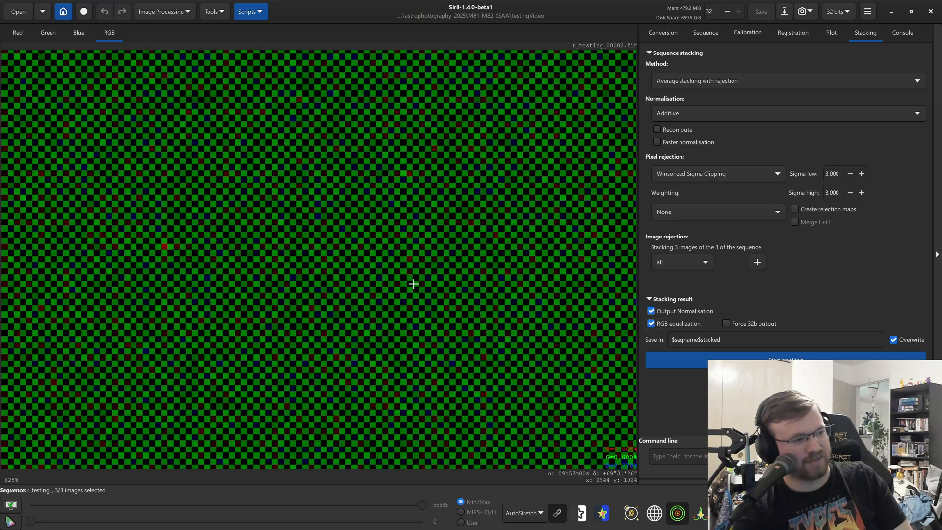
scroll(413, 283, down, 4)
Switch to Chrome's AstroBin tab, open the author's image gallery and highlight part of its profile address.
key(super)
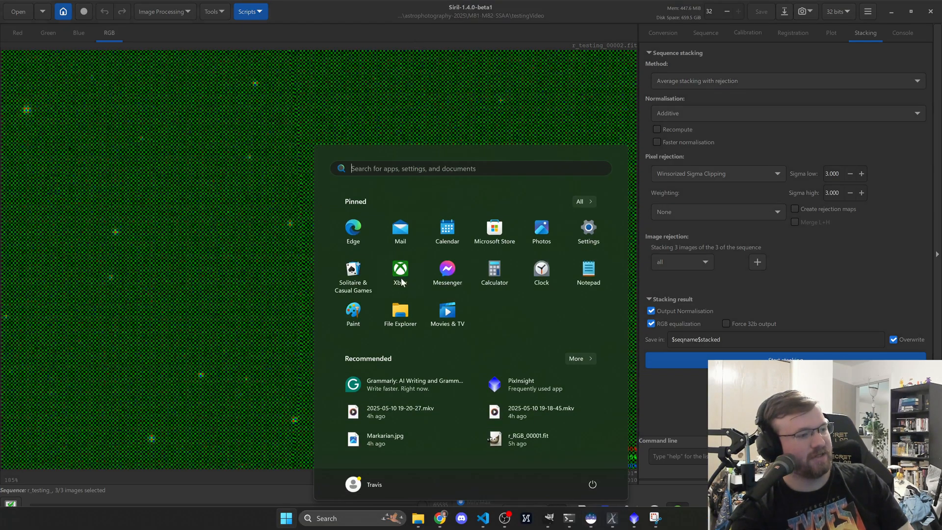
click(440, 518)
click(332, 10)
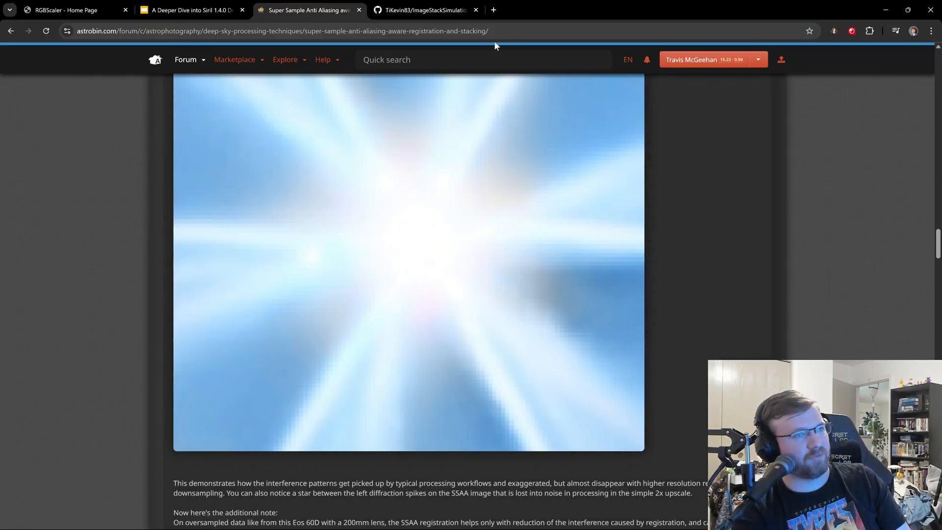
key(F5)
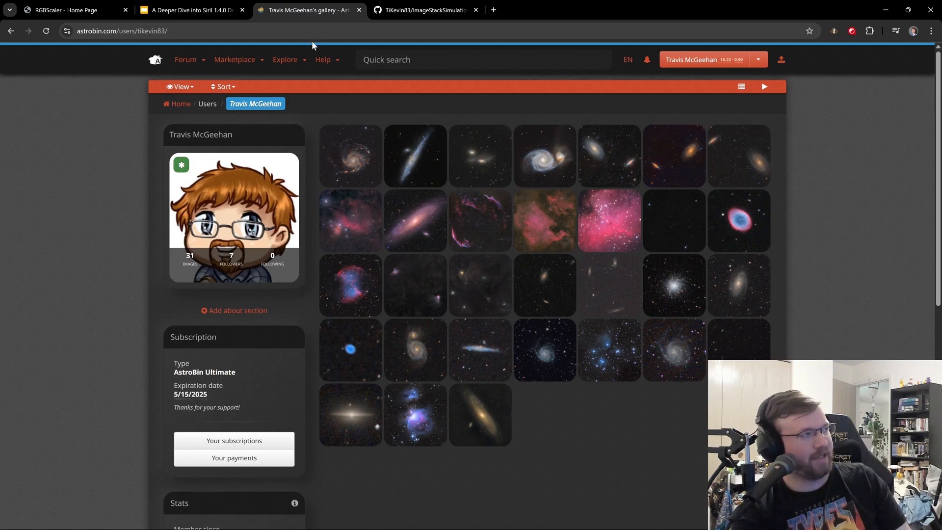
click(205, 31)
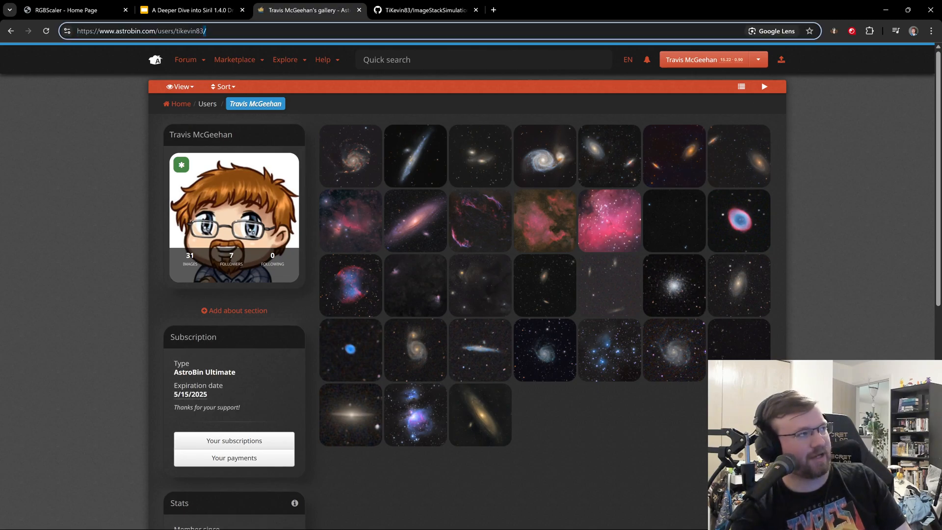